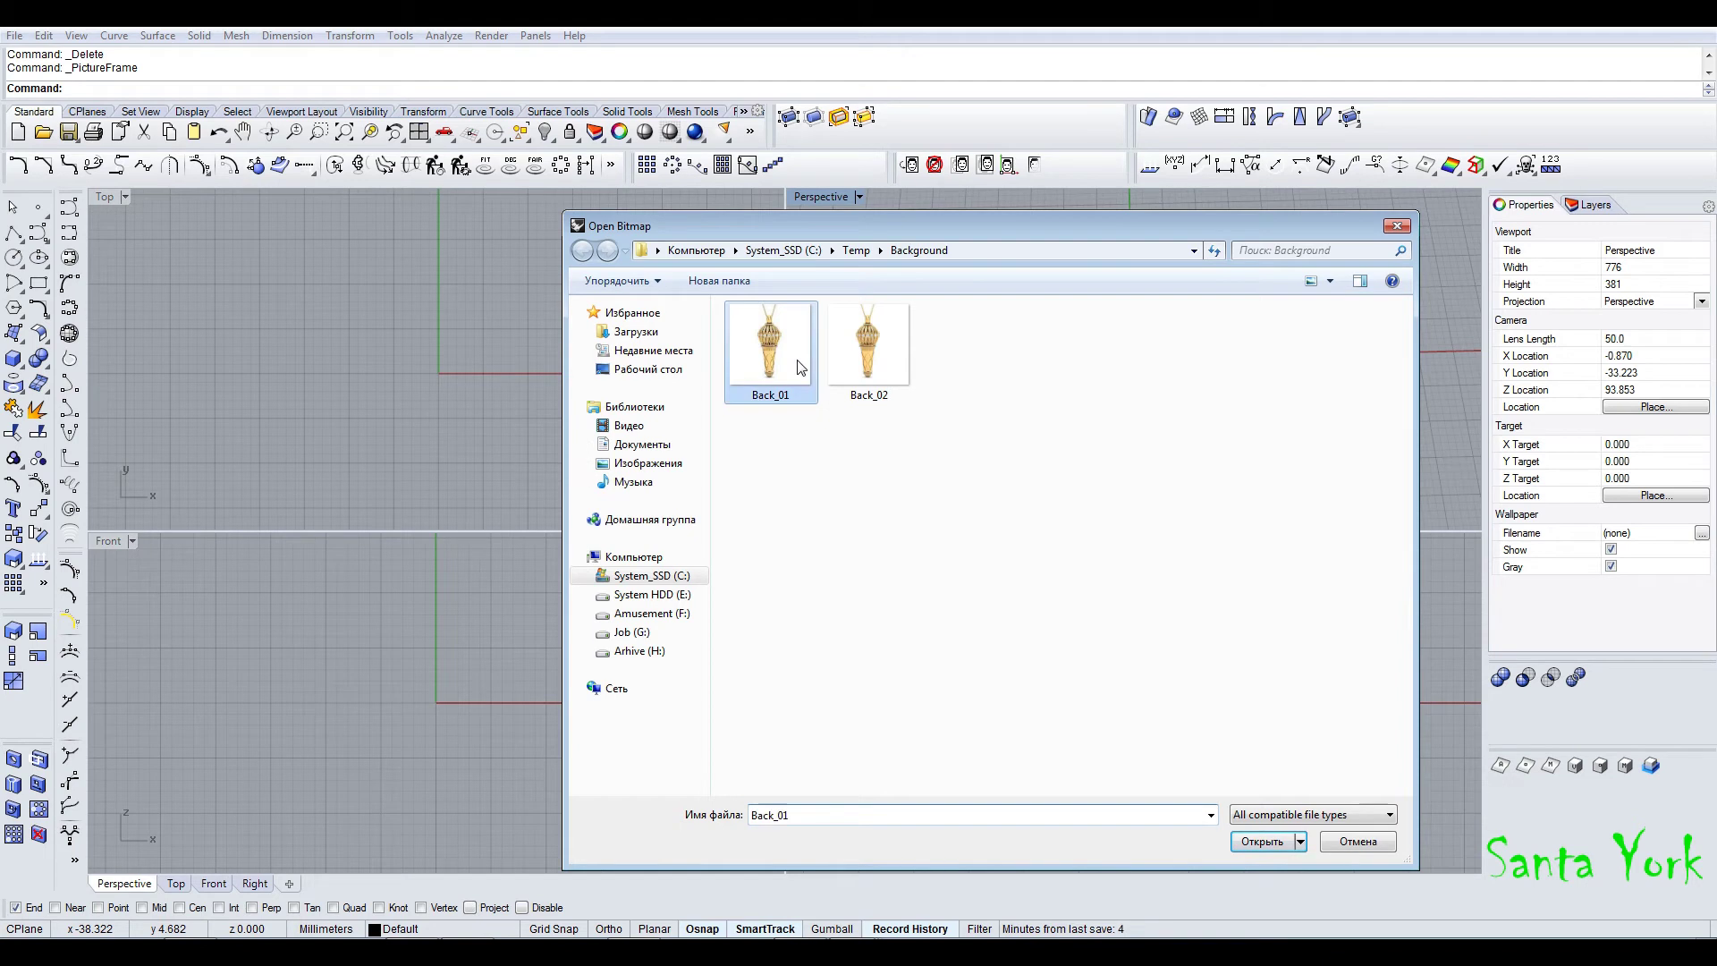
# - Place Back_01 as a 20 mm picture frame in the Top view, negative-X side of the origin, with Grid Snap on
pyautogui.click(1268, 842)
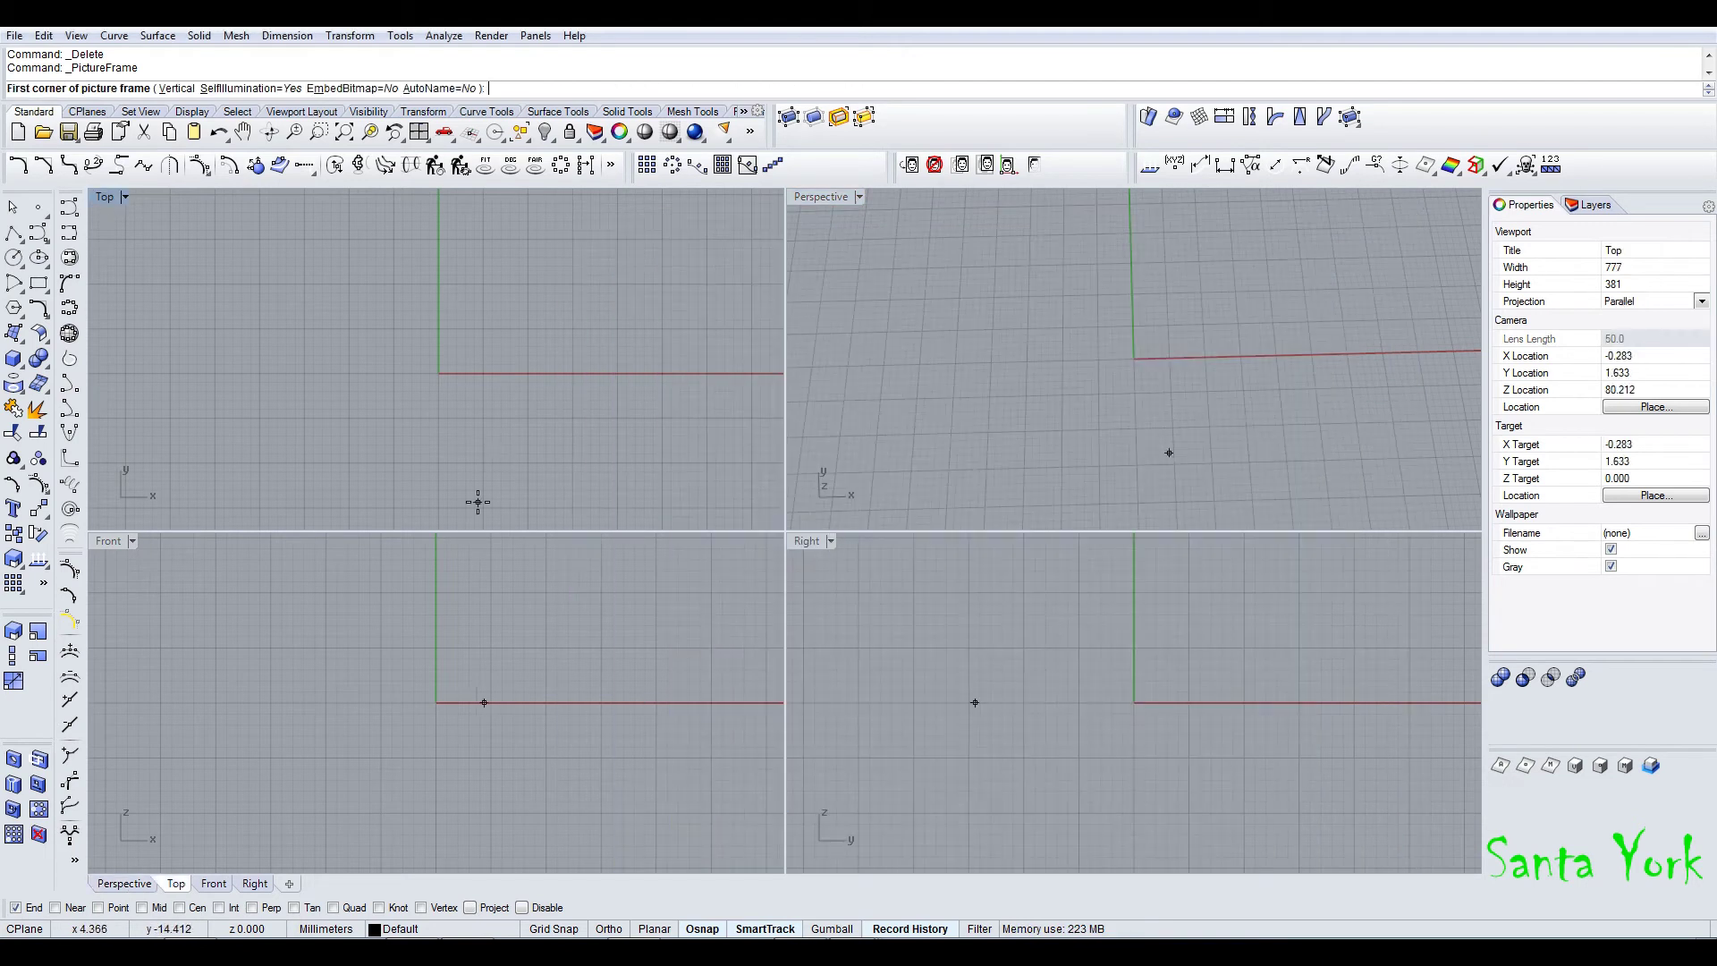
pyautogui.click(554, 930)
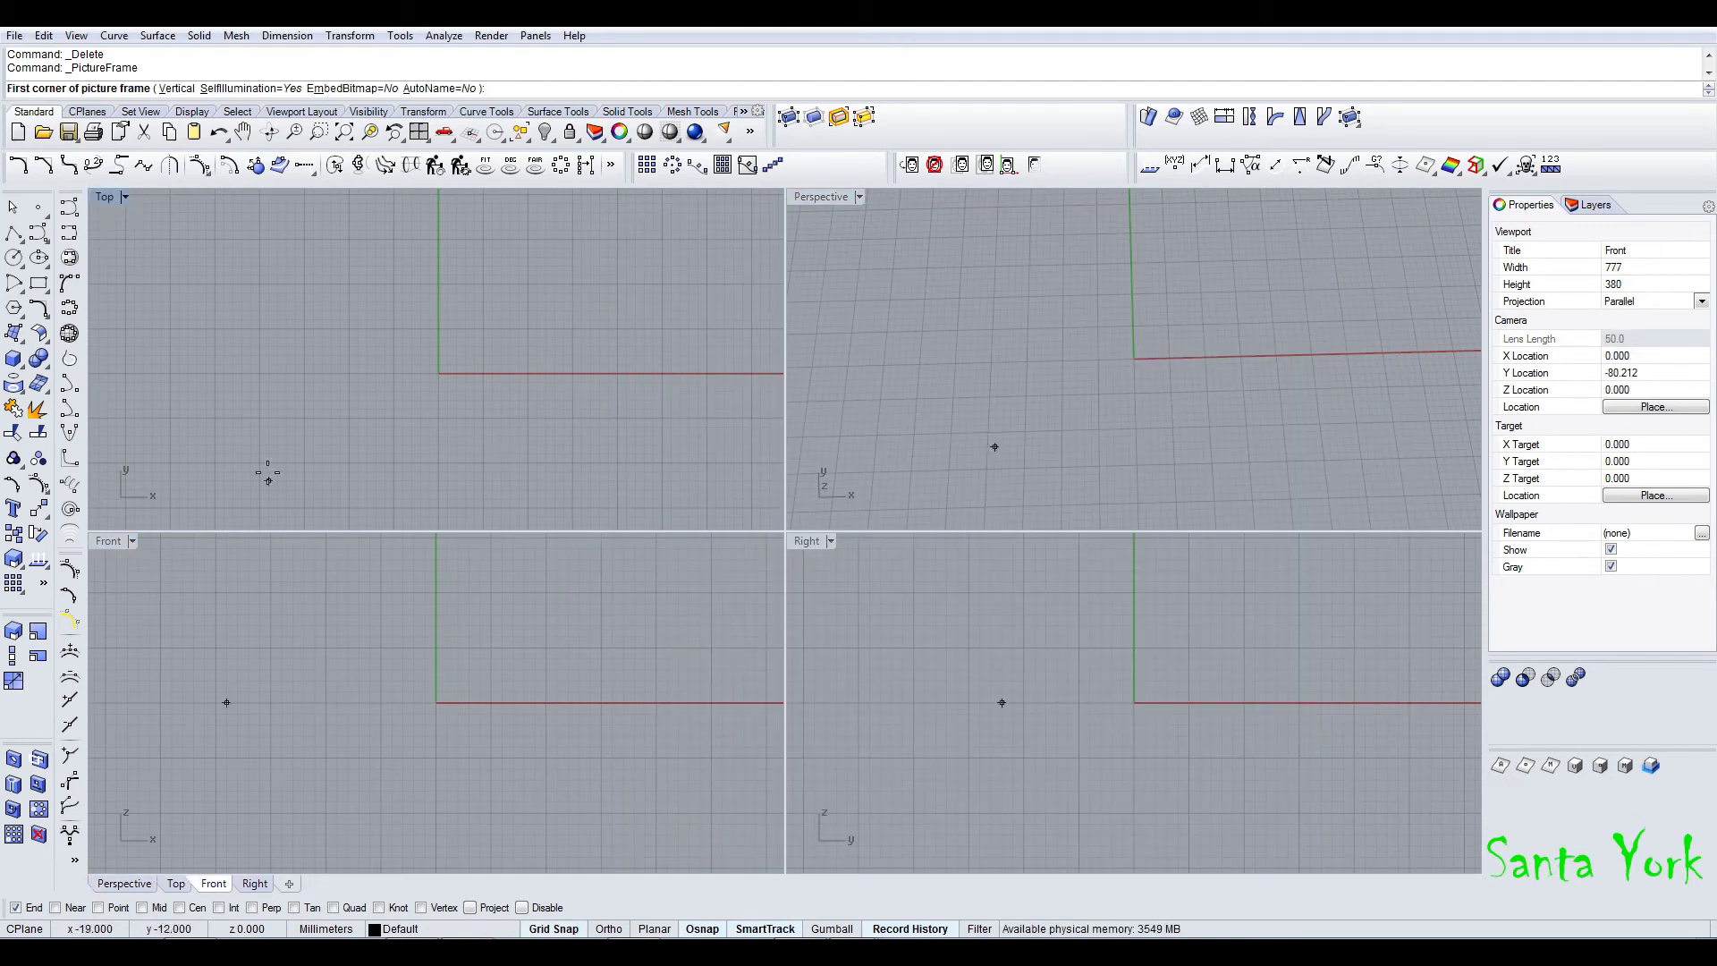
pyautogui.click(216, 418)
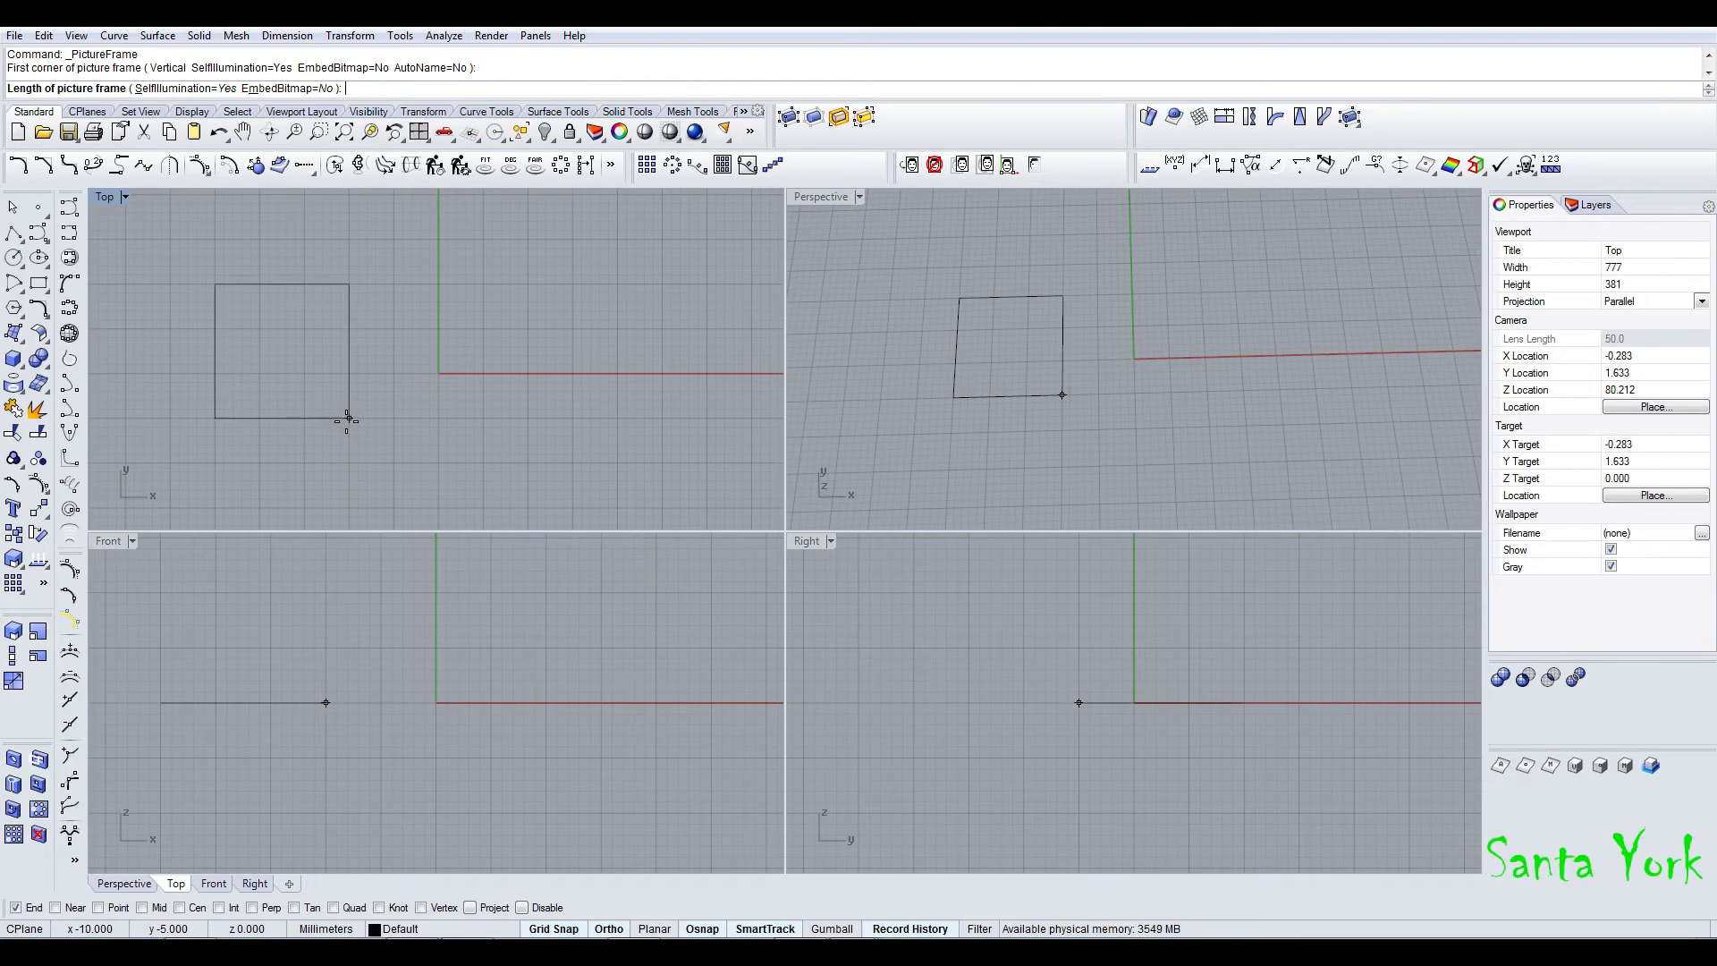
pyautogui.click(392, 419)
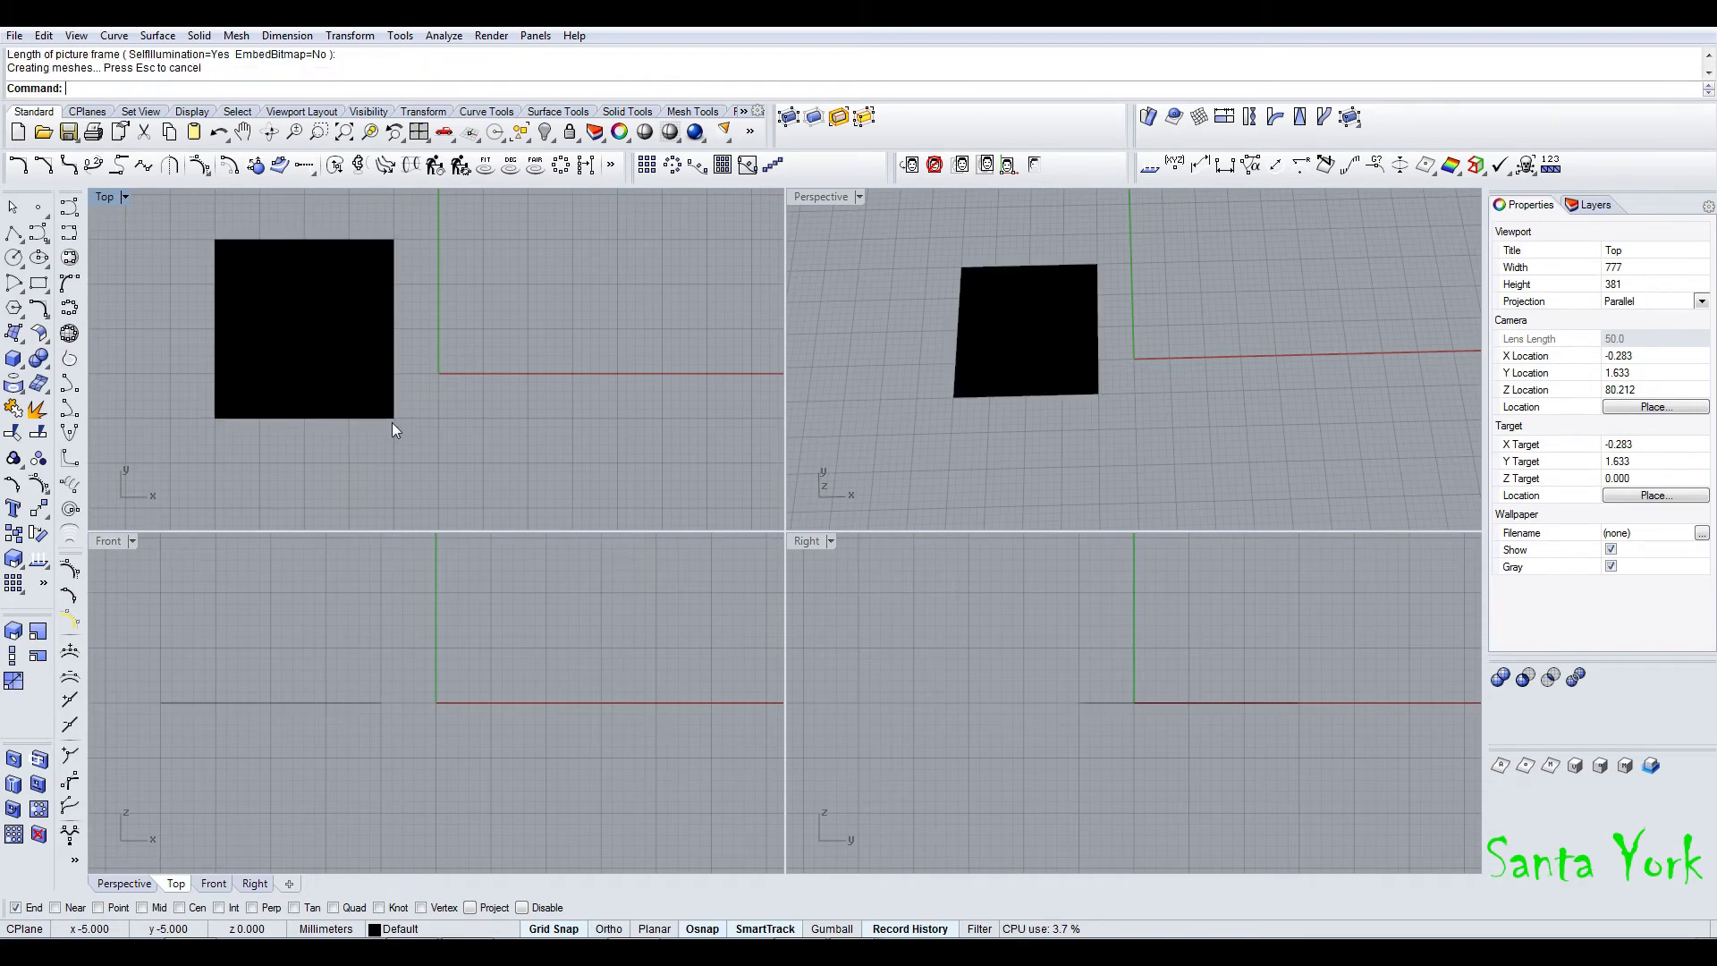
# - Place Back_02 as a second picture frame of the same size in the Top view, ending at X 25, Y -5
pyautogui.click(18, 338)
pyautogui.click(143, 369)
pyautogui.click(872, 349)
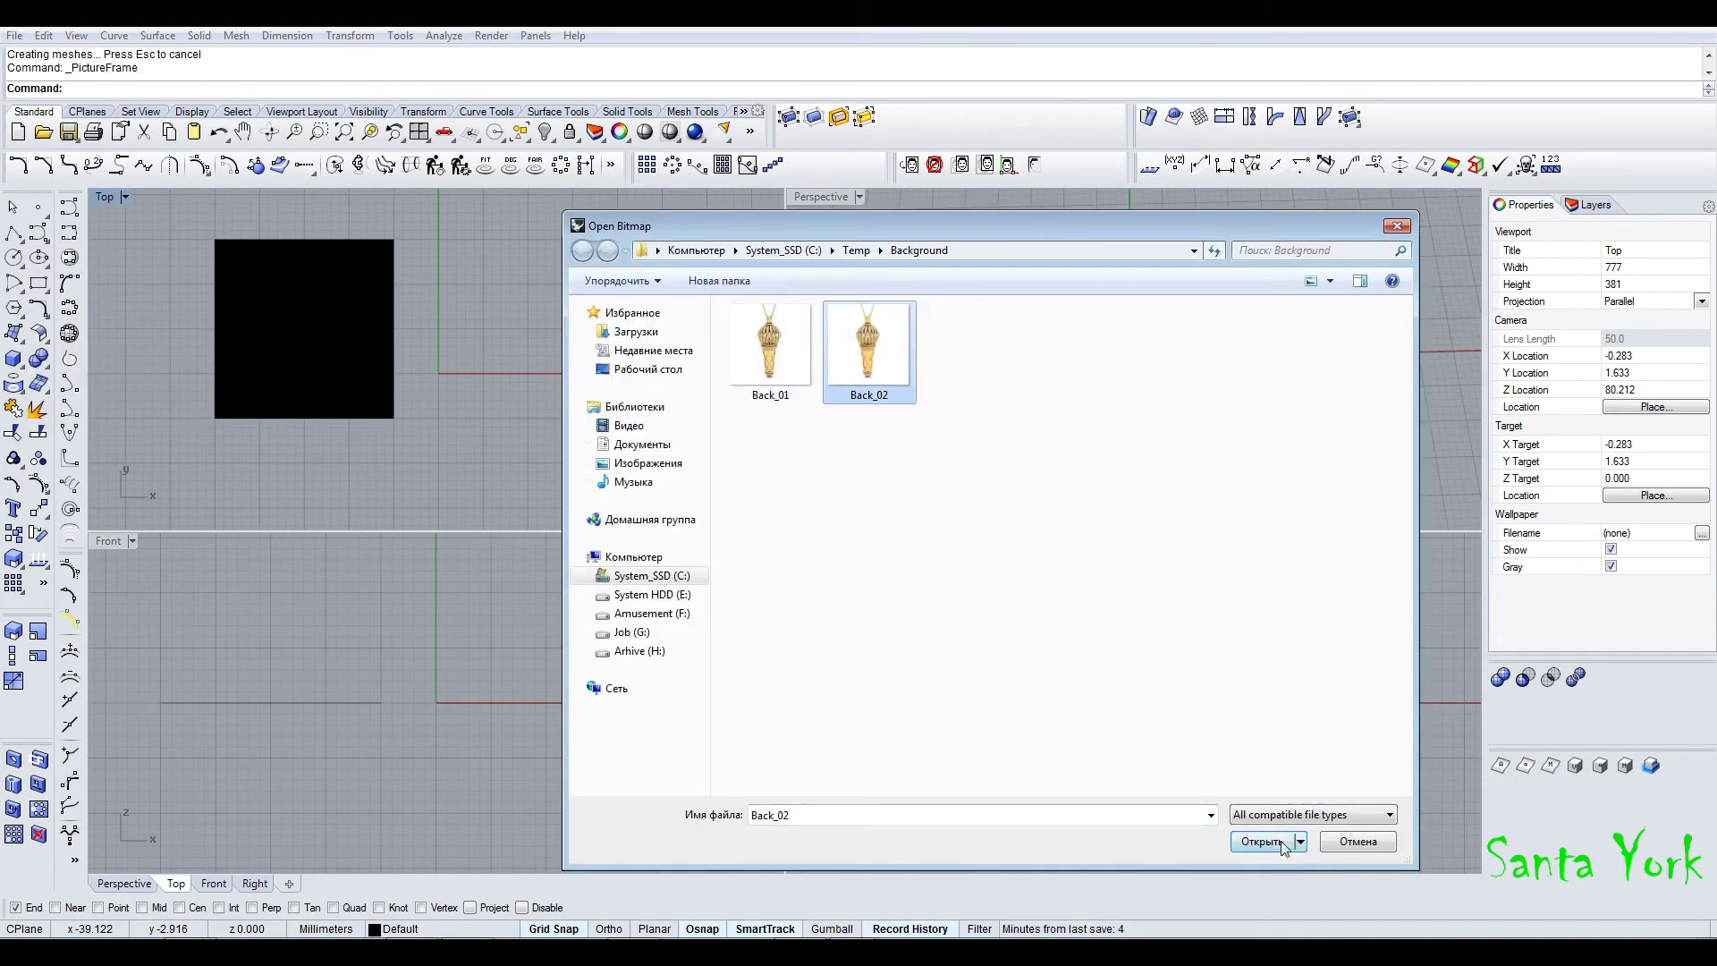
pyautogui.click(1262, 841)
pyautogui.click(484, 418)
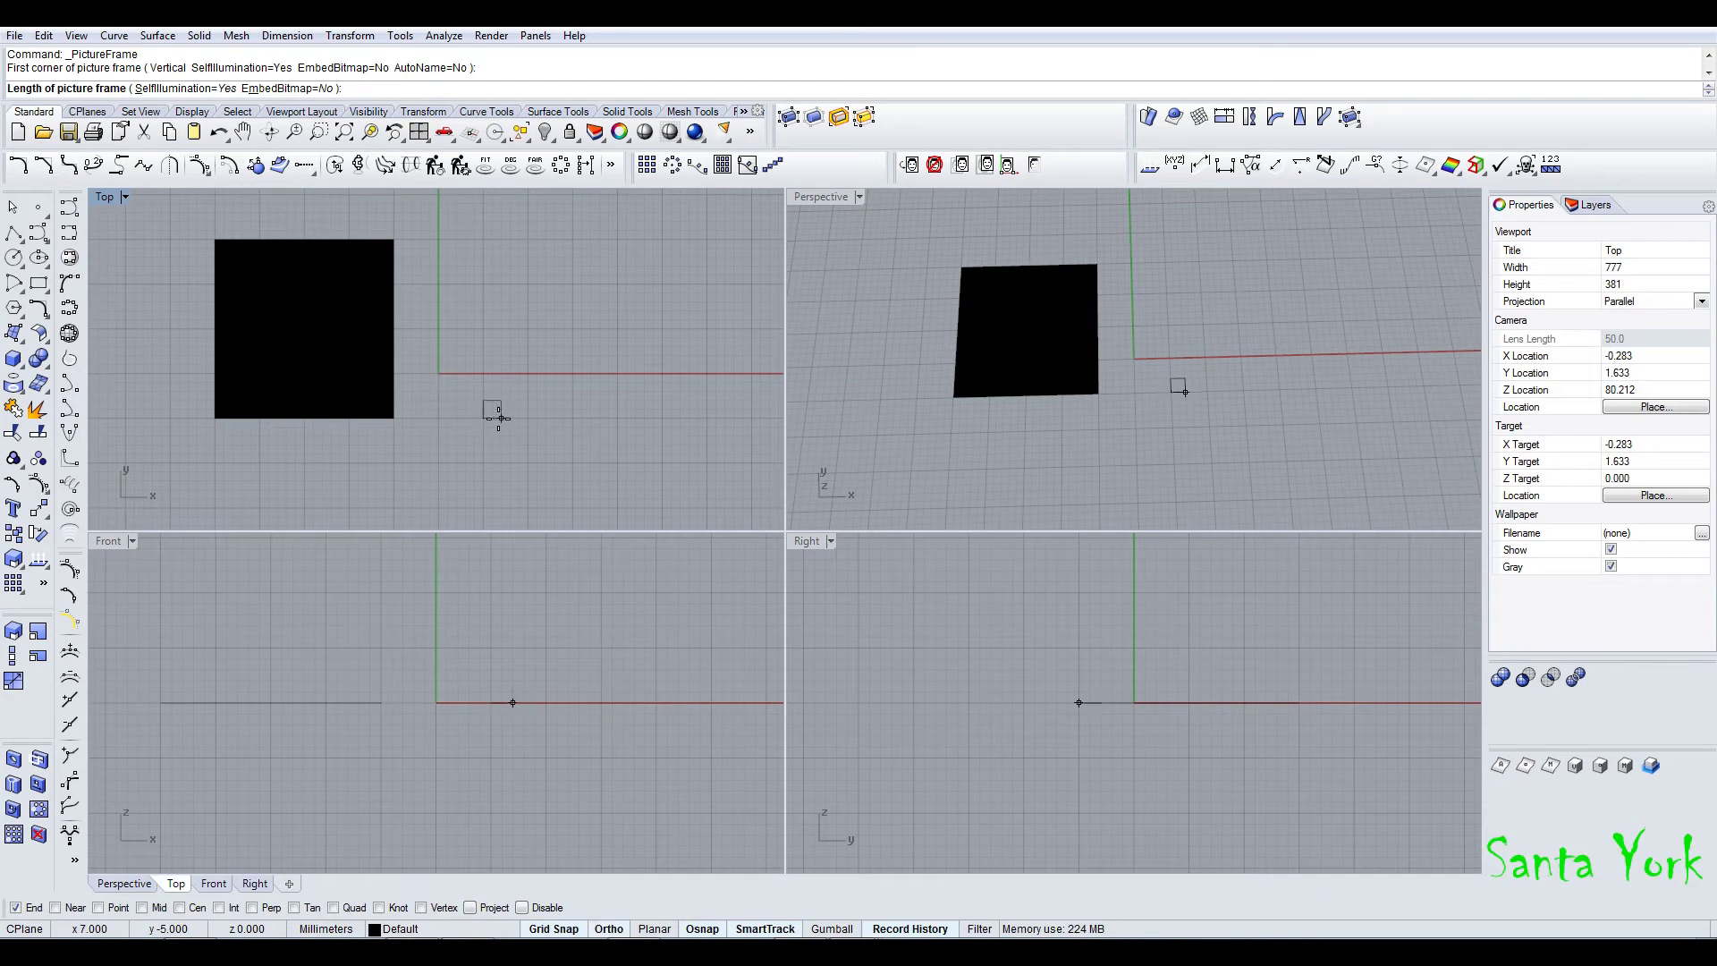
pyautogui.click(664, 418)
pyautogui.click(321, 345)
pyautogui.press('Escape')
pyautogui.moveTo(1016, 375); pyautogui.dragTo(1092, 425, button='right')
pyautogui.keyDown('shift'); pyautogui.moveTo(1146, 304); pyautogui.dragTo(1145, 338, button='right'); pyautogui.keyUp('shift')
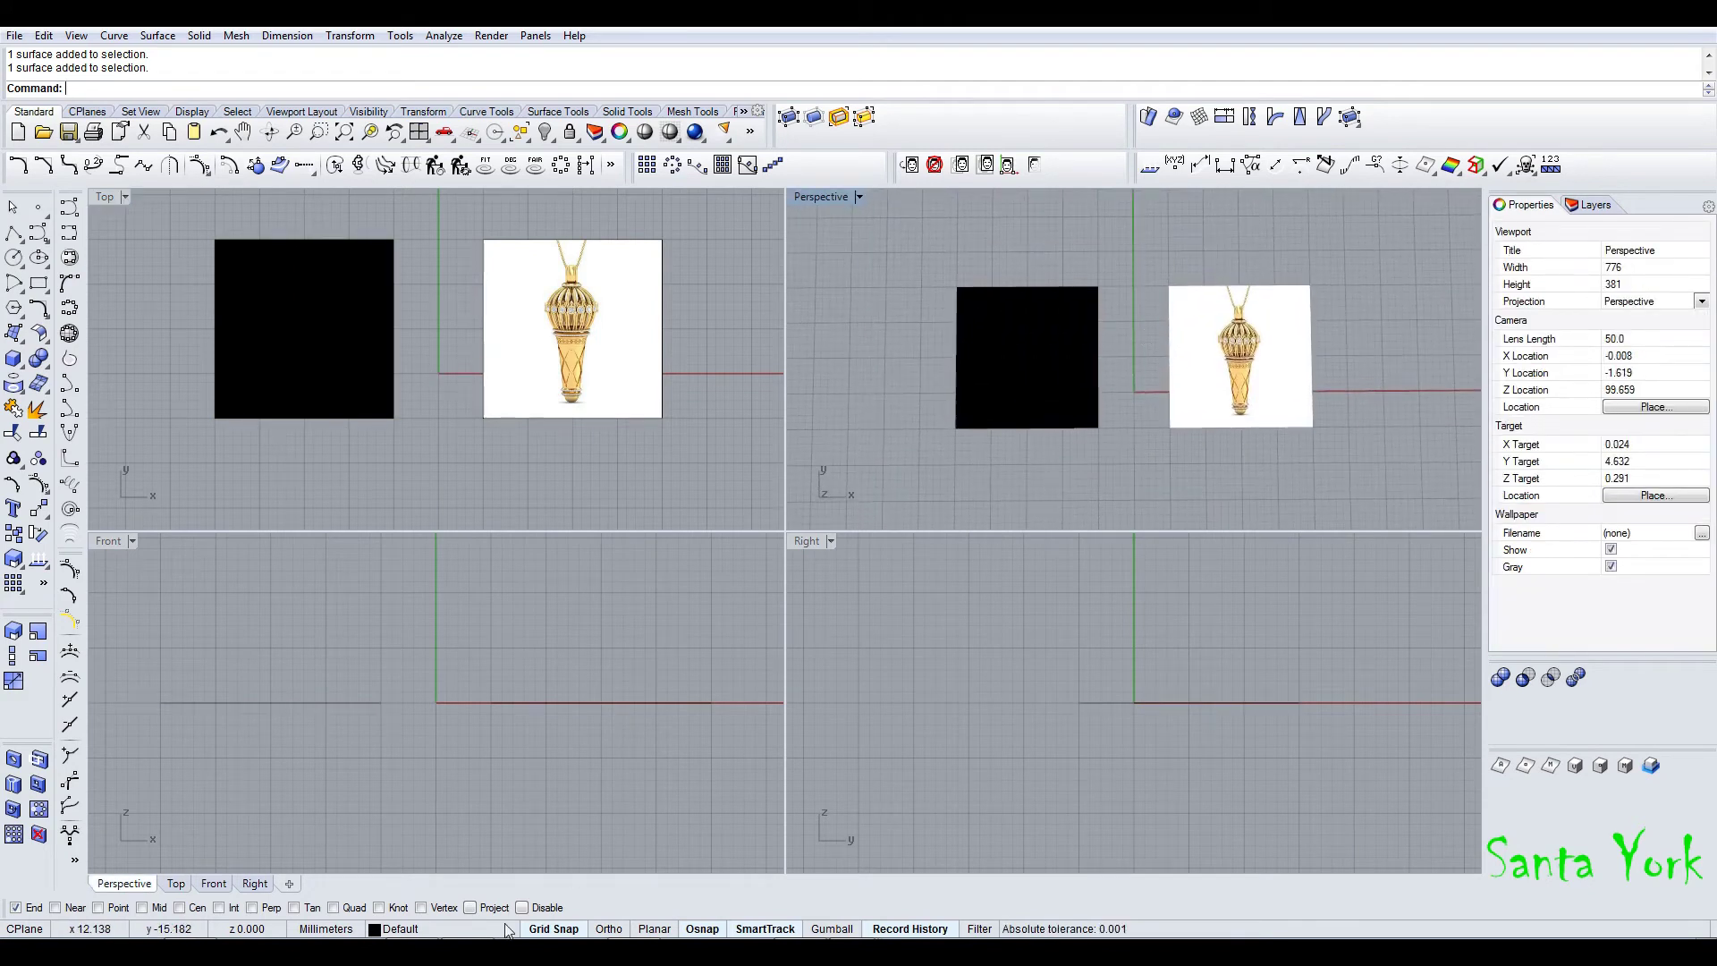
# - Switch to the Background folder in Windows Explorer and inspect the details of Back_01 and Back_02
pyautogui.click(474, 949)
pyautogui.click(205, 166)
pyautogui.click(291, 154)
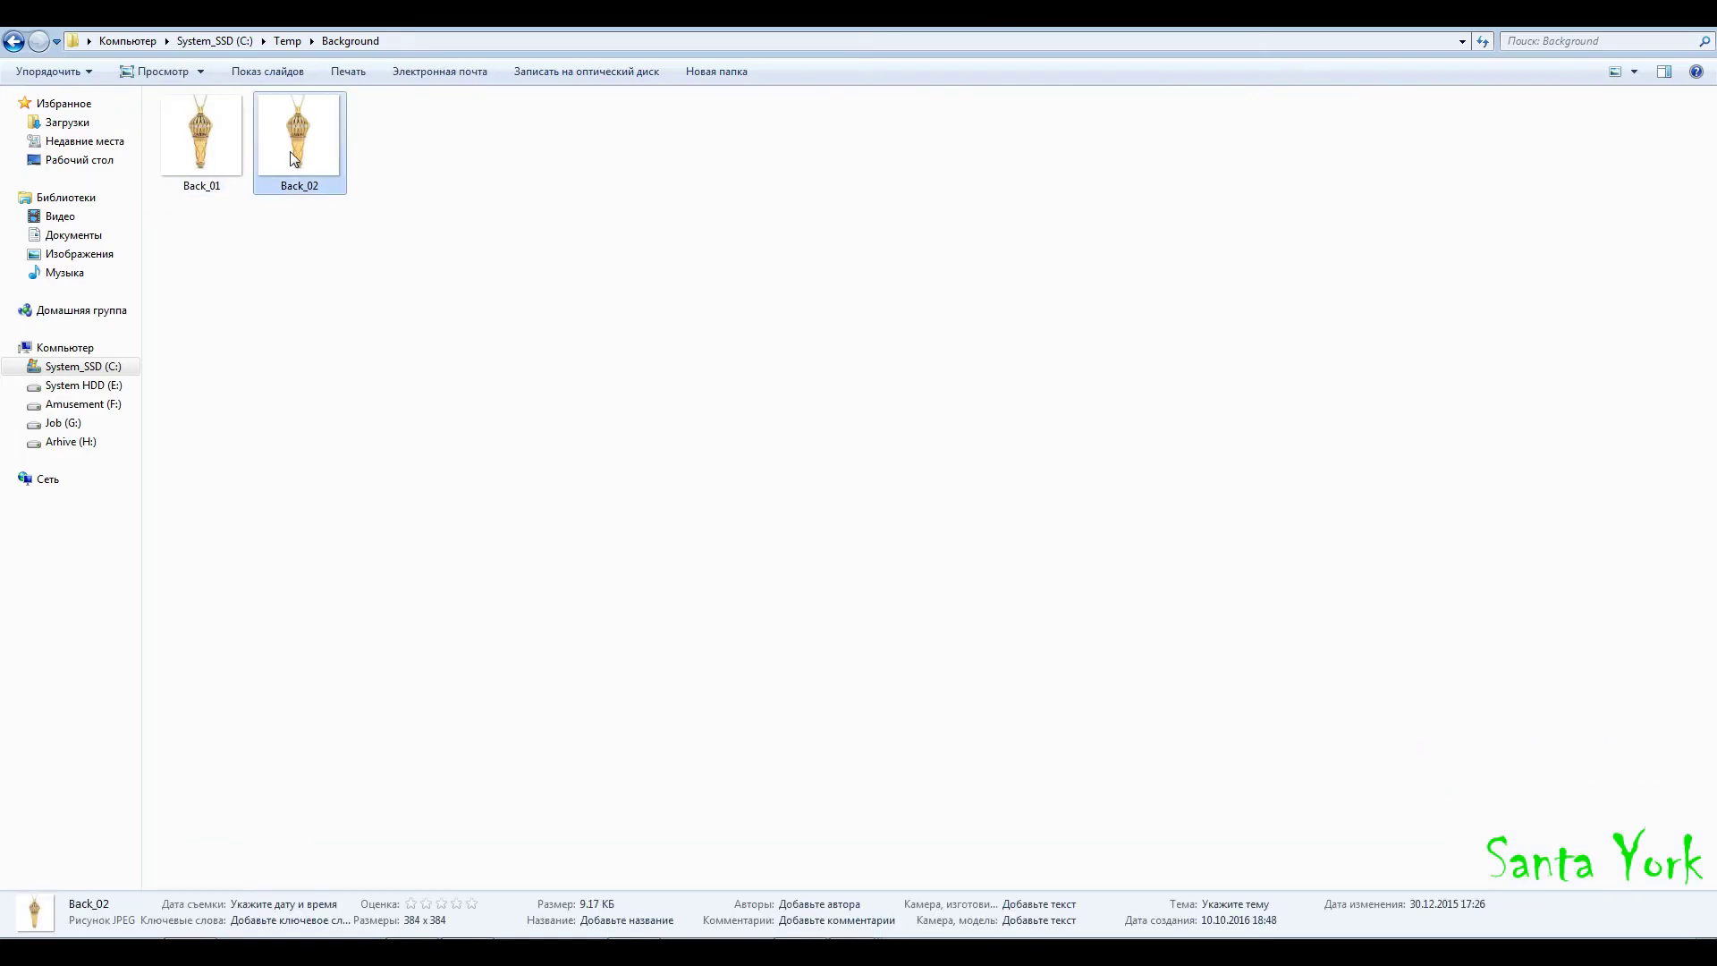
# - Switch to Photoshop and compare the open documents Back_01.jpg and Back_02.jpg
pyautogui.click(800, 950)
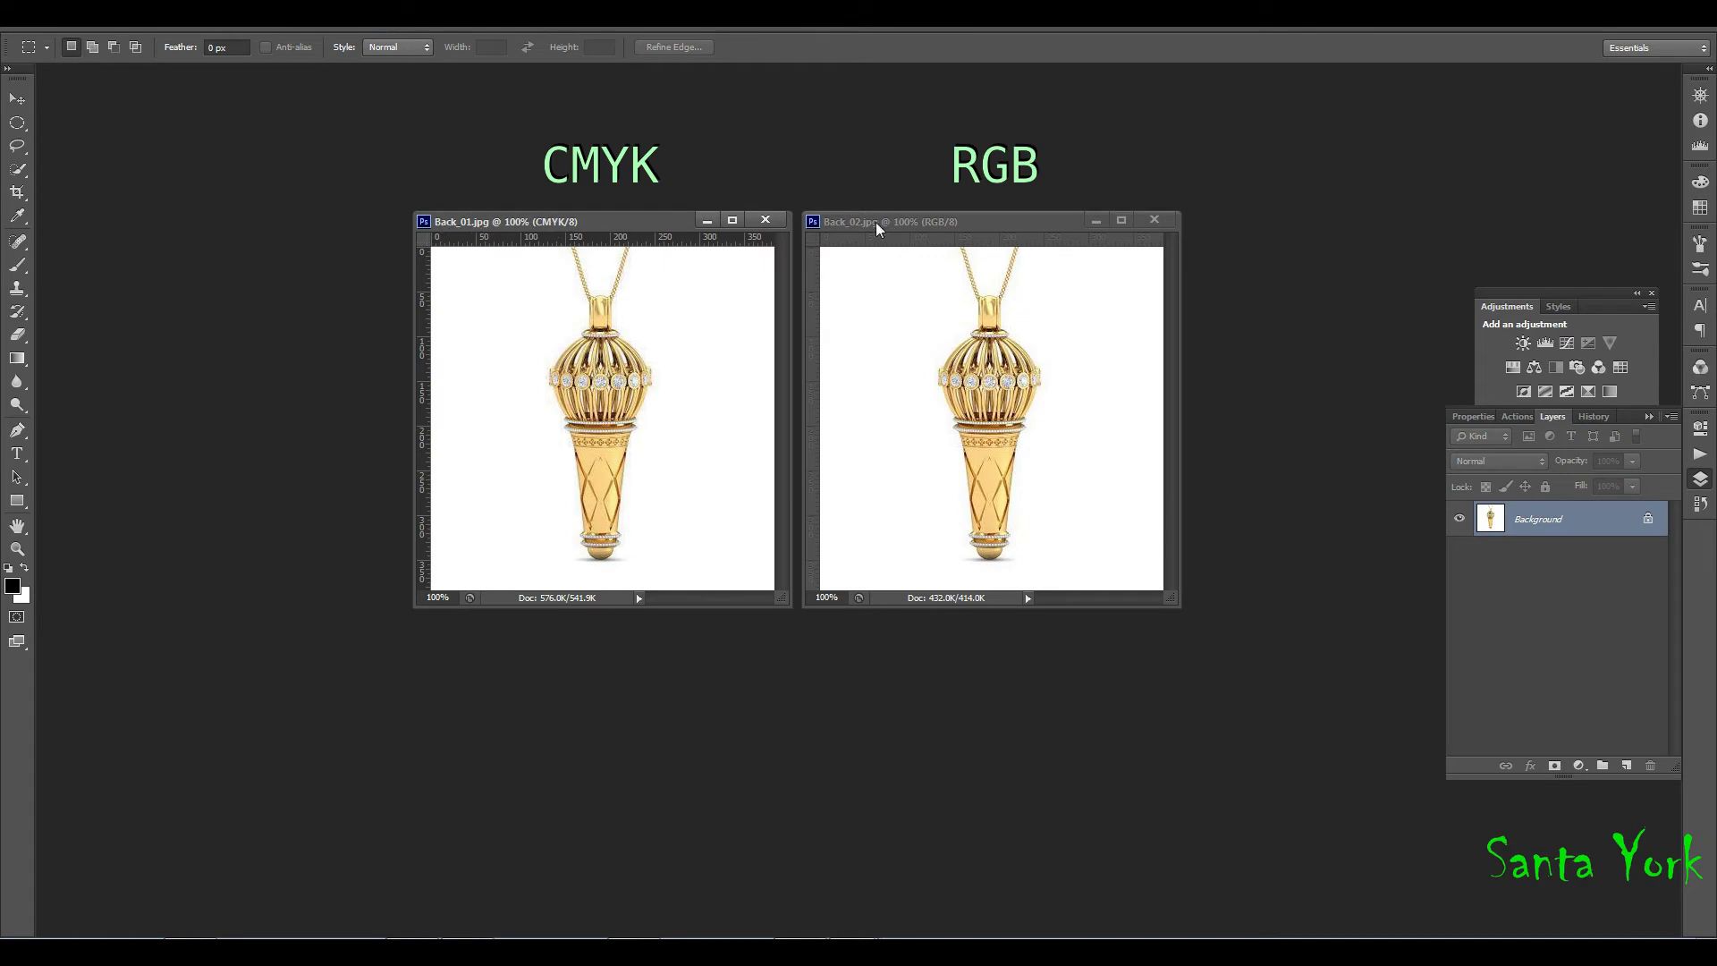
pyautogui.click(910, 227)
pyautogui.click(569, 232)
pyautogui.click(953, 234)
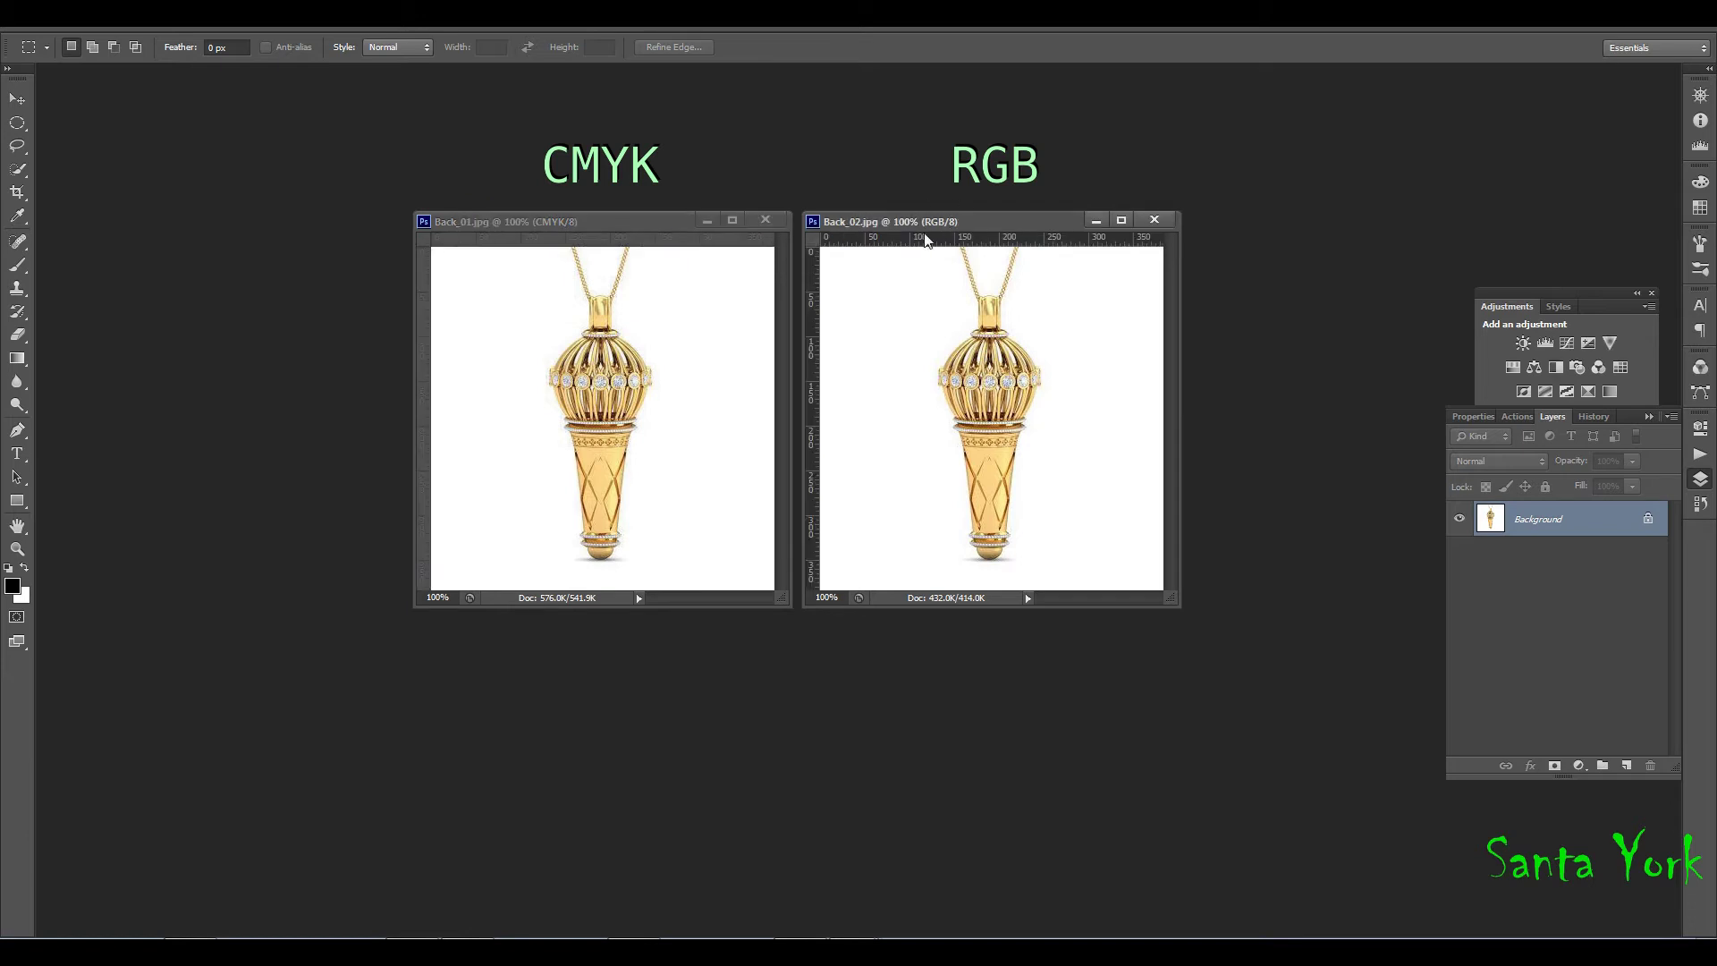
pyautogui.click(636, 227)
# - Check the image colour mode of Back_01.jpg and of Back_02.jpg
pyautogui.click(87, 24)
pyautogui.moveTo(111, 24)
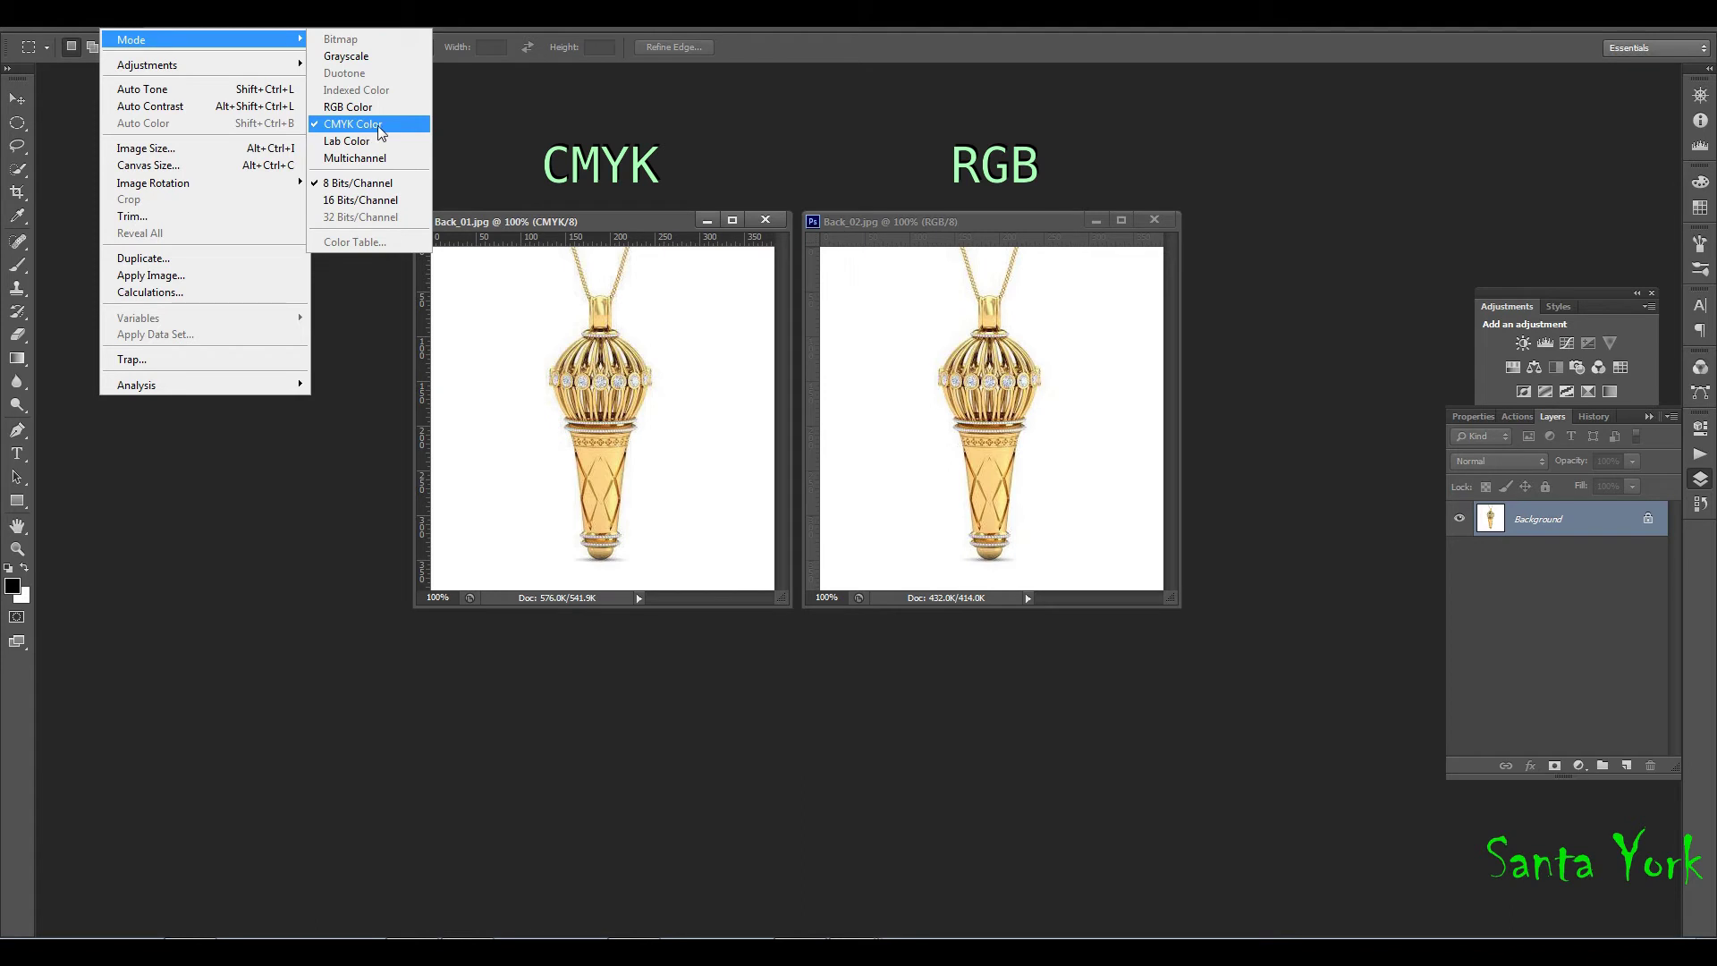
pyautogui.click(983, 224)
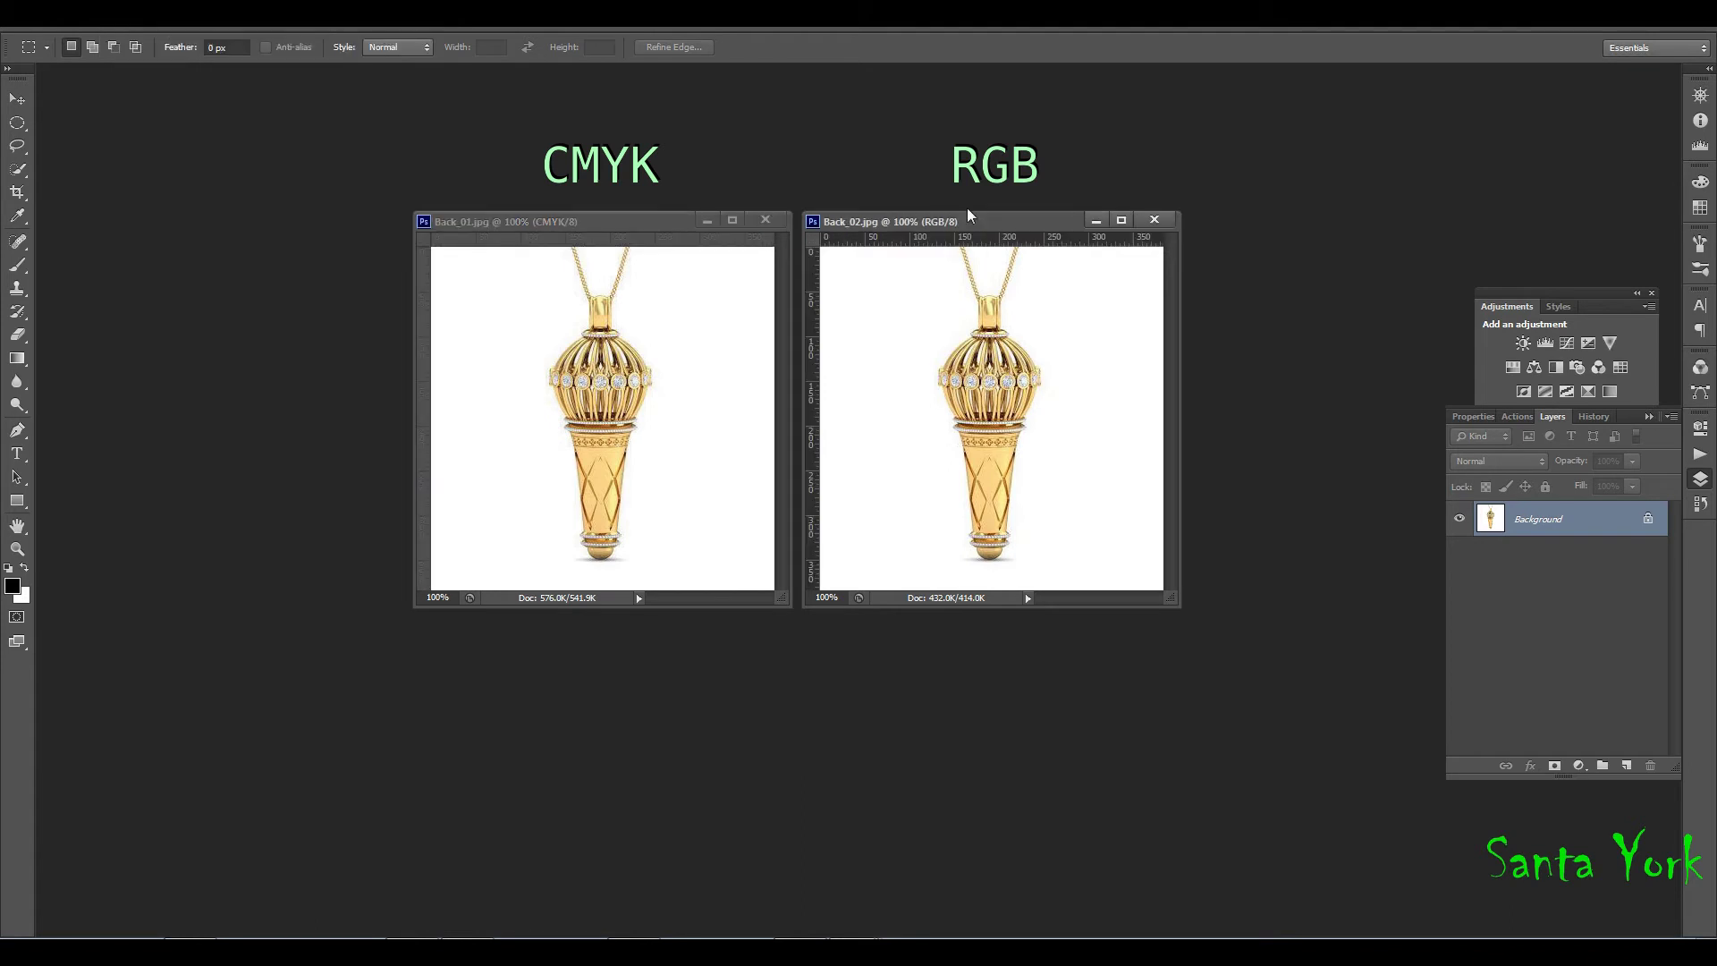
pyautogui.click(114, 28)
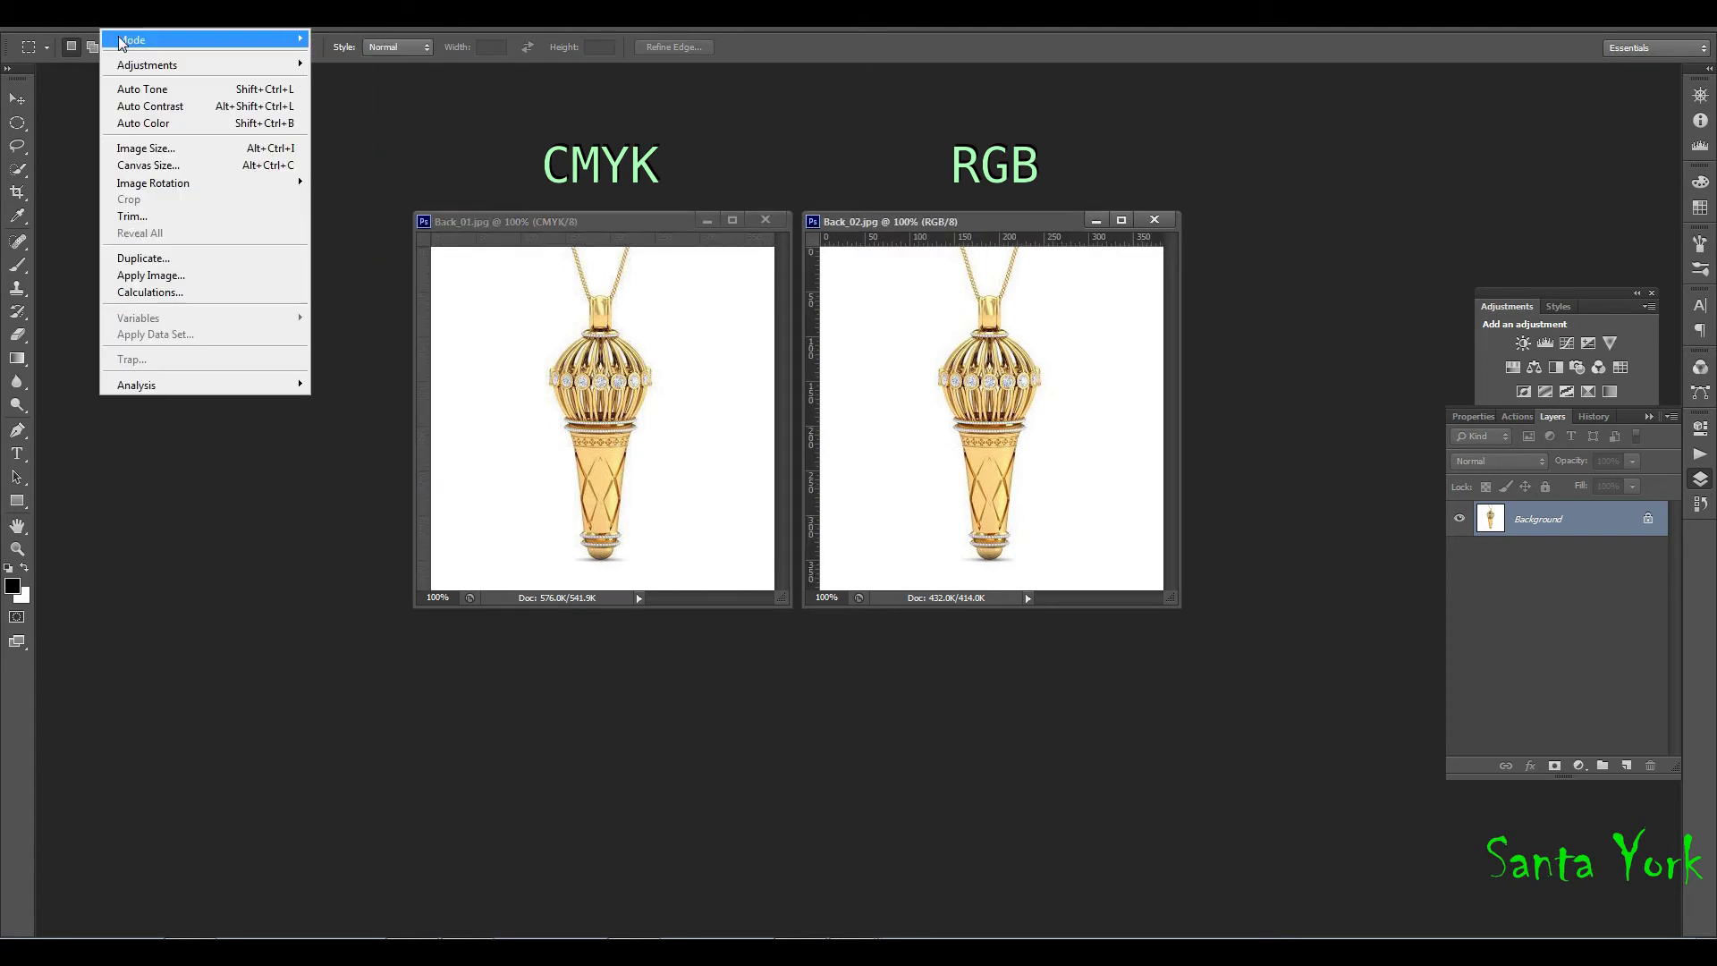
pyautogui.moveTo(292, 43)
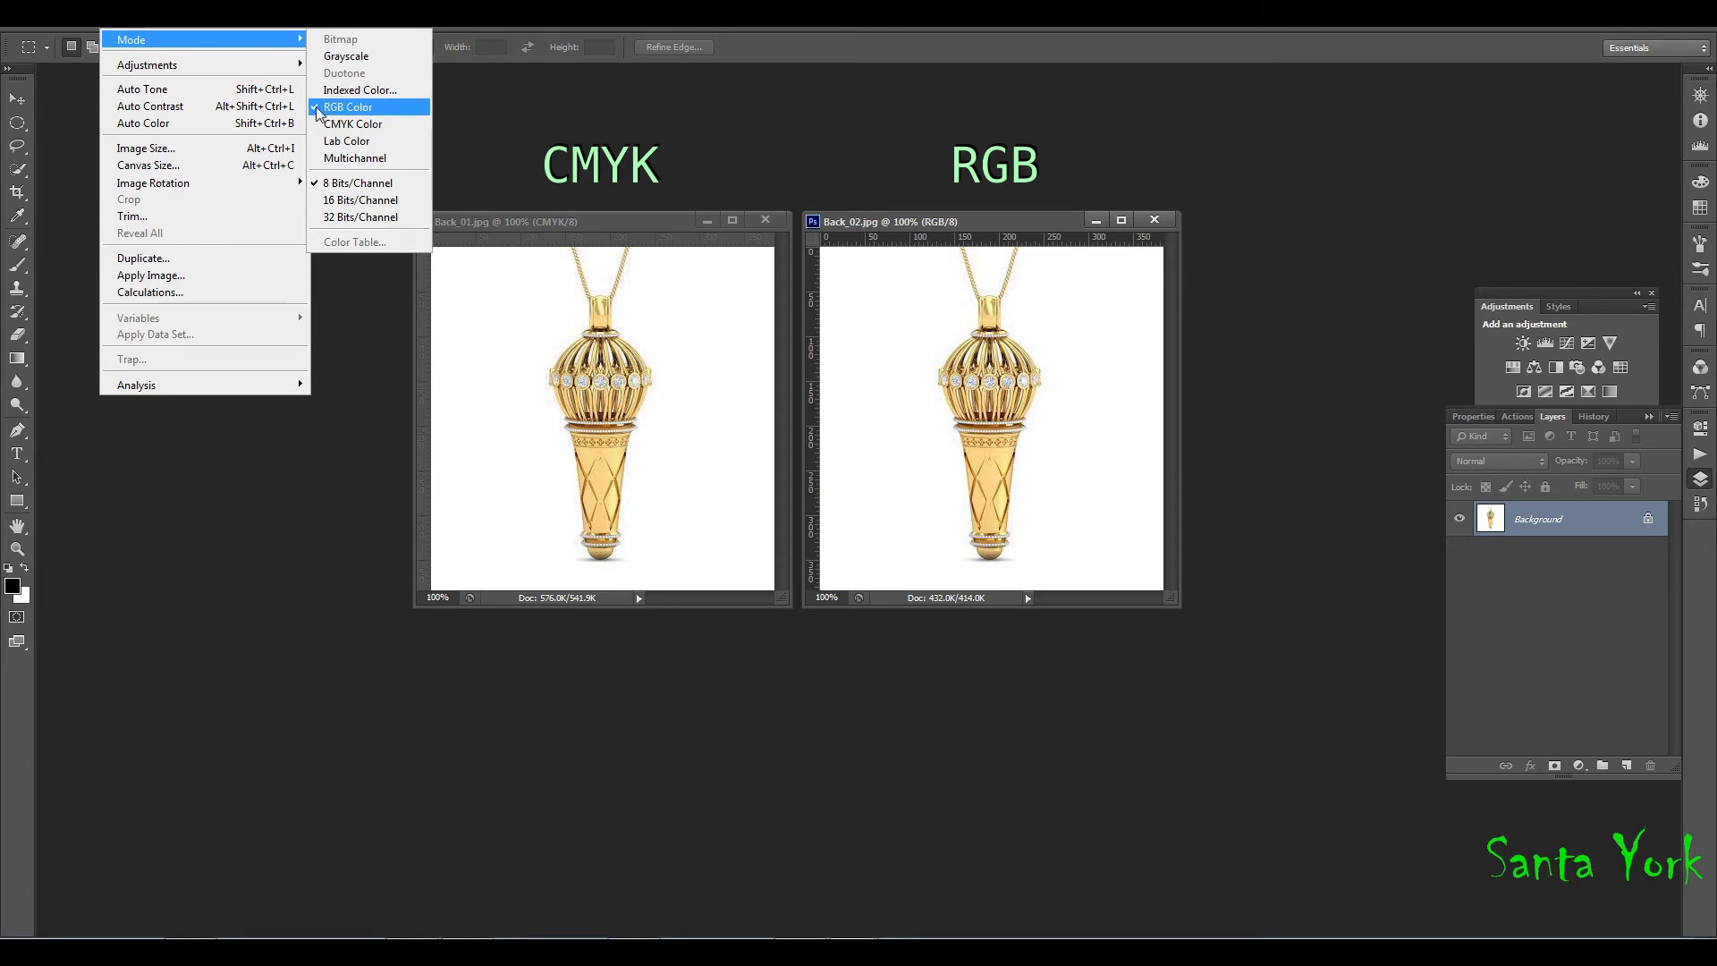
pyautogui.click(767, 138)
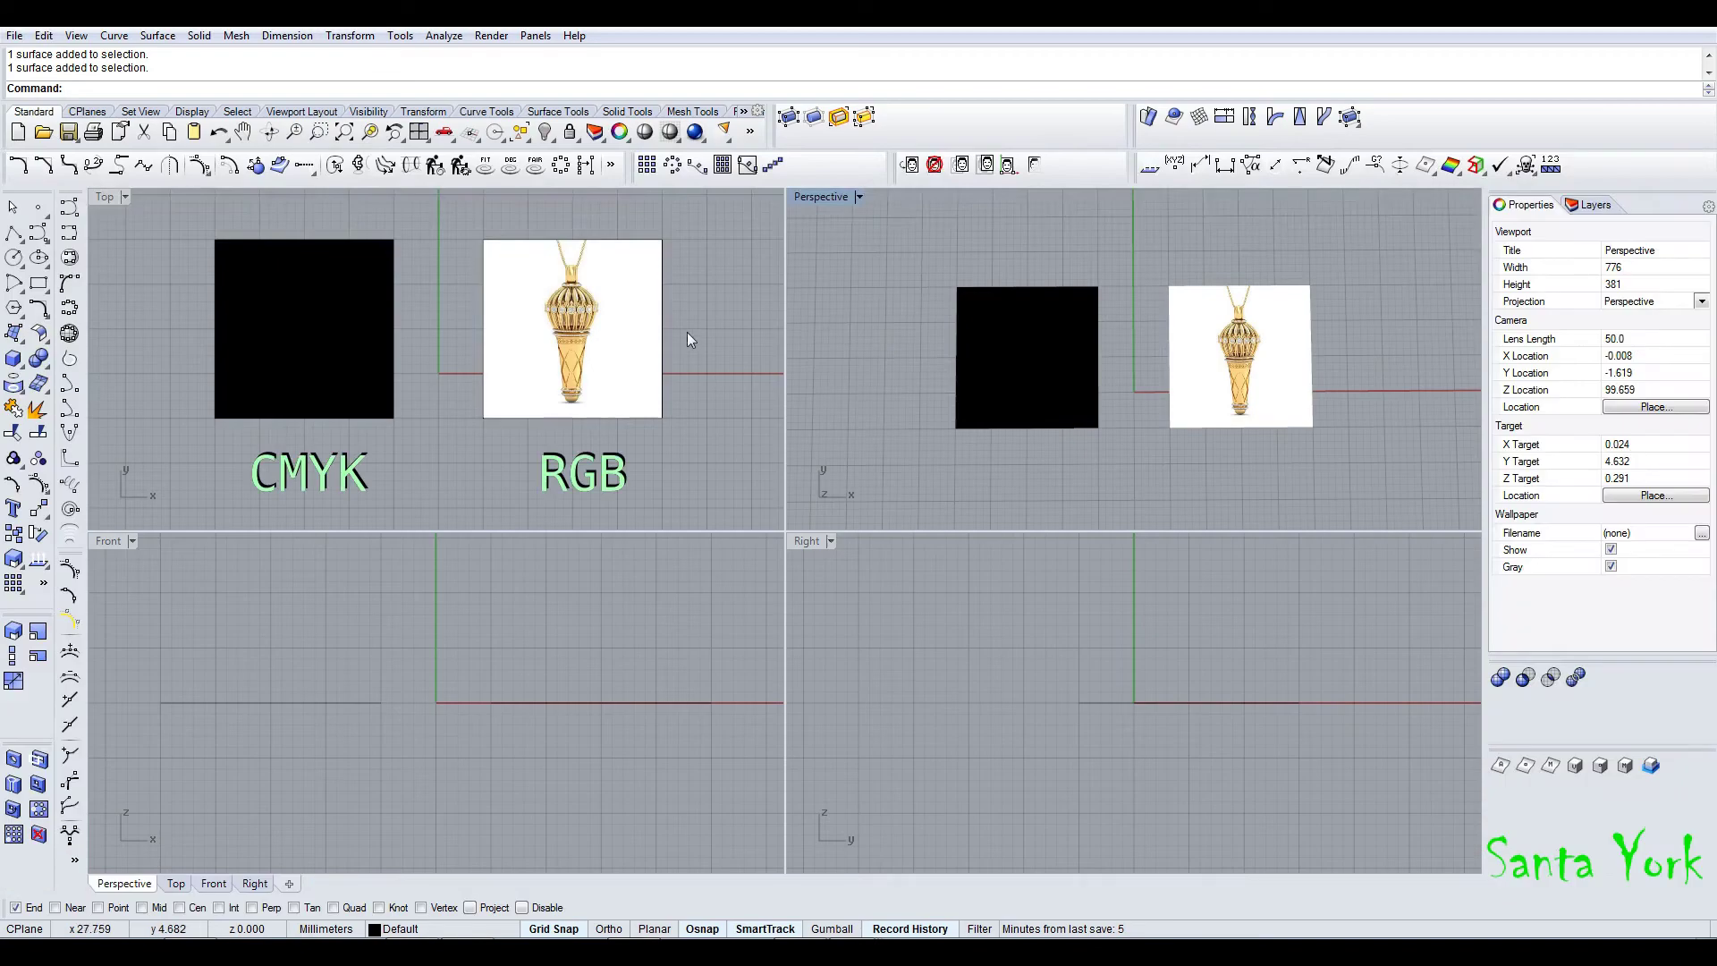
# - Switch back to Rhino and delete both picture frames
pyautogui.moveTo(687, 339); pyautogui.dragTo(365, 414)
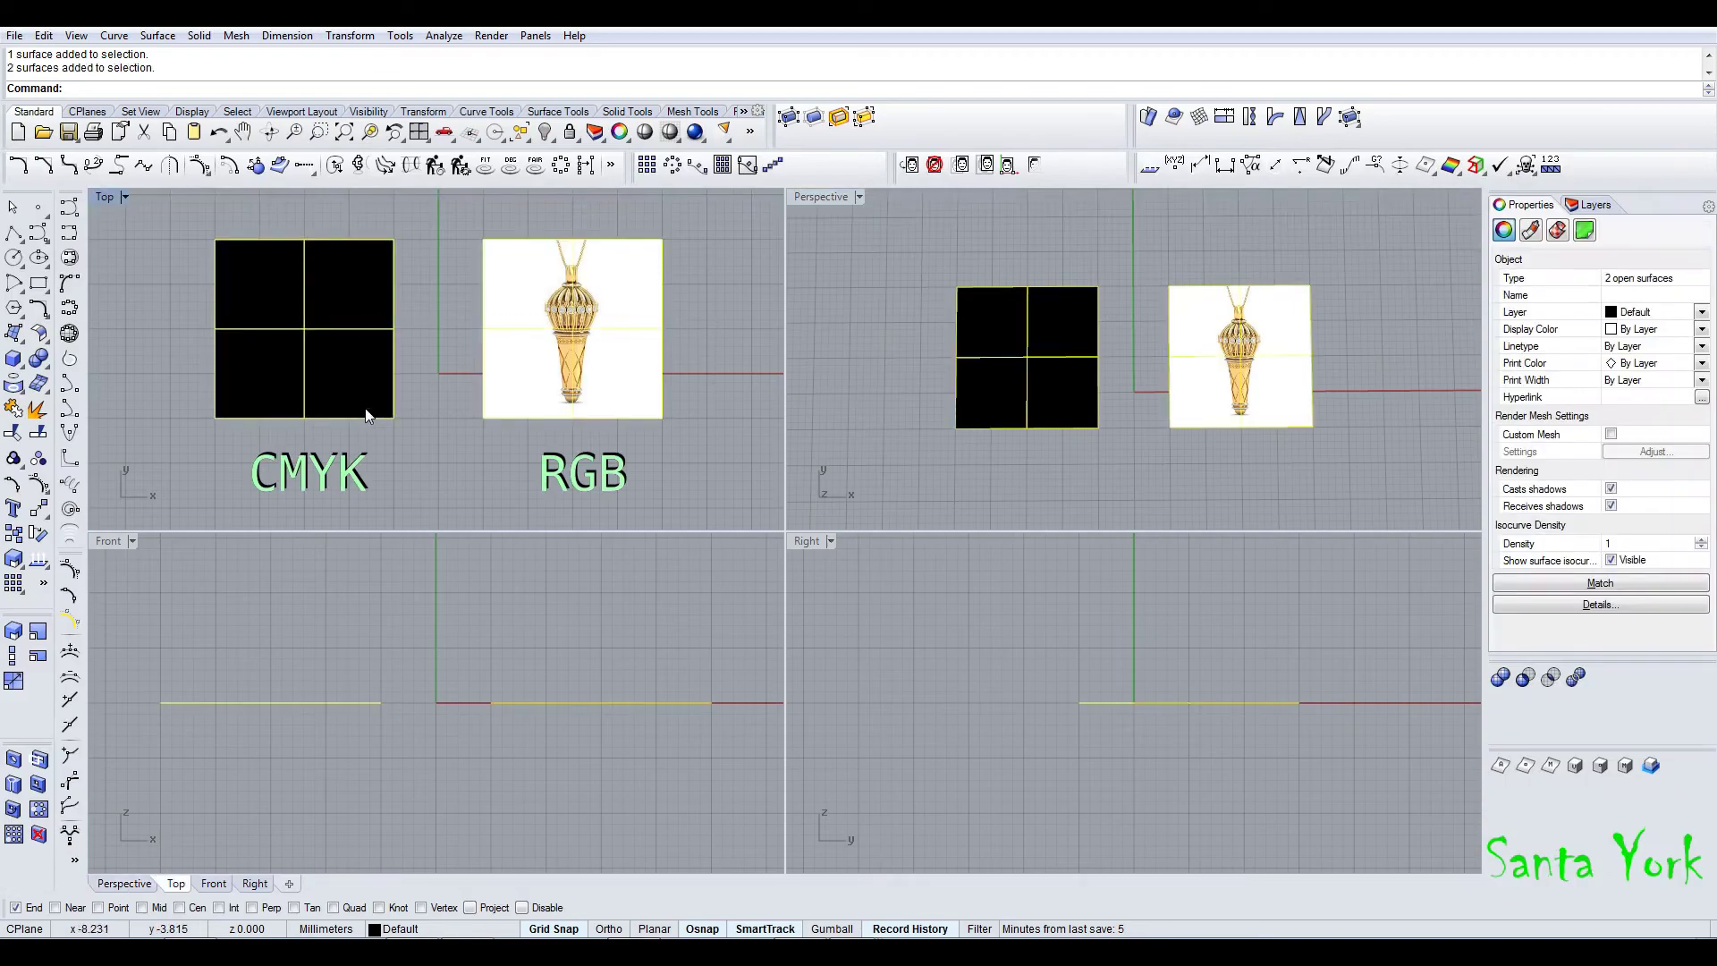
pyautogui.press('Delete')
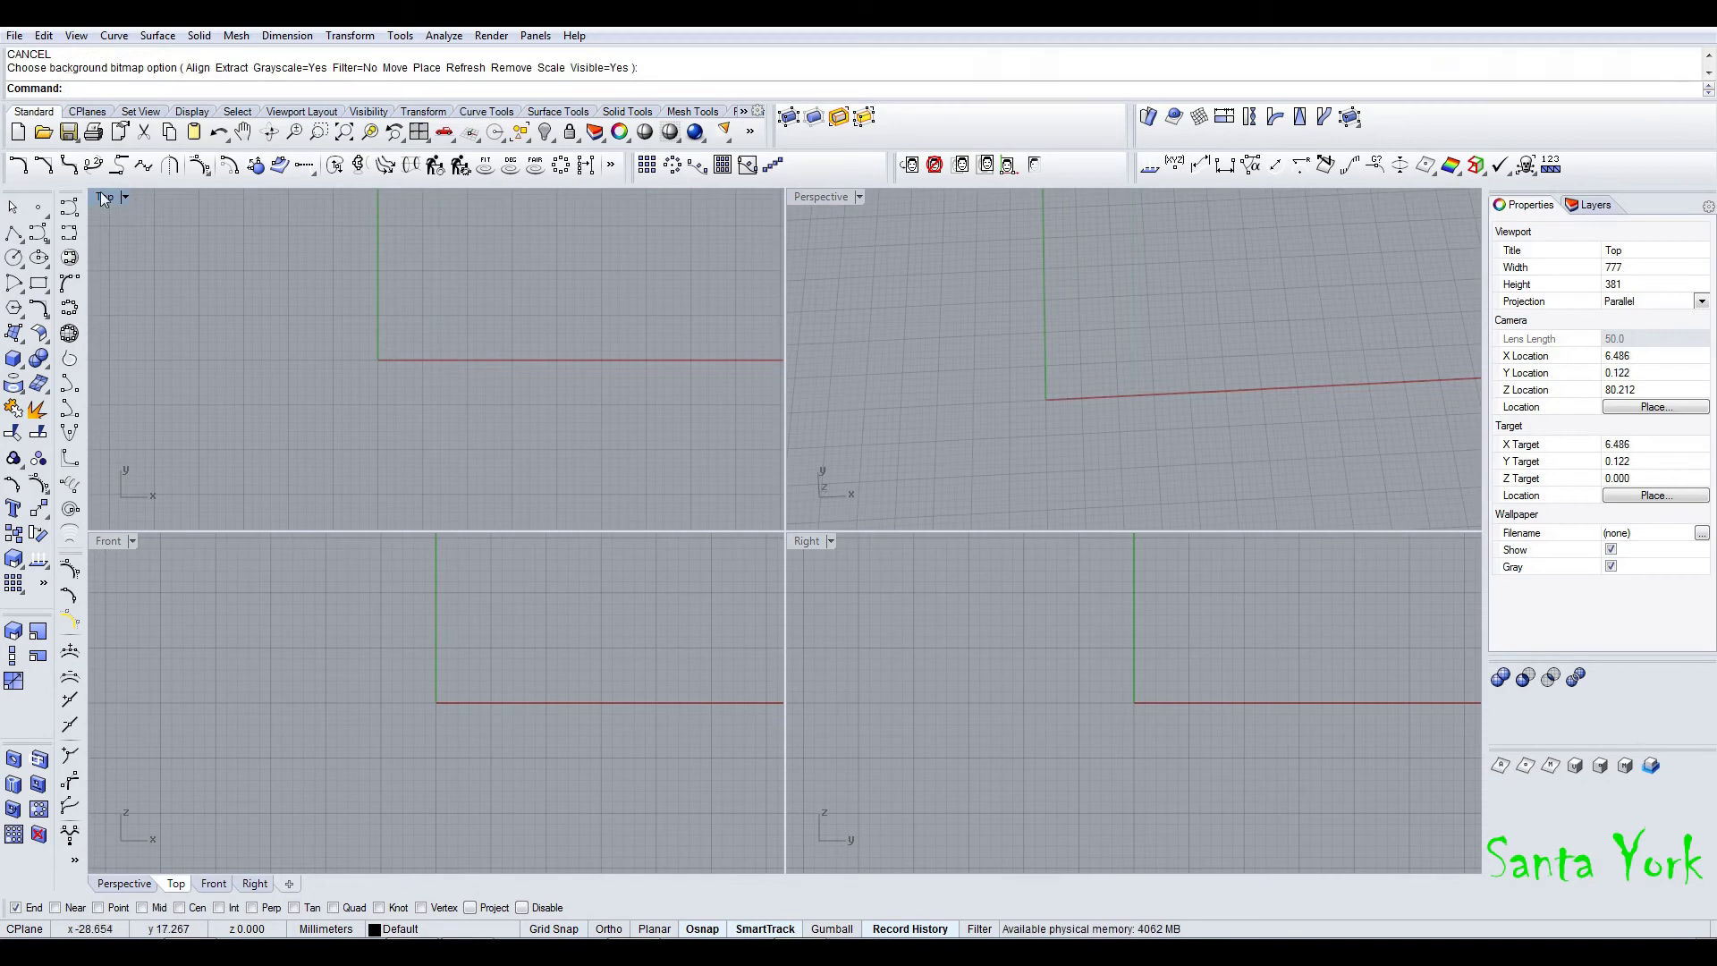
# - Place Back_01 as a background bitmap in the Top view, 20 mm wide and centred on the origin
pyautogui.click(103, 199)
pyautogui.moveTo(266, 619)
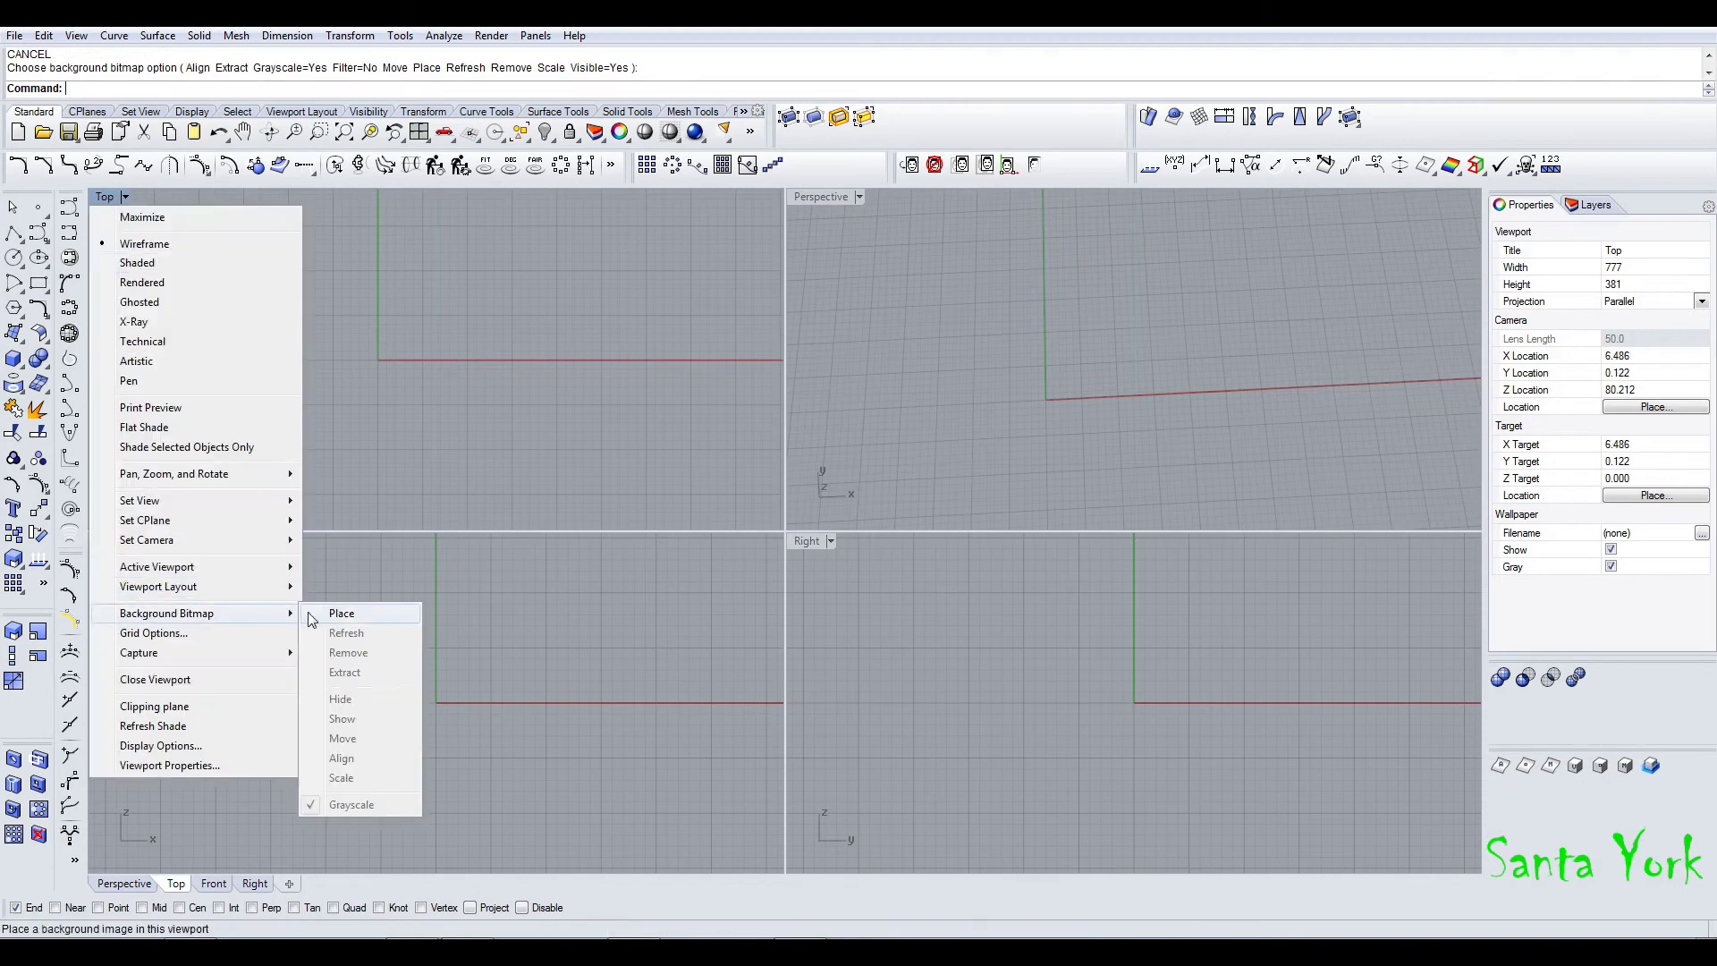
pyautogui.click(354, 616)
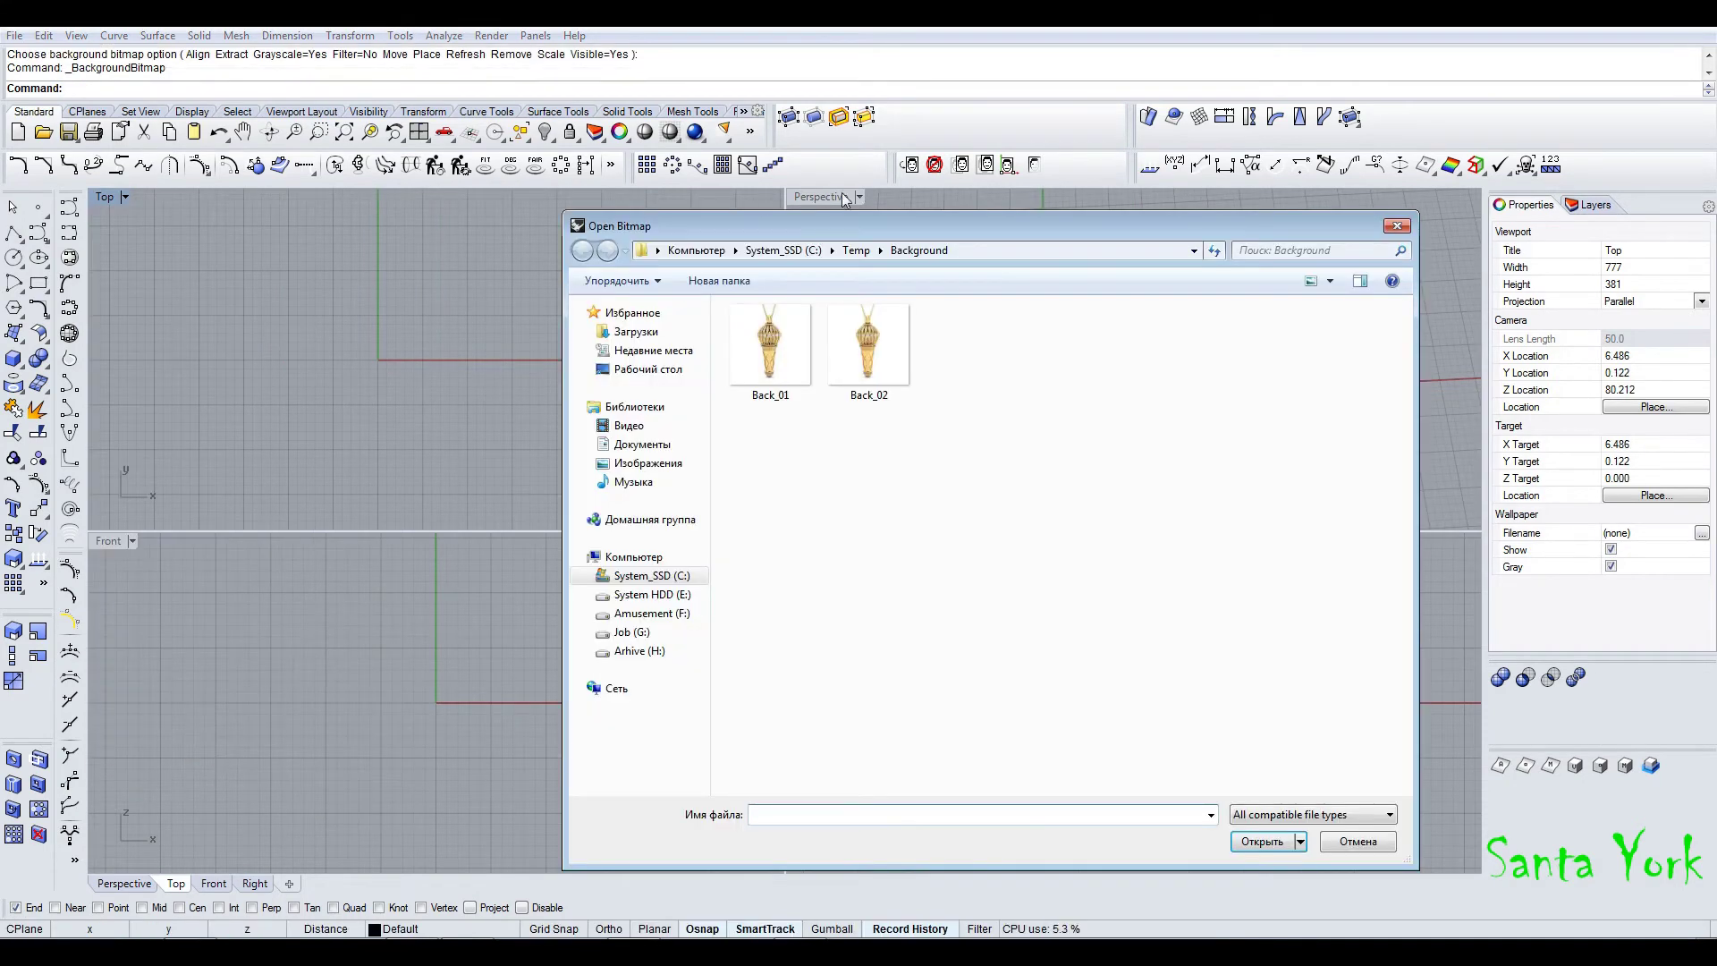
pyautogui.doubleClick(769, 349)
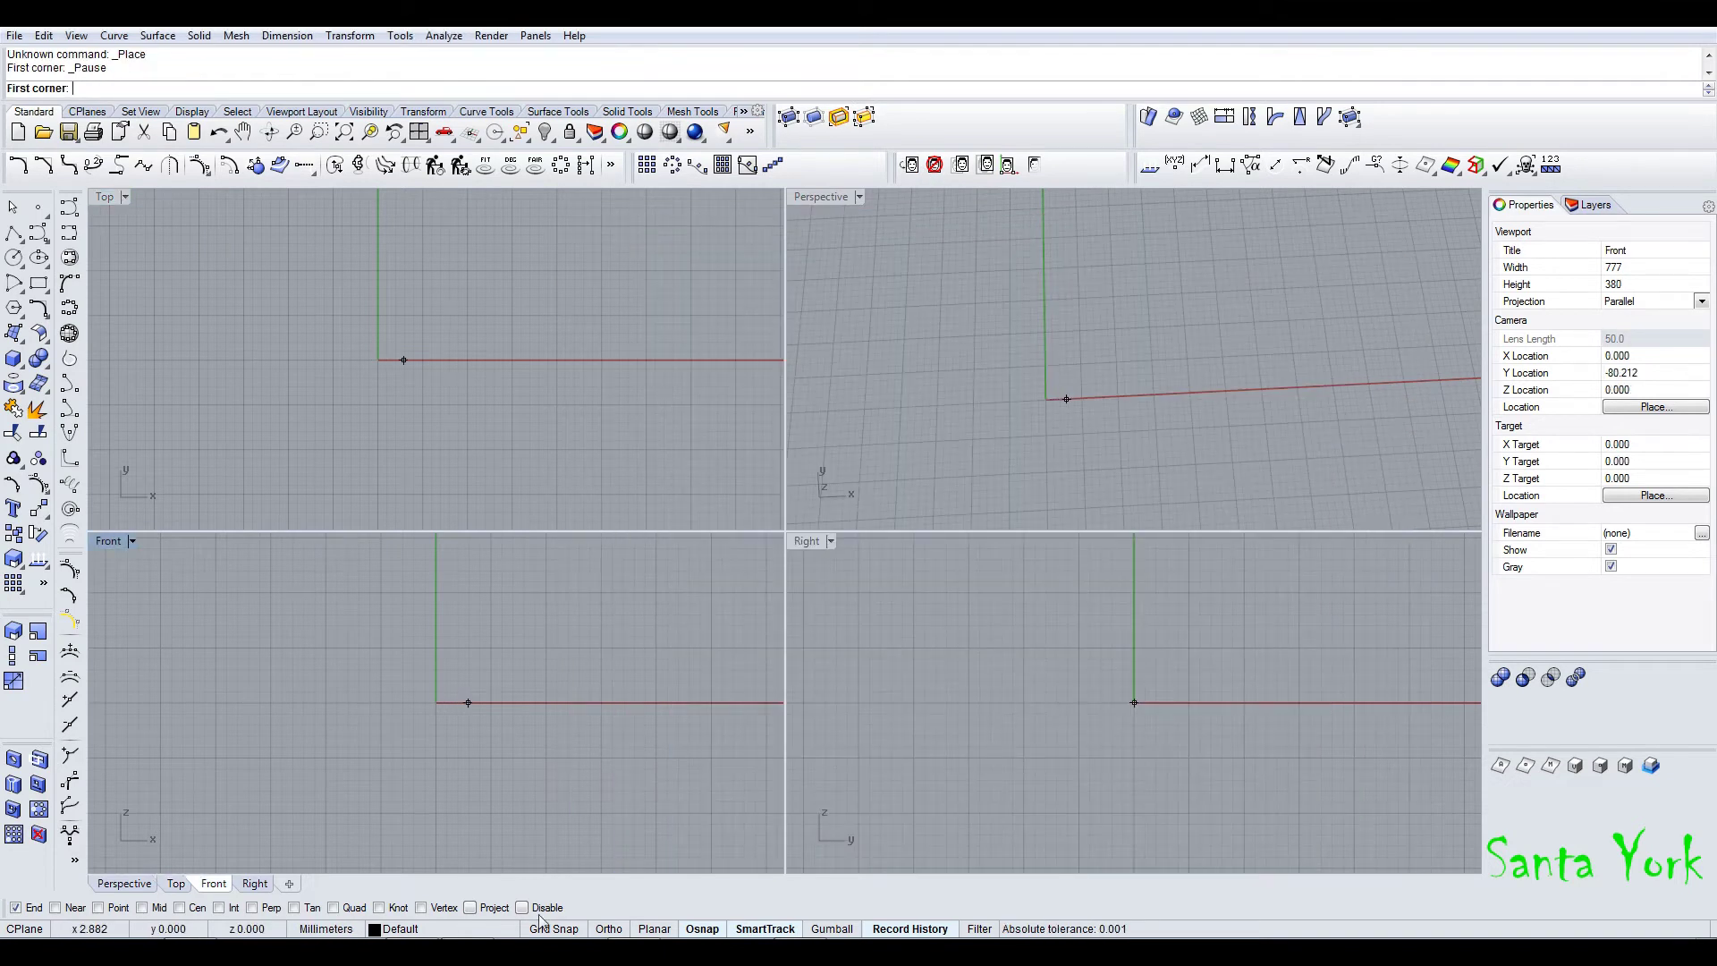
pyautogui.click(288, 449)
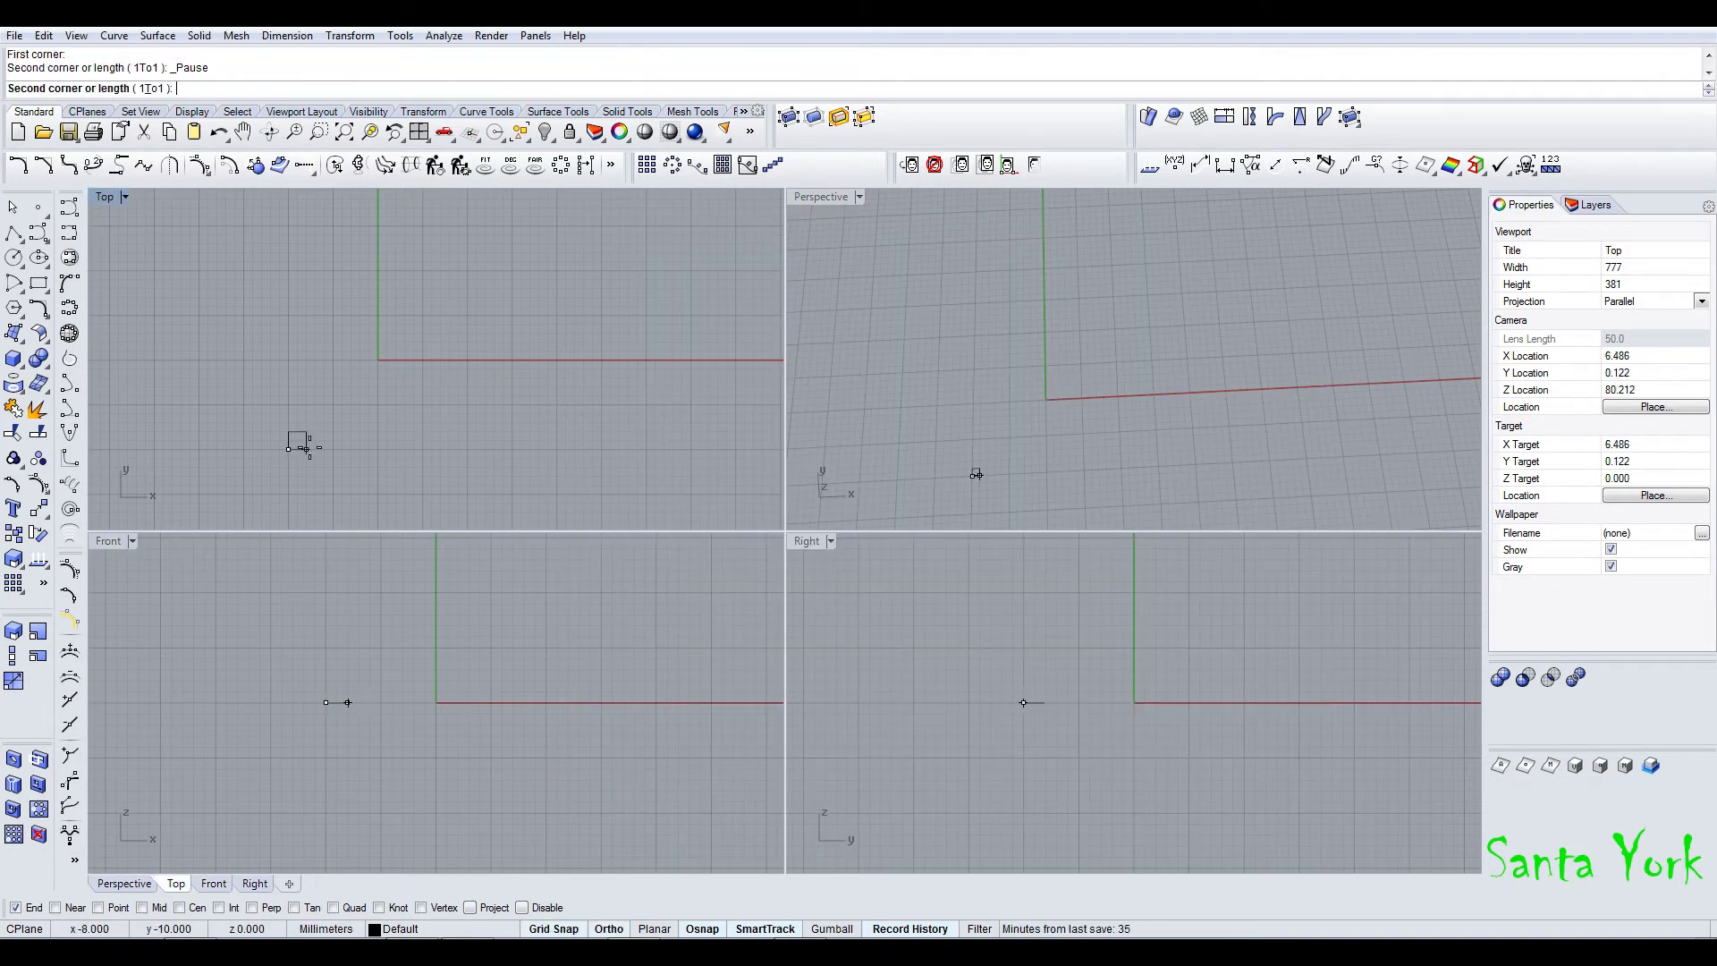
pyautogui.click(467, 449)
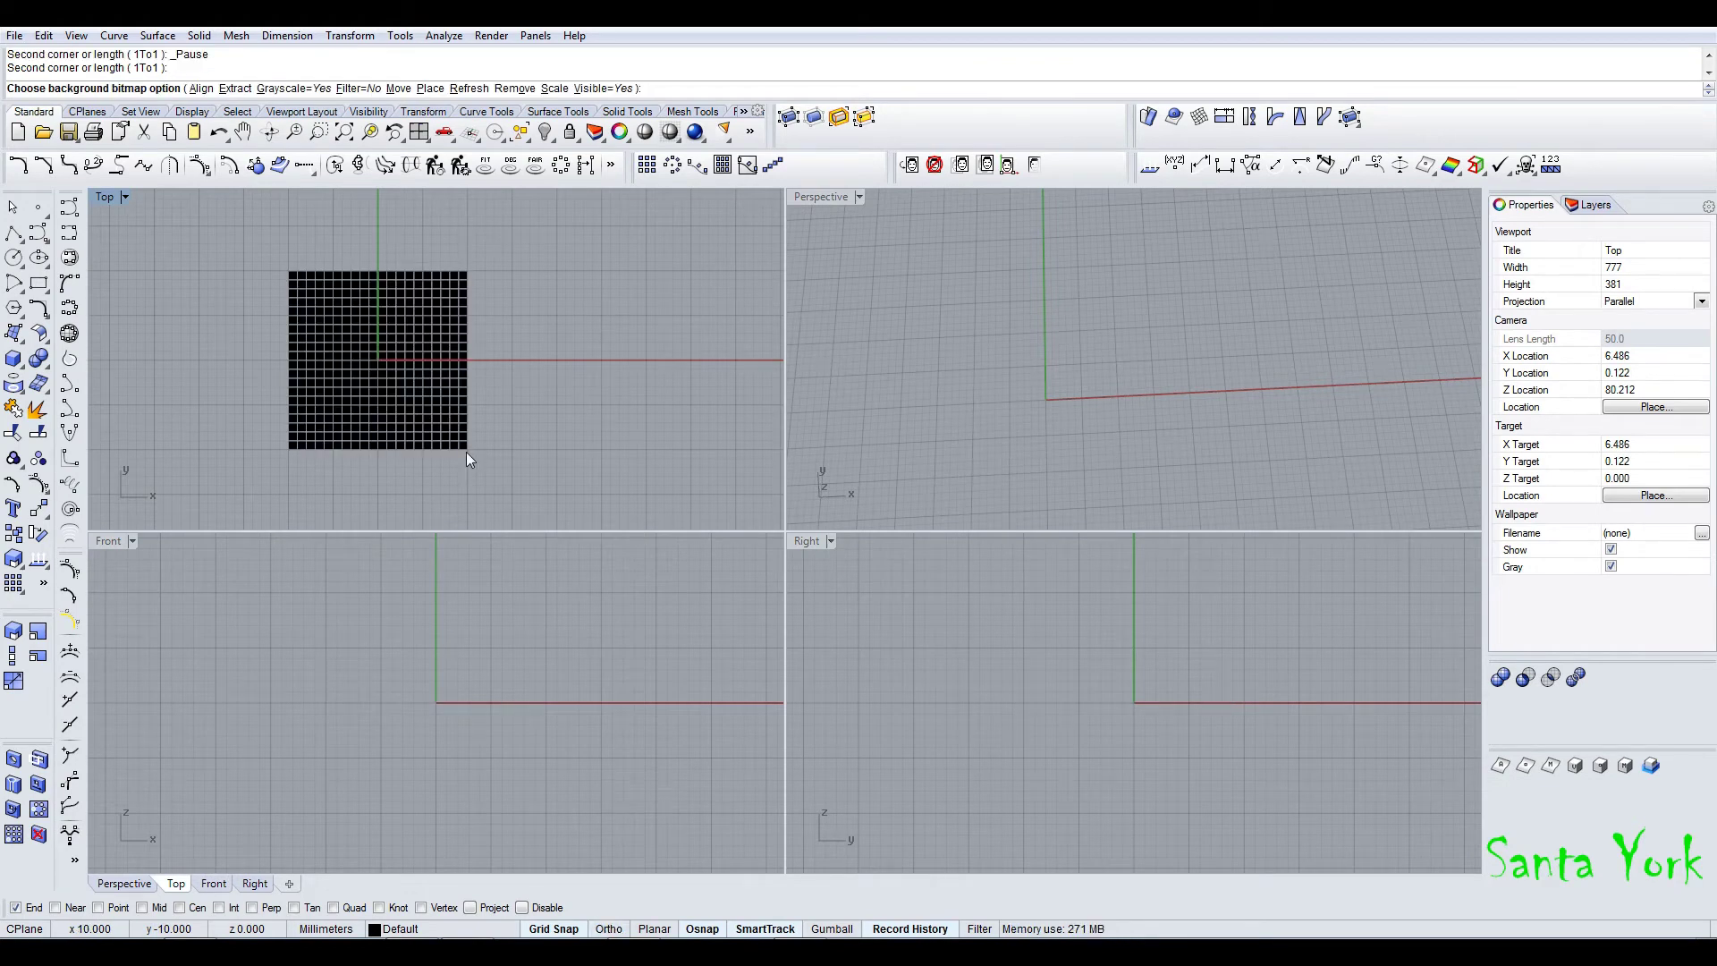
pyautogui.press('Return')
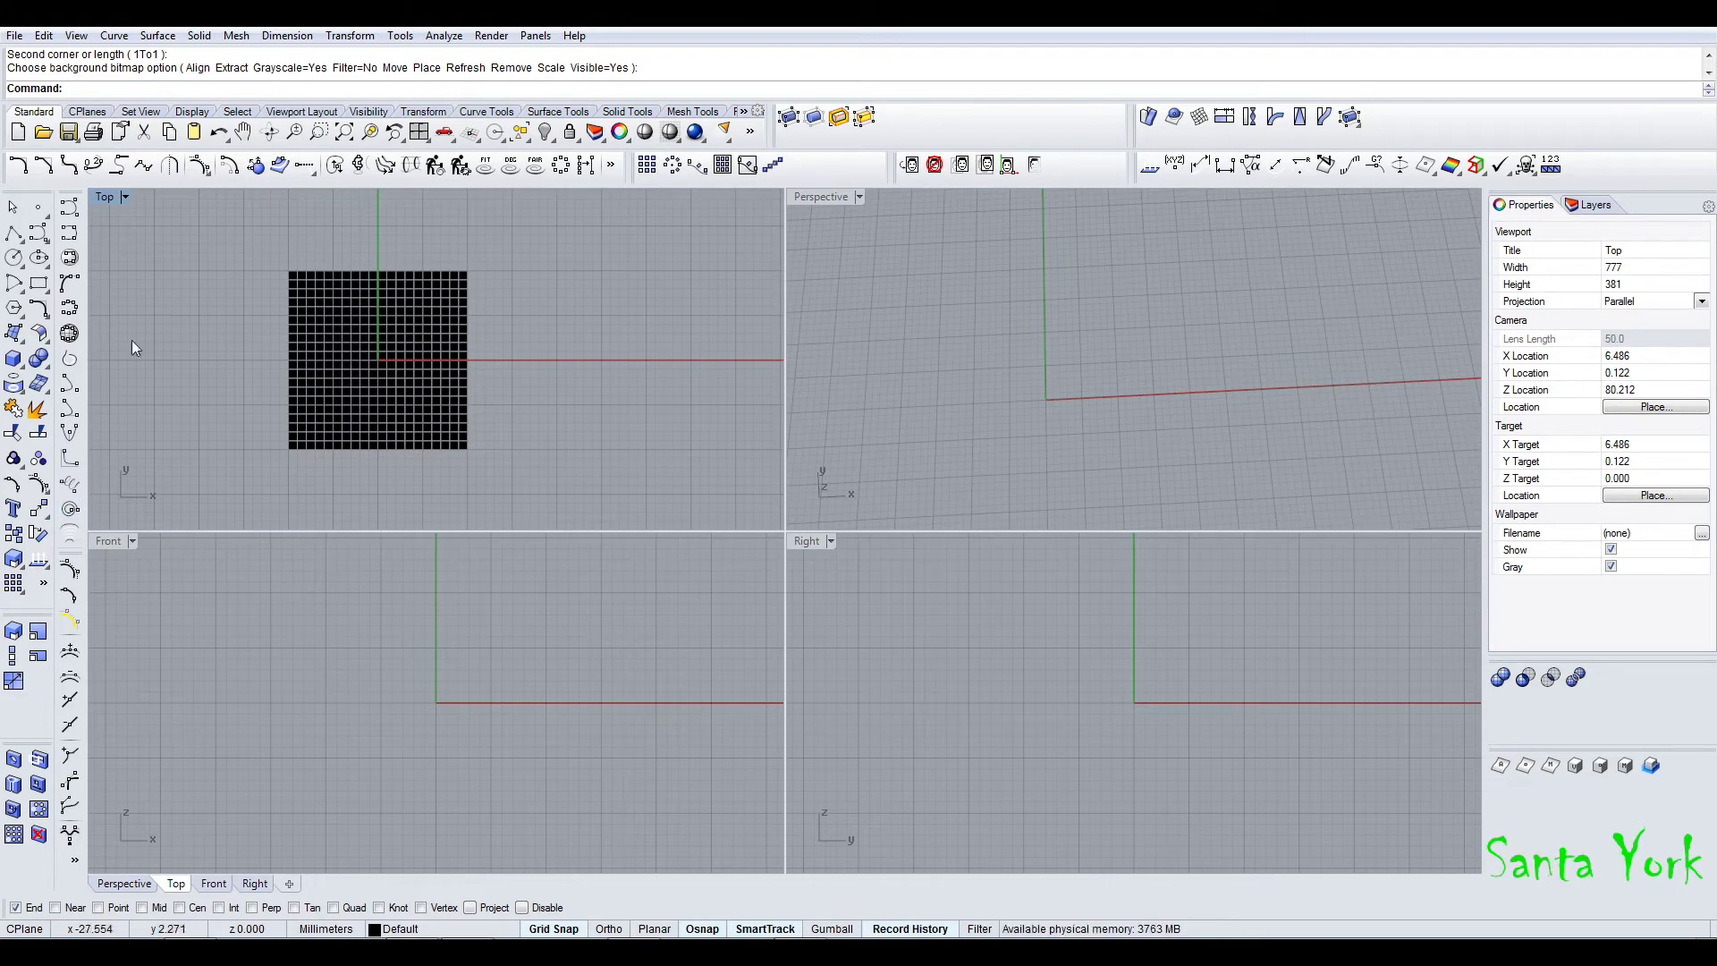
# - Place Back_02 as the Top view's background bitmap over the same 20 mm square centred on the origin
pyautogui.click(107, 197)
pyautogui.moveTo(188, 612)
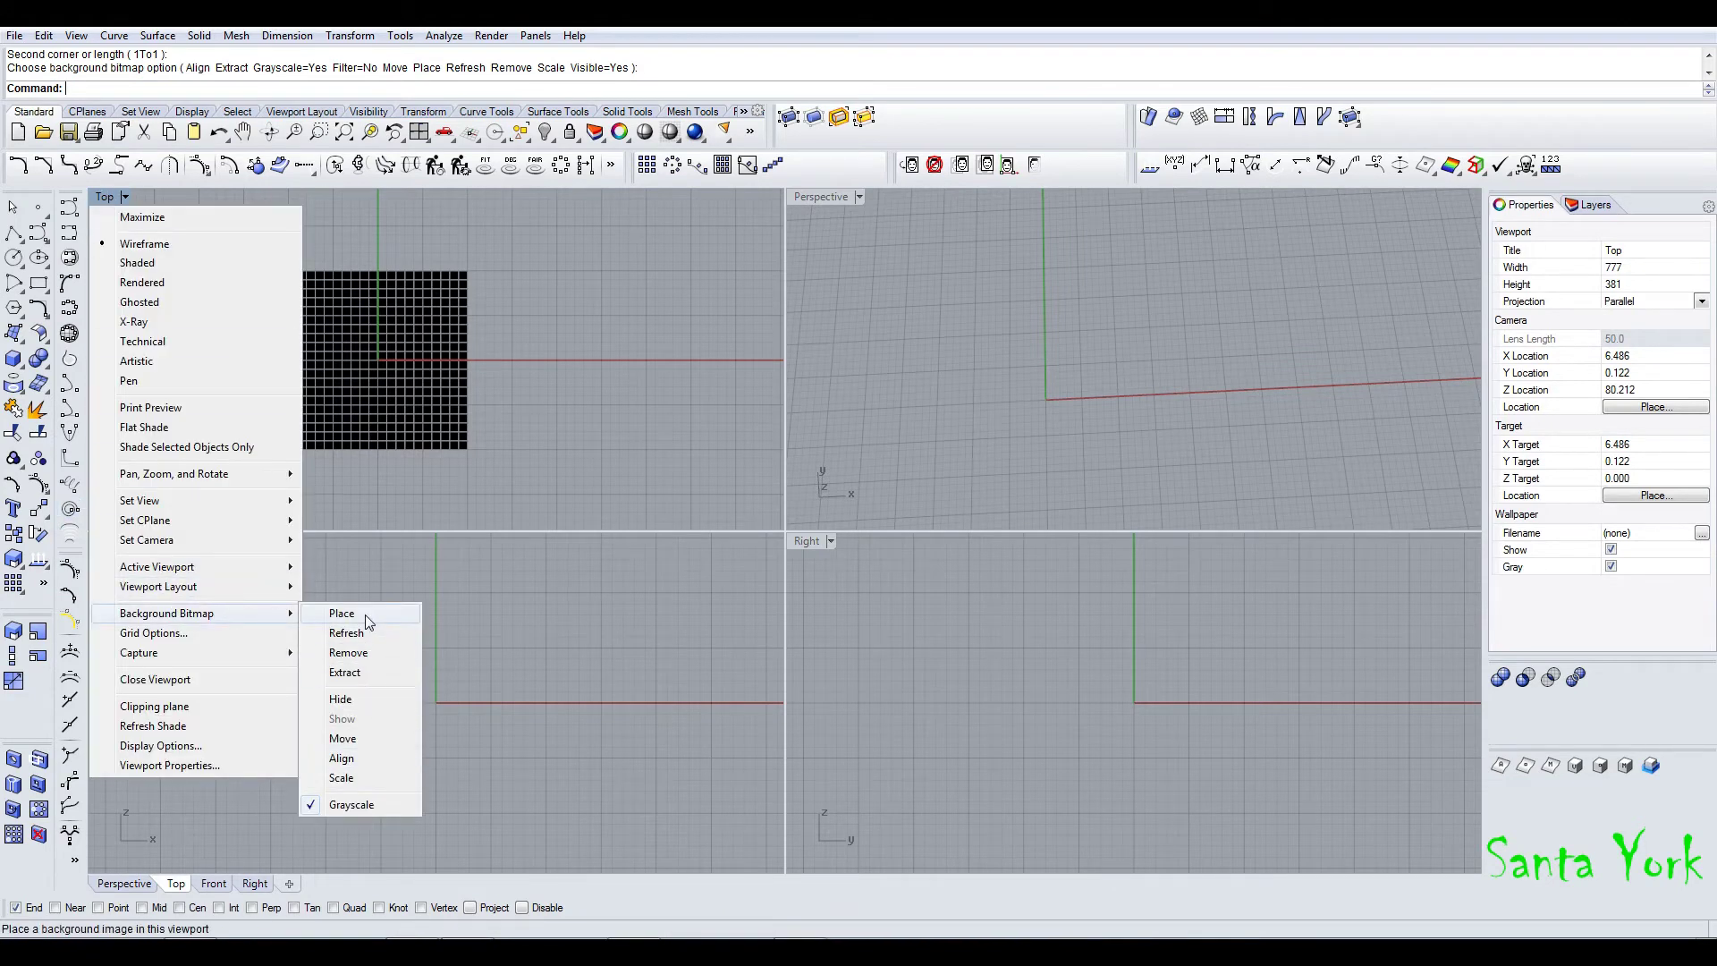
pyautogui.click(364, 614)
pyautogui.doubleClick(863, 354)
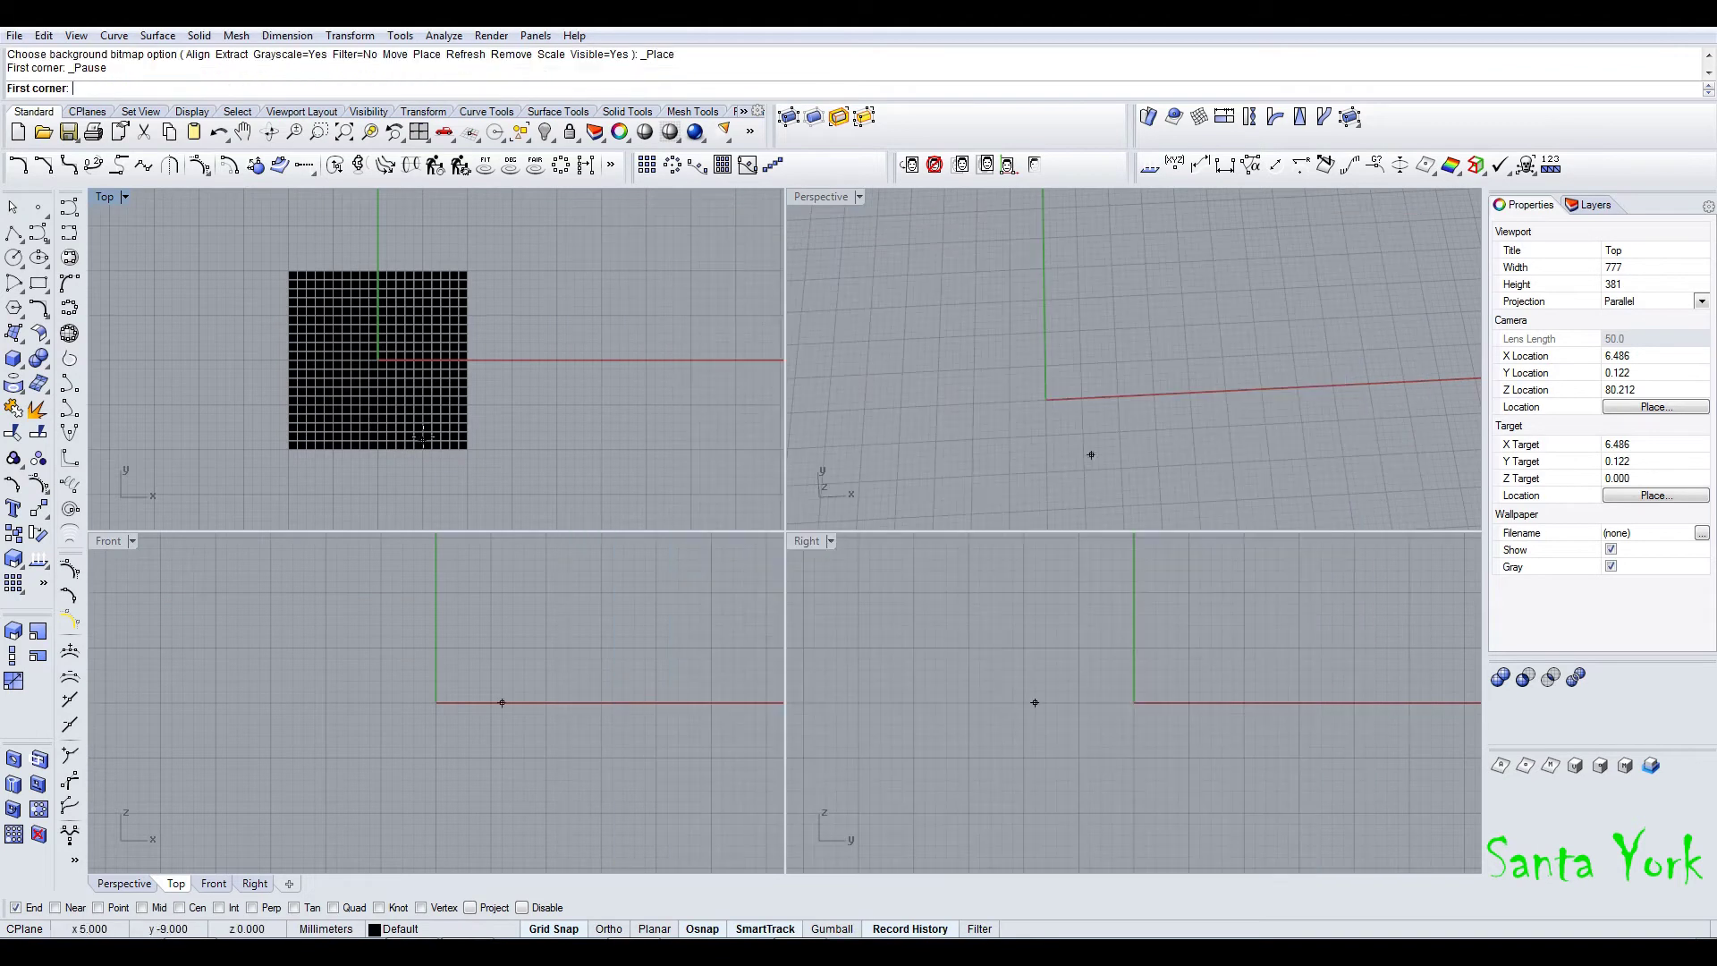
pyautogui.click(288, 448)
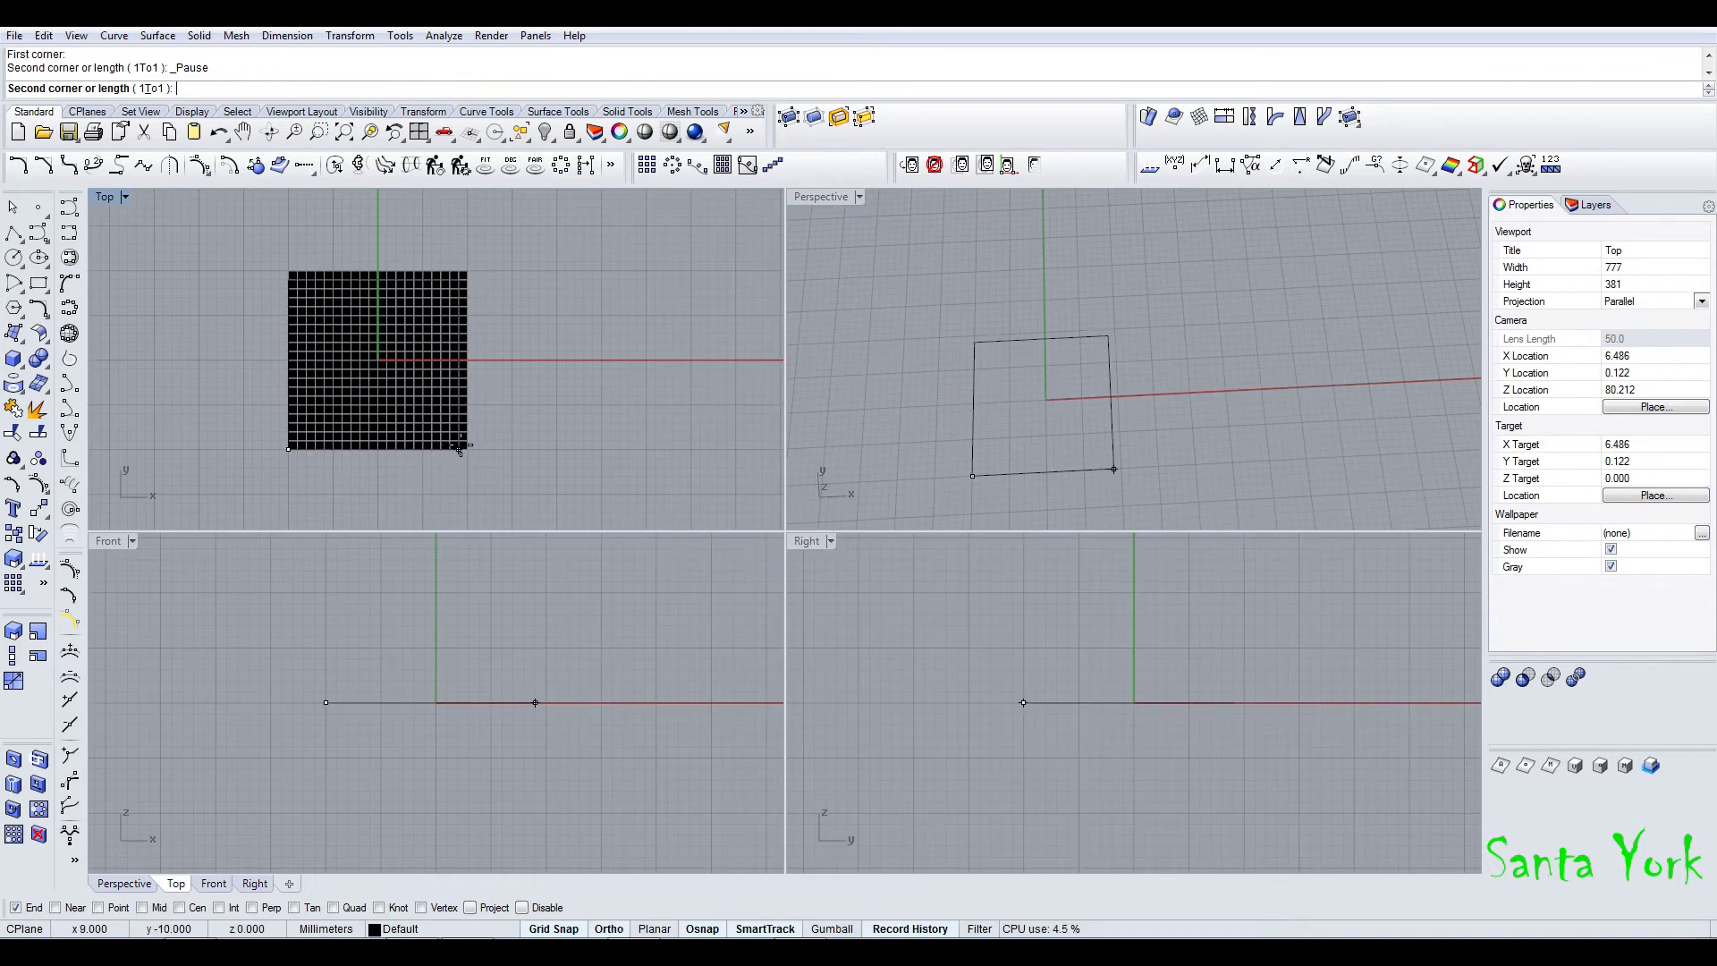
pyautogui.click(465, 448)
# - Turn off the Grayscale option of the Top view's background bitmap
pyautogui.scroll(12, 373, 372)
pyautogui.scroll(-6, 435, 416)
pyautogui.click(106, 197)
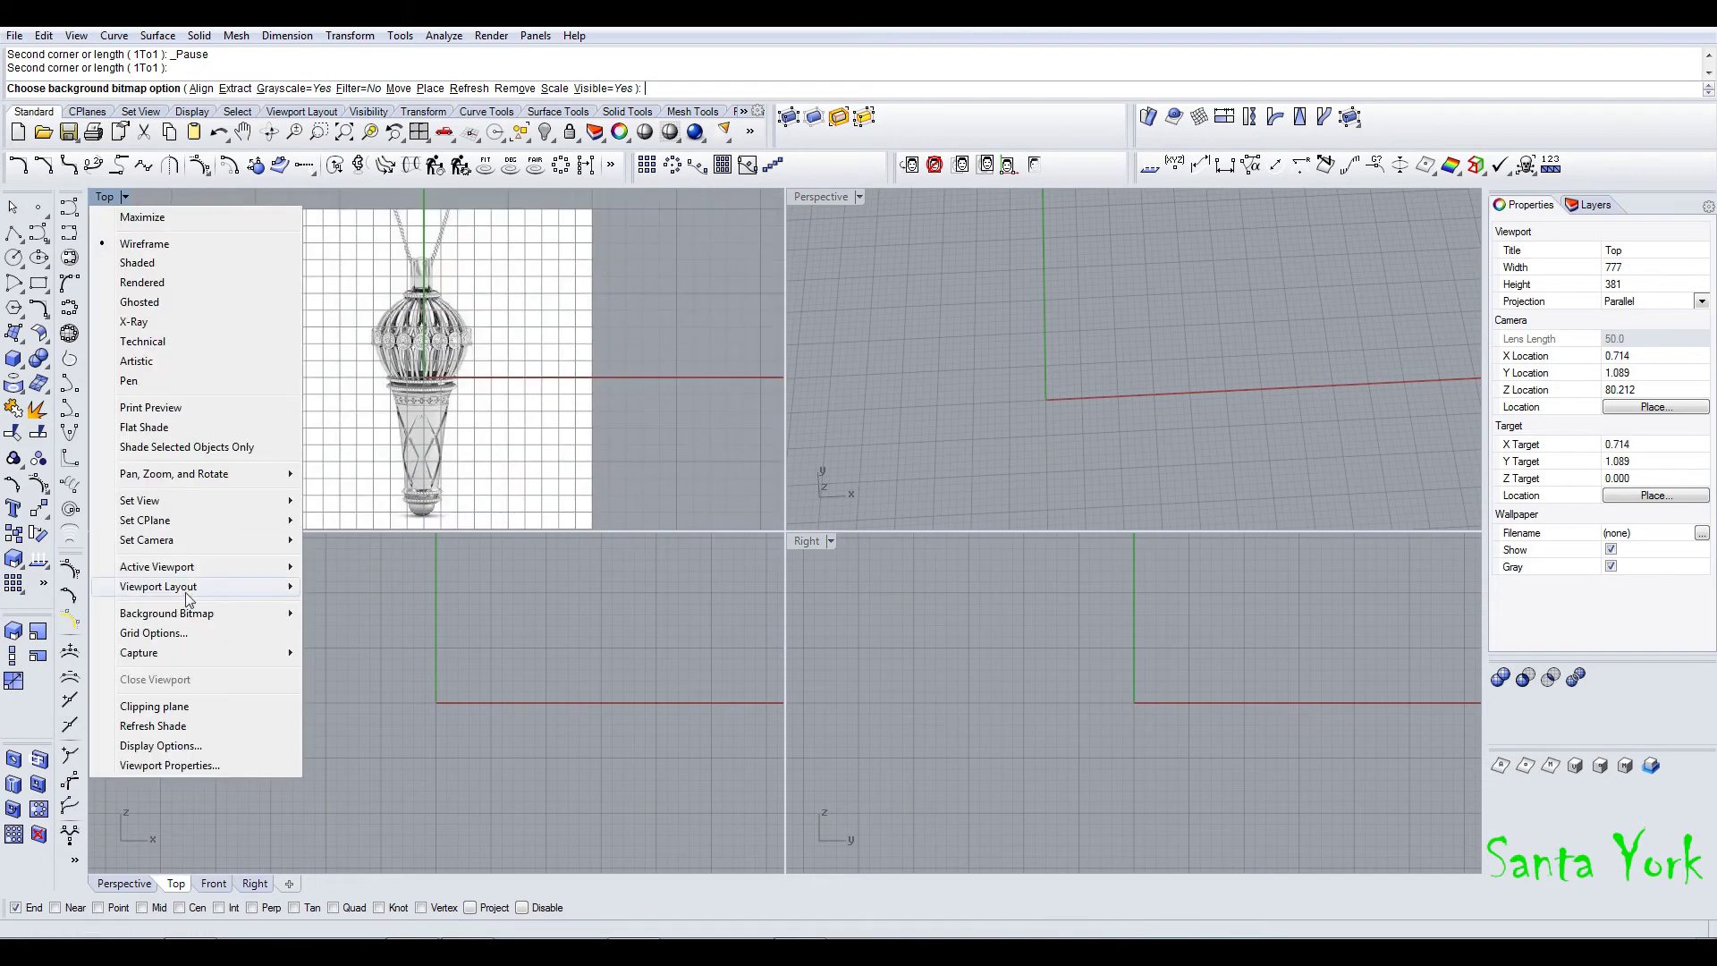
pyautogui.moveTo(257, 625)
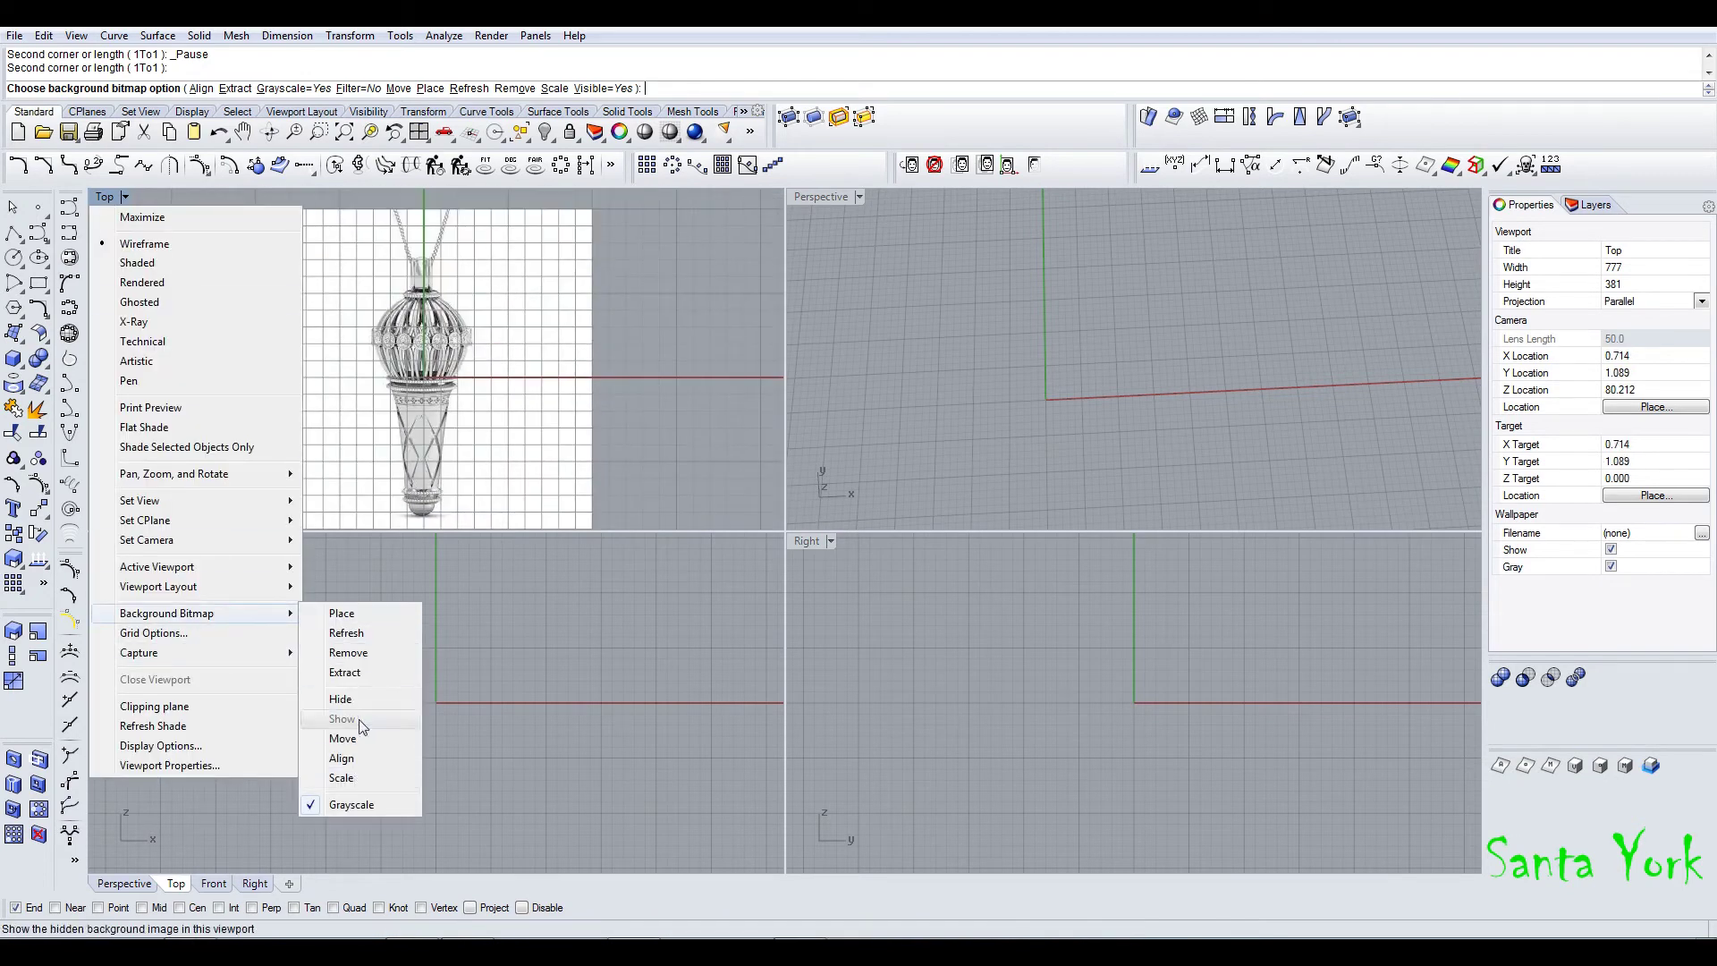
pyautogui.click(365, 805)
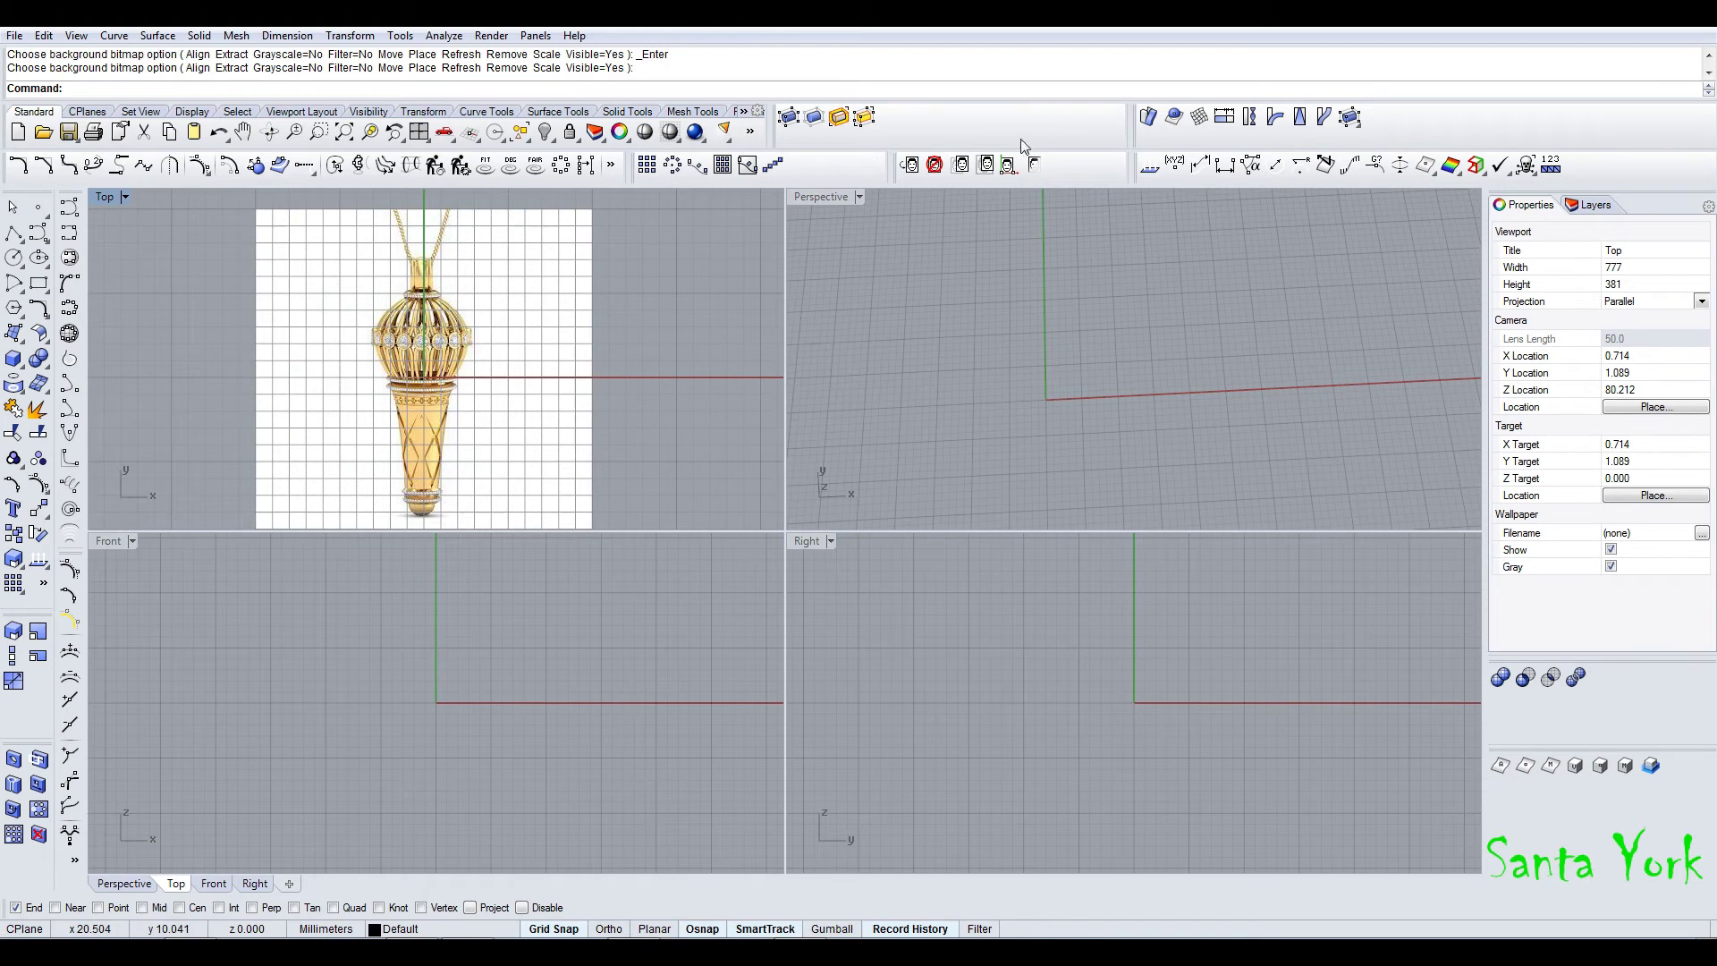
# - Move the background bitmap a short distance in the Top view
pyautogui.click(962, 170)
pyautogui.click(441, 394)
pyautogui.click(474, 378)
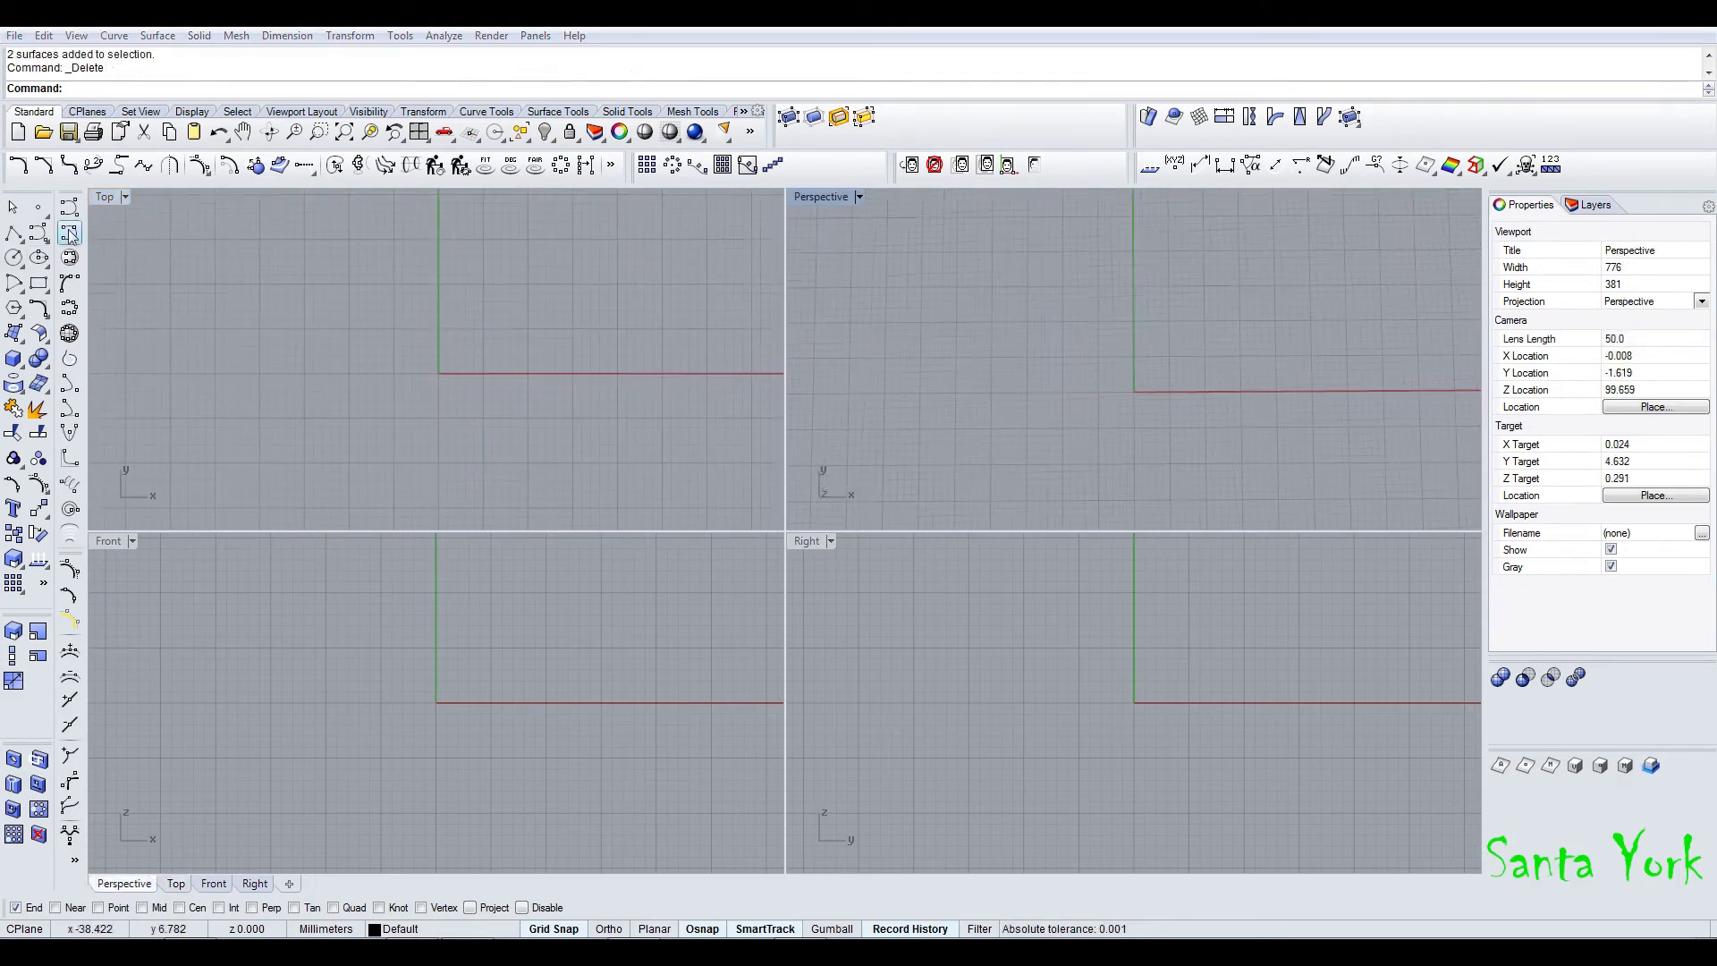
# - Draw a closed, irregular interpolated curve with several finger-like lobes around the origin in the Top view
pyautogui.click(70, 232)
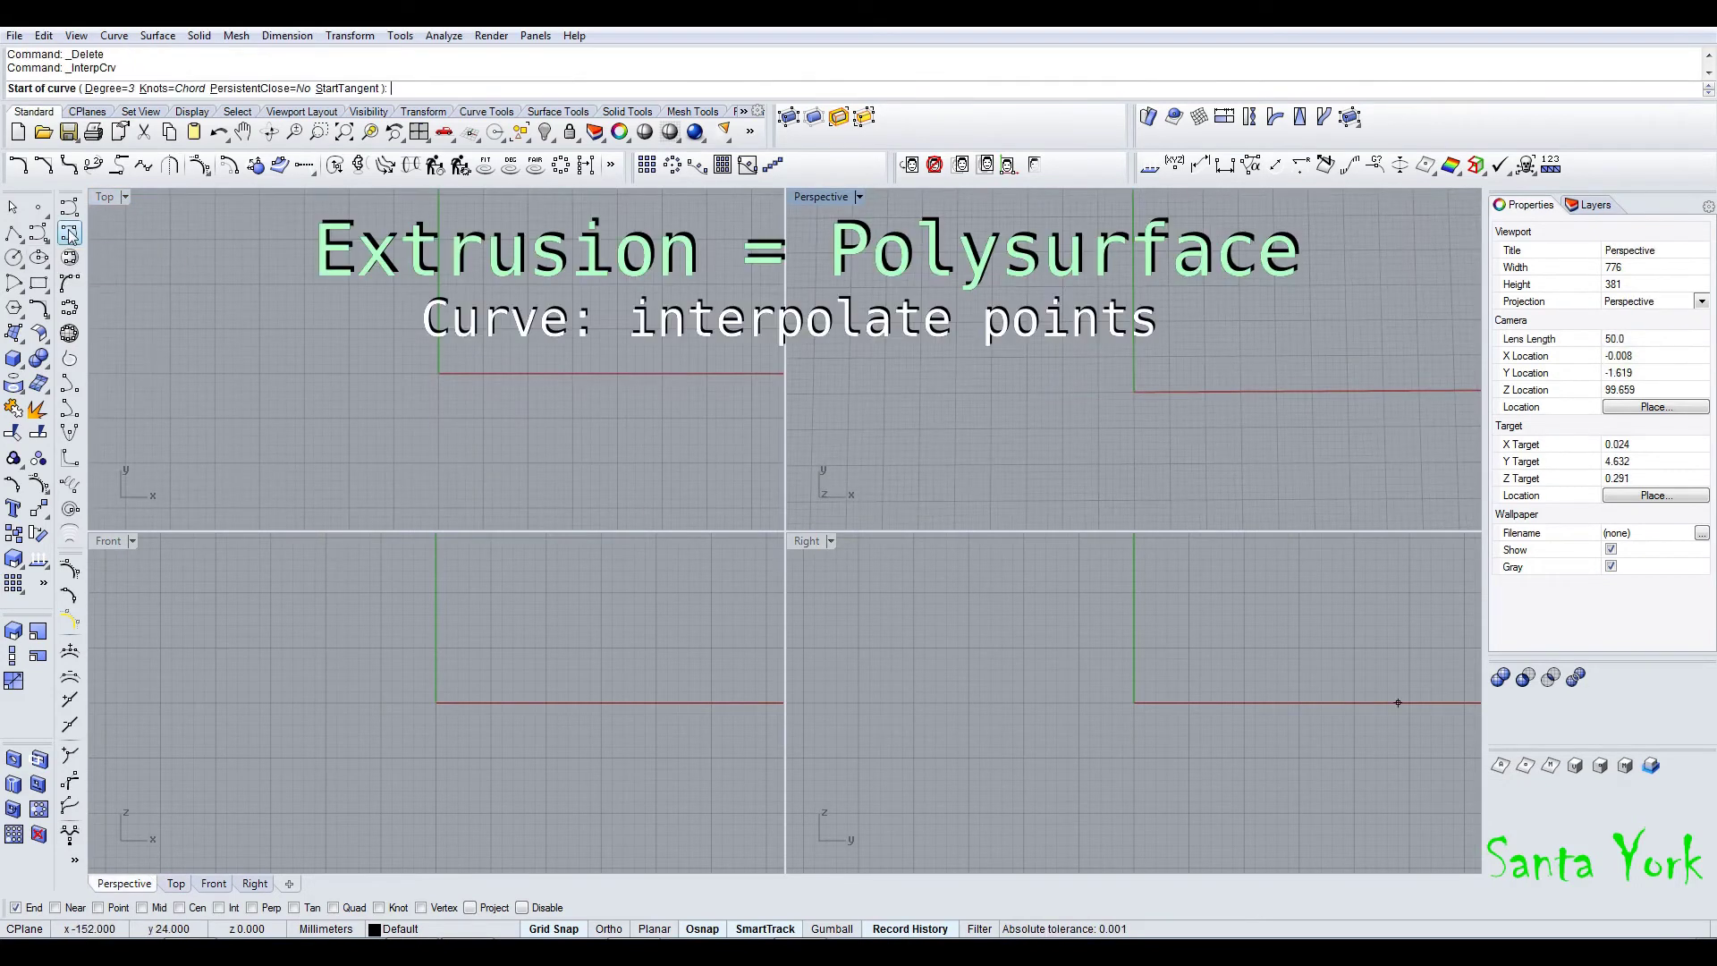
pyautogui.click(331, 355)
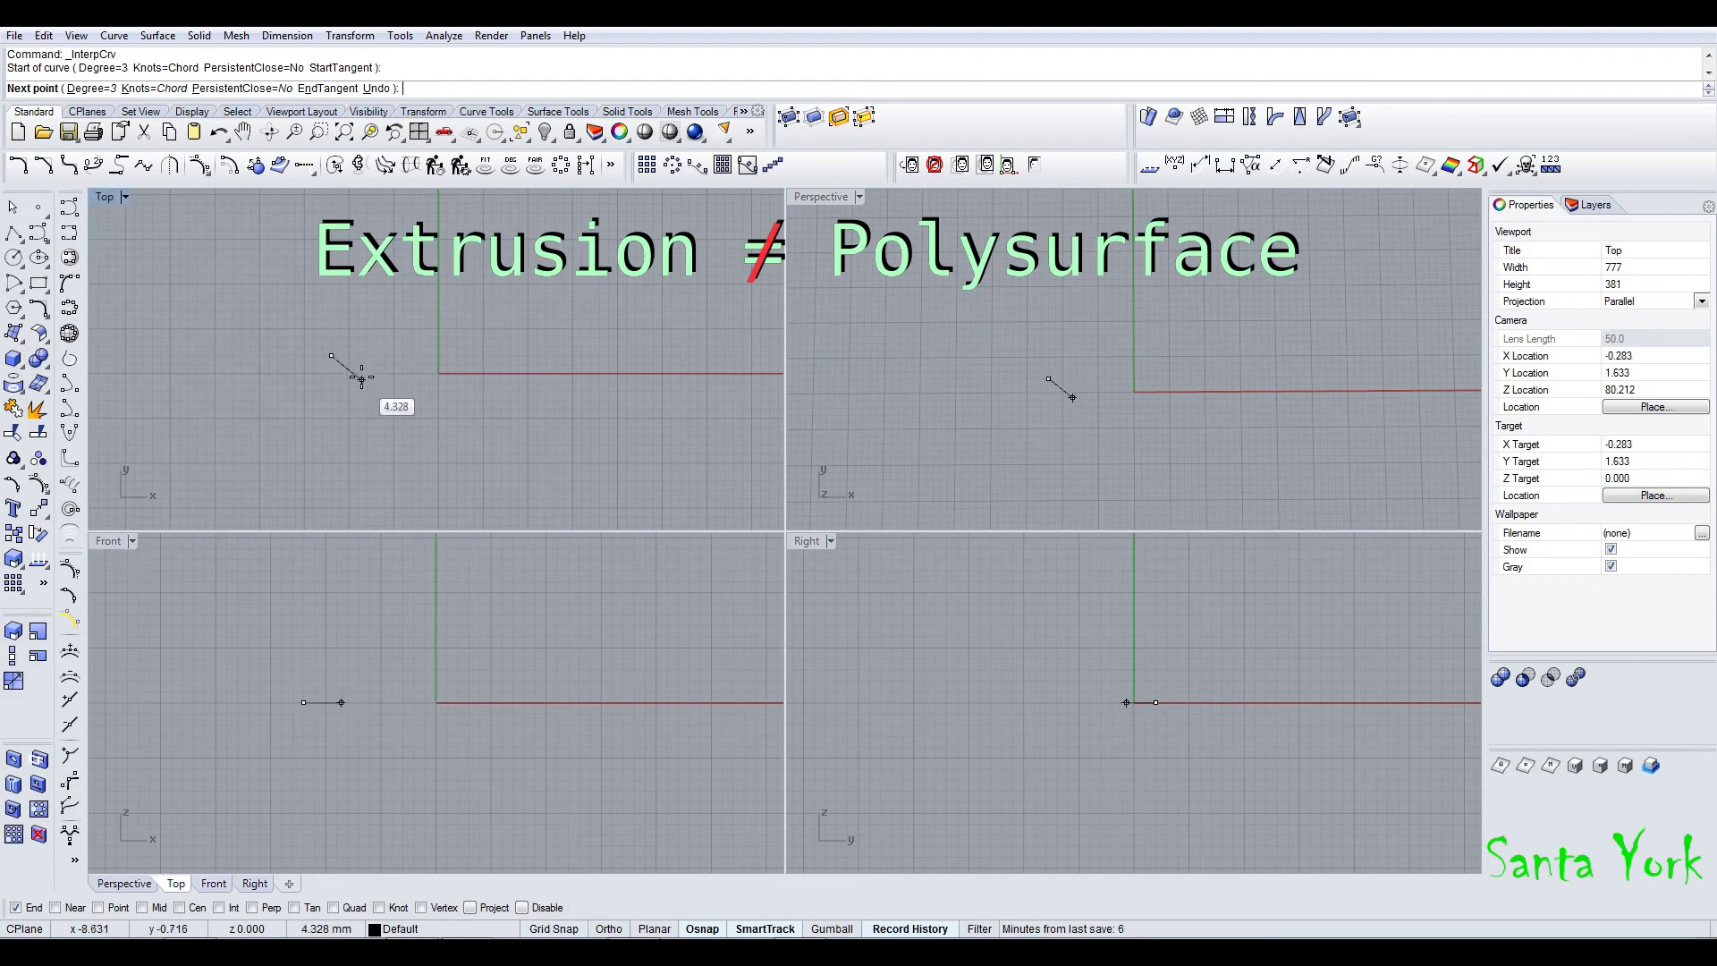
pyautogui.click(335, 312)
pyautogui.click(358, 323)
pyautogui.click(364, 342)
pyautogui.click(361, 308)
pyautogui.click(361, 285)
pyautogui.click(386, 275)
pyautogui.click(394, 296)
pyautogui.click(389, 321)
pyautogui.click(406, 326)
pyautogui.click(415, 305)
pyautogui.click(411, 274)
pyautogui.click(438, 251)
pyautogui.click(453, 274)
pyautogui.click(440, 296)
pyautogui.click(450, 311)
pyautogui.click(488, 288)
pyautogui.click(516, 271)
pyautogui.click(527, 317)
pyautogui.click(478, 332)
pyautogui.click(440, 344)
pyautogui.click(436, 365)
pyautogui.click(481, 354)
pyautogui.click(487, 373)
pyautogui.click(423, 382)
pyautogui.click(408, 351)
pyautogui.click(385, 362)
pyautogui.click(400, 384)
pyautogui.click(414, 393)
pyautogui.click(393, 420)
pyautogui.click(473, 405)
pyautogui.click(482, 445)
pyautogui.click(418, 464)
pyautogui.click(369, 479)
pyautogui.click(319, 455)
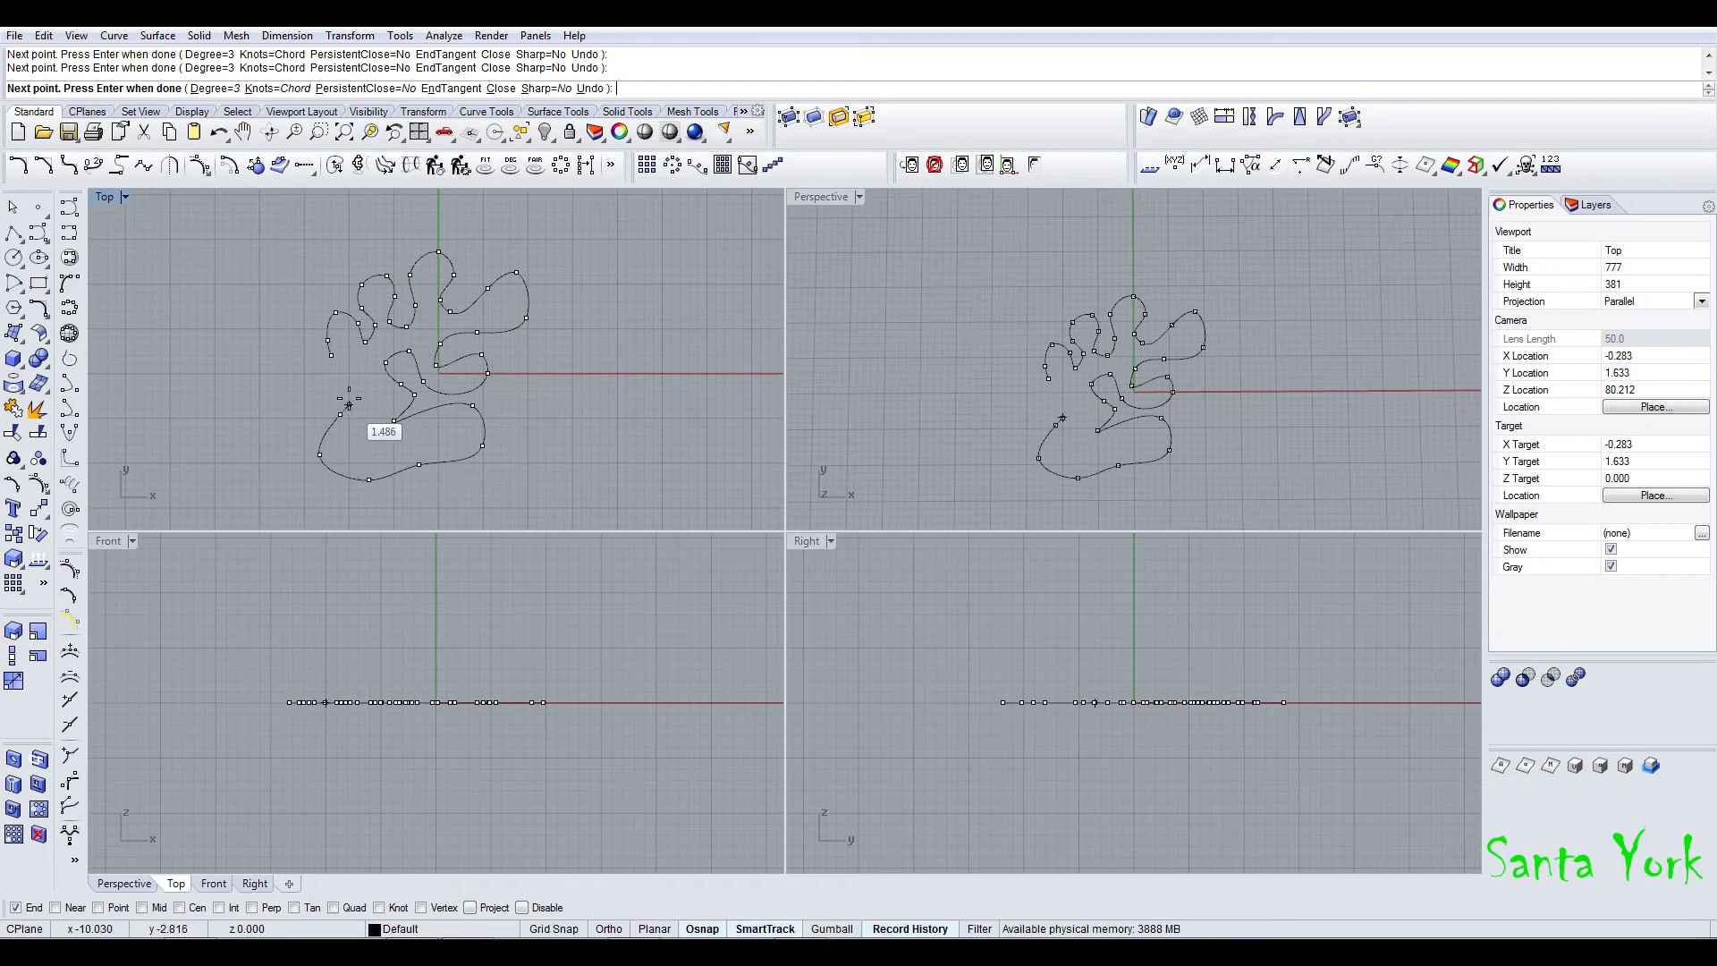
pyautogui.click(332, 355)
# - Turn on the control points of the closed curve
pyautogui.click(324, 440)
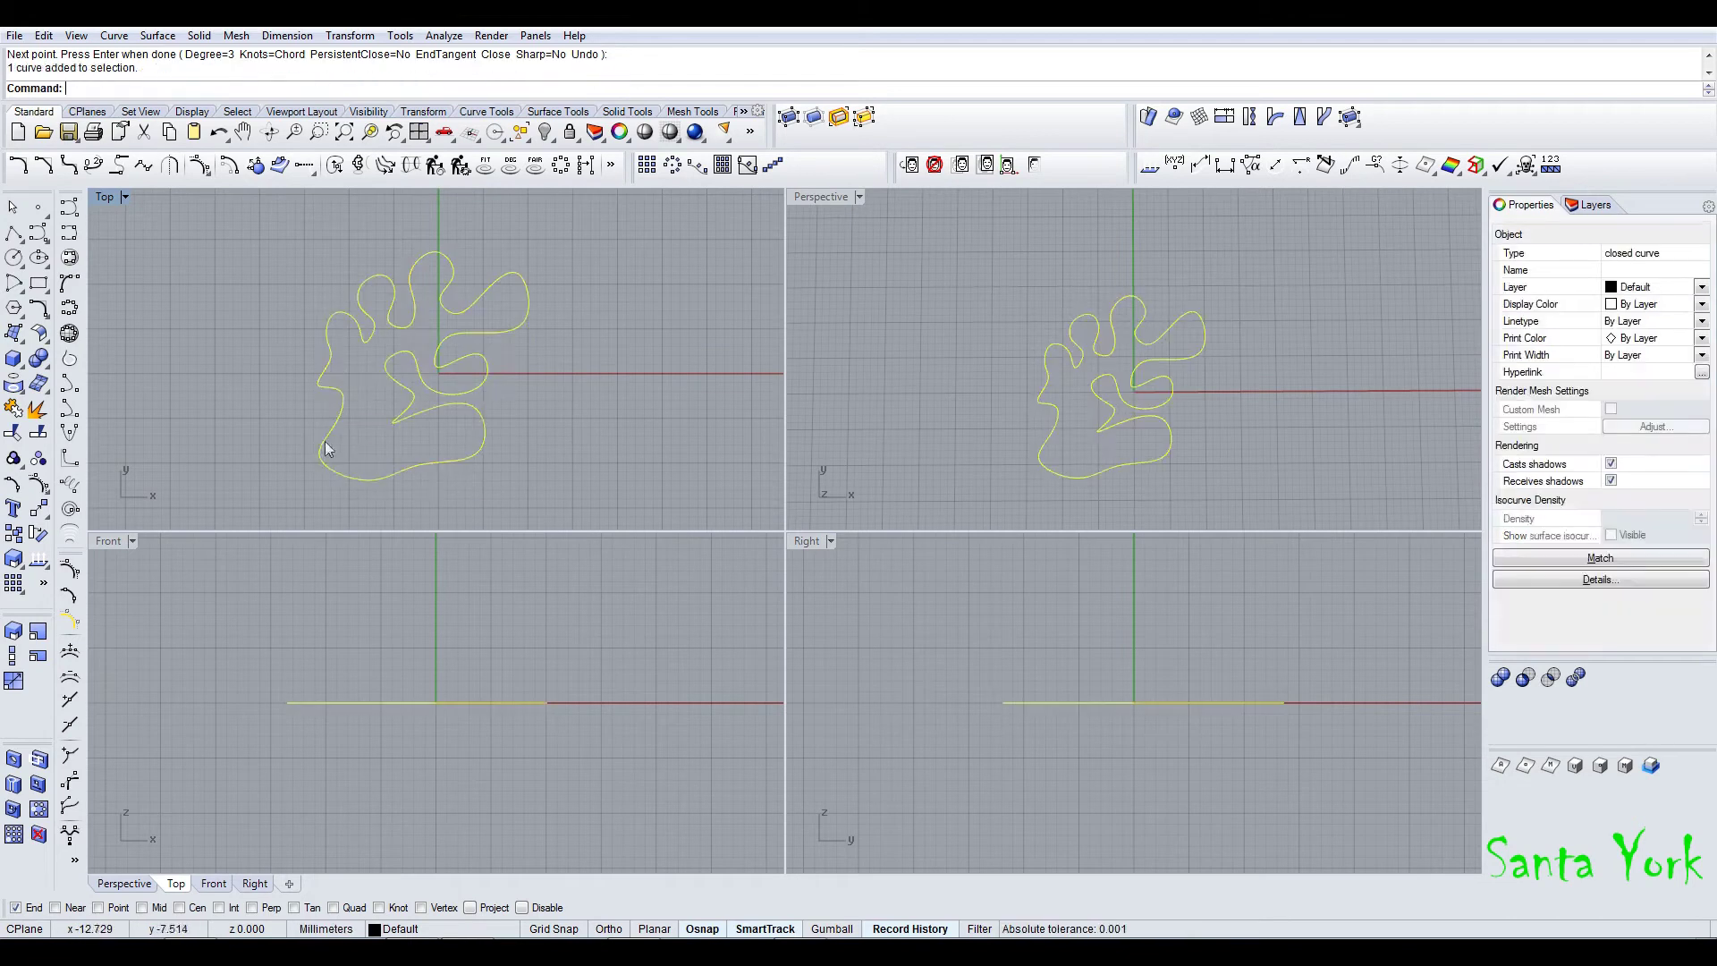
pyautogui.click(38, 486)
# - Insert a knot into the closed curve near the sharp inner corner above the lowest lobe and reshape the curve there
pyautogui.scroll(5, 394, 424)
pyautogui.click(69, 700)
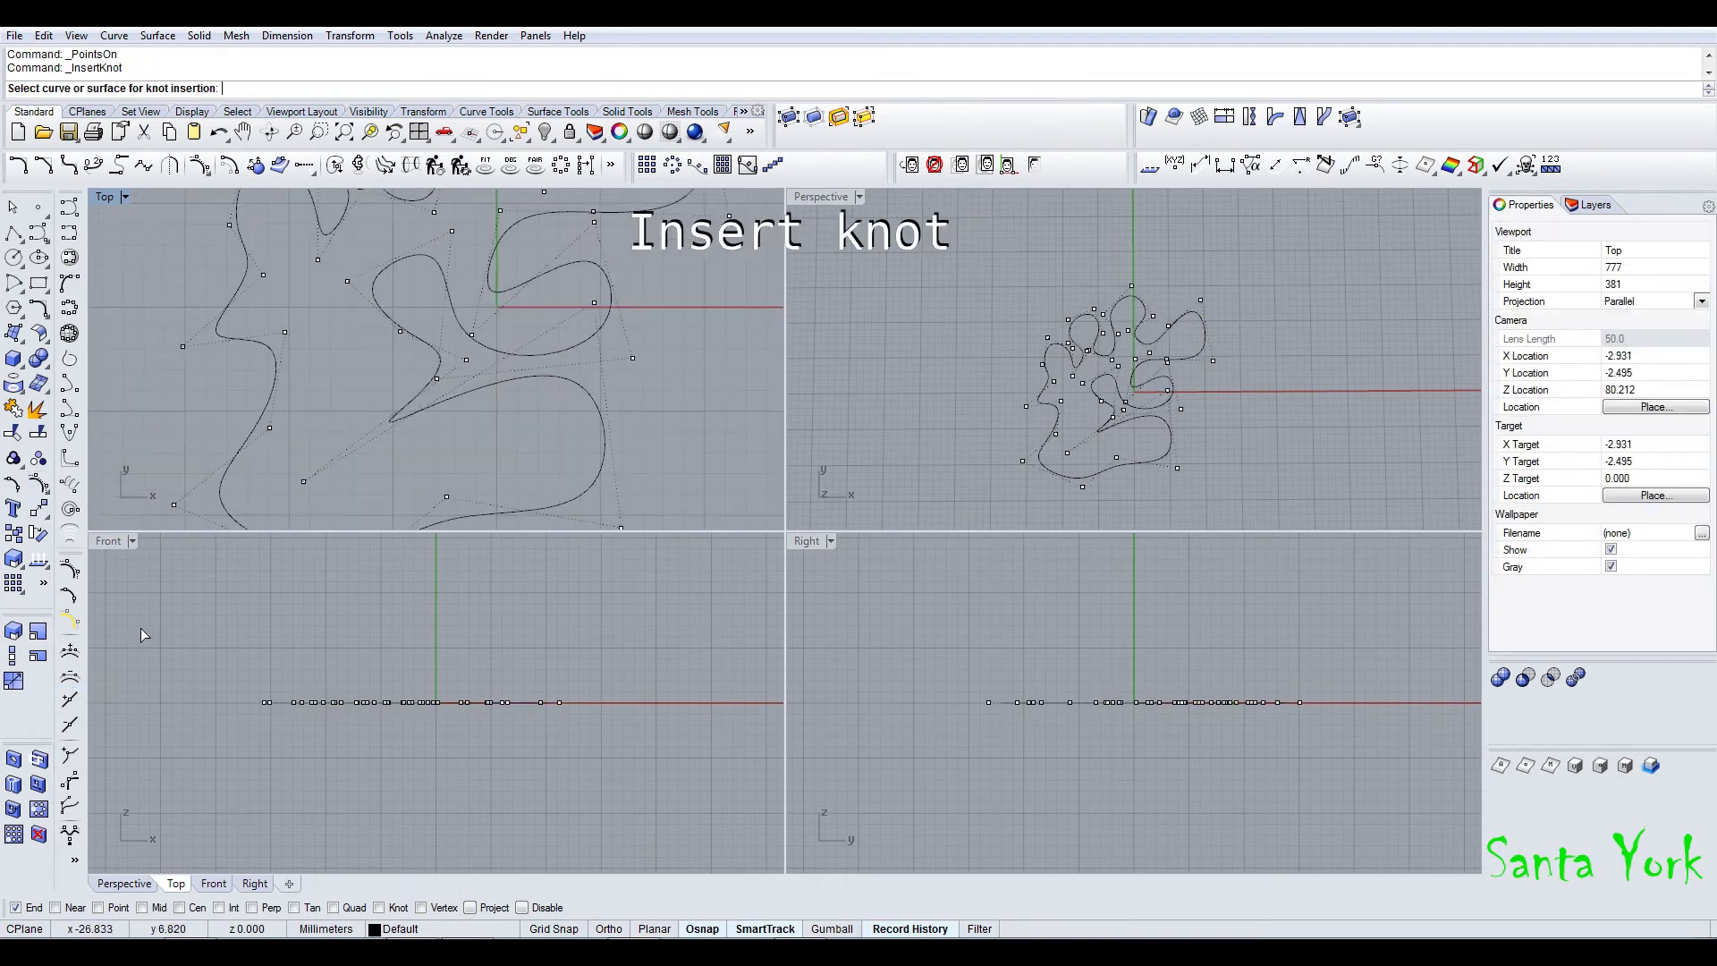
pyautogui.click(428, 415)
pyautogui.click(424, 391)
pyautogui.rightClick(424, 386)
pyautogui.moveTo(442, 396); pyautogui.dragTo(388, 398)
# - Insert another knot beside that inner corner, move the nearby control point to smooth the notch, and hide the control points
pyautogui.rightClick(411, 347)
pyautogui.click(420, 339)
pyautogui.press('Return')
pyautogui.click(427, 335)
pyautogui.scroll(7, 440, 350)
pyautogui.moveTo(452, 365); pyautogui.dragTo(465, 355)
pyautogui.scroll(-13, 565, 370)
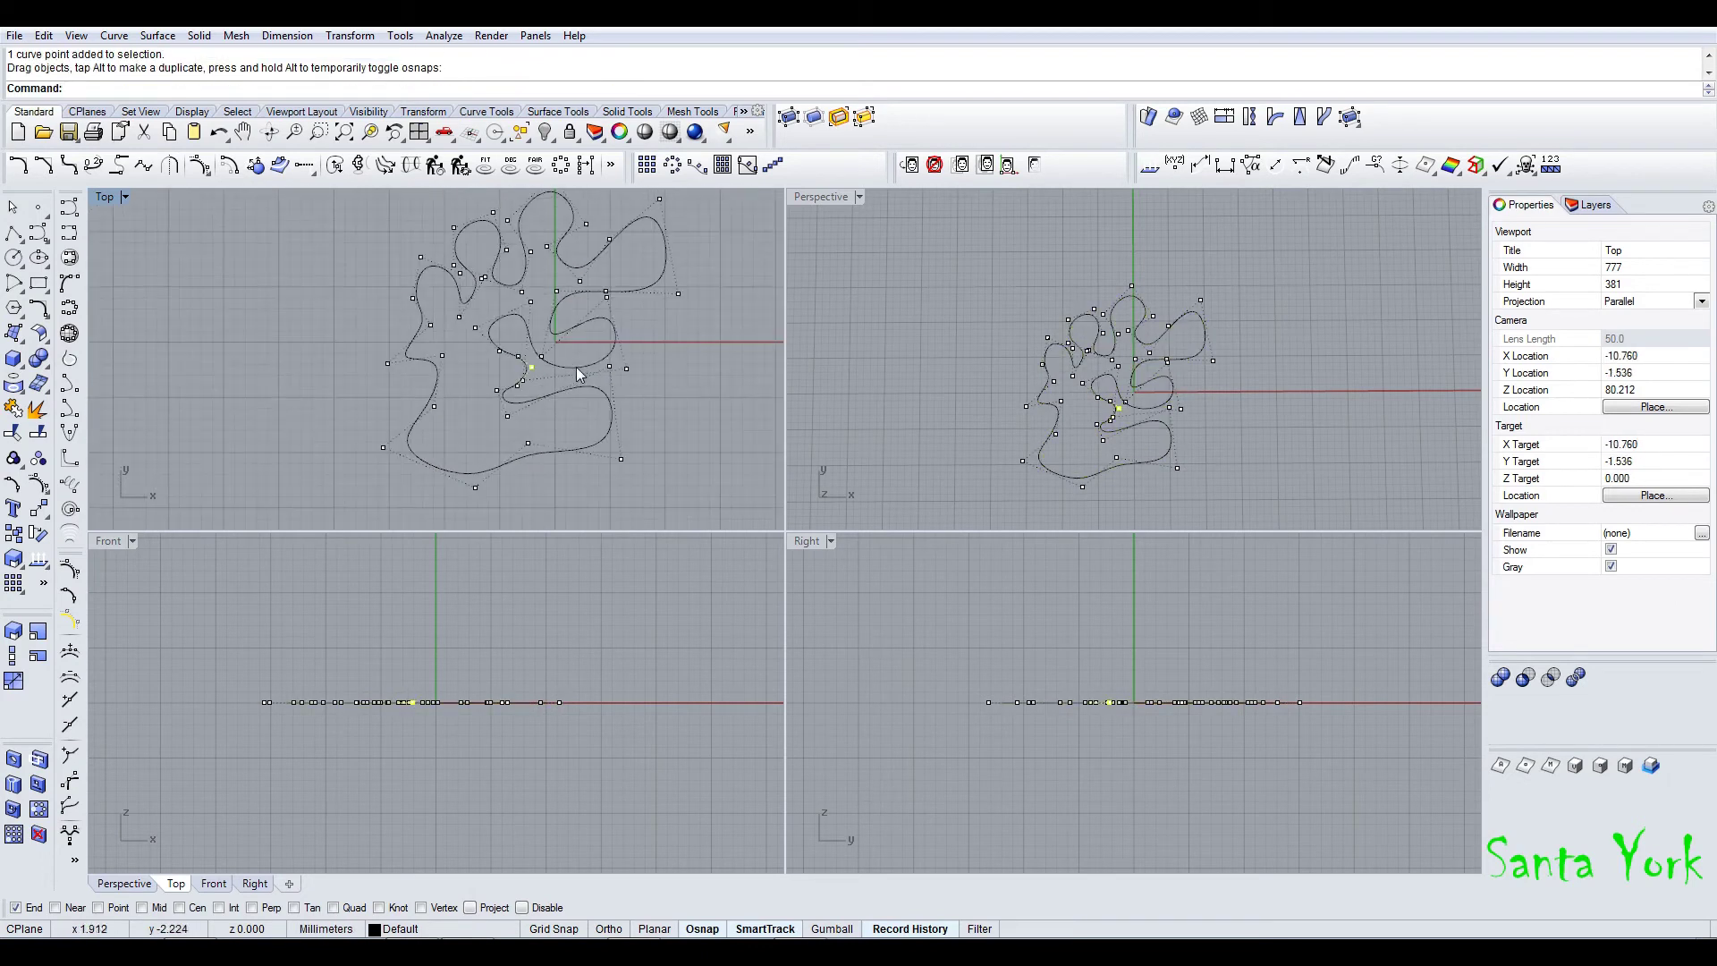
pyautogui.press('Escape')
# - Extrude the closed planar curve straight into a solid with a distance of 10 mm
pyautogui.scroll(-4, 422, 375)
pyautogui.scroll(2, 511, 369)
pyautogui.click(510, 366)
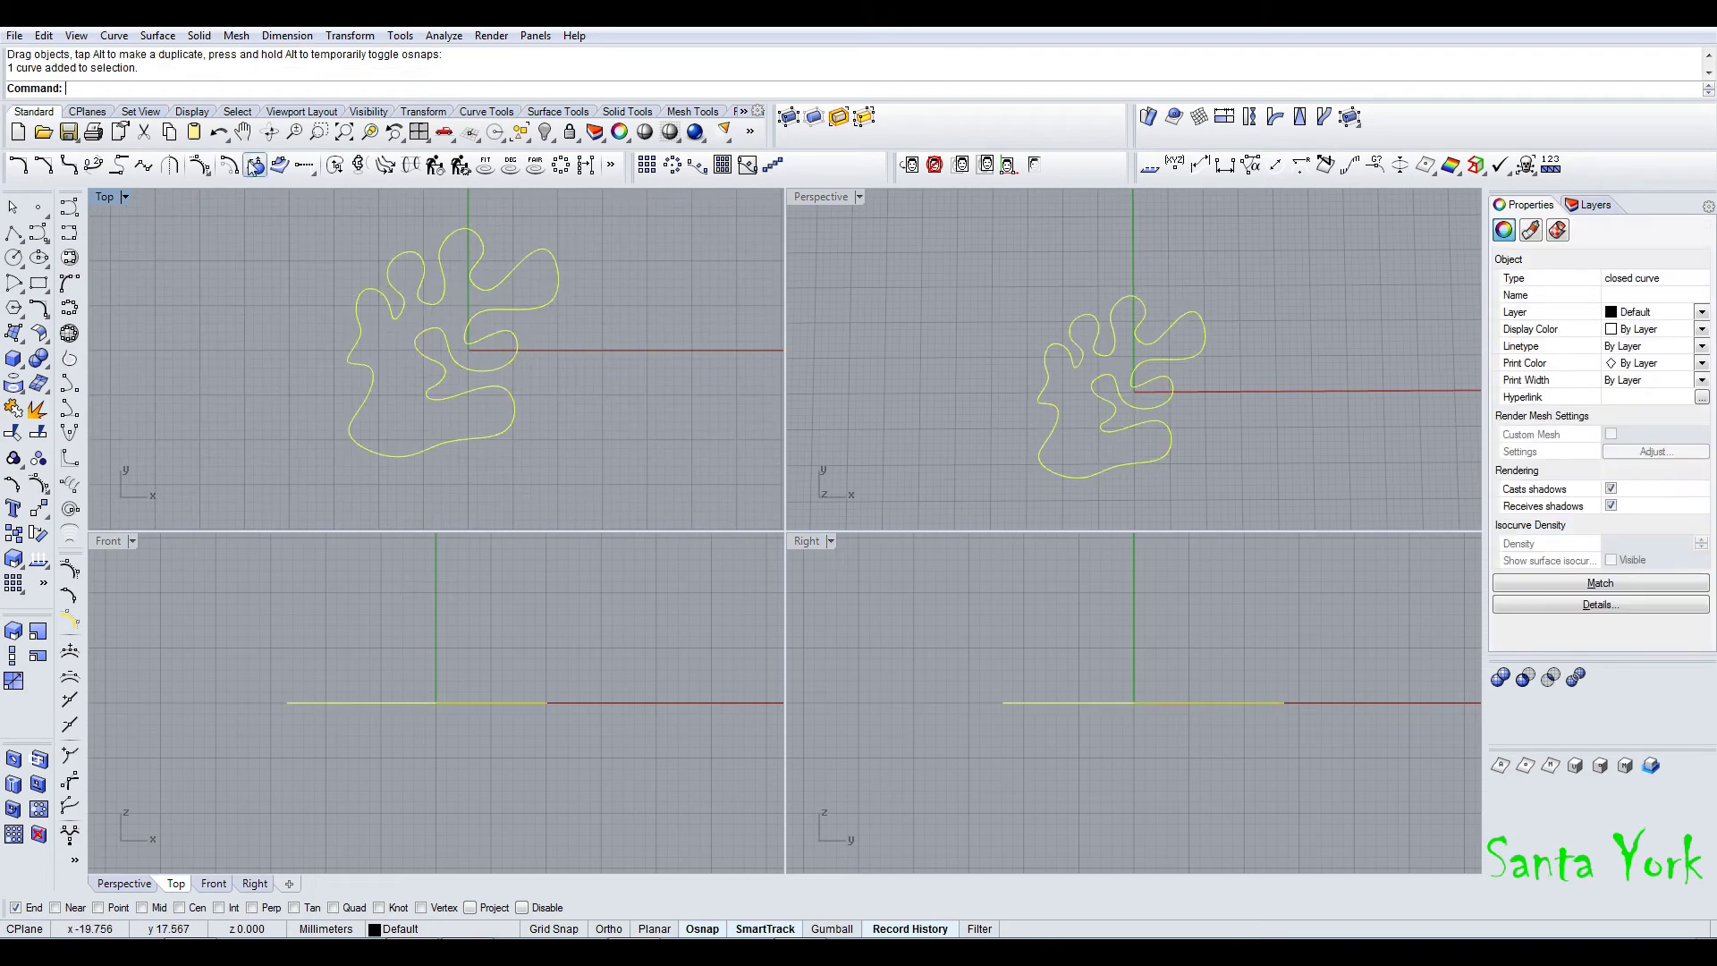
pyautogui.click(199, 35)
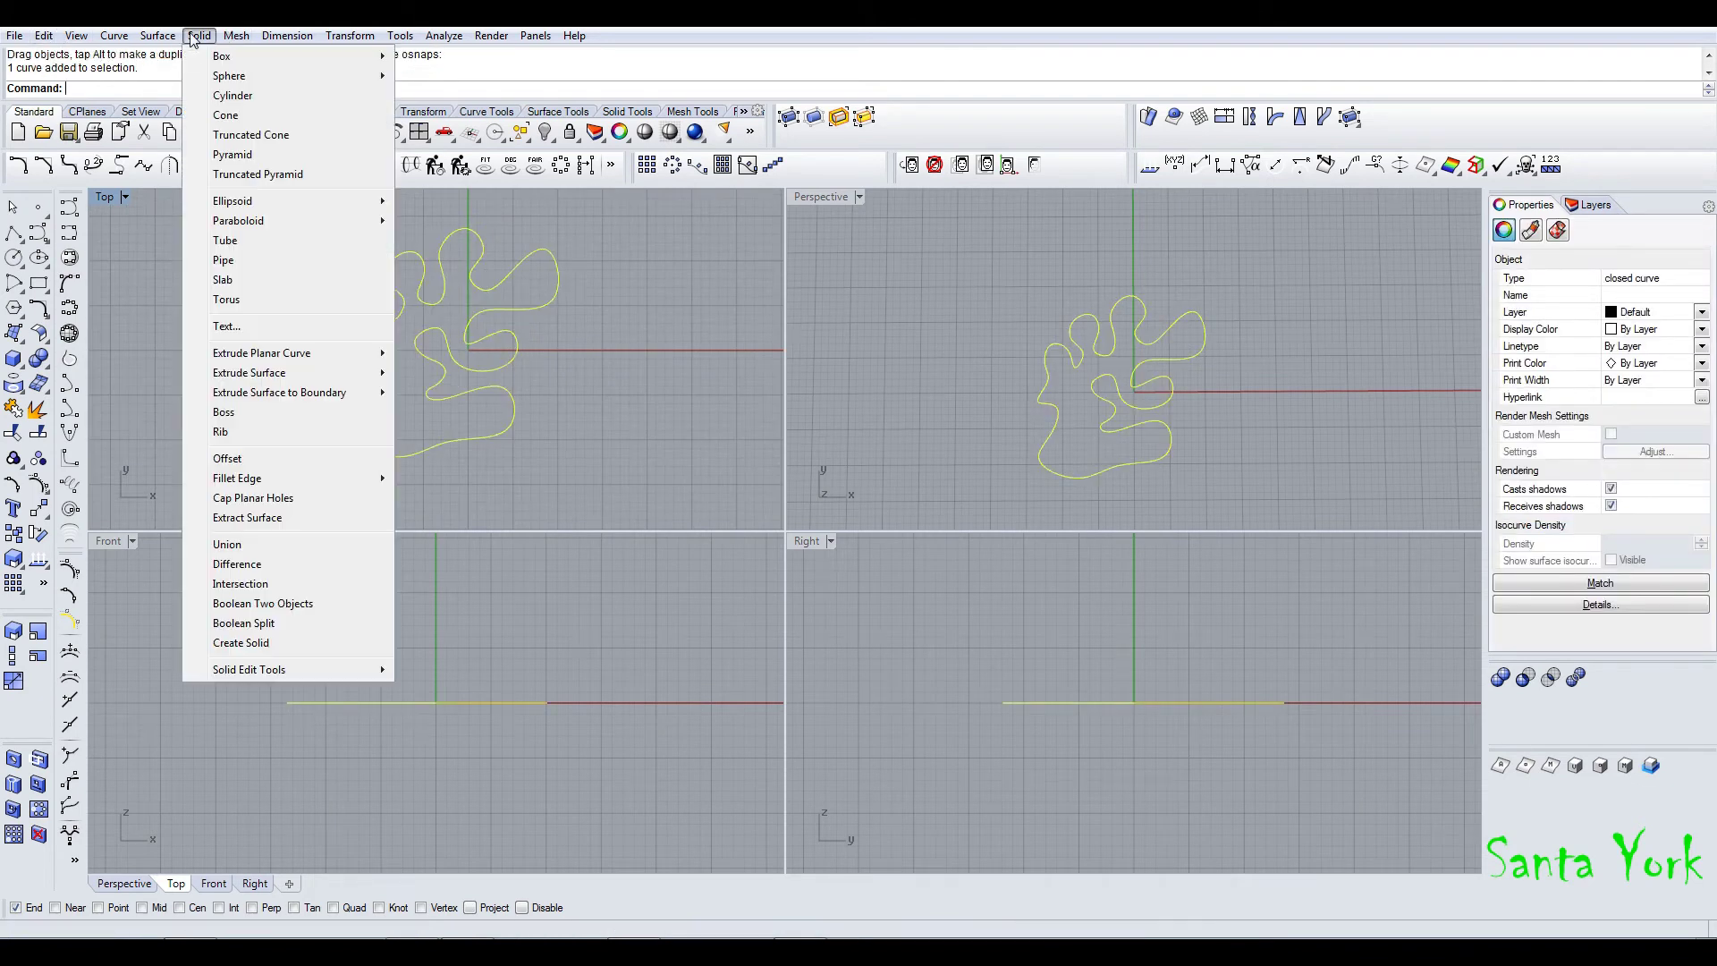
pyautogui.moveTo(233, 356)
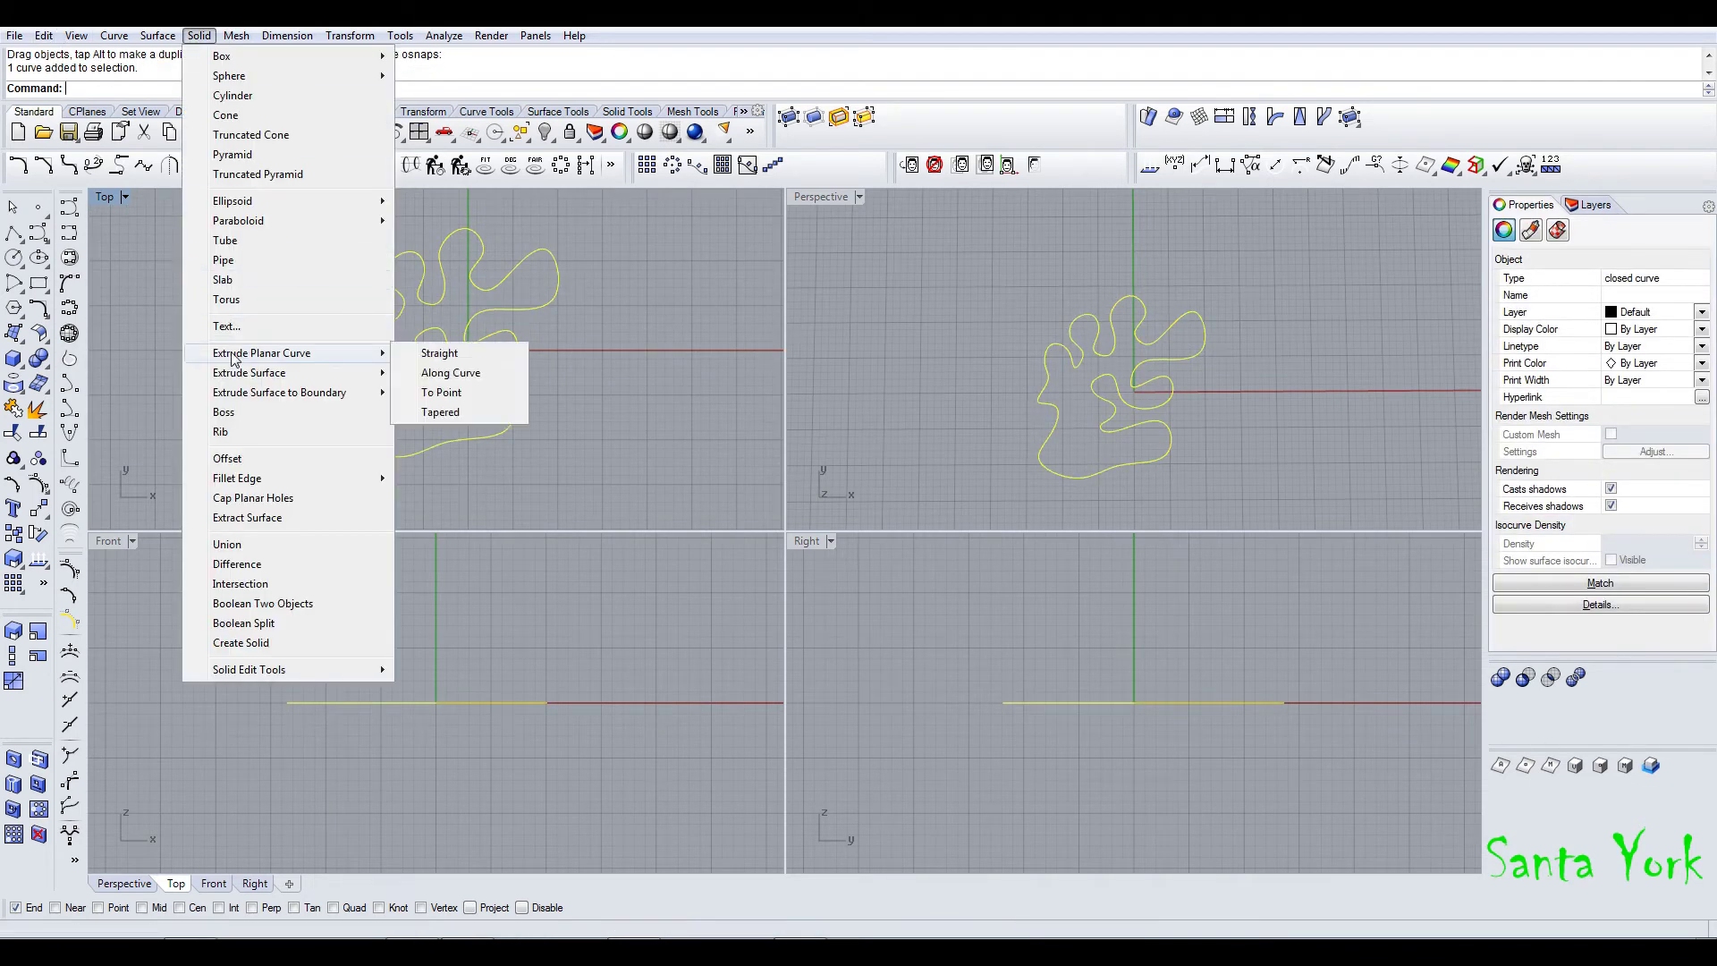
pyautogui.click(440, 354)
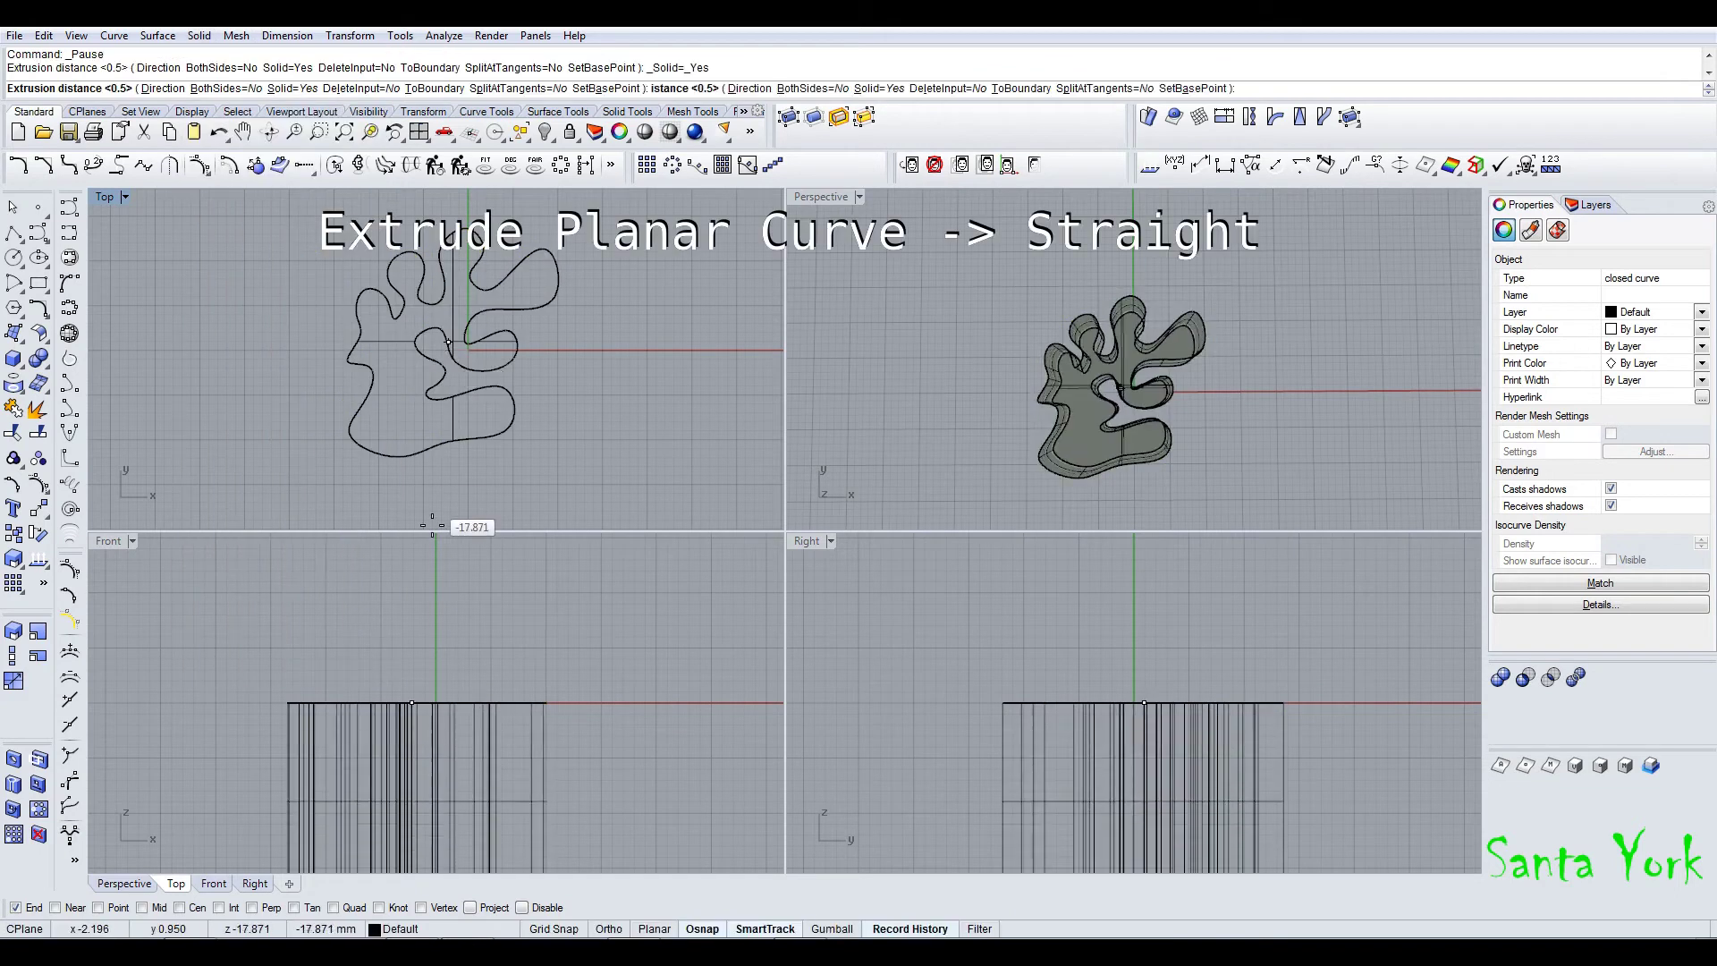
pyautogui.write('10')
pyautogui.press('Return')
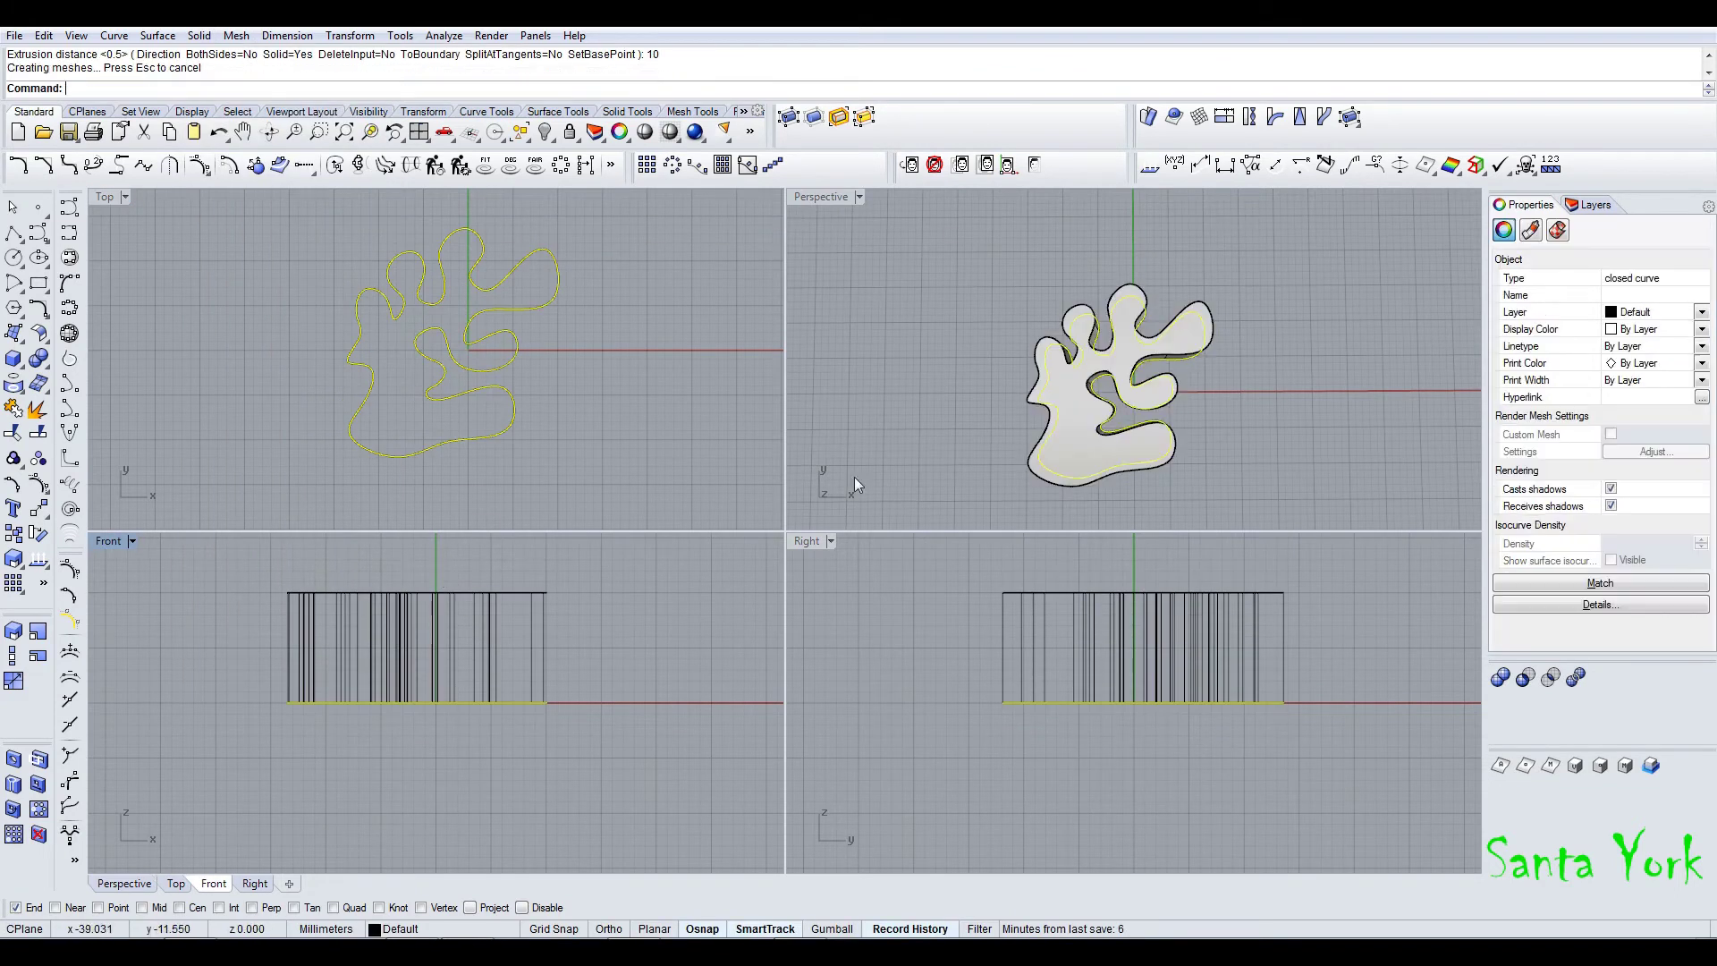
# - Copy the extrusion together with its curve and place the copy 30 mm away along the X axis
pyautogui.click(997, 384)
pyautogui.moveTo(996, 385)
pyautogui.mouseDown(button='right')
pyautogui.moveTo(1005, 304)
pyautogui.moveTo(1007, 387)
pyautogui.mouseUp(button='right')
pyautogui.click(523, 341)
pyautogui.hotkey('ctrl', 'a')
pyautogui.moveTo(476, 356); pyautogui.dragTo(325, 352, button='right')
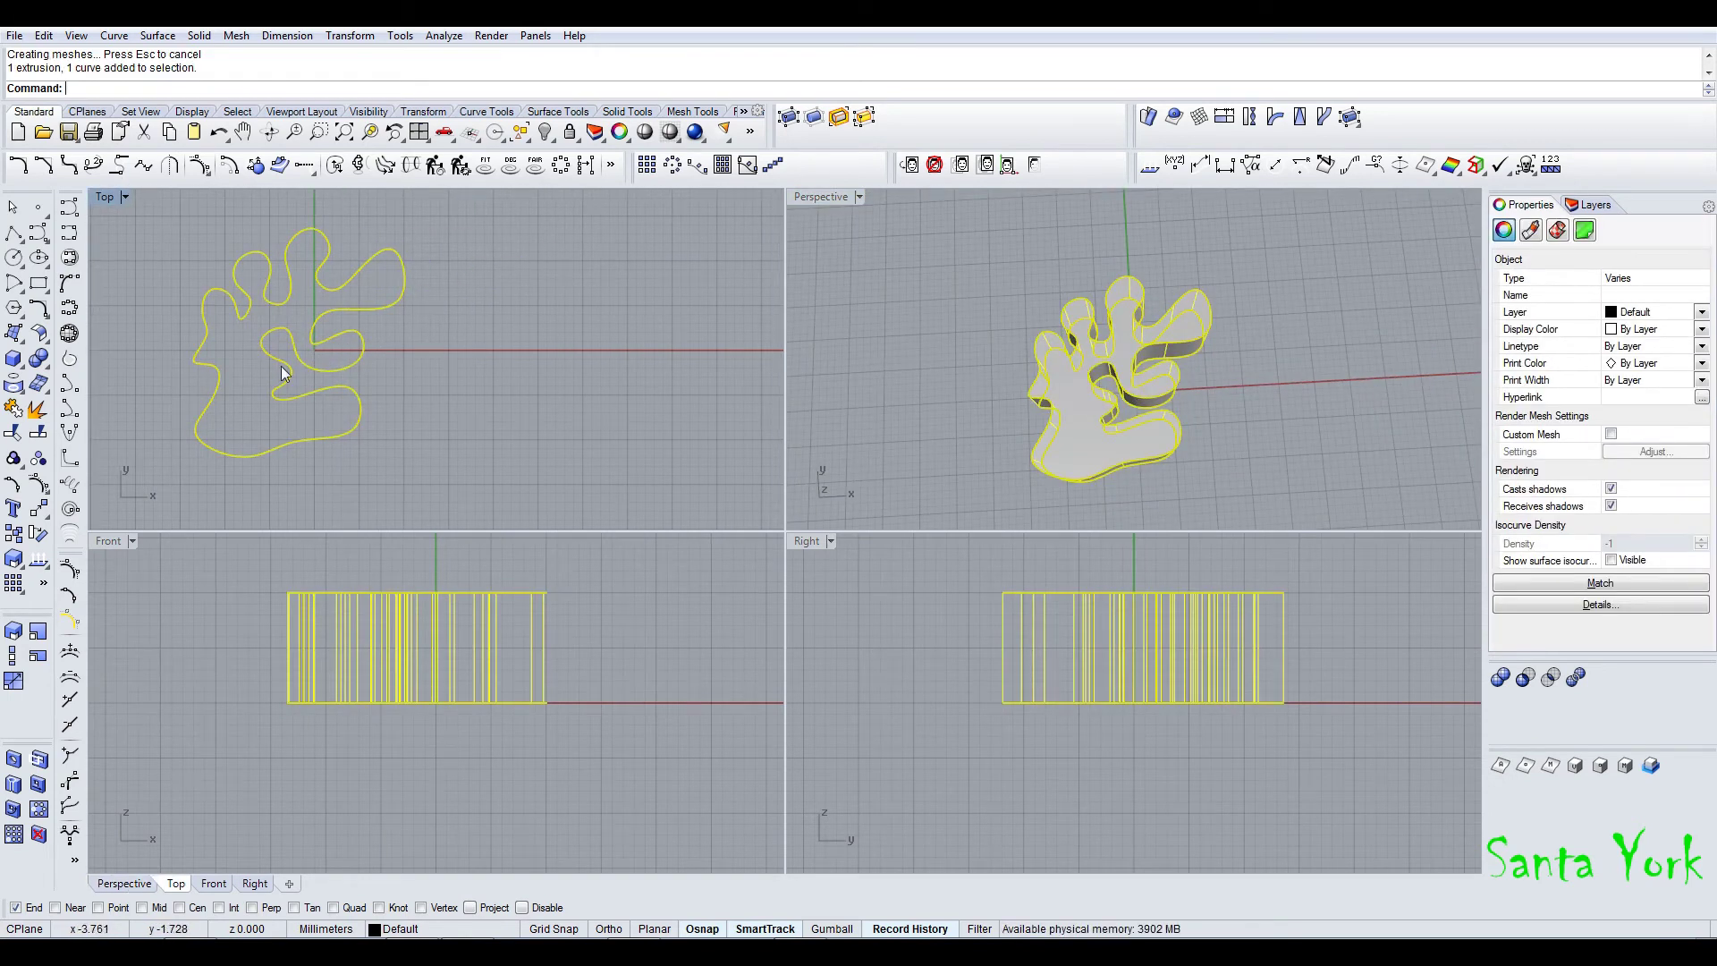
pyautogui.hotkey('ctrl', 'c')
pyautogui.hotkey('ctrl', 'v')
pyautogui.moveTo(356, 361); pyautogui.dragTo(599, 365)
pyautogui.write('30')
pyautogui.press('Return')
# - Delete the copied extrusion and extrude the copied curve straight as a solid at the previous distance
pyautogui.click(1290, 350)
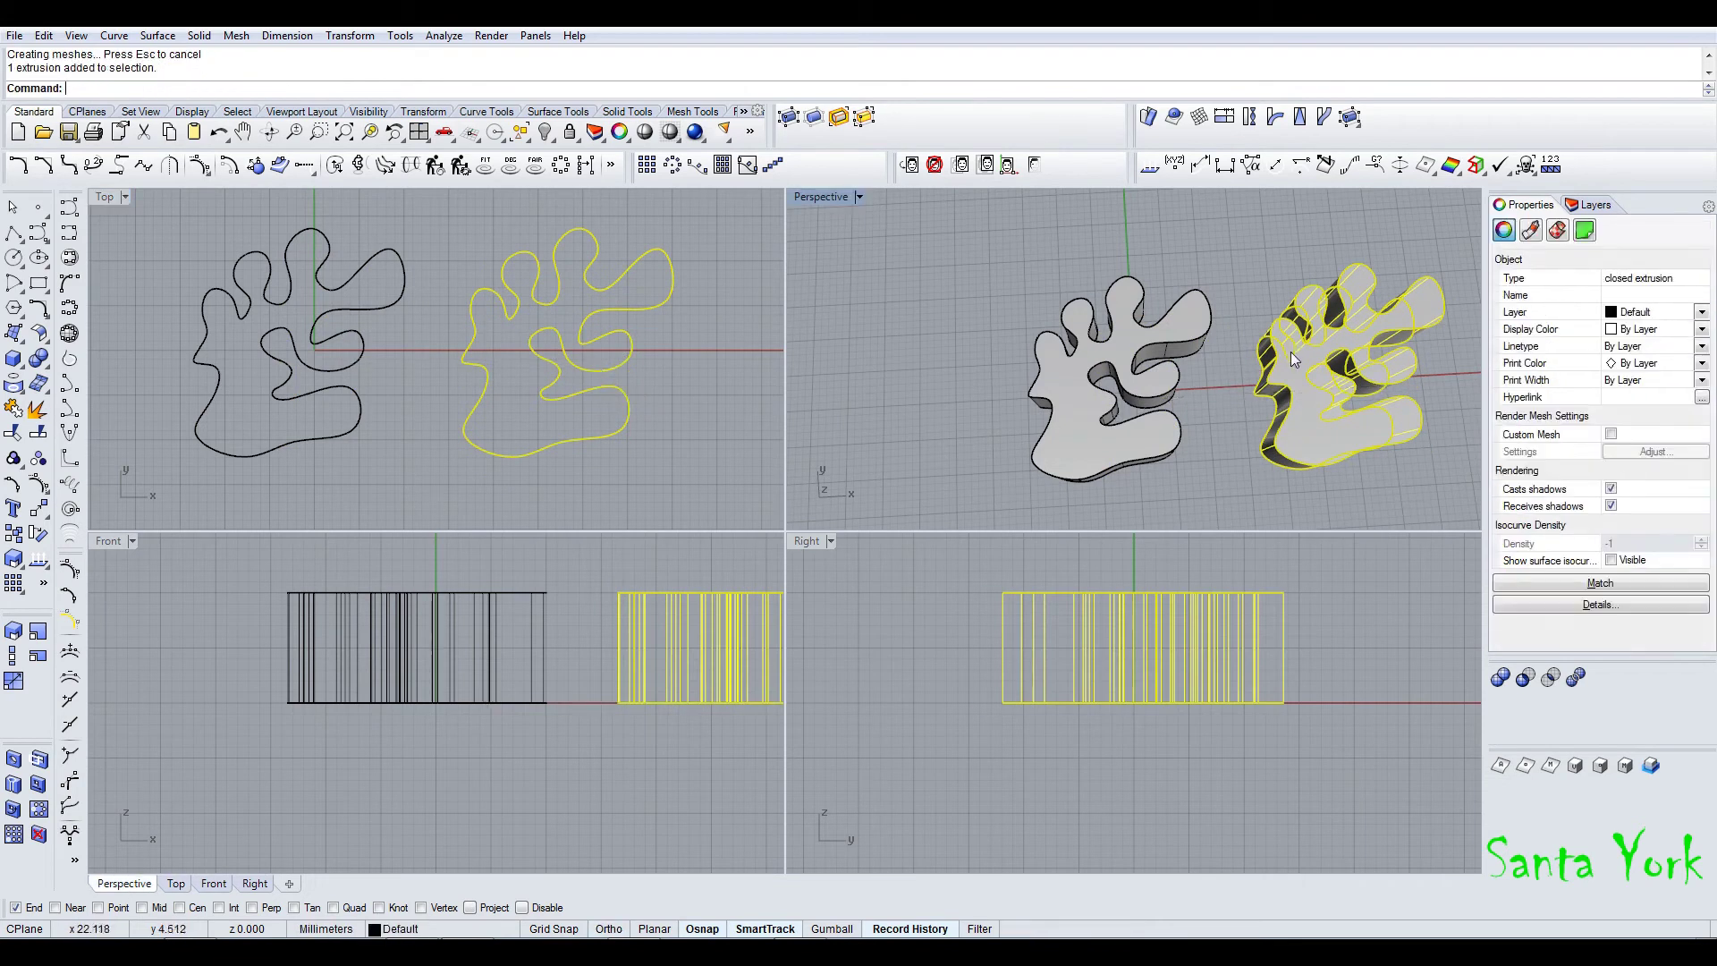
pyautogui.press('Delete')
pyautogui.click(1262, 369)
pyautogui.click(199, 35)
pyautogui.moveTo(268, 352)
pyautogui.click(448, 352)
pyautogui.press('Return')
# - Export the original extrusion as a binary STL file named 01 in the STL folder
pyautogui.click(867, 321)
pyautogui.moveTo(866, 321); pyautogui.dragTo(1072, 331, button='right')
pyautogui.click(1072, 331)
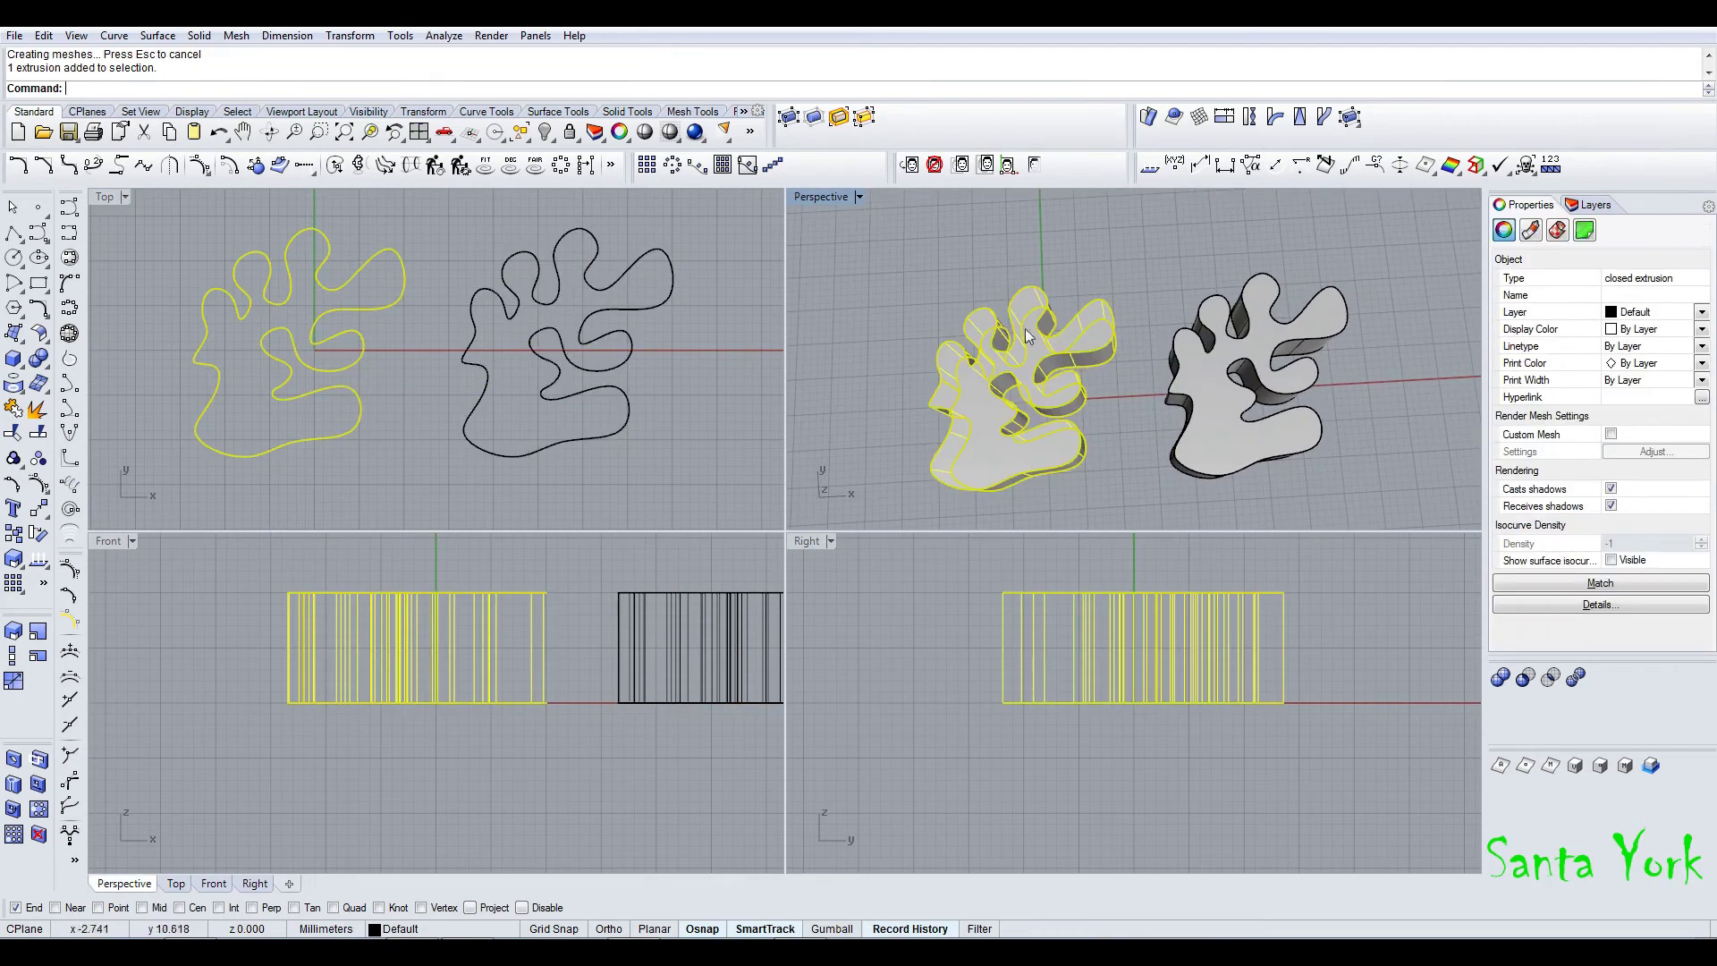
pyautogui.rightClick(68, 131)
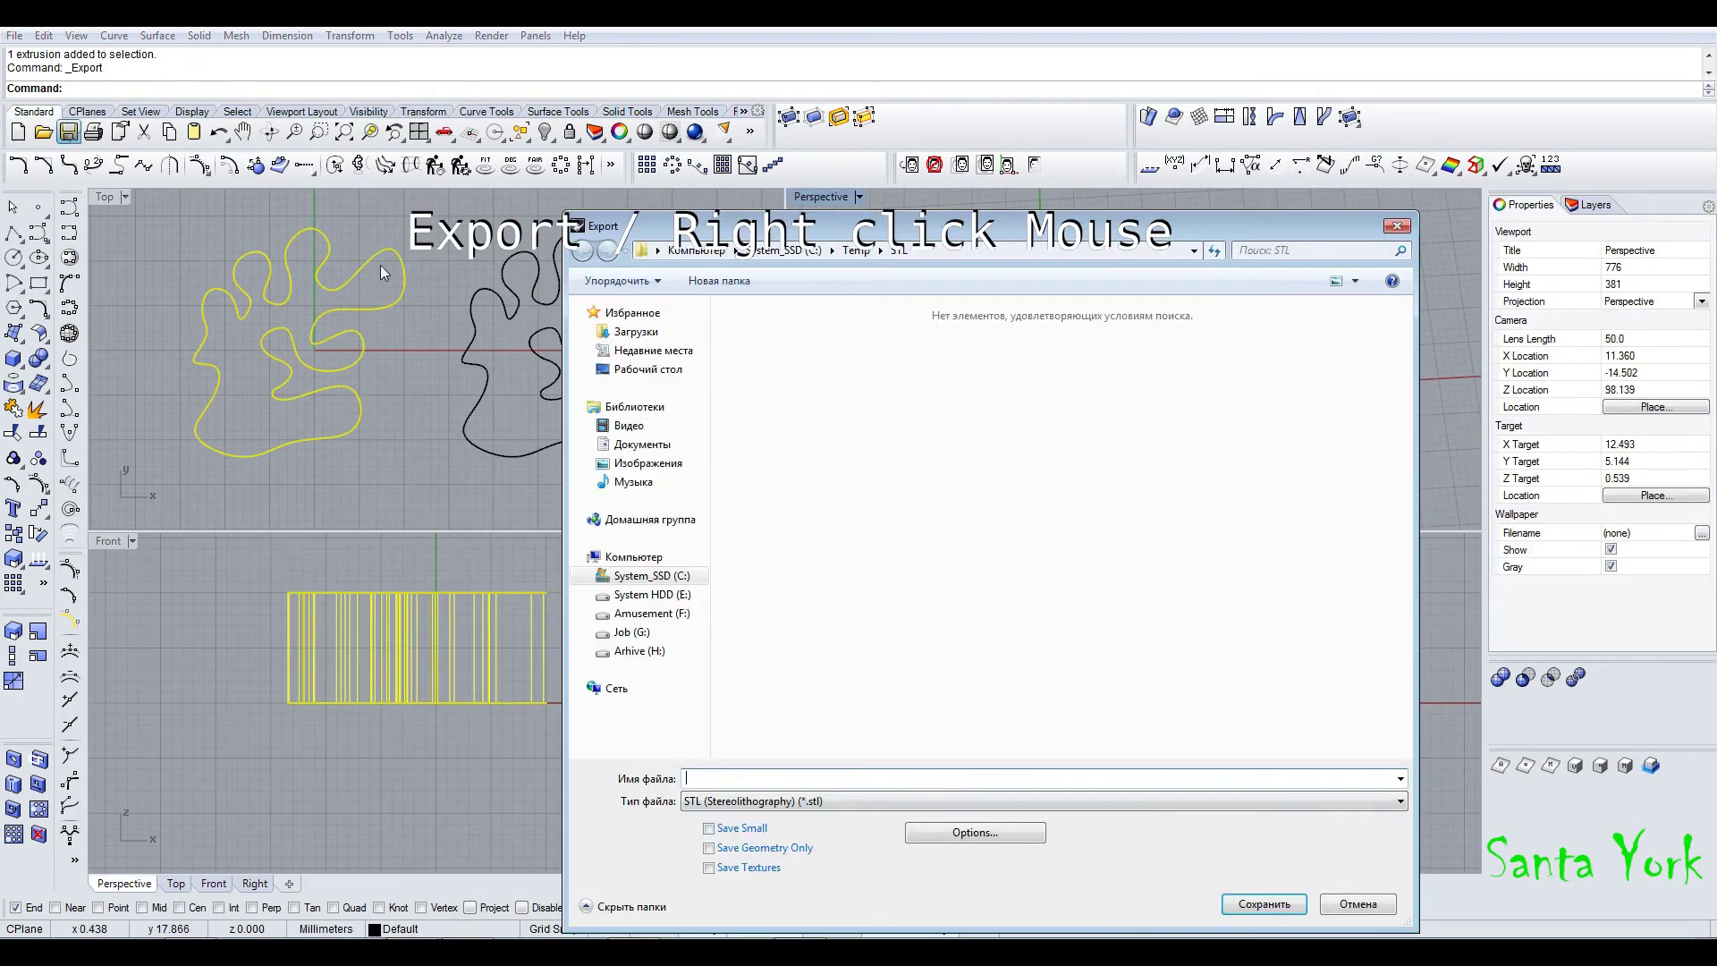
pyautogui.write('11')
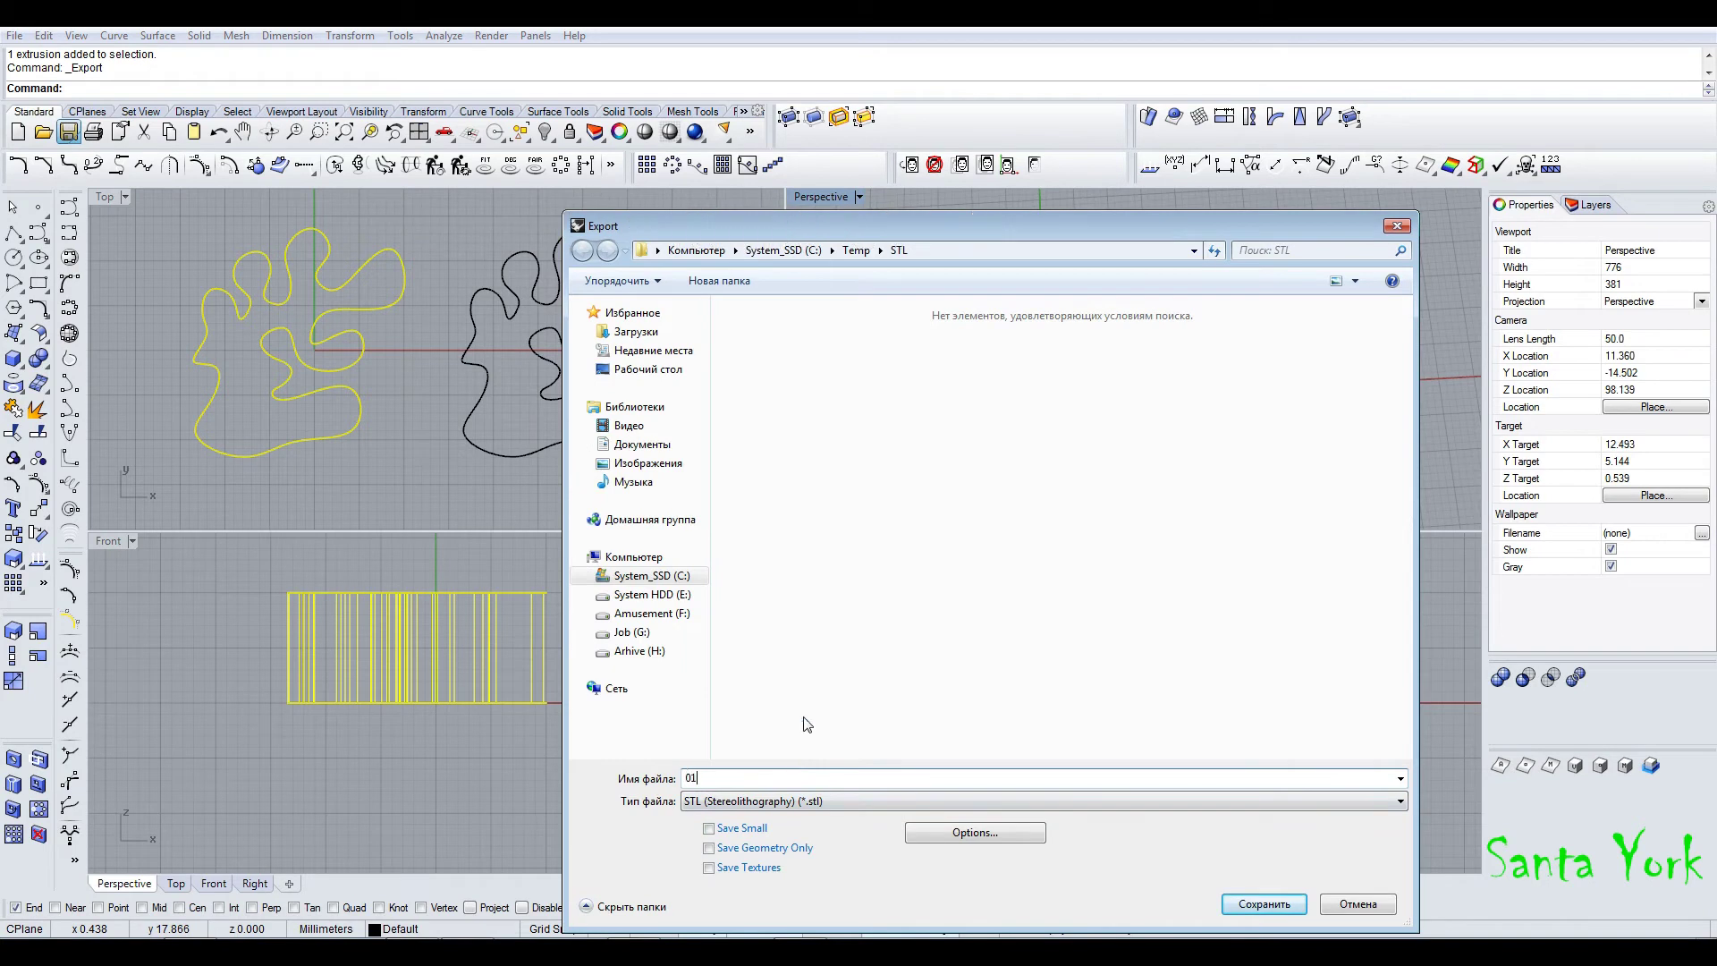
pyautogui.press('Return')
pyautogui.click(735, 531)
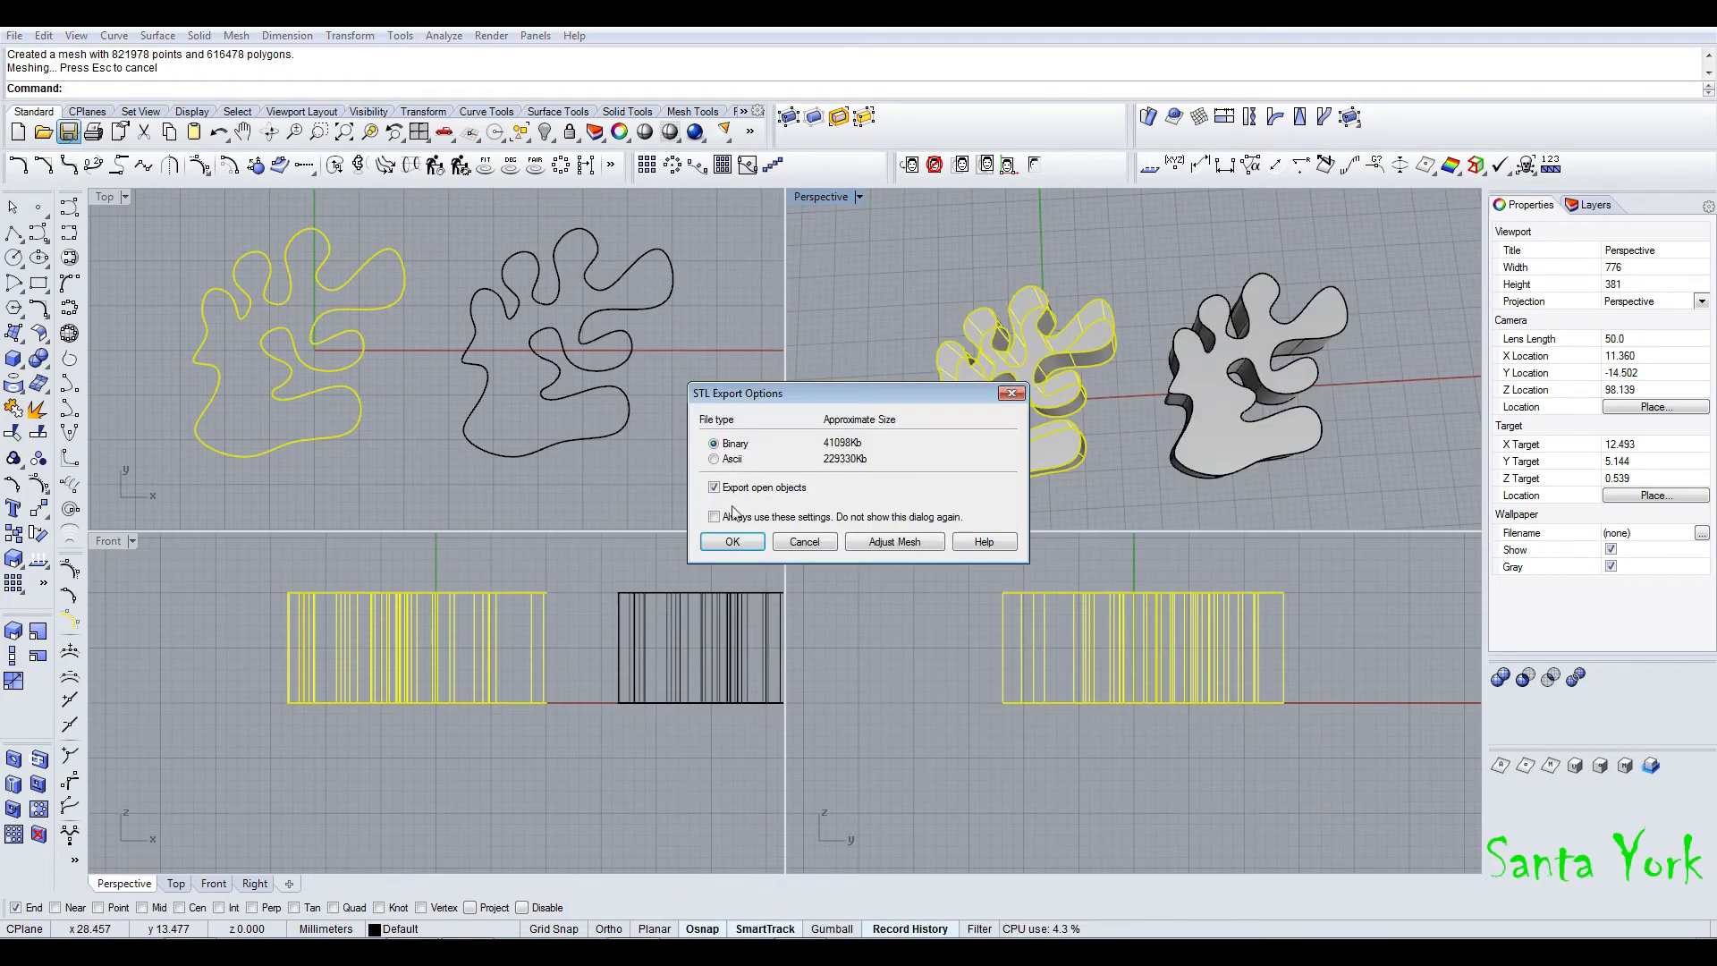
pyautogui.click(732, 542)
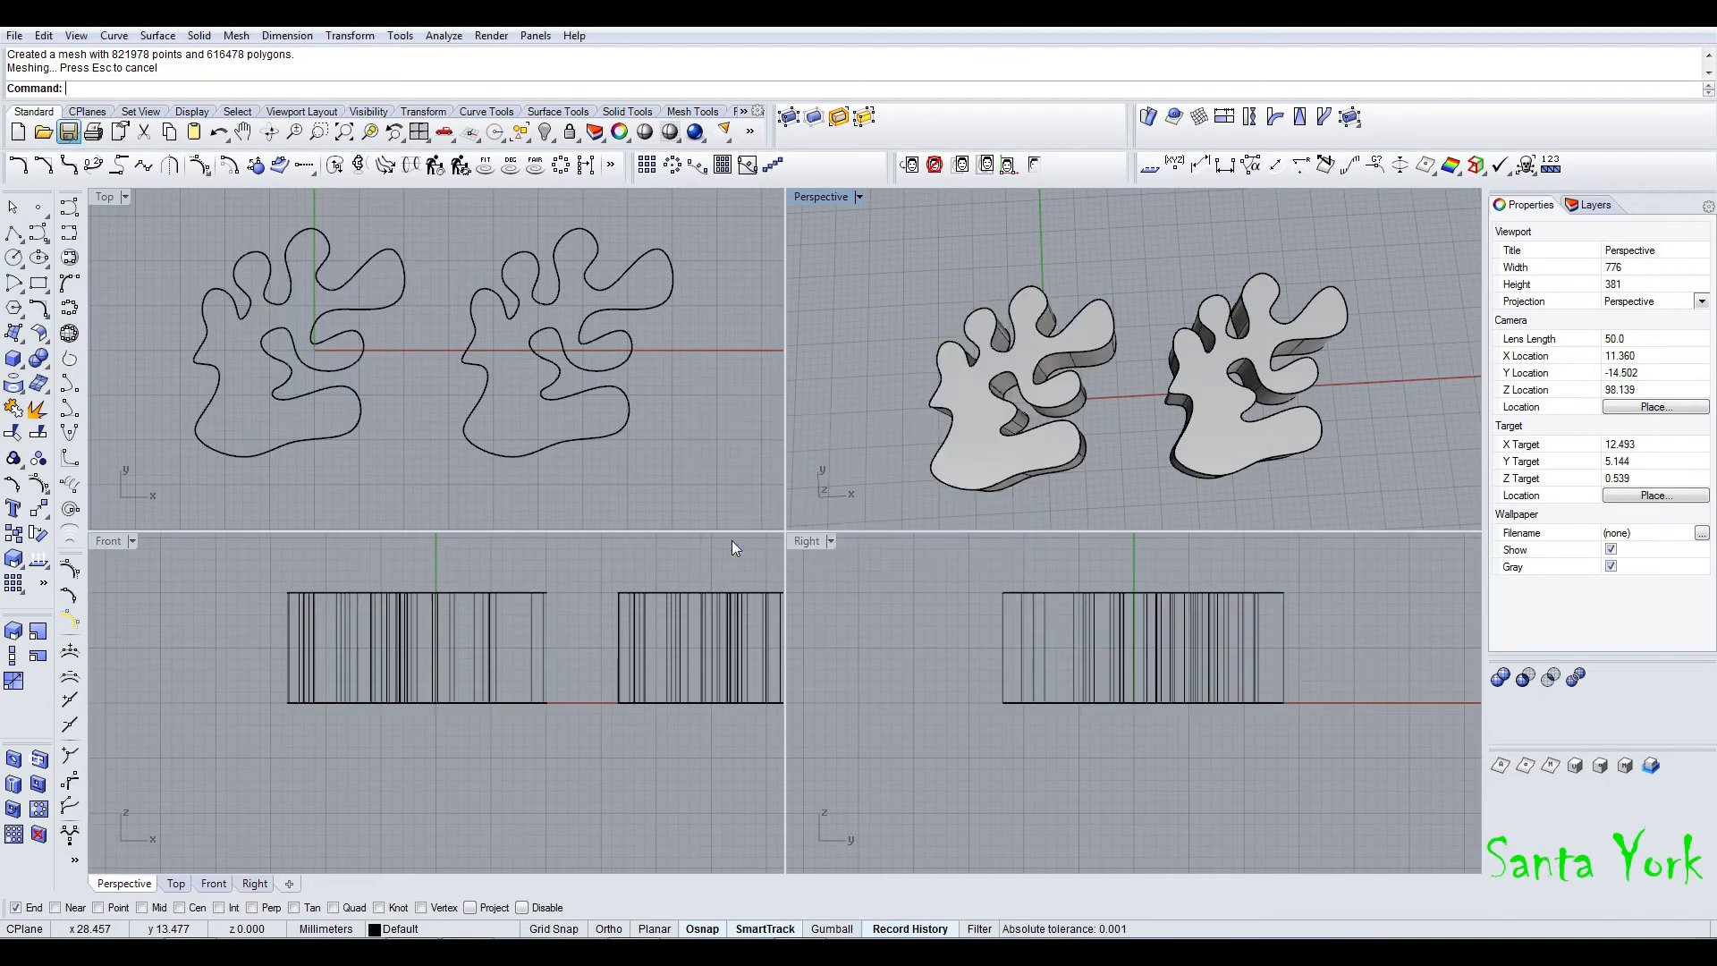
# - Explode the second extrusion into surfaces
pyautogui.click(1198, 465)
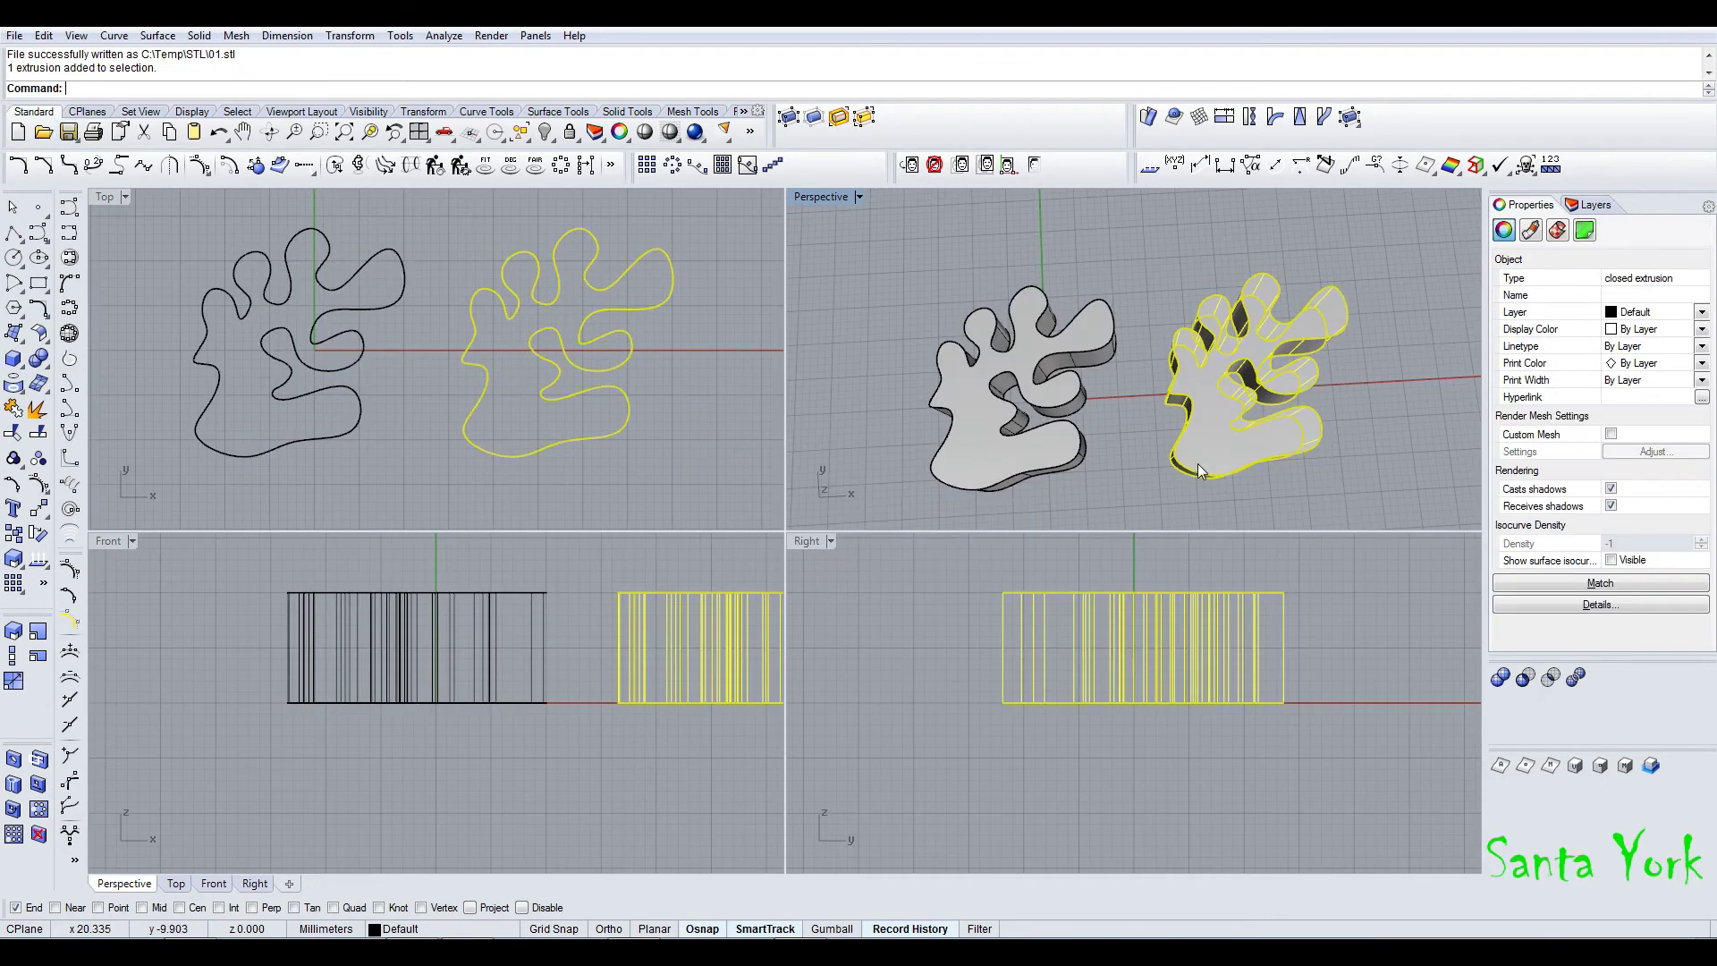
pyautogui.click(36, 410)
pyautogui.rightClick(36, 409)
# - Export the converted second object as a binary STL file named 02
pyautogui.rightClick(69, 132)
pyautogui.write('02')
pyautogui.press('Return')
pyautogui.click(718, 526)
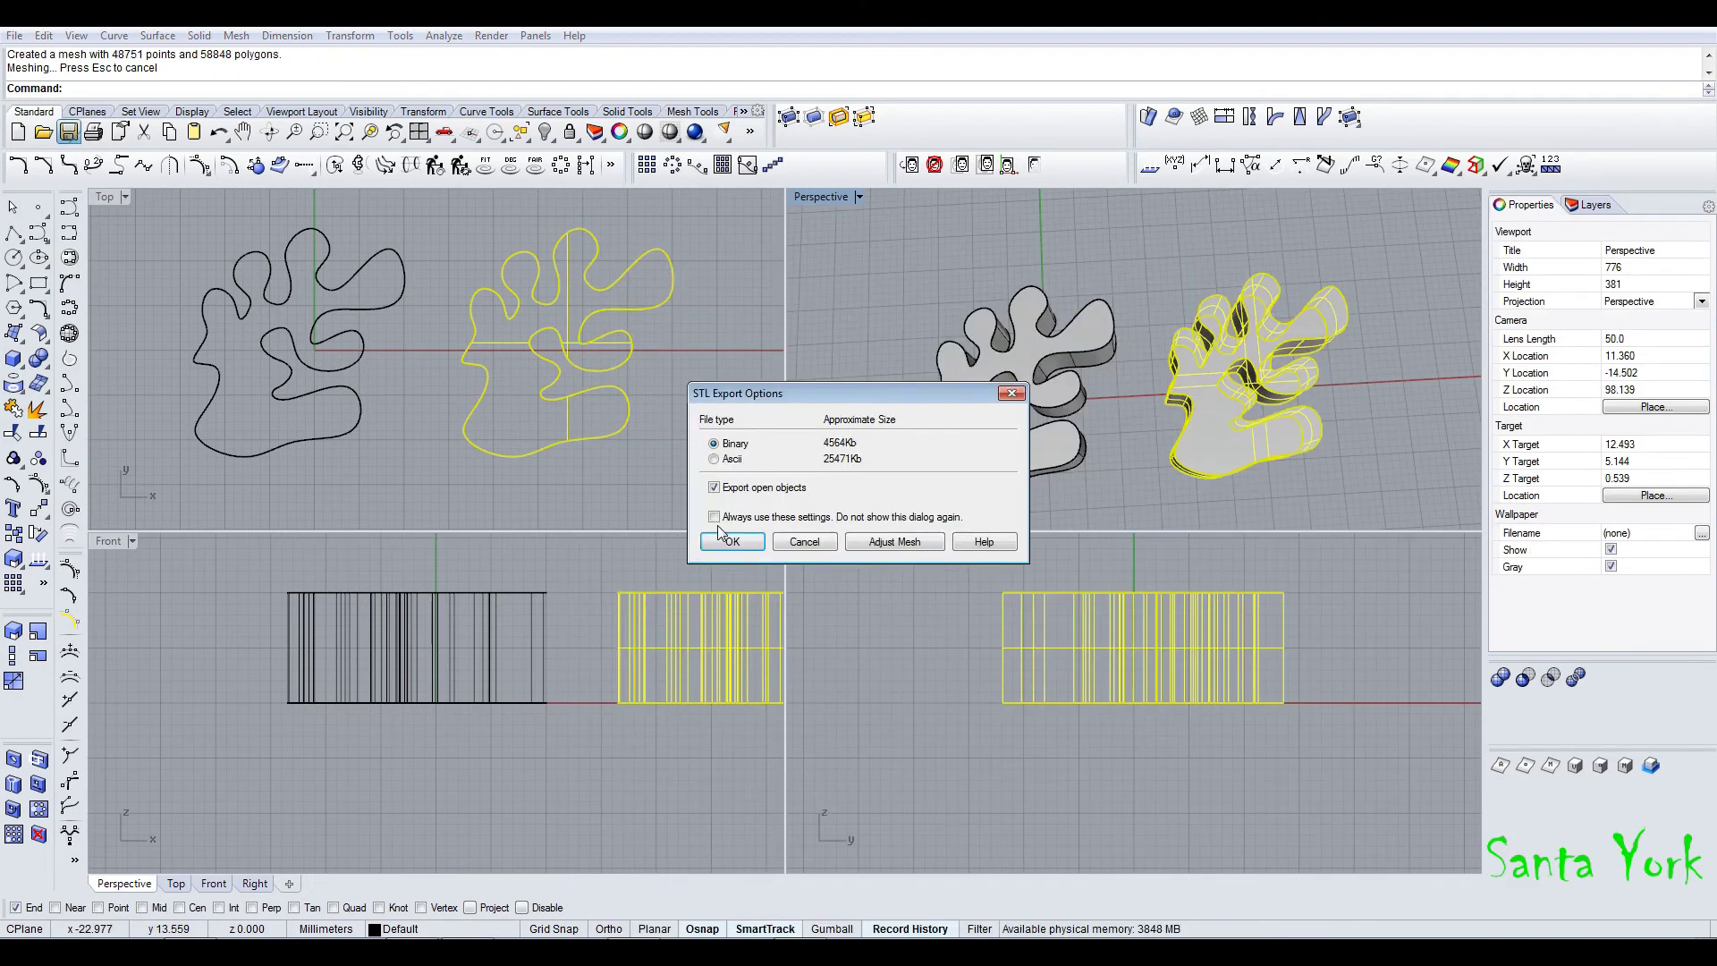
pyautogui.click(730, 540)
# - Switch to the STL folder and compare the file sizes of 01 and 02 in their properties
pyautogui.click(482, 951)
pyautogui.click(200, 134)
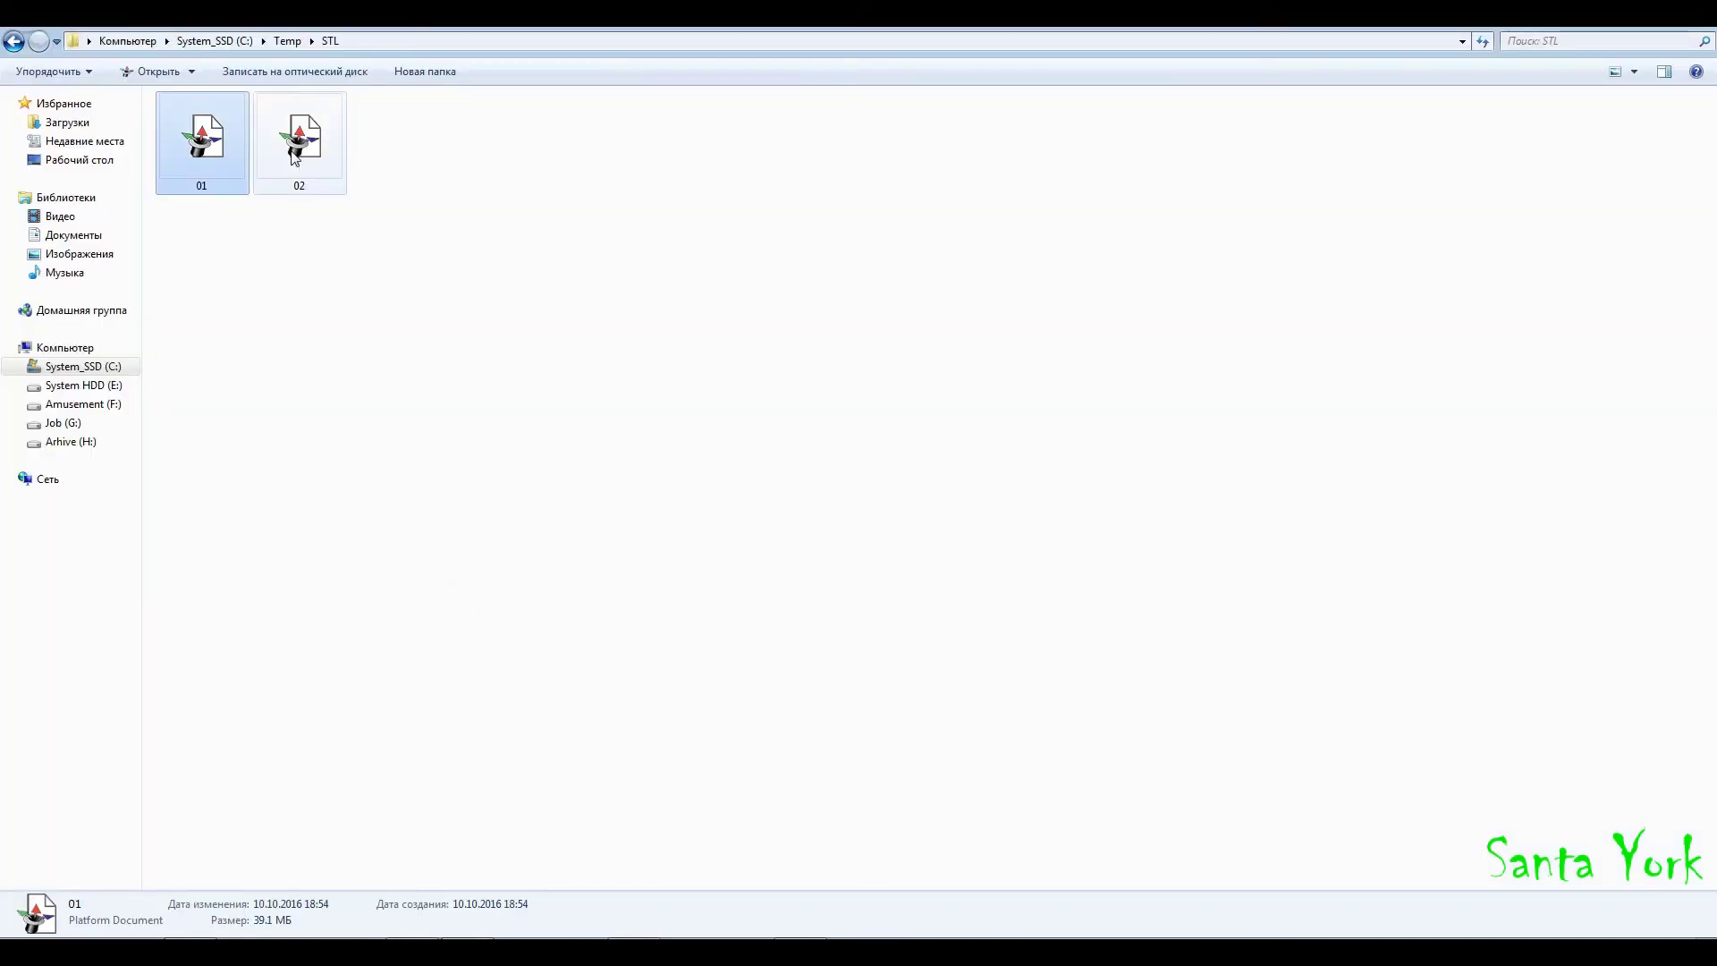
pyautogui.click(301, 158)
pyautogui.rightClick(230, 147)
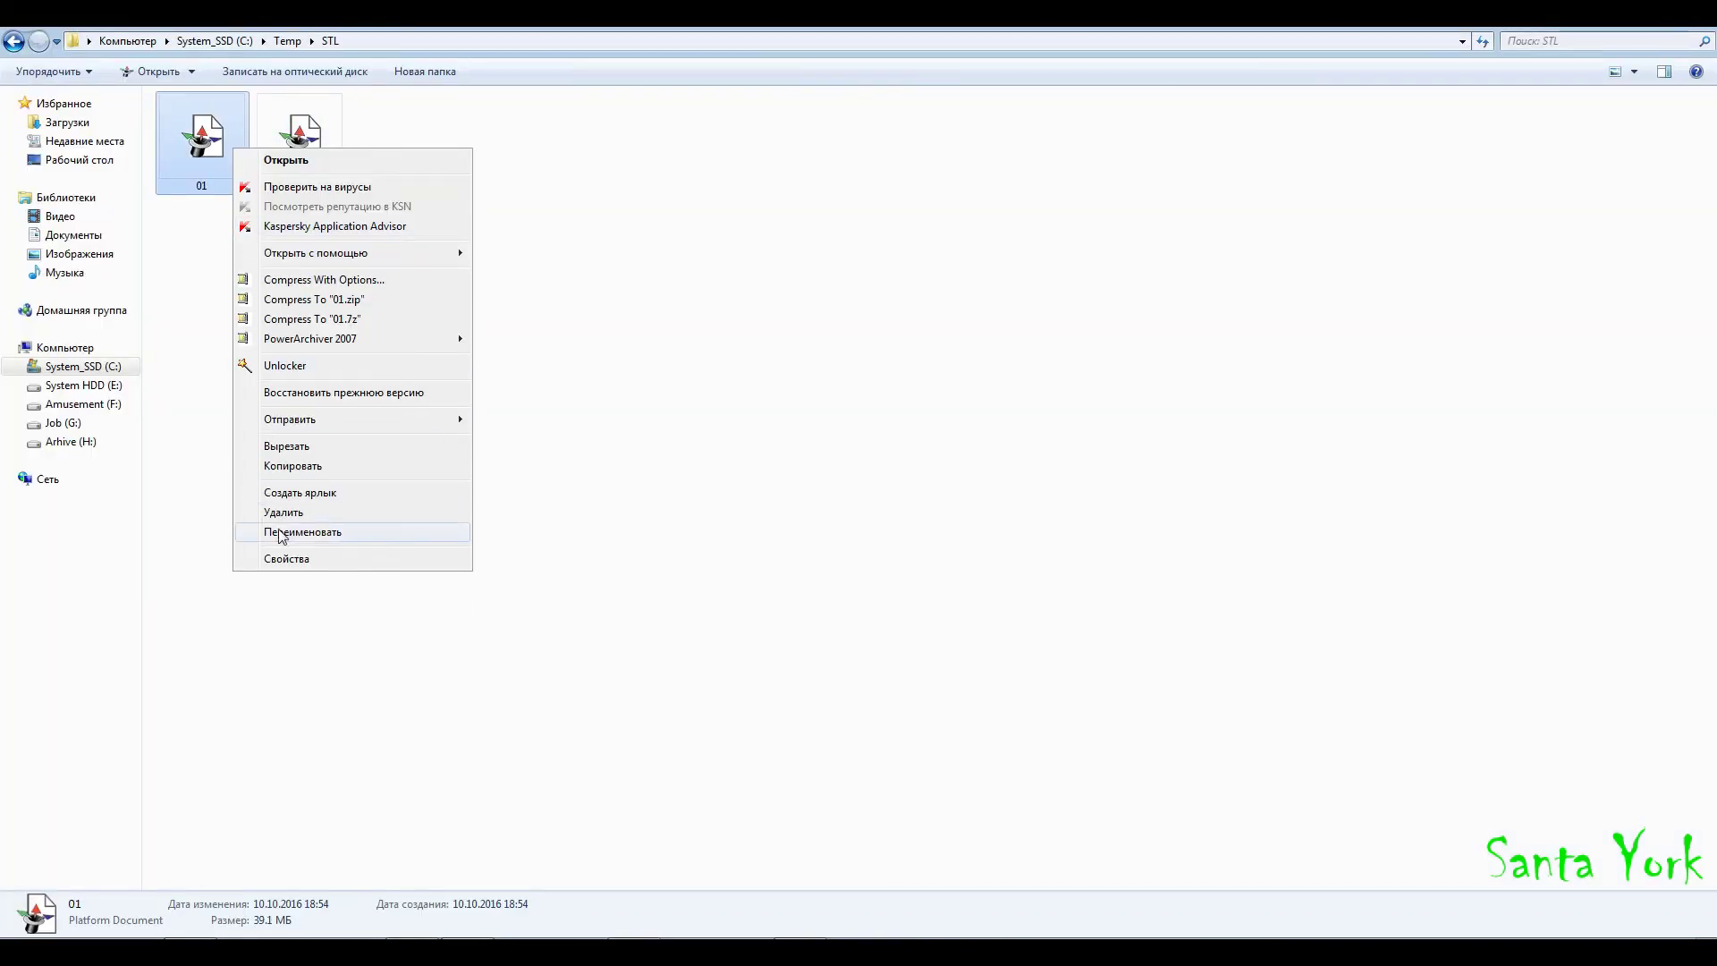
pyautogui.click(273, 560)
pyautogui.moveTo(347, 170); pyautogui.dragTo(301, 217)
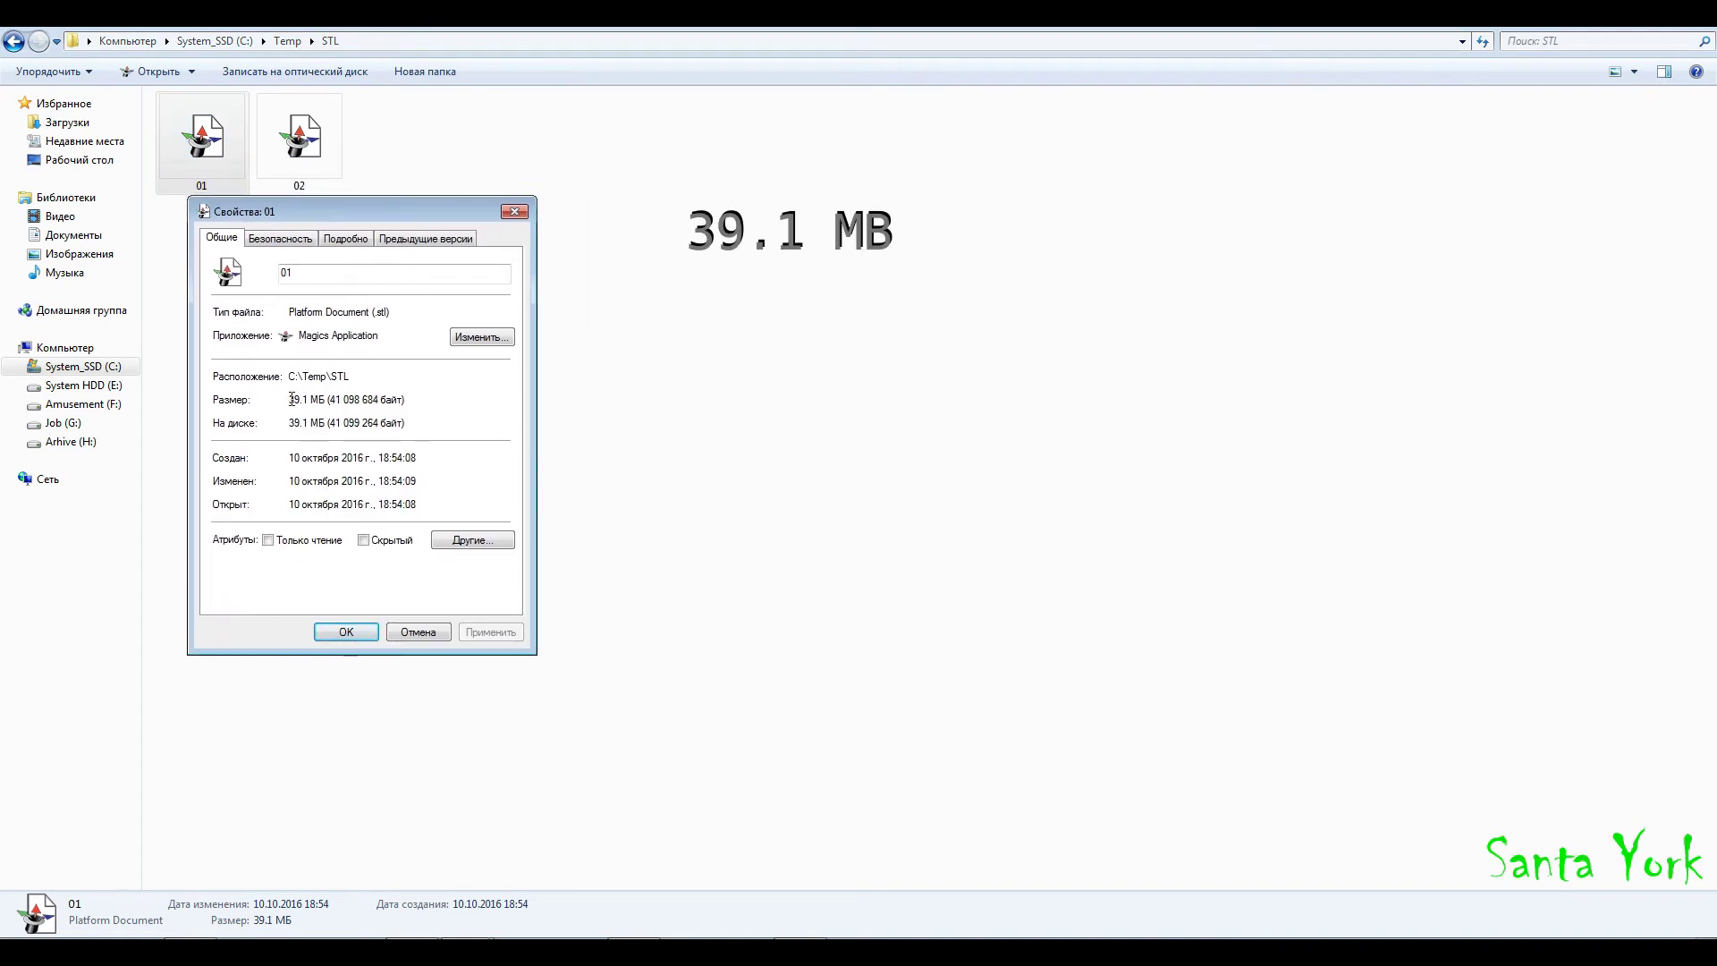
pyautogui.click(515, 211)
pyautogui.rightClick(315, 146)
pyautogui.click(377, 554)
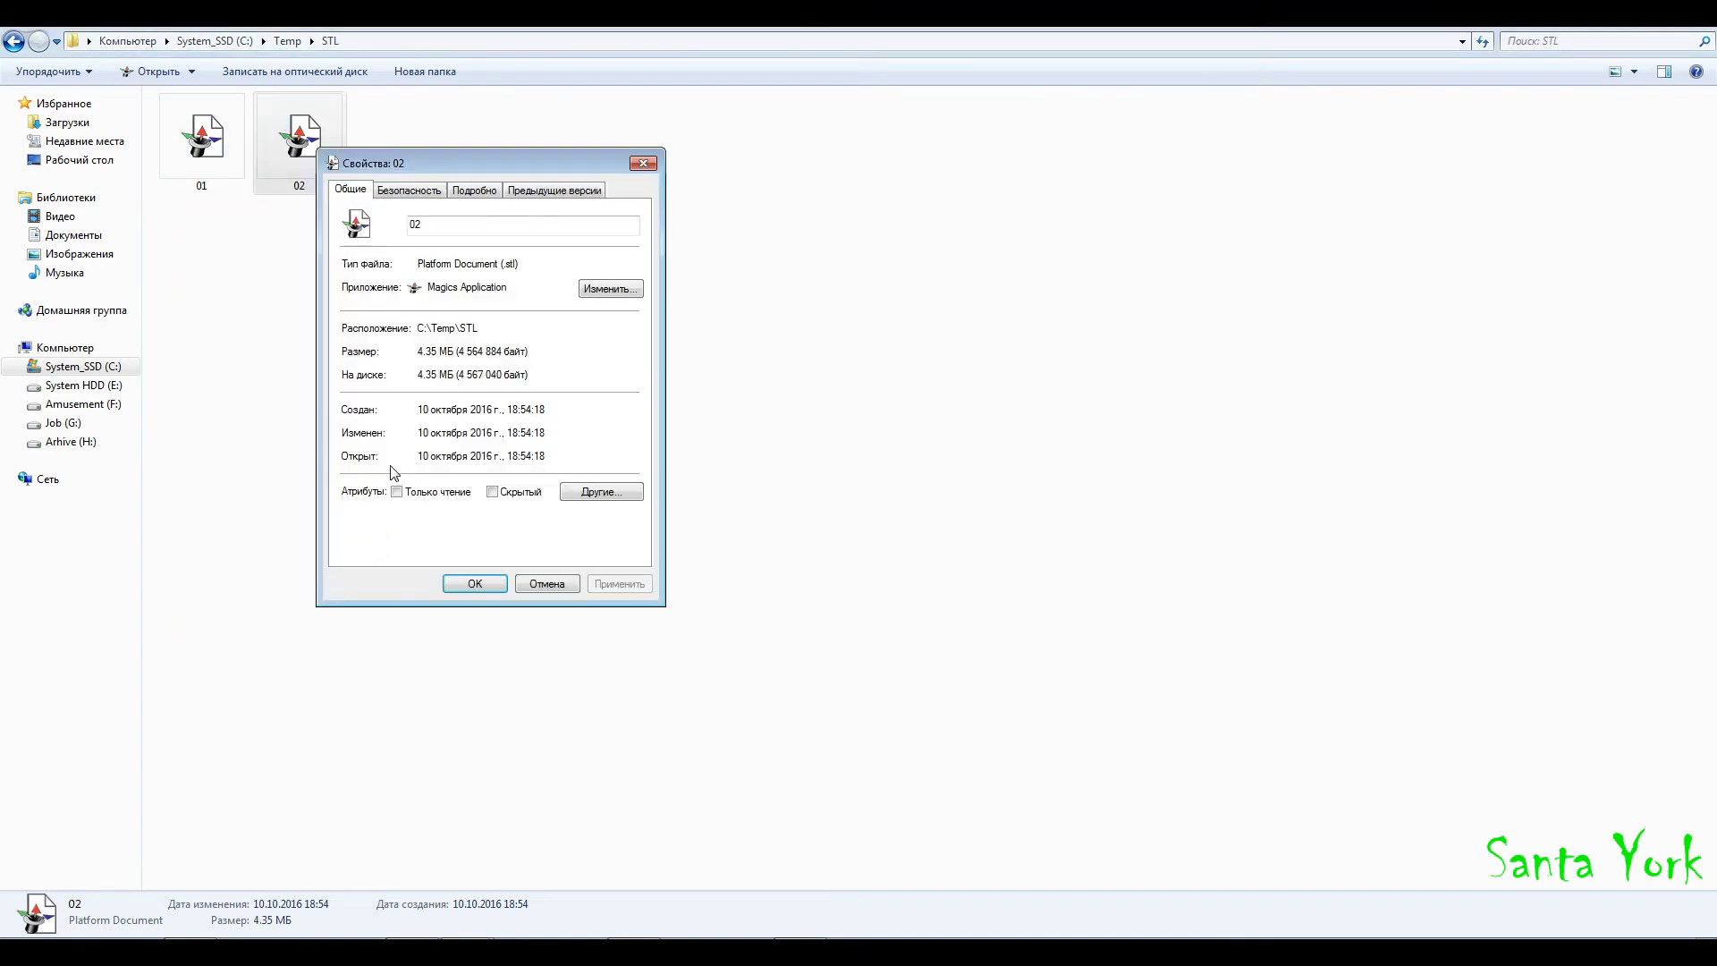
pyautogui.click(474, 583)
# - Open the 01 STL file in Magics and set its display mode to Shade&Wire
pyautogui.click(222, 142)
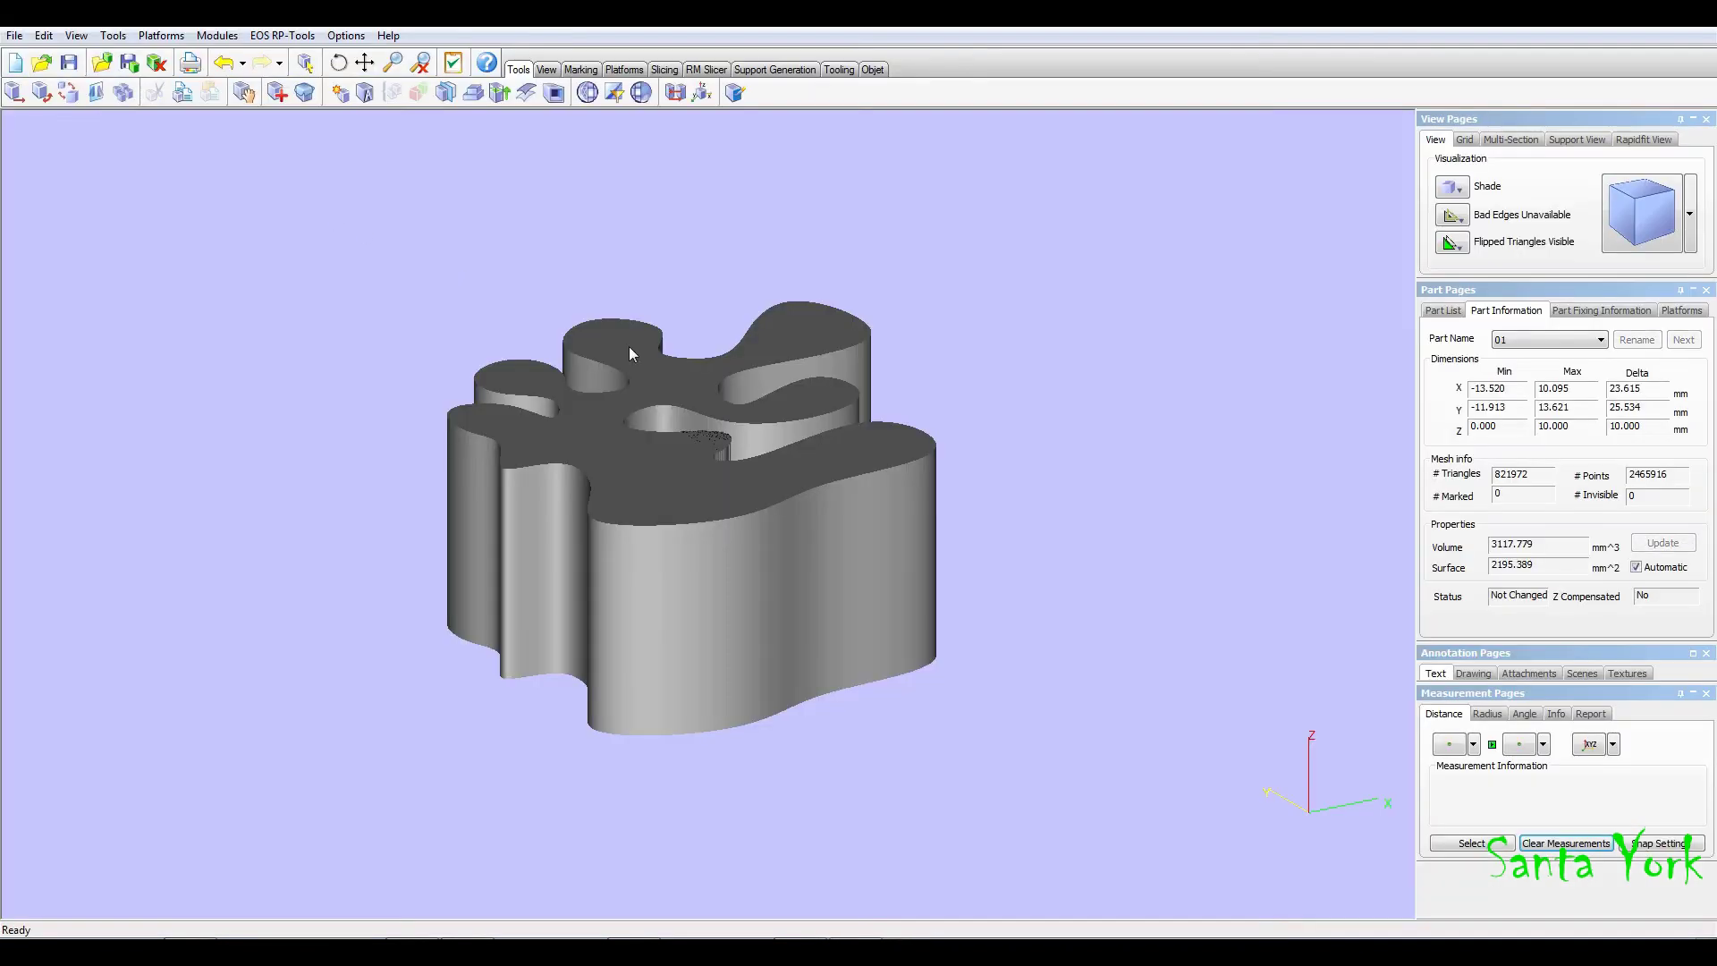
pyautogui.moveTo(629, 353)
pyautogui.mouseDown(button='right')
pyautogui.moveTo(663, 487)
pyautogui.moveTo(624, 587)
pyautogui.moveTo(682, 632)
pyautogui.moveTo(537, 548)
pyautogui.mouseUp(button='right')
pyautogui.scroll(6, 635, 564)
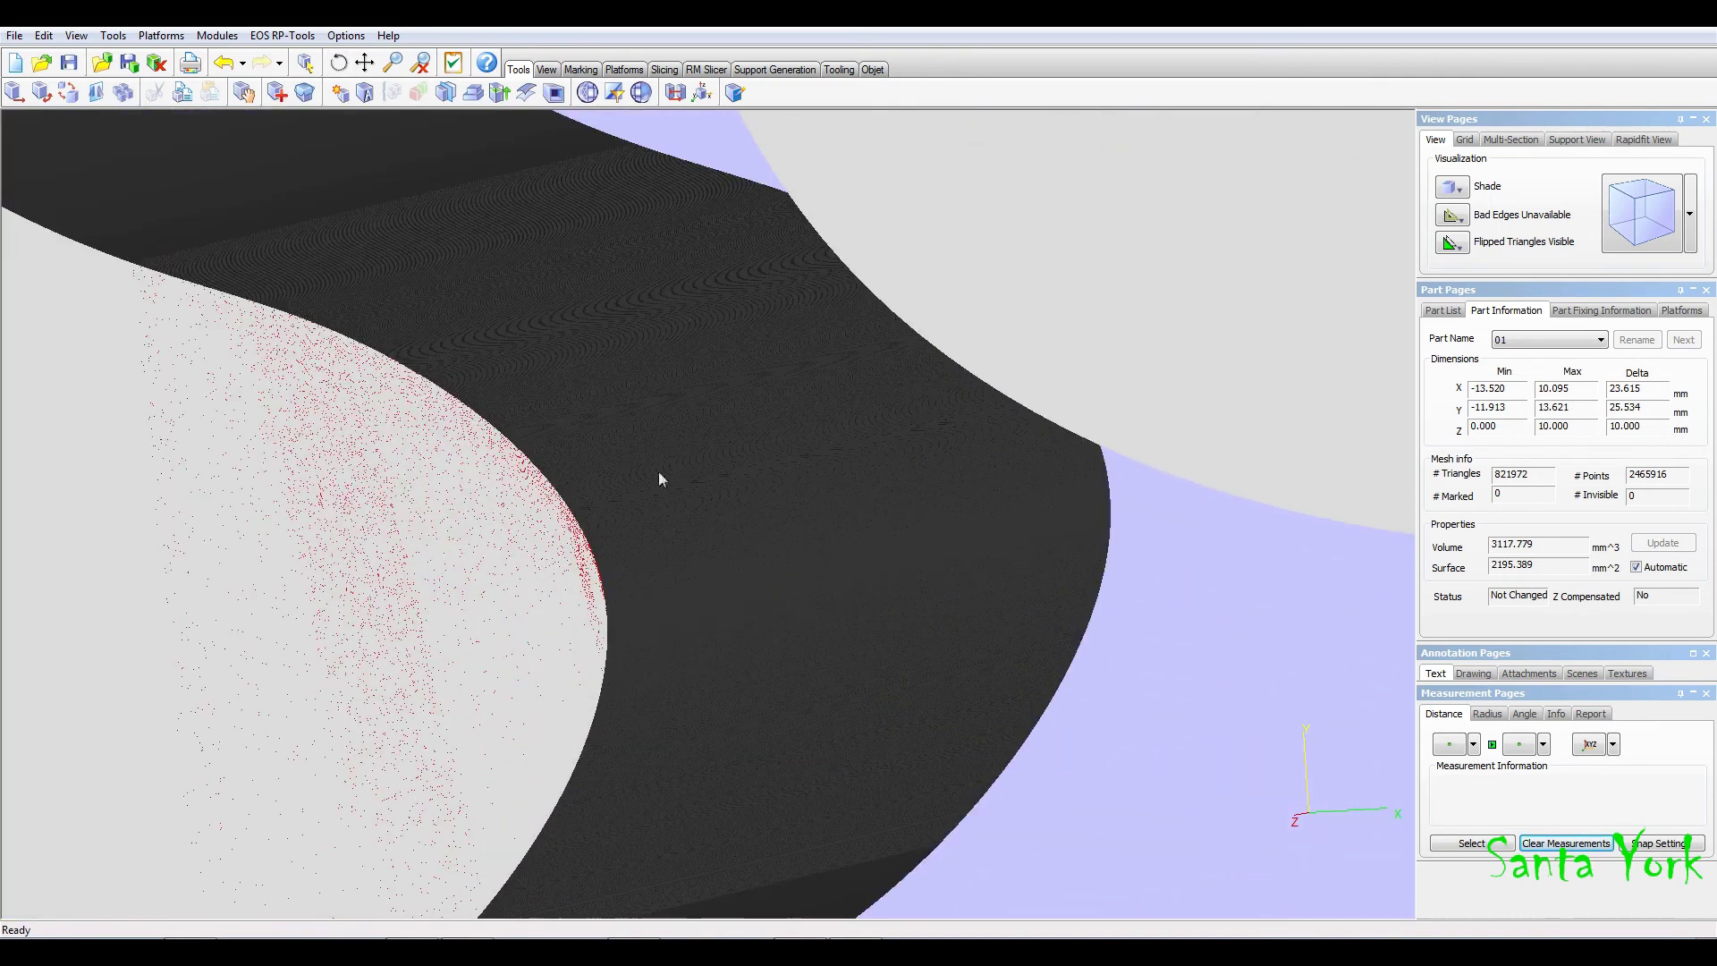
pyautogui.click(1467, 186)
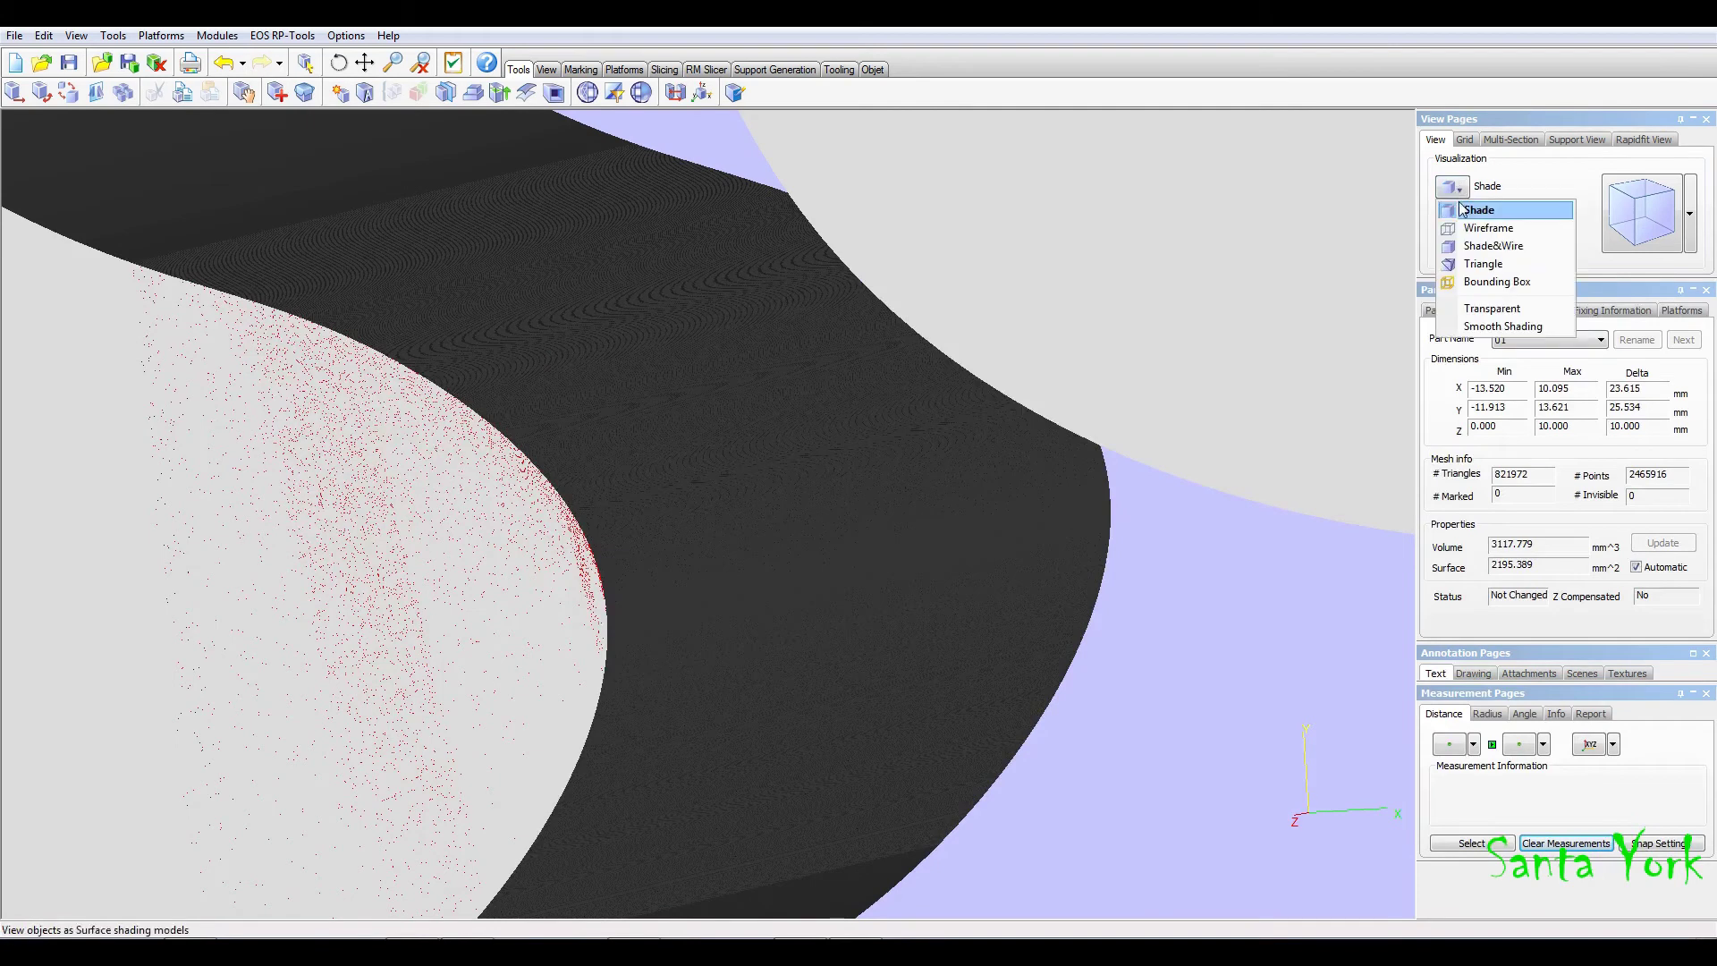
pyautogui.click(1477, 247)
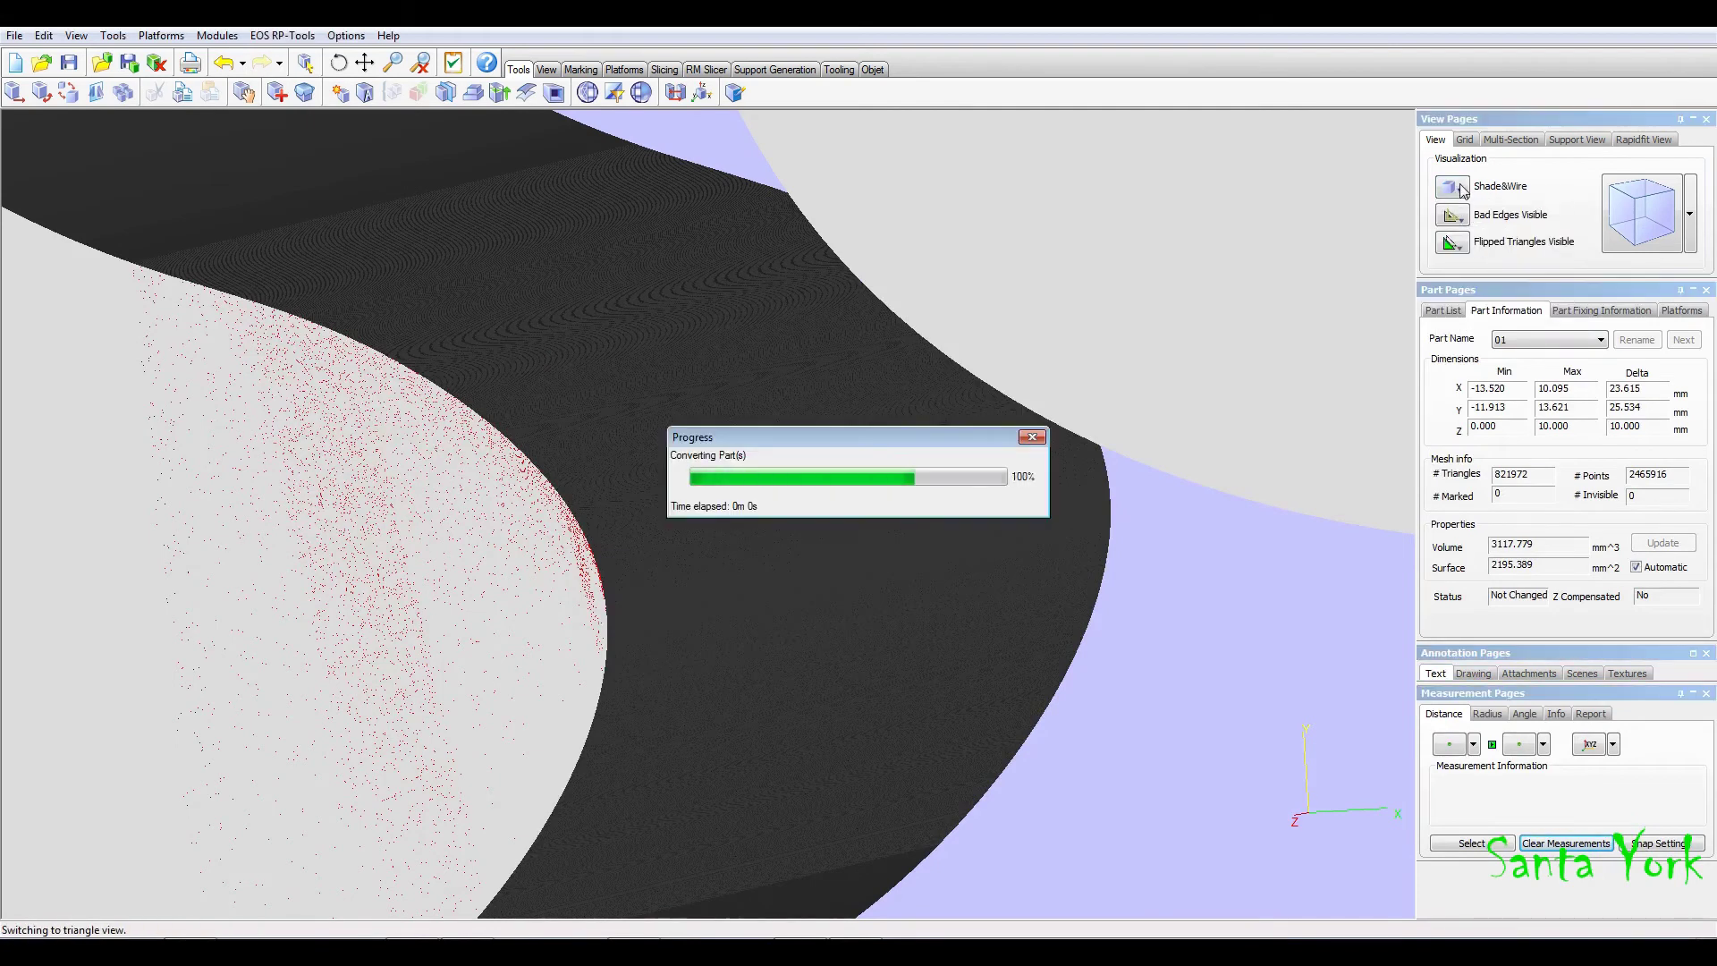
pyautogui.click(1451, 186)
# - Examine the dense mesh on the side walls of part 01 and run the Fix Wizard diagnostics on it
pyautogui.moveTo(1030, 405); pyautogui.dragTo(1041, 362, button='right')
pyautogui.scroll(-5, 896, 449)
pyautogui.scroll(-2, 836, 542)
pyautogui.moveTo(835, 546); pyautogui.dragTo(757, 456, button='right')
pyautogui.scroll(2, 785, 354)
pyautogui.scroll(2, 786, 355)
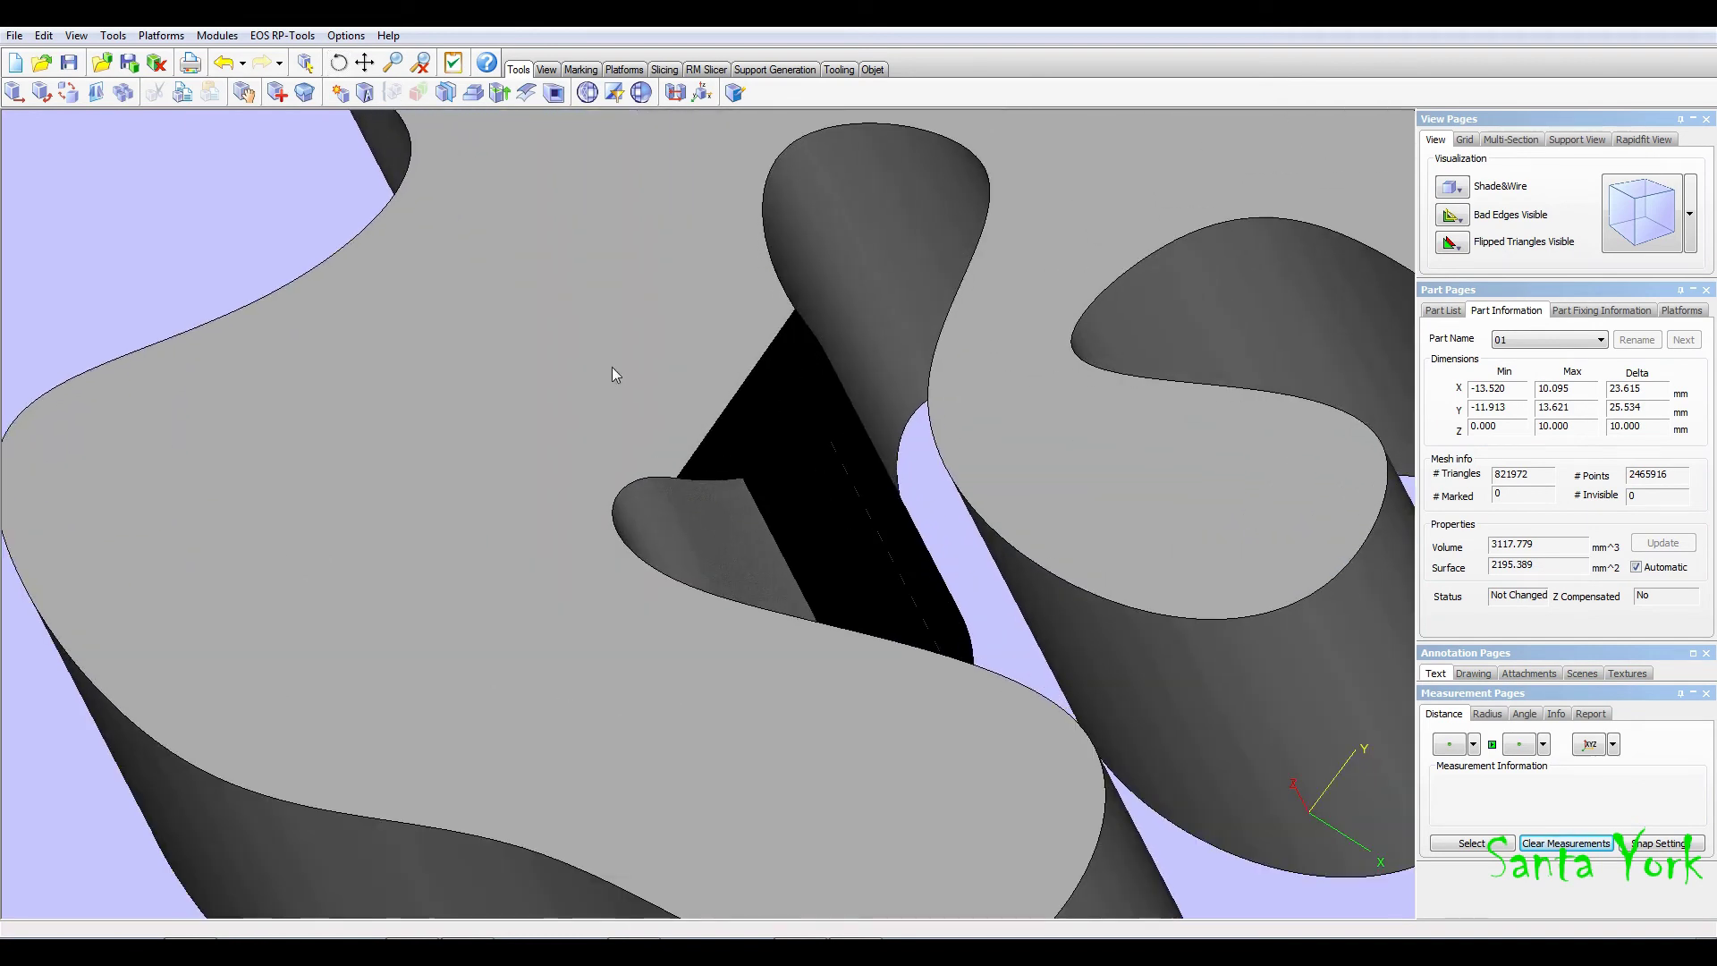
pyautogui.scroll(-2, 540, 372)
pyautogui.click(276, 92)
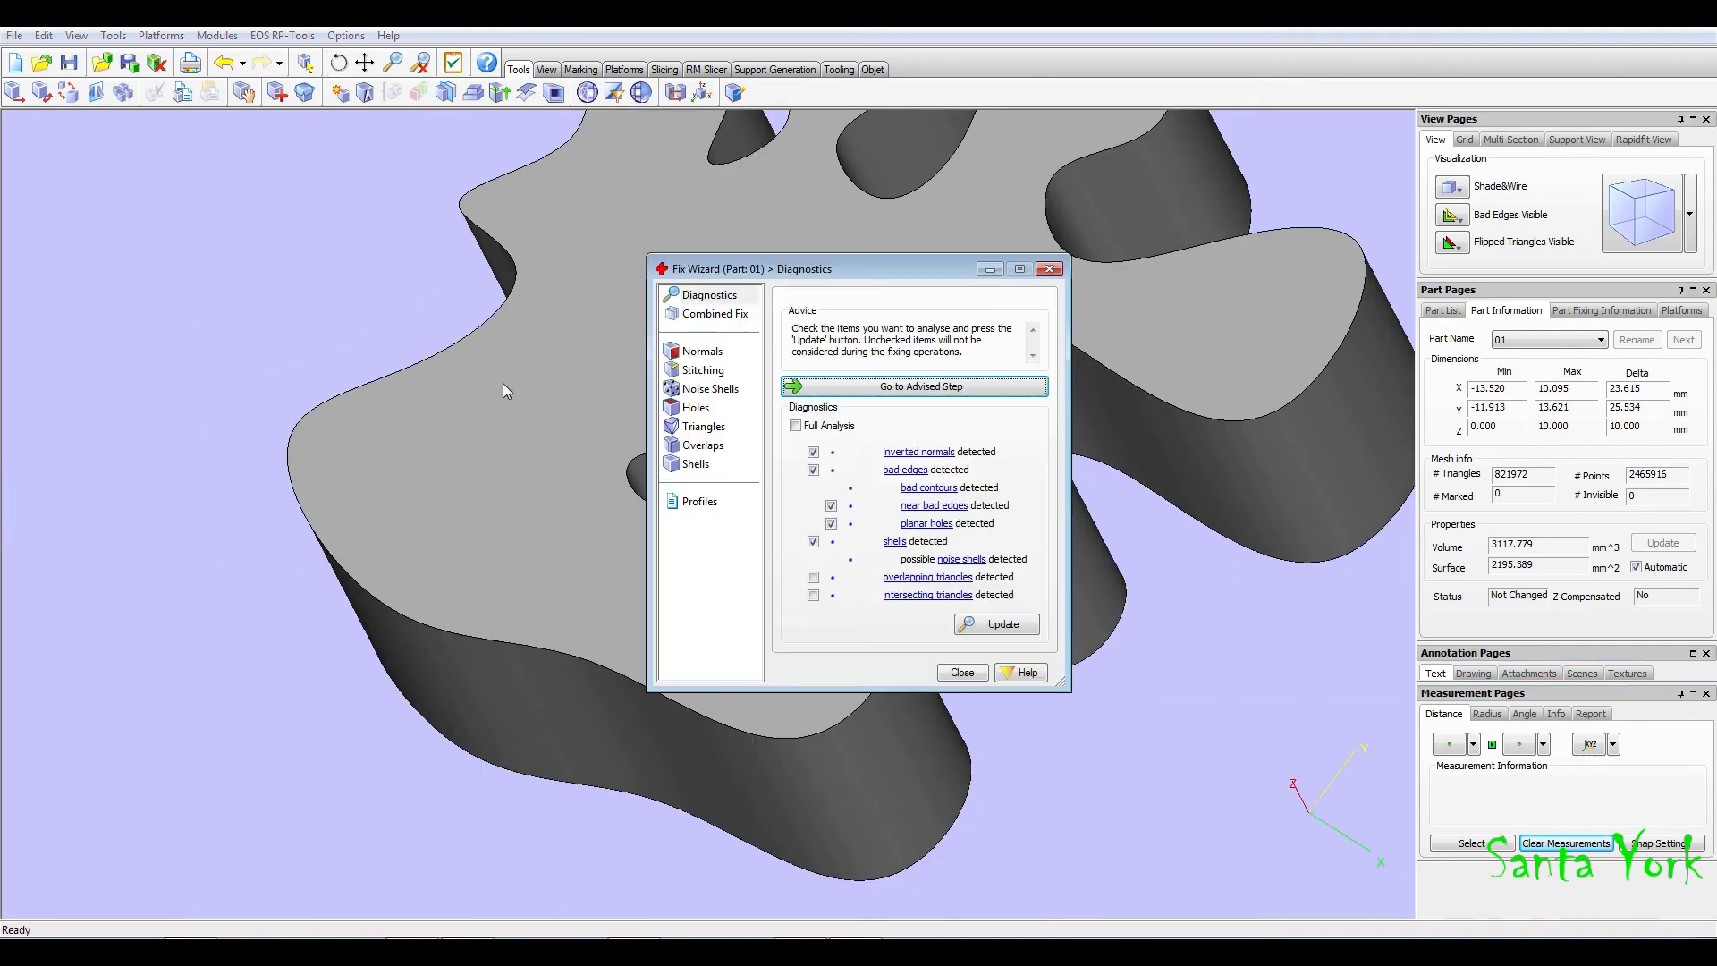
pyautogui.moveTo(867, 284); pyautogui.dragTo(245, 206)
pyautogui.click(368, 547)
pyautogui.click(341, 595)
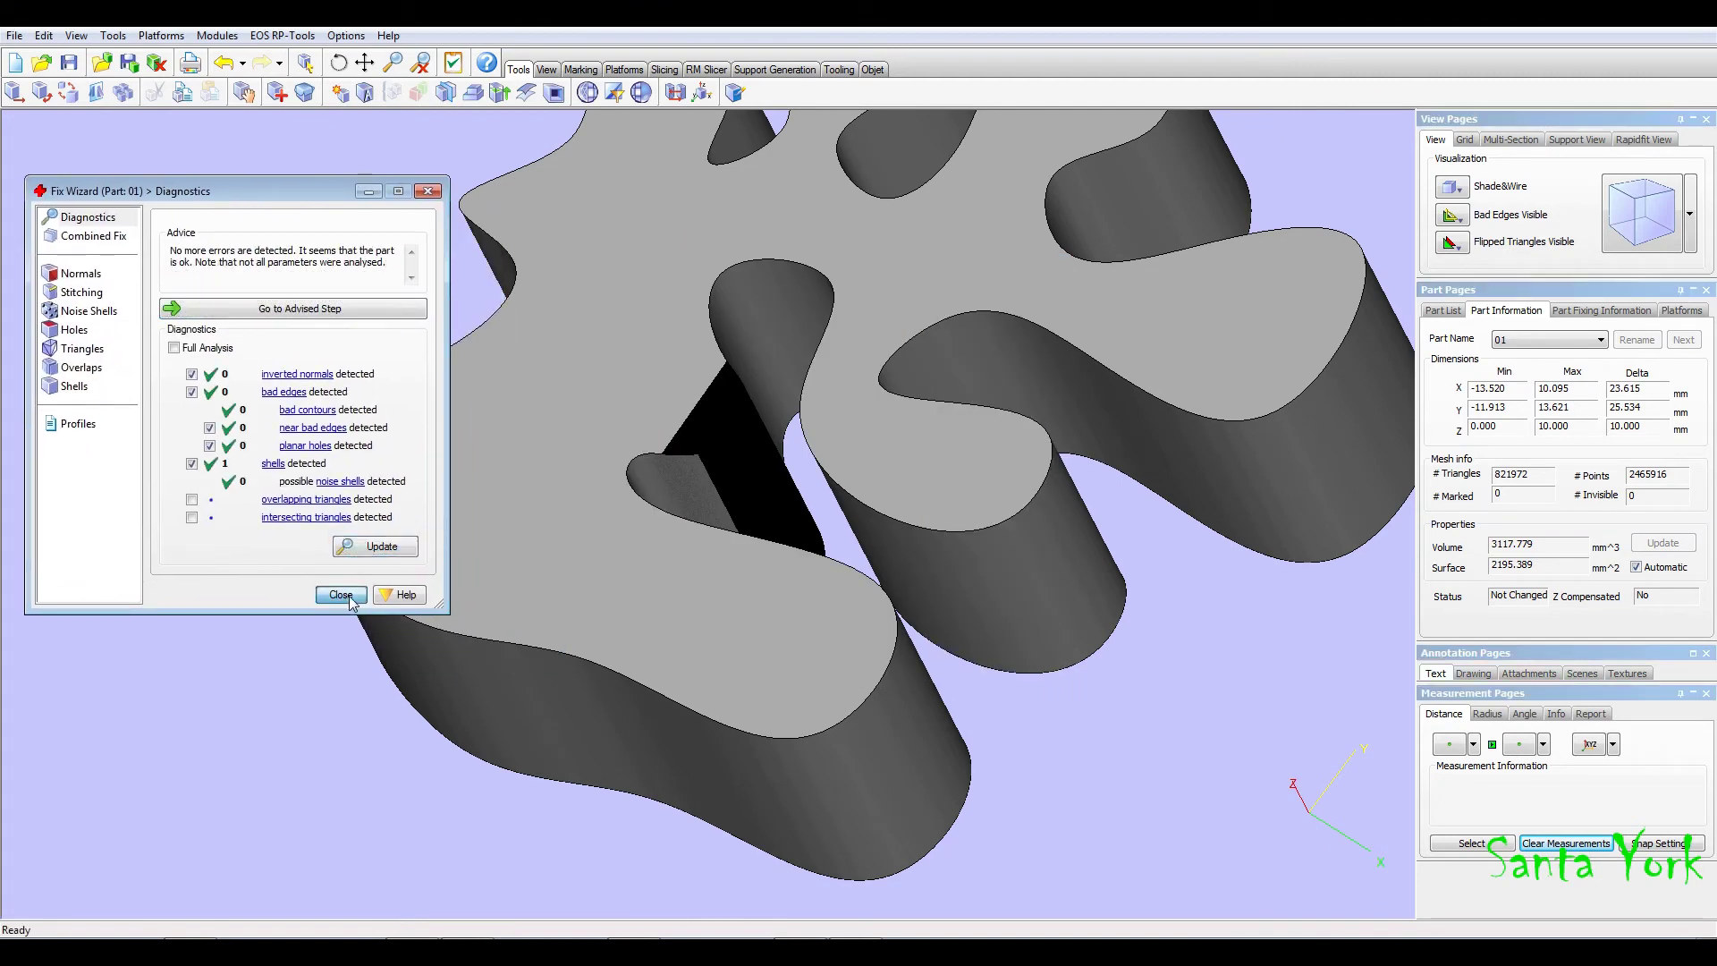
# - Apply Triangle Reduction to part 01 with a max angle of 10° and 5 iterations, and filter its sharp triangles
pyautogui.click(587, 92)
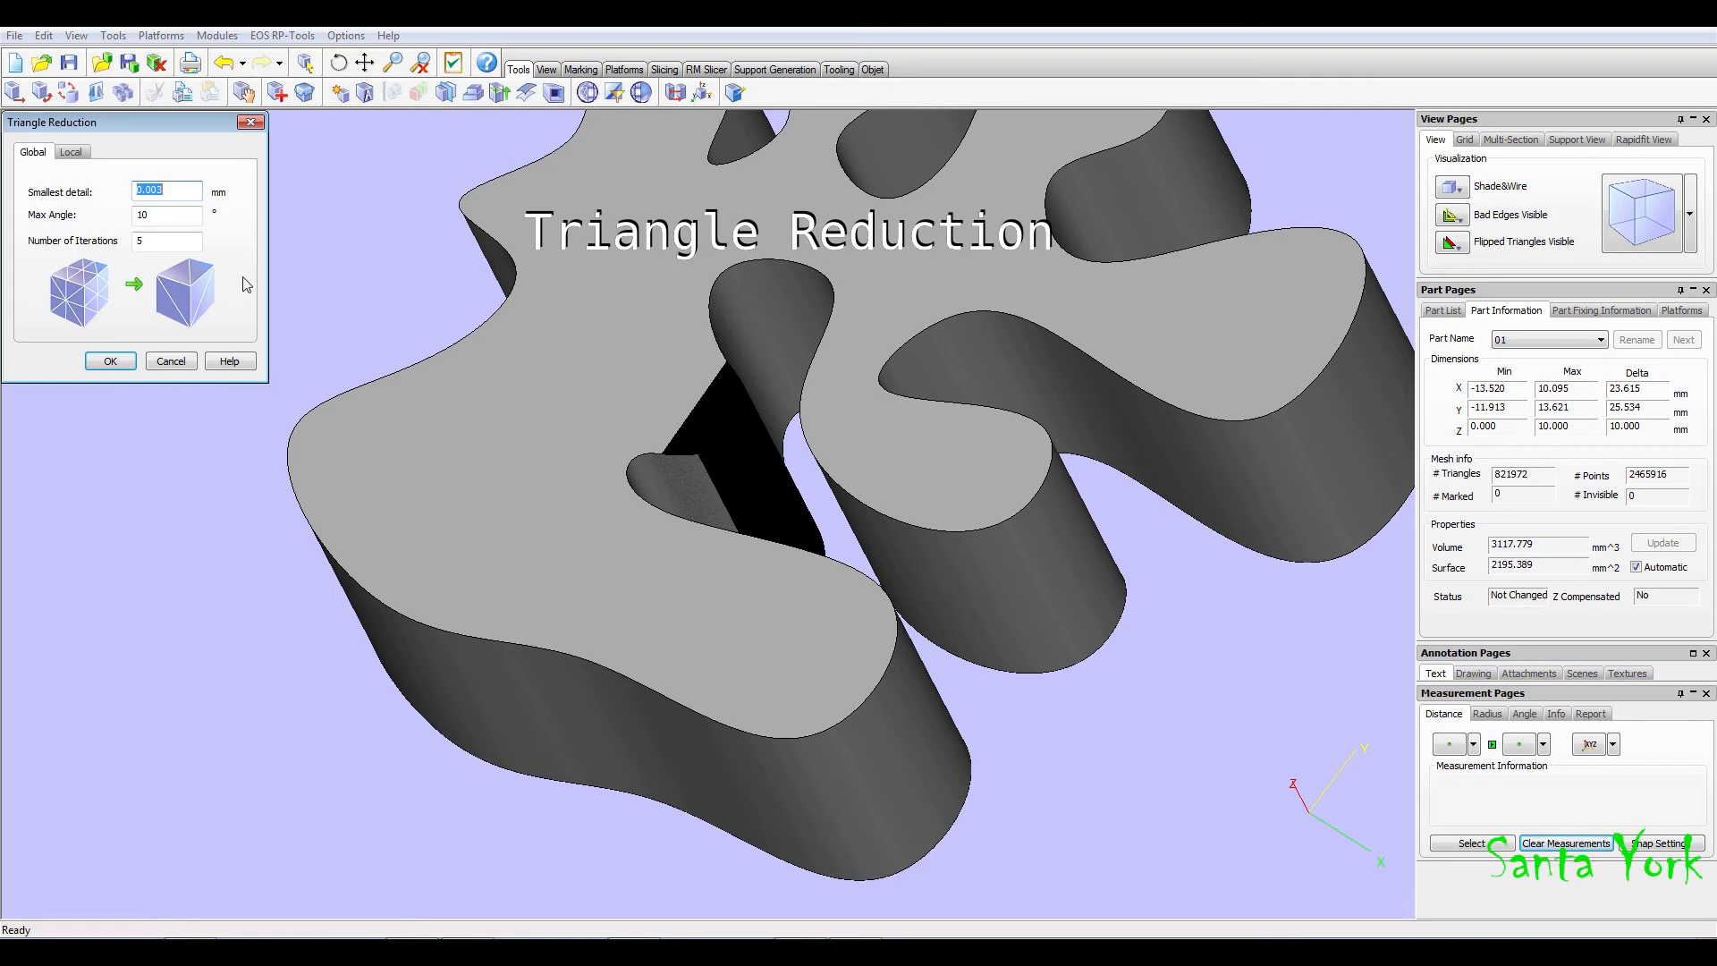
pyautogui.click(111, 362)
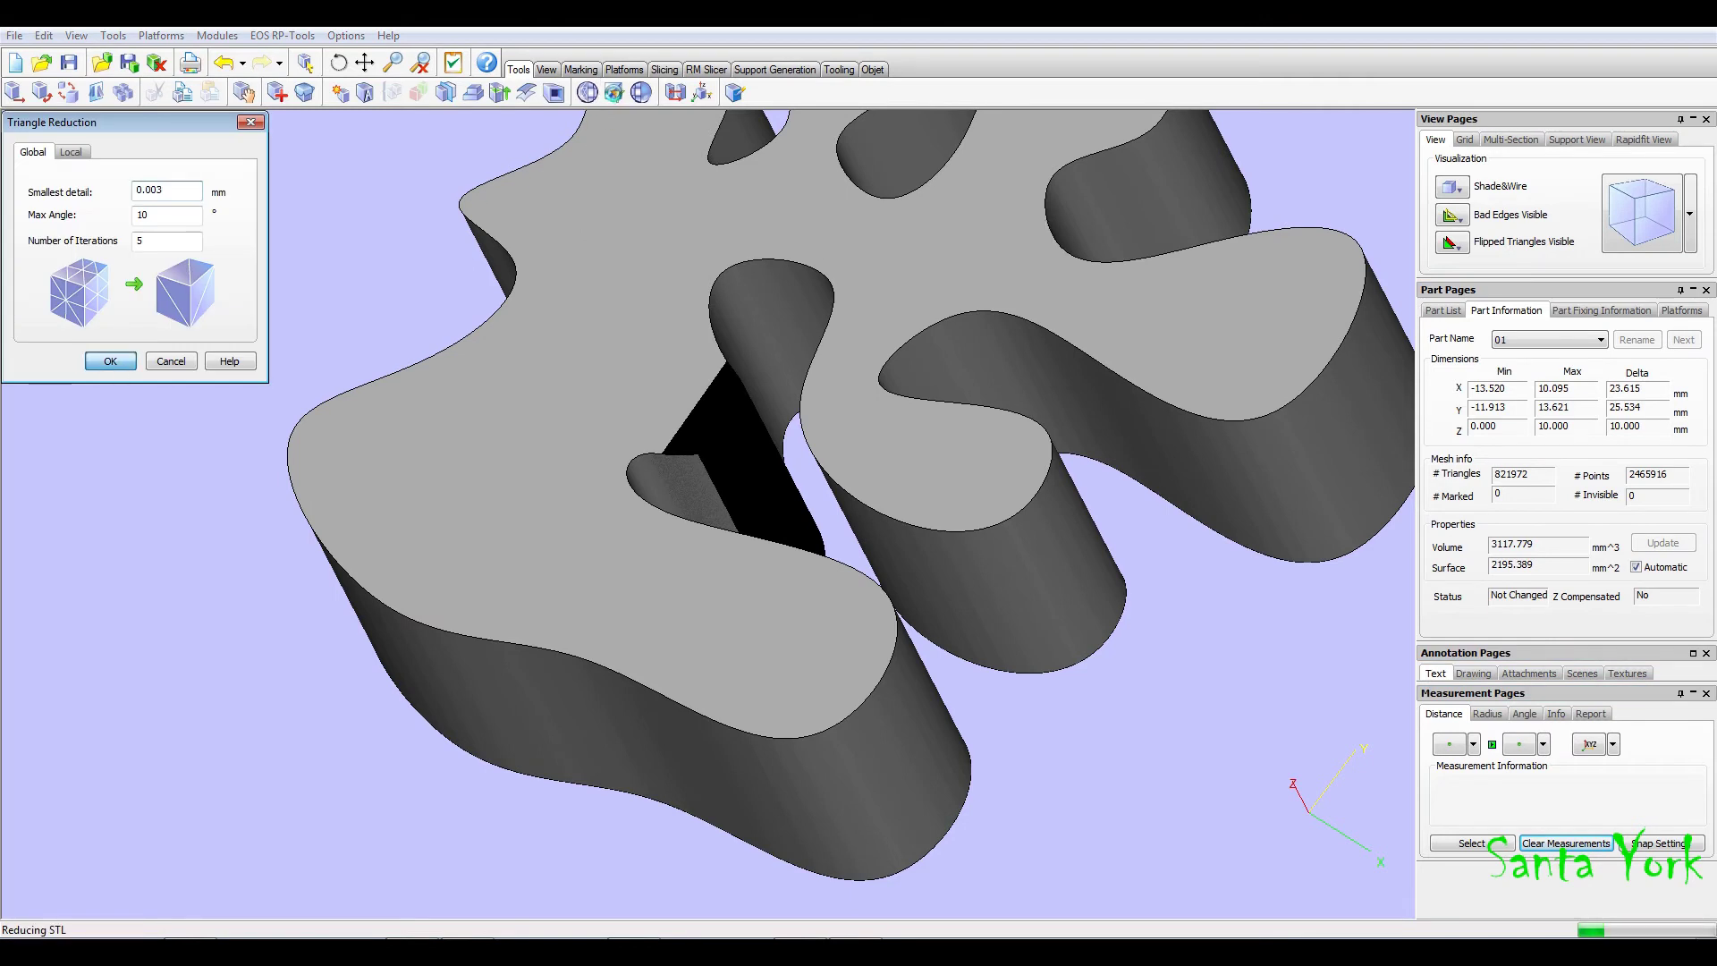
pyautogui.click(614, 92)
pyautogui.click(106, 610)
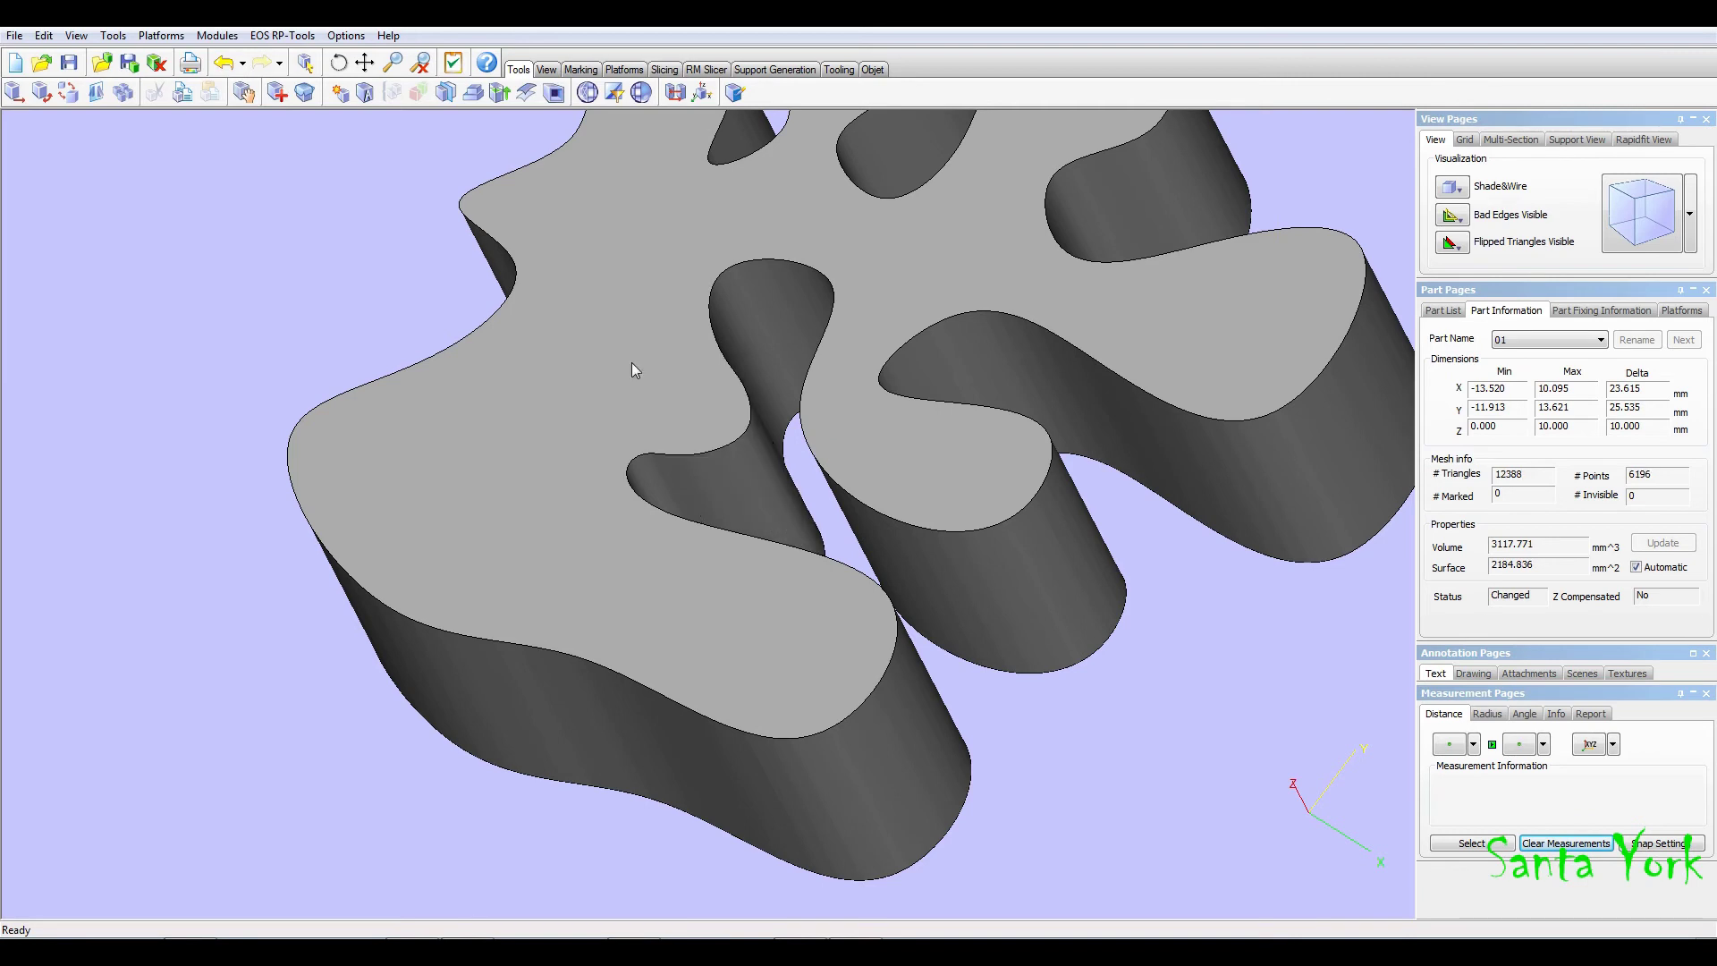
# - Run the Fix Wizard diagnostics on the reduced part, including the check for intersecting triangles
pyautogui.click(278, 92)
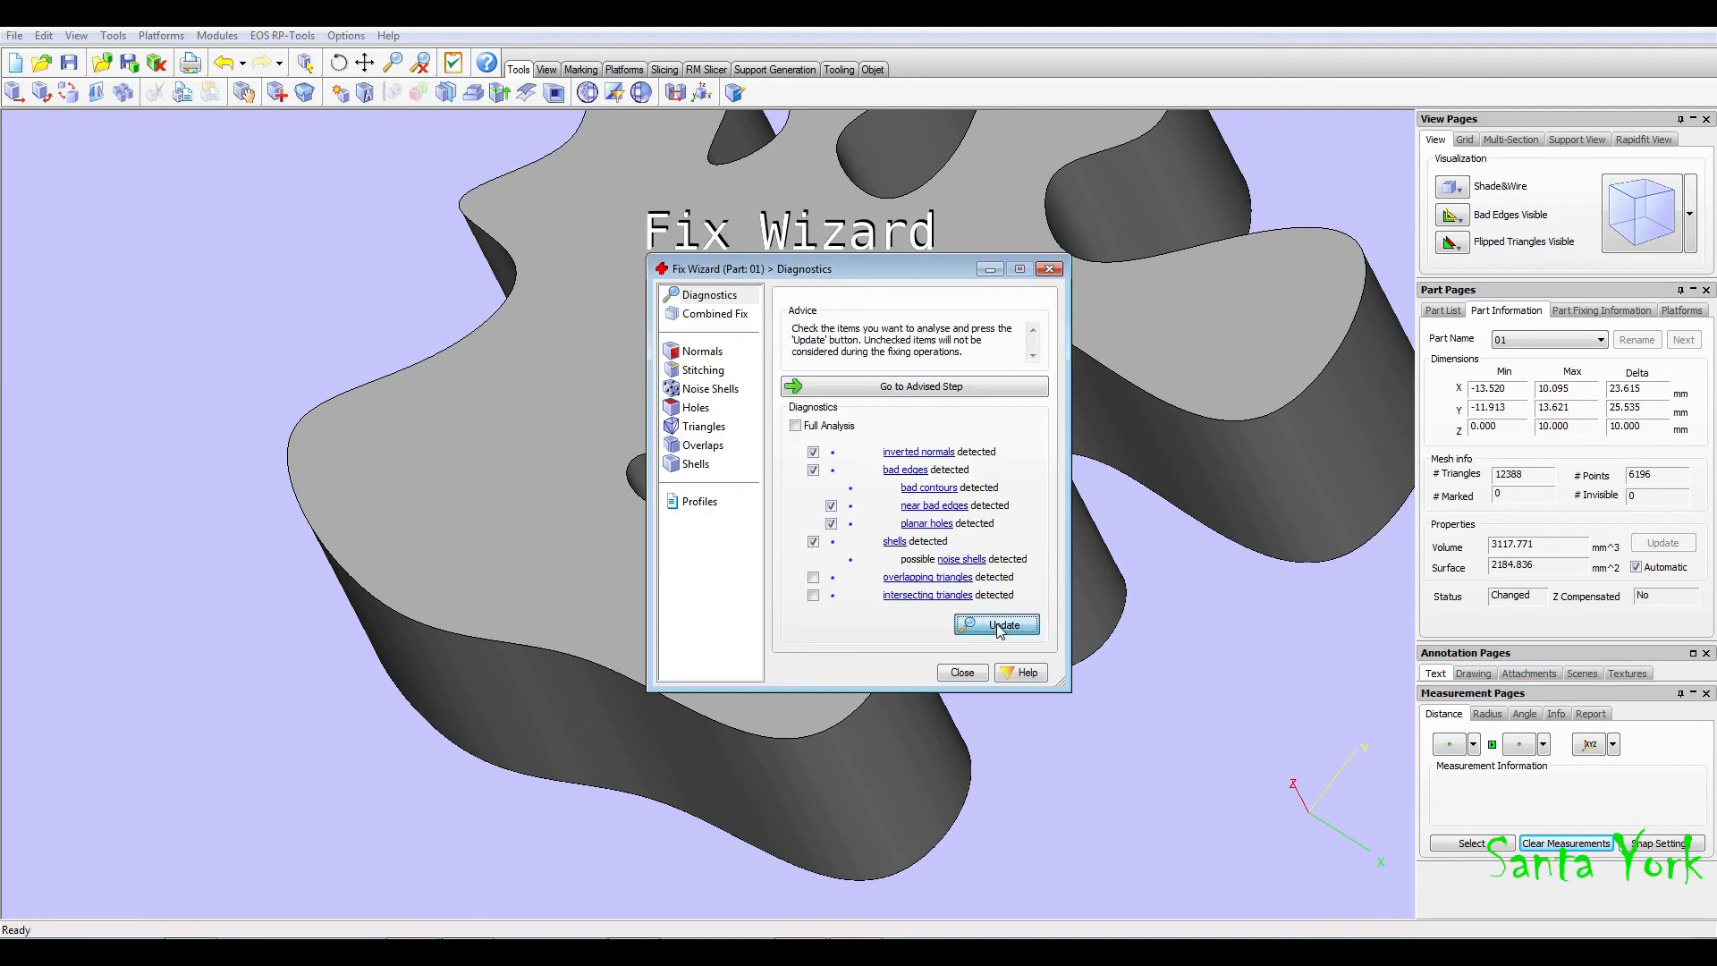
pyautogui.click(990, 626)
pyautogui.click(812, 594)
pyautogui.click(995, 624)
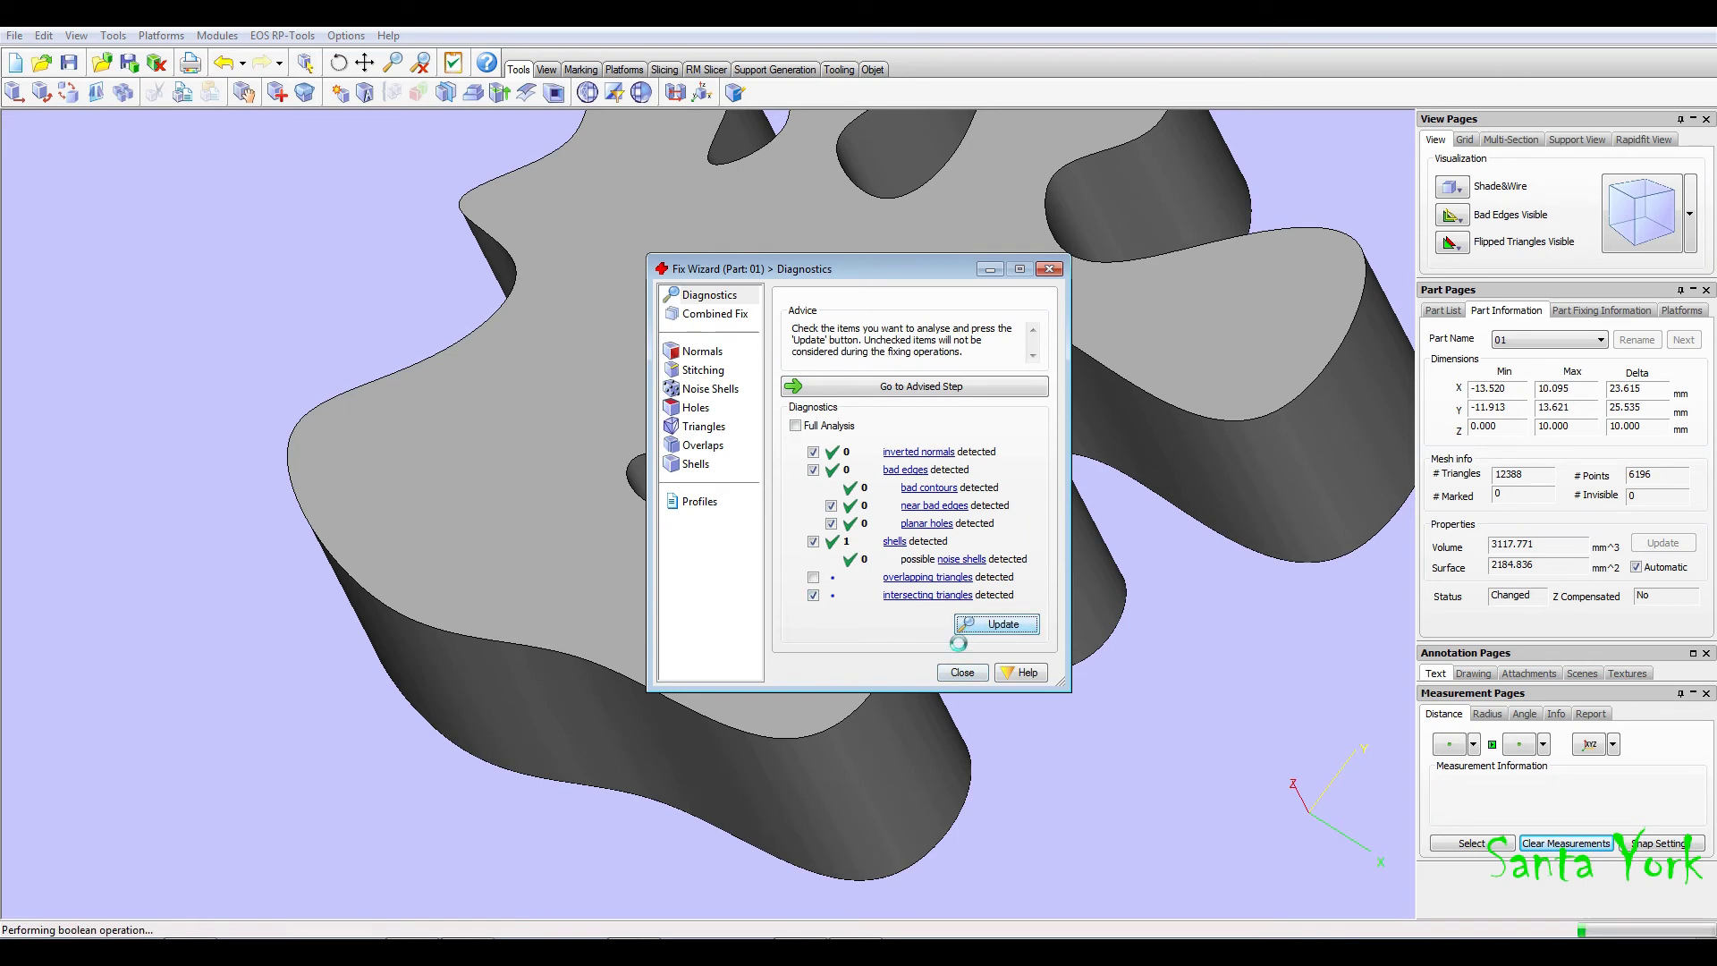
pyautogui.click(963, 674)
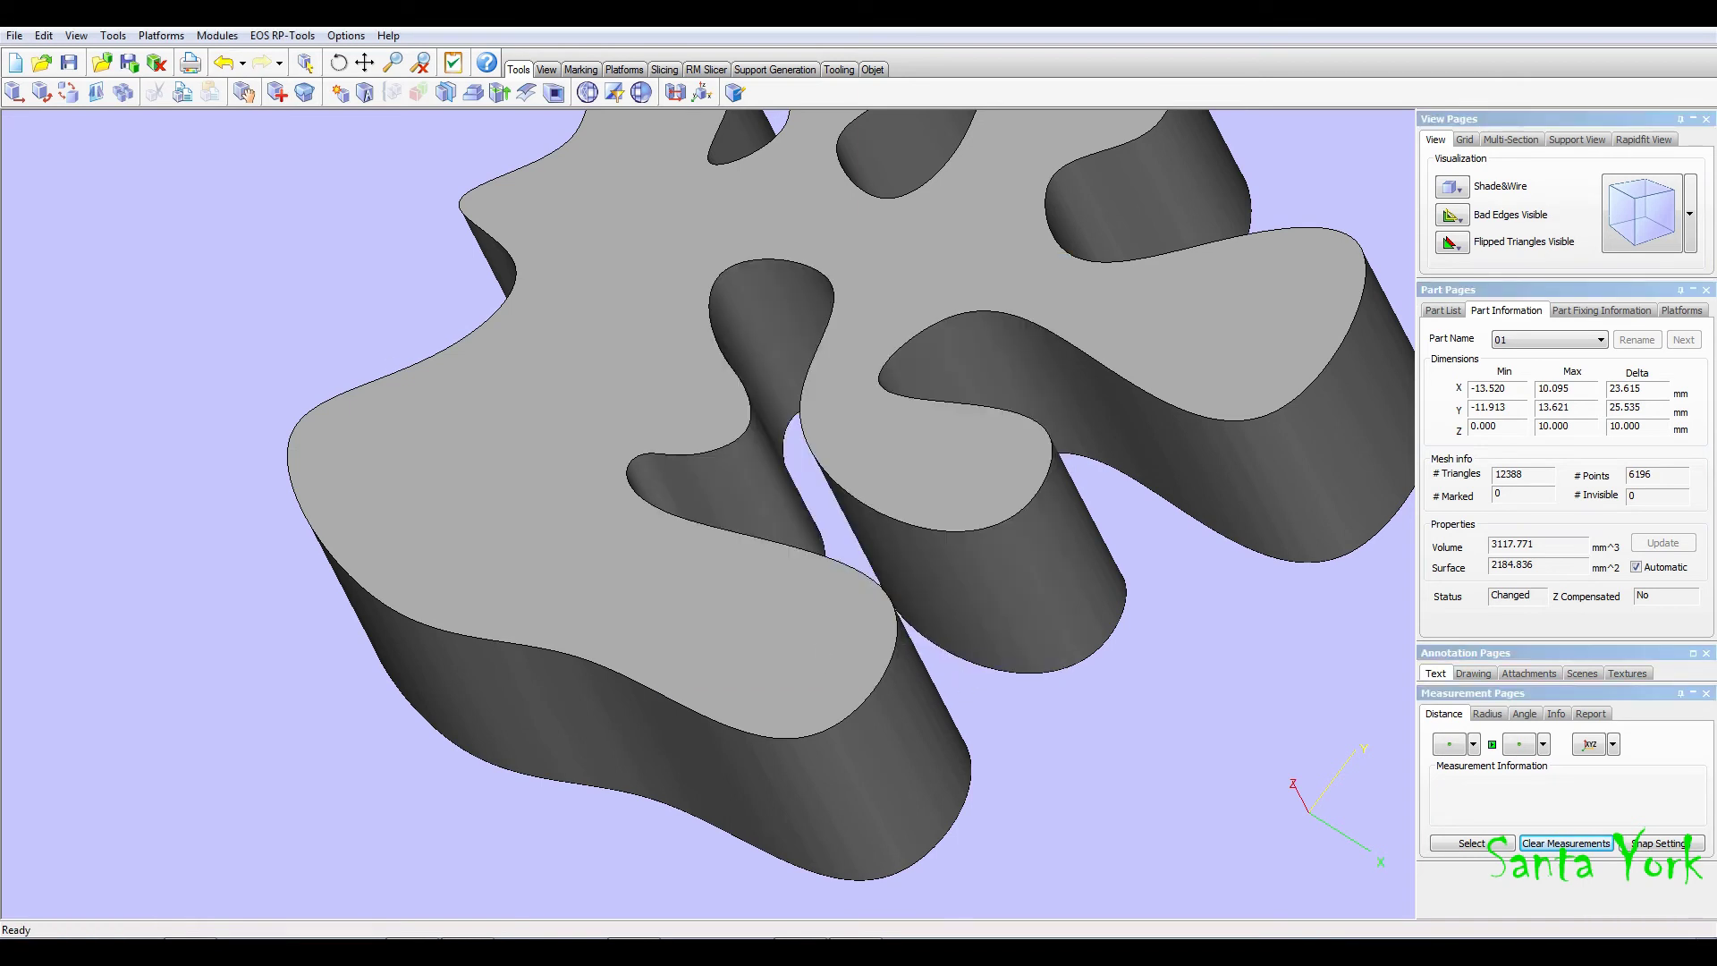
# - Save the reduced part as 01 in the STL folder, overwriting the existing file
pyautogui.click(13, 38)
pyautogui.click(159, 177)
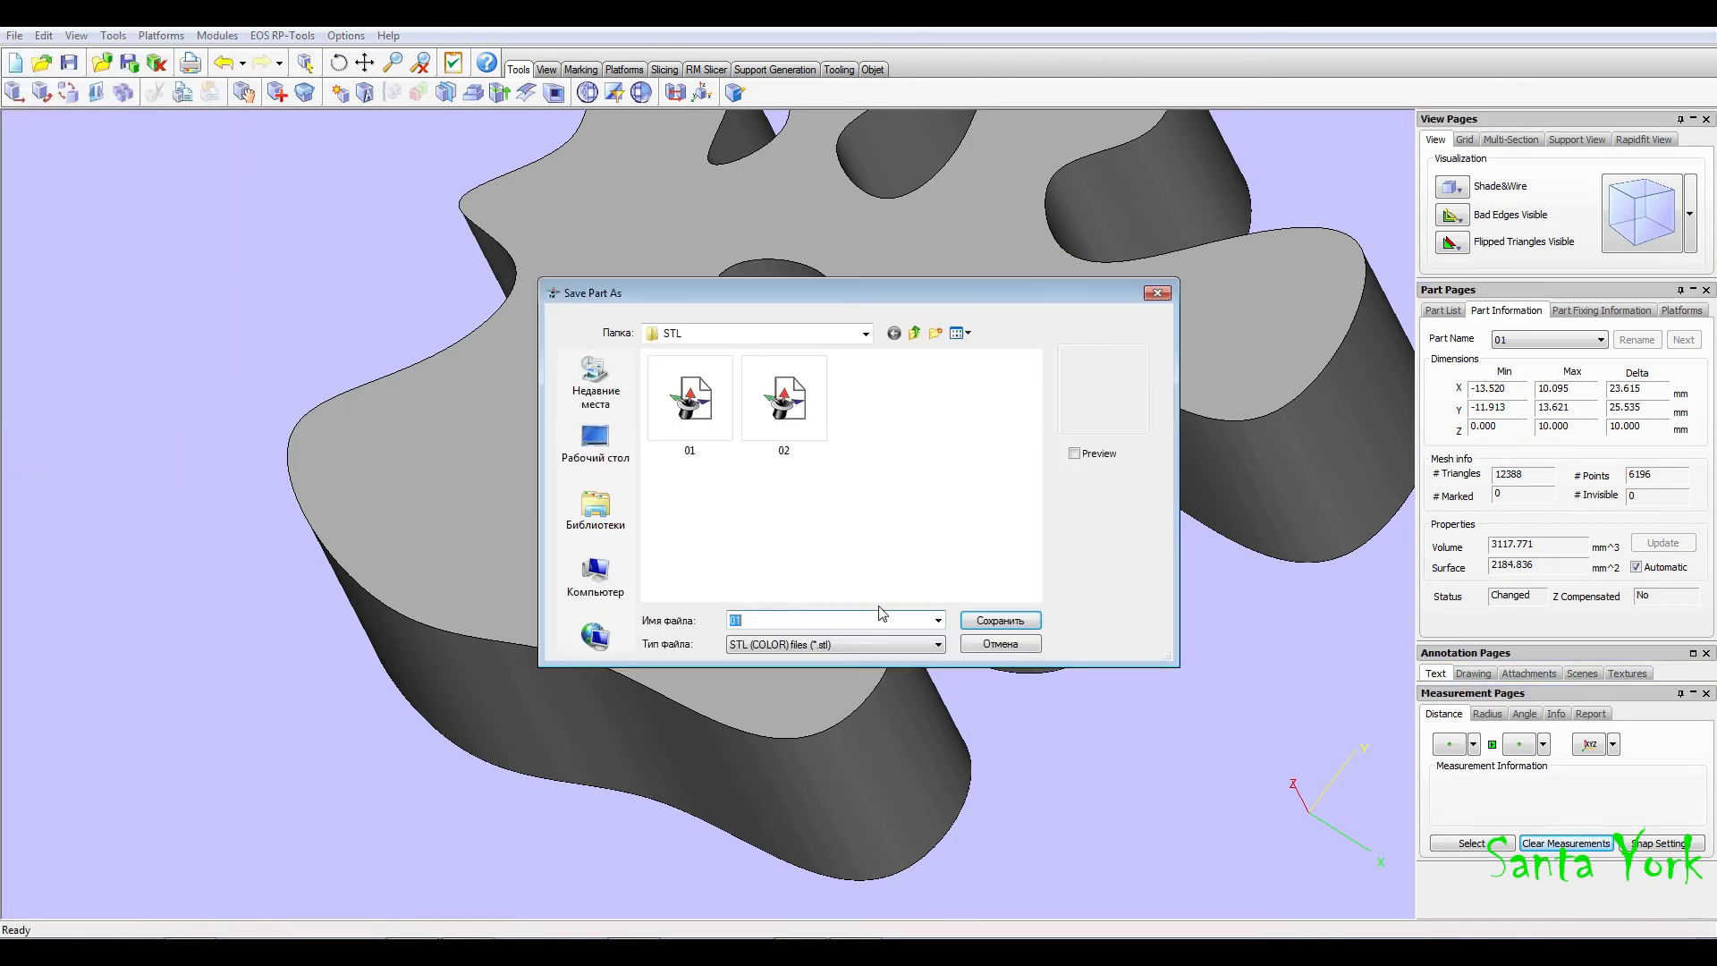
pyautogui.click(983, 622)
pyautogui.click(911, 486)
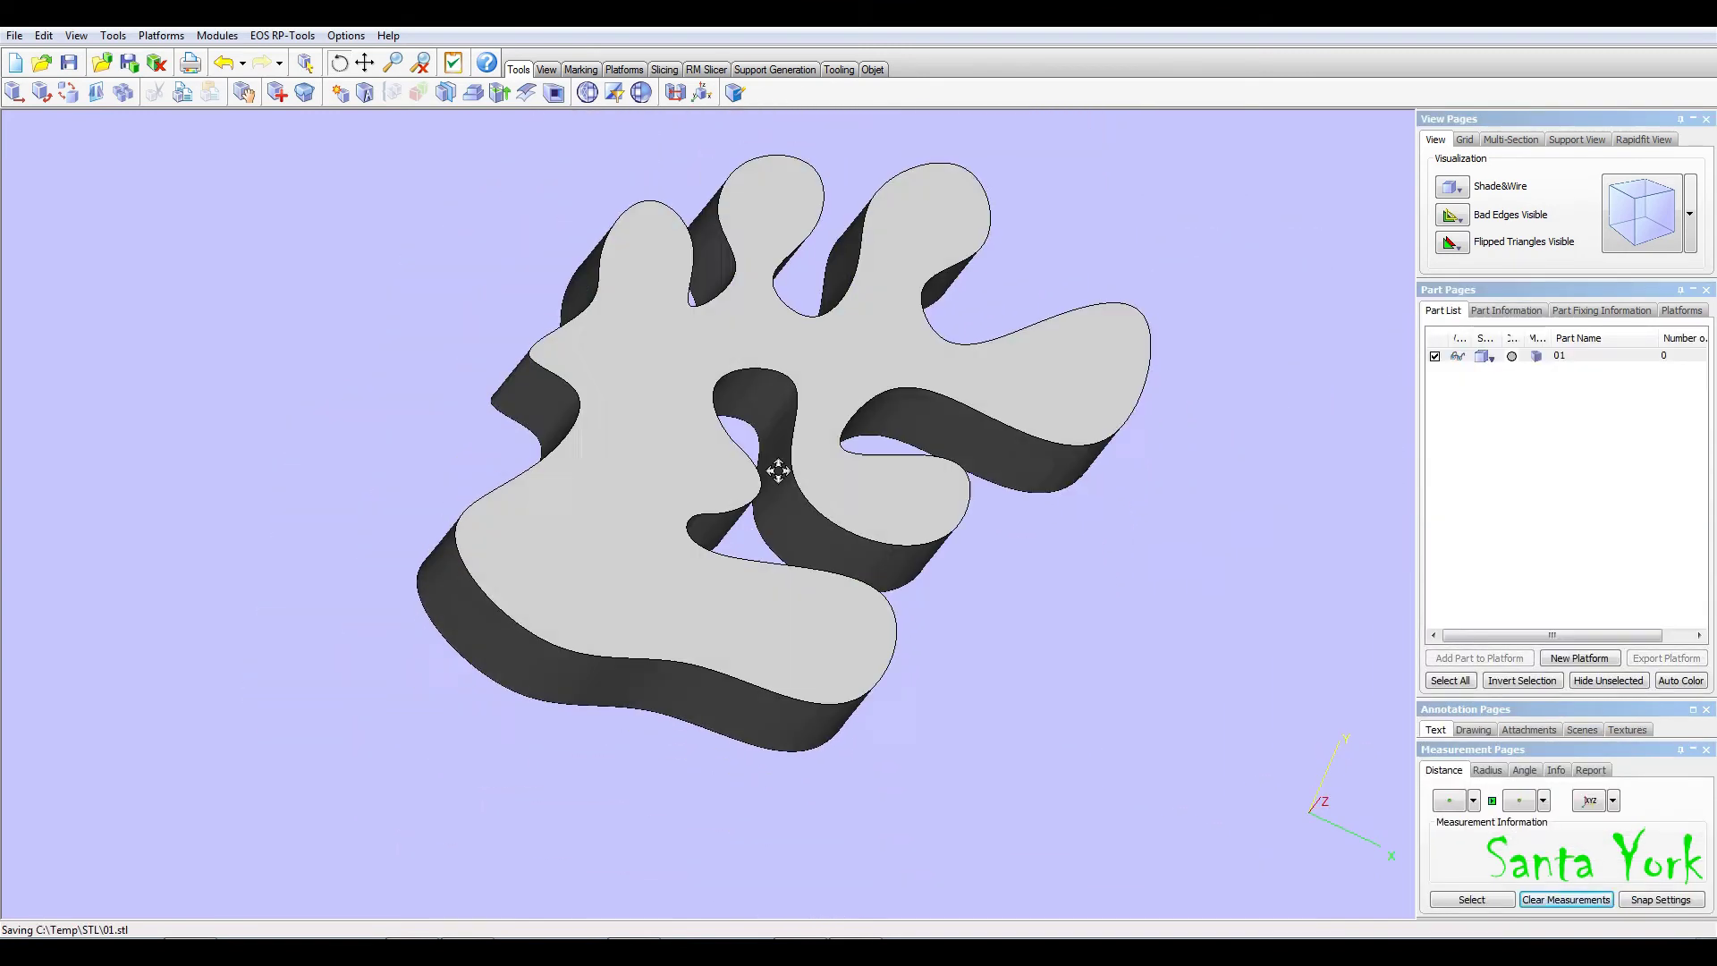
# - Close part 01 without saving again and compare the file sizes of 02 and 01 in the STL folder
pyautogui.click(1704, 30)
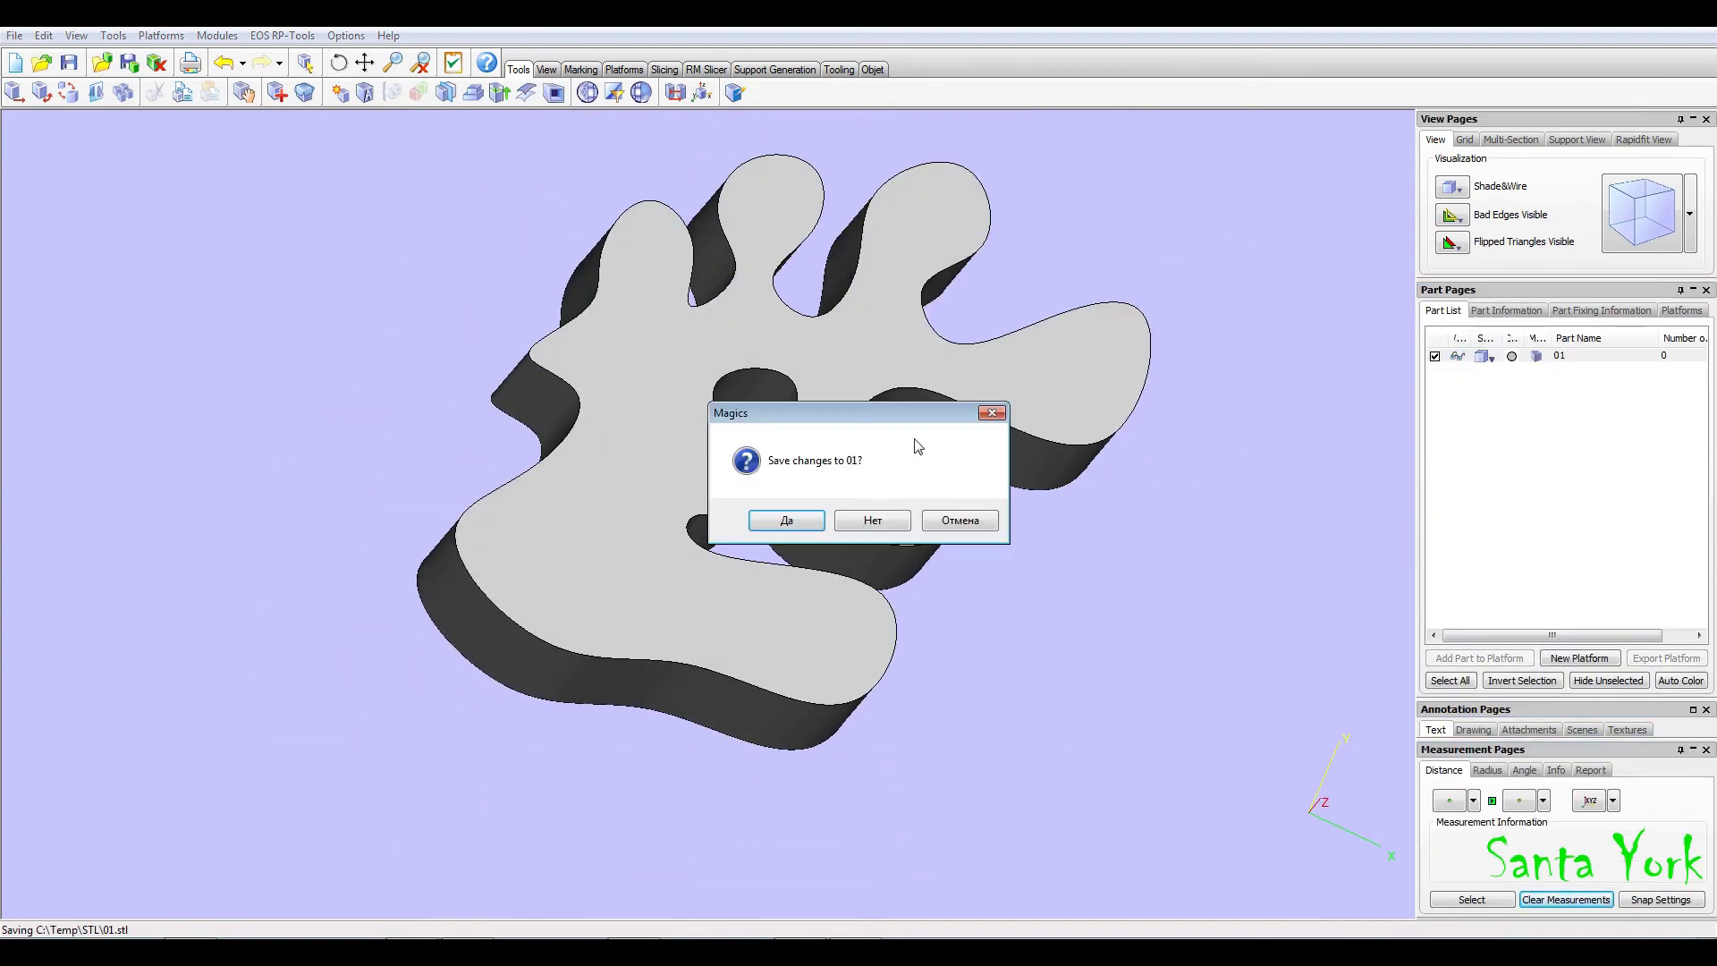
pyautogui.click(877, 521)
pyautogui.click(325, 163)
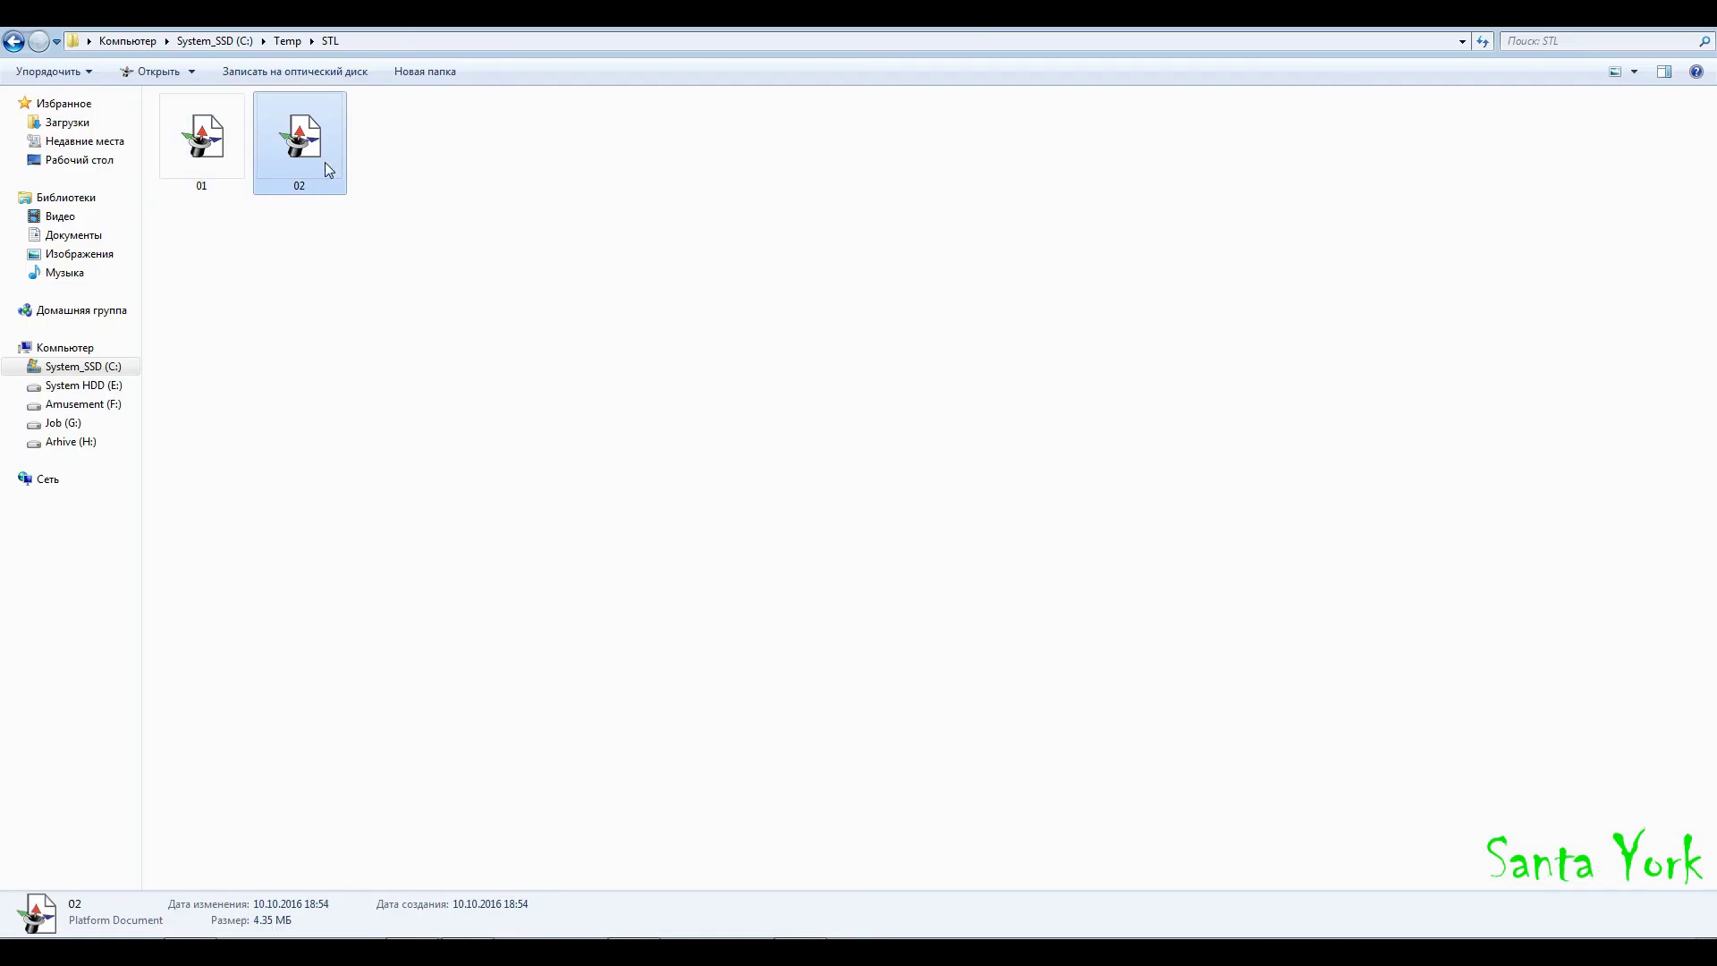
pyautogui.click(239, 152)
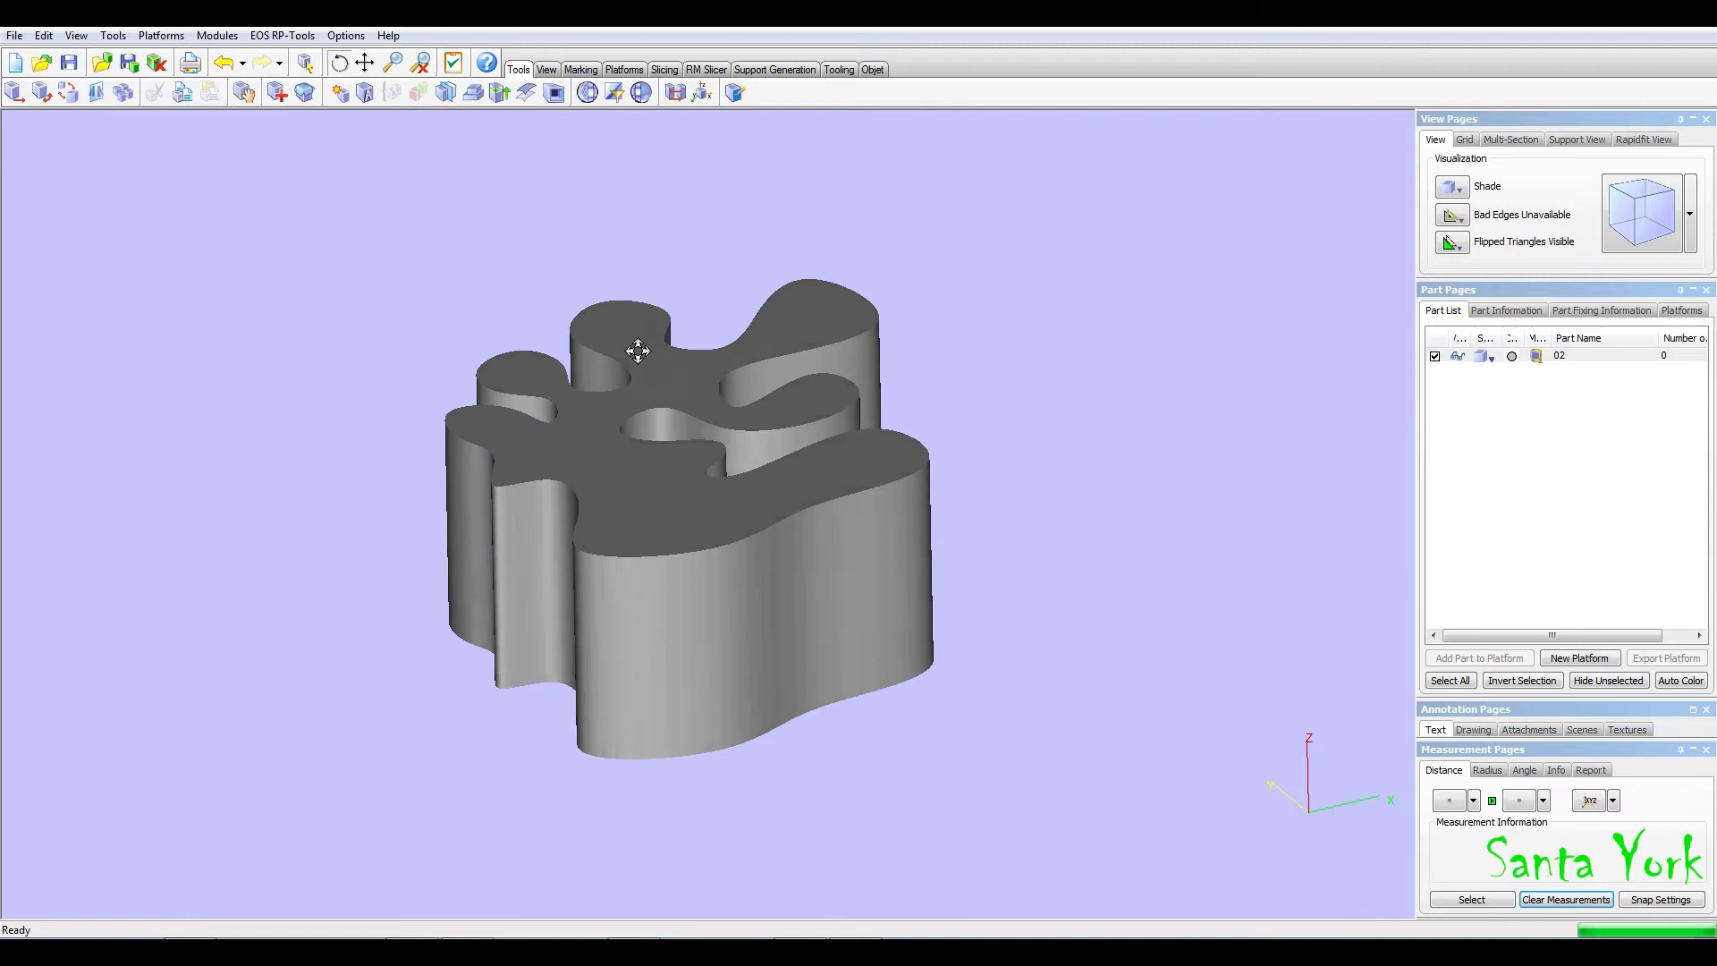
# - Open file 02 in Magics, display it in Shade&Wire mode and examine the part from several angles
pyautogui.moveTo(659, 368); pyautogui.dragTo(567, 533, button='right')
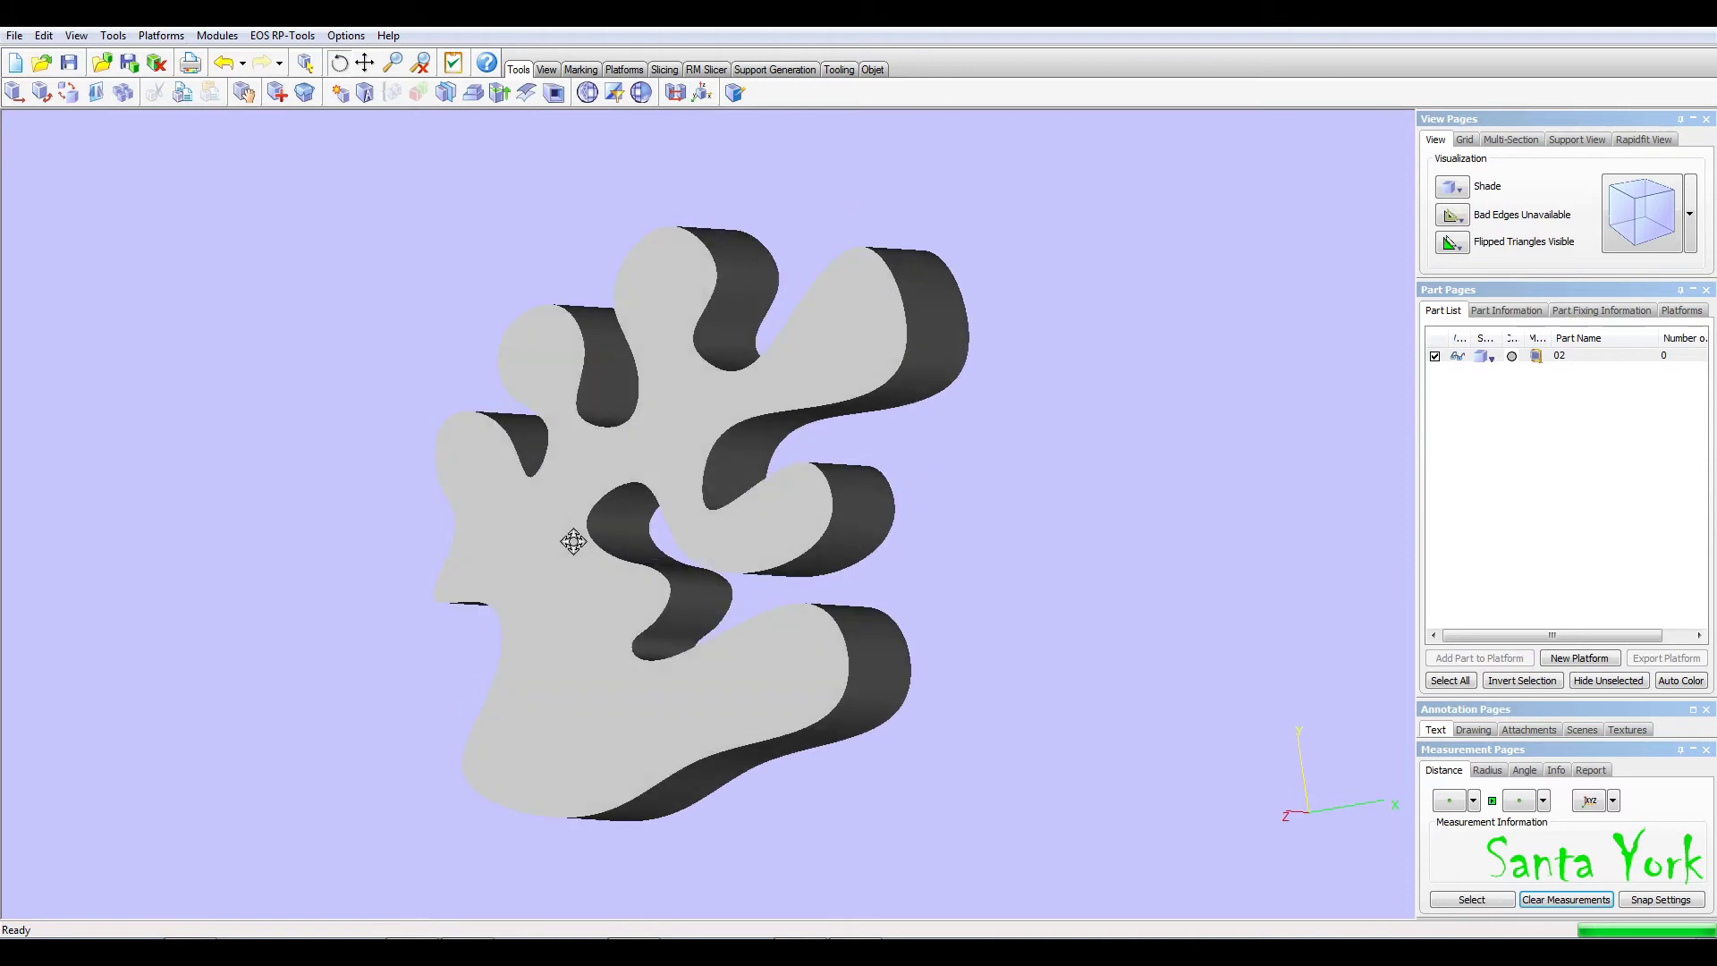
pyautogui.scroll(5, 642, 594)
pyautogui.scroll(2, 642, 595)
pyautogui.click(1452, 186)
pyautogui.click(1471, 253)
pyautogui.moveTo(843, 582)
pyautogui.mouseDown(button='right')
pyautogui.moveTo(804, 509)
pyautogui.moveTo(712, 602)
pyautogui.moveTo(818, 510)
pyautogui.moveTo(847, 341)
pyautogui.moveTo(786, 372)
pyautogui.mouseUp(button='right')
pyautogui.scroll(-3, 760, 460)
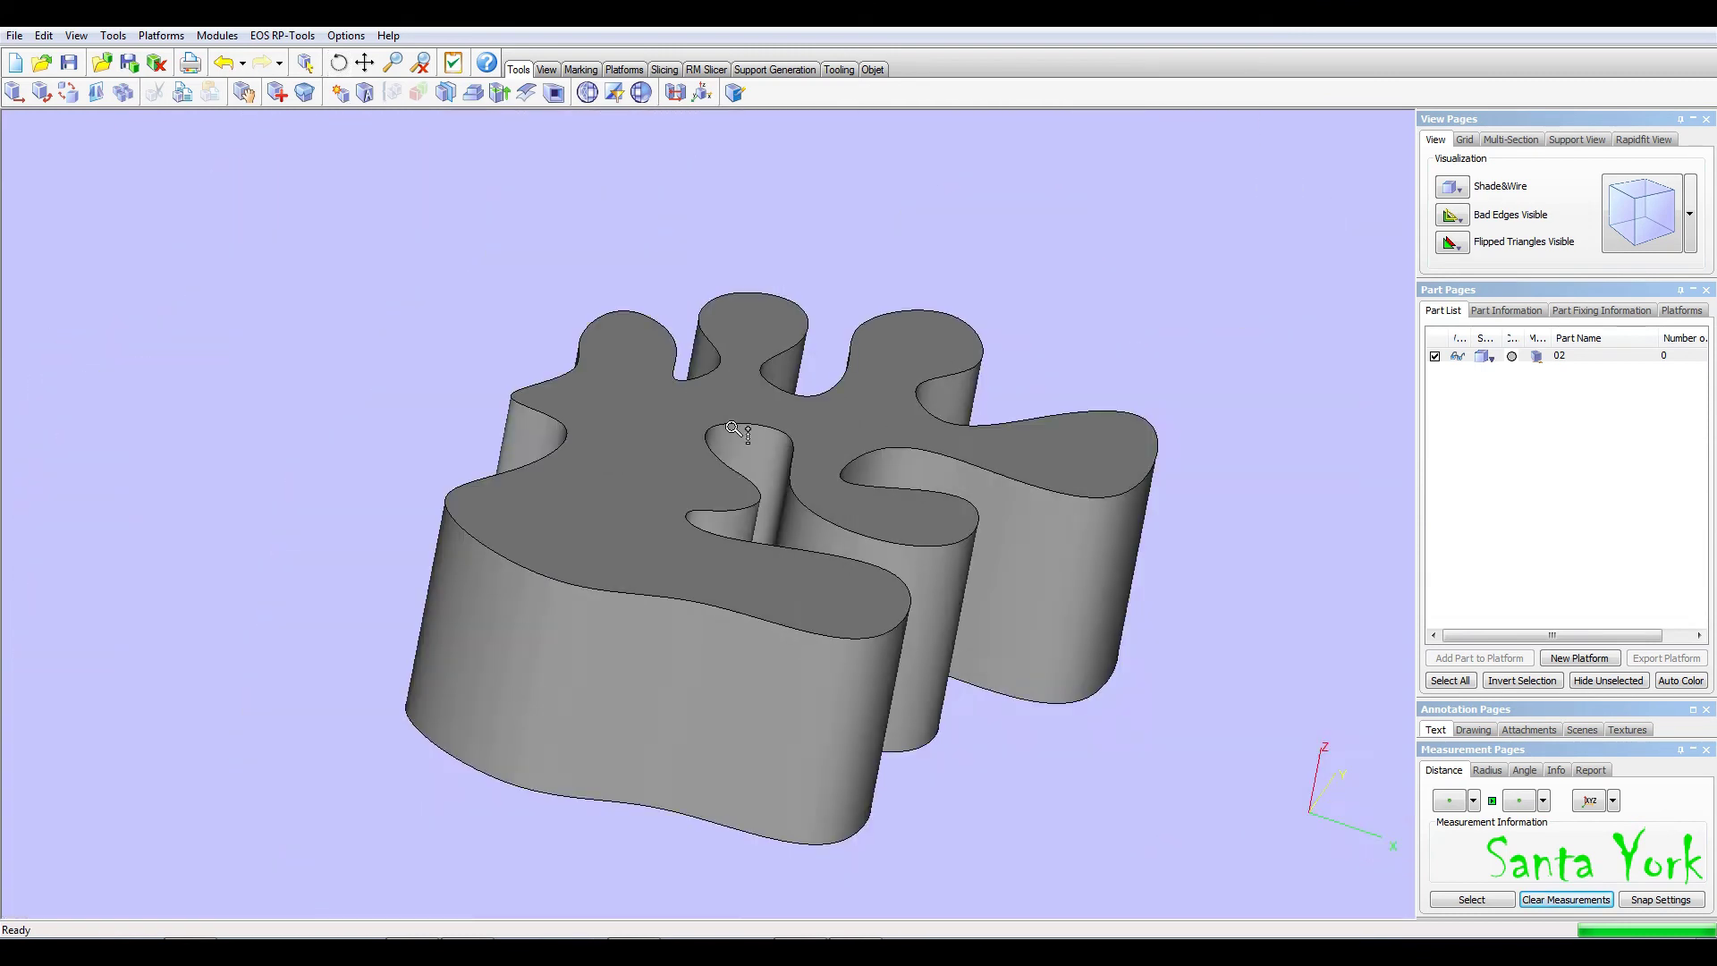
pyautogui.moveTo(760, 460); pyautogui.dragTo(677, 481, button='right')
# - Apply Triangle Reduction to part 02 with a 10° max angle and 5 iterations, and collapse its sharp triangles with a 5° angle
pyautogui.click(587, 92)
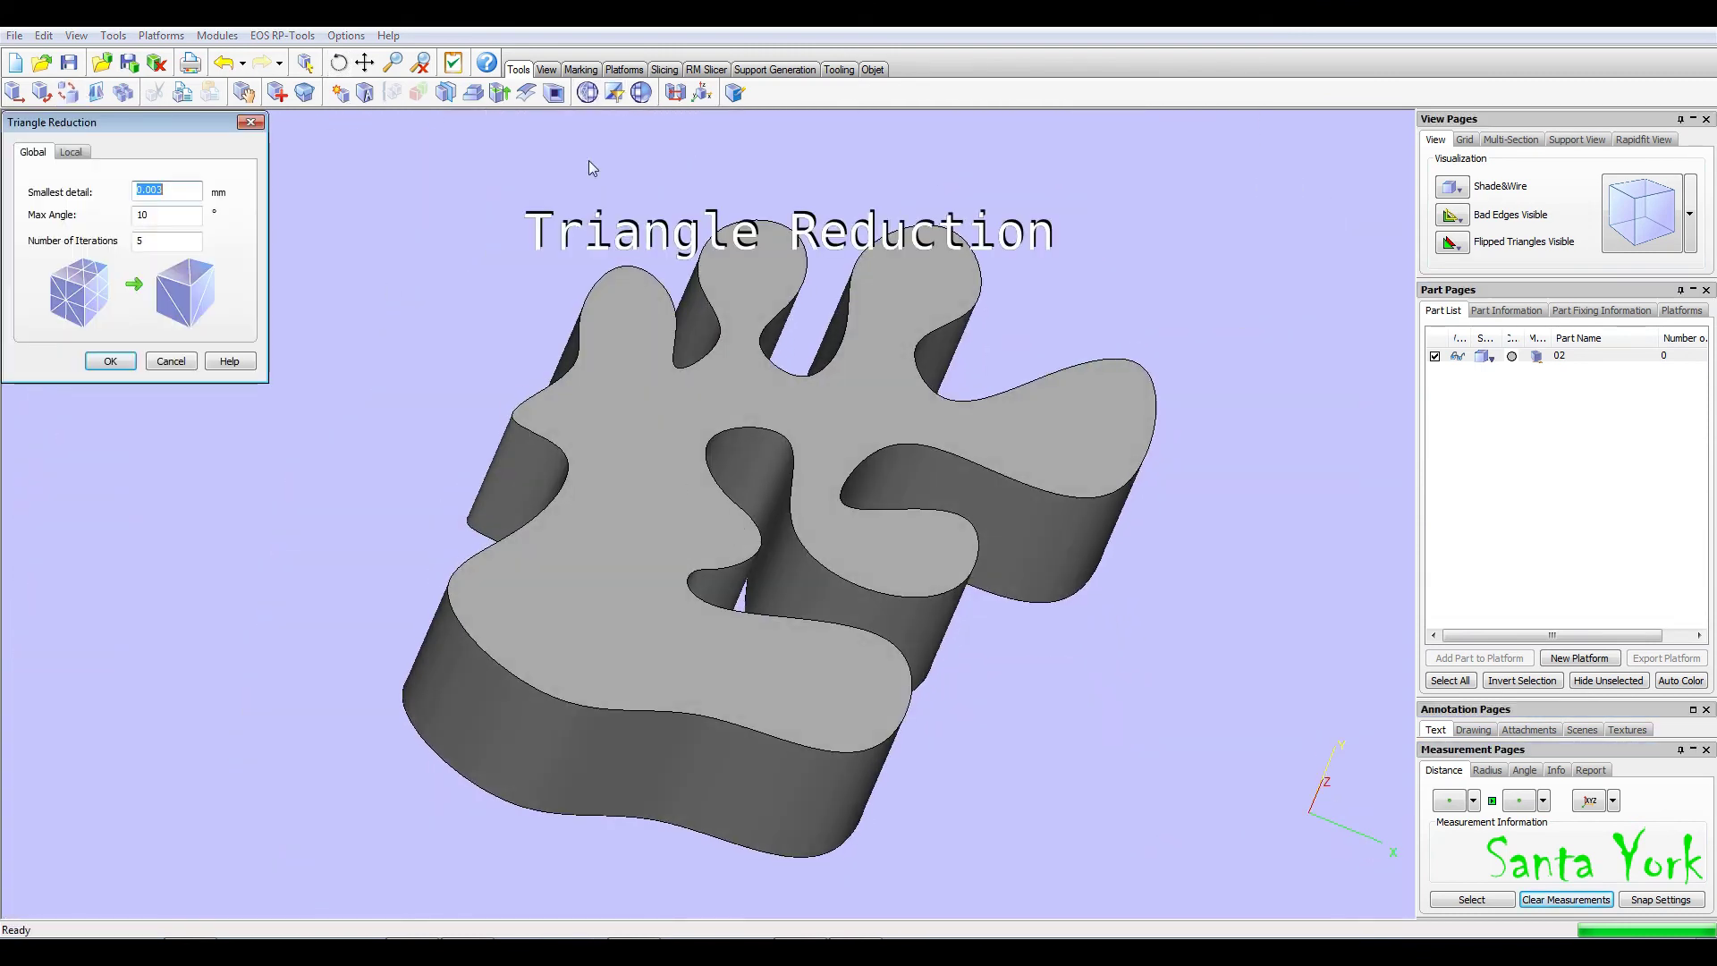
pyautogui.click(110, 360)
pyautogui.click(614, 92)
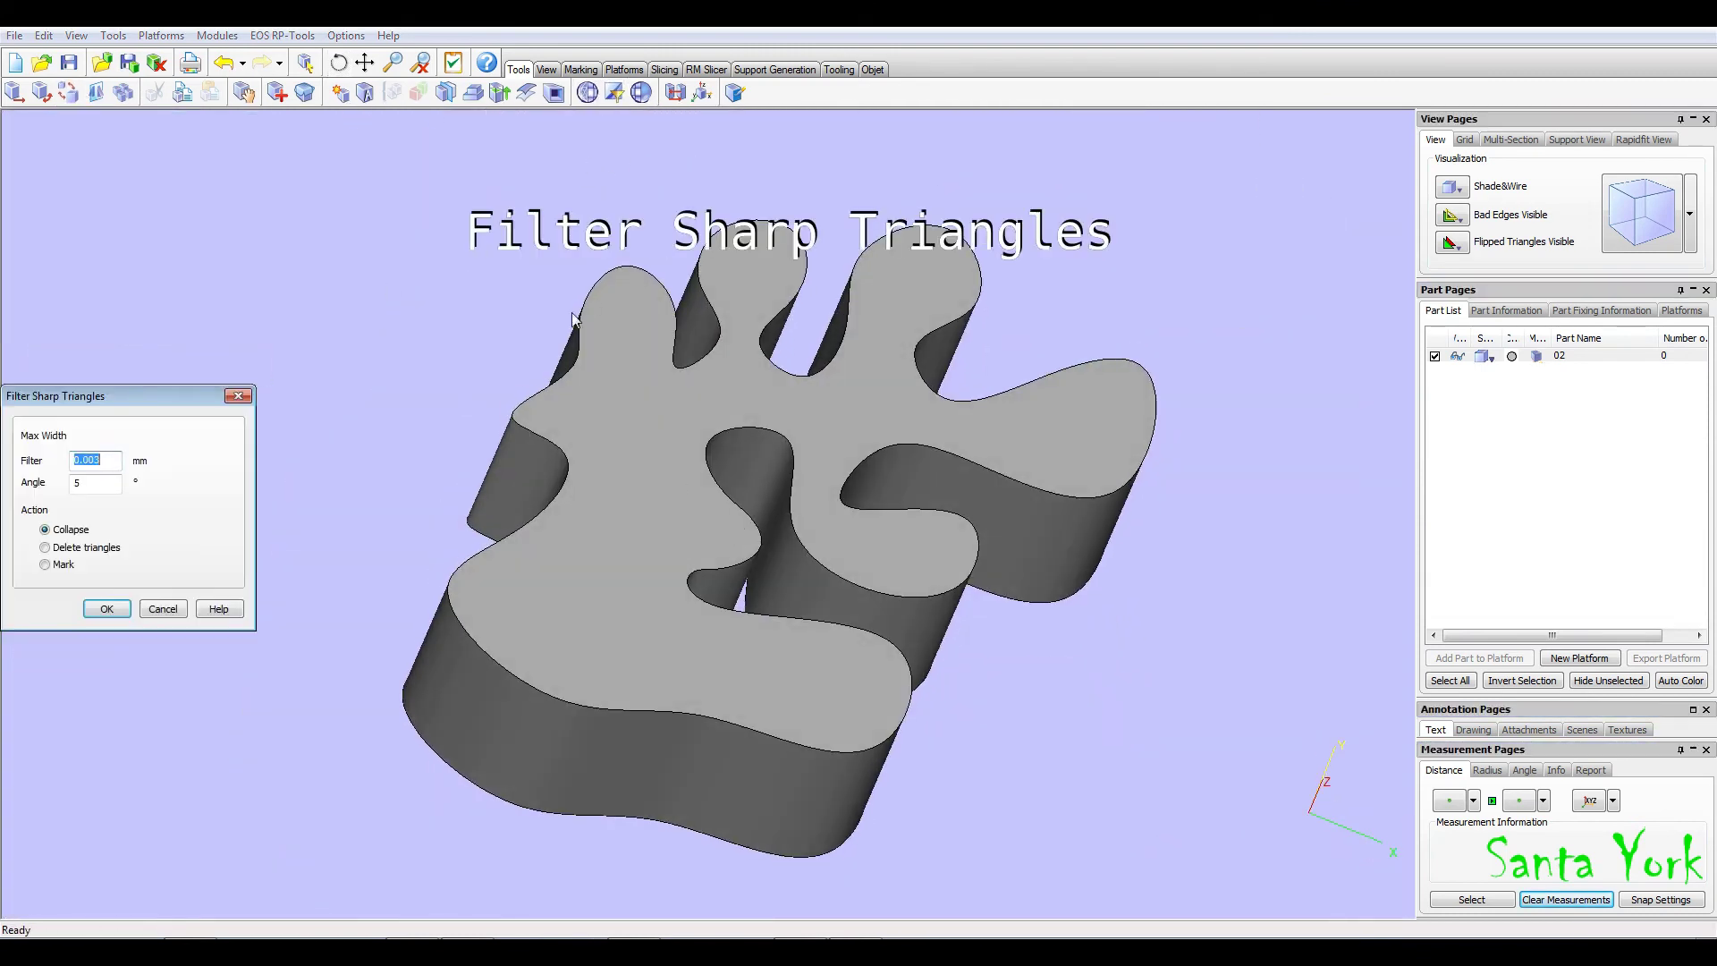
pyautogui.click(107, 609)
# - Run the Fix Wizard diagnostics on reduced part 02, including the check for intersecting triangles
pyautogui.click(277, 92)
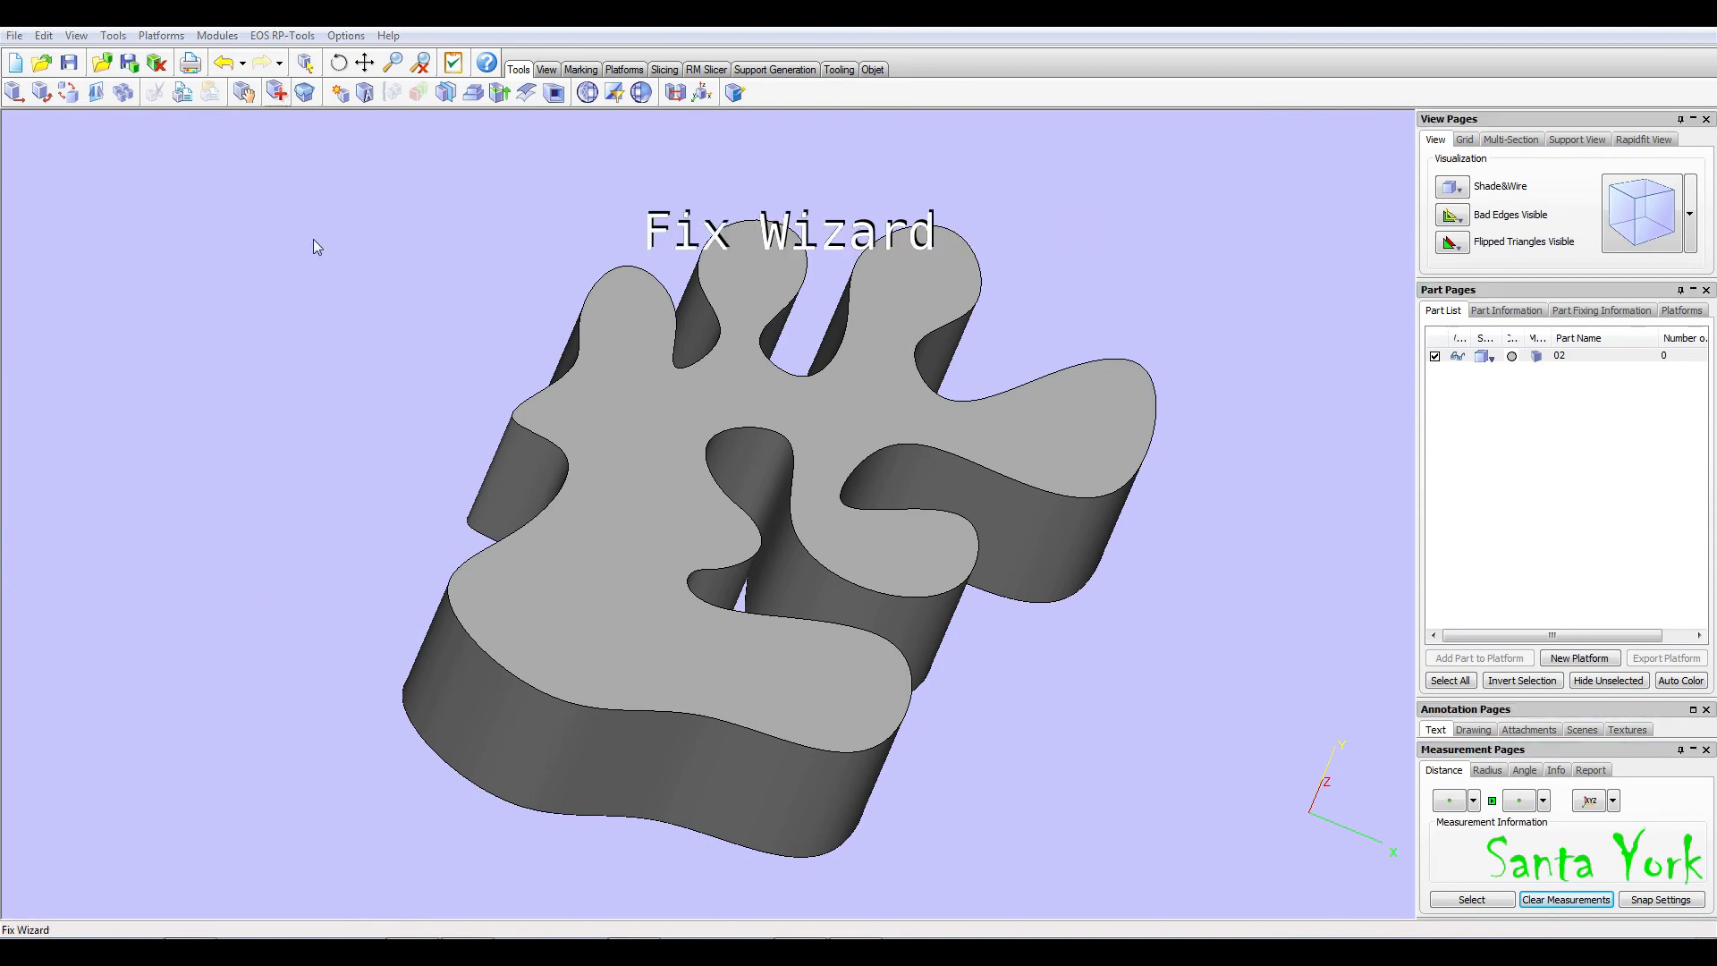
pyautogui.click(995, 624)
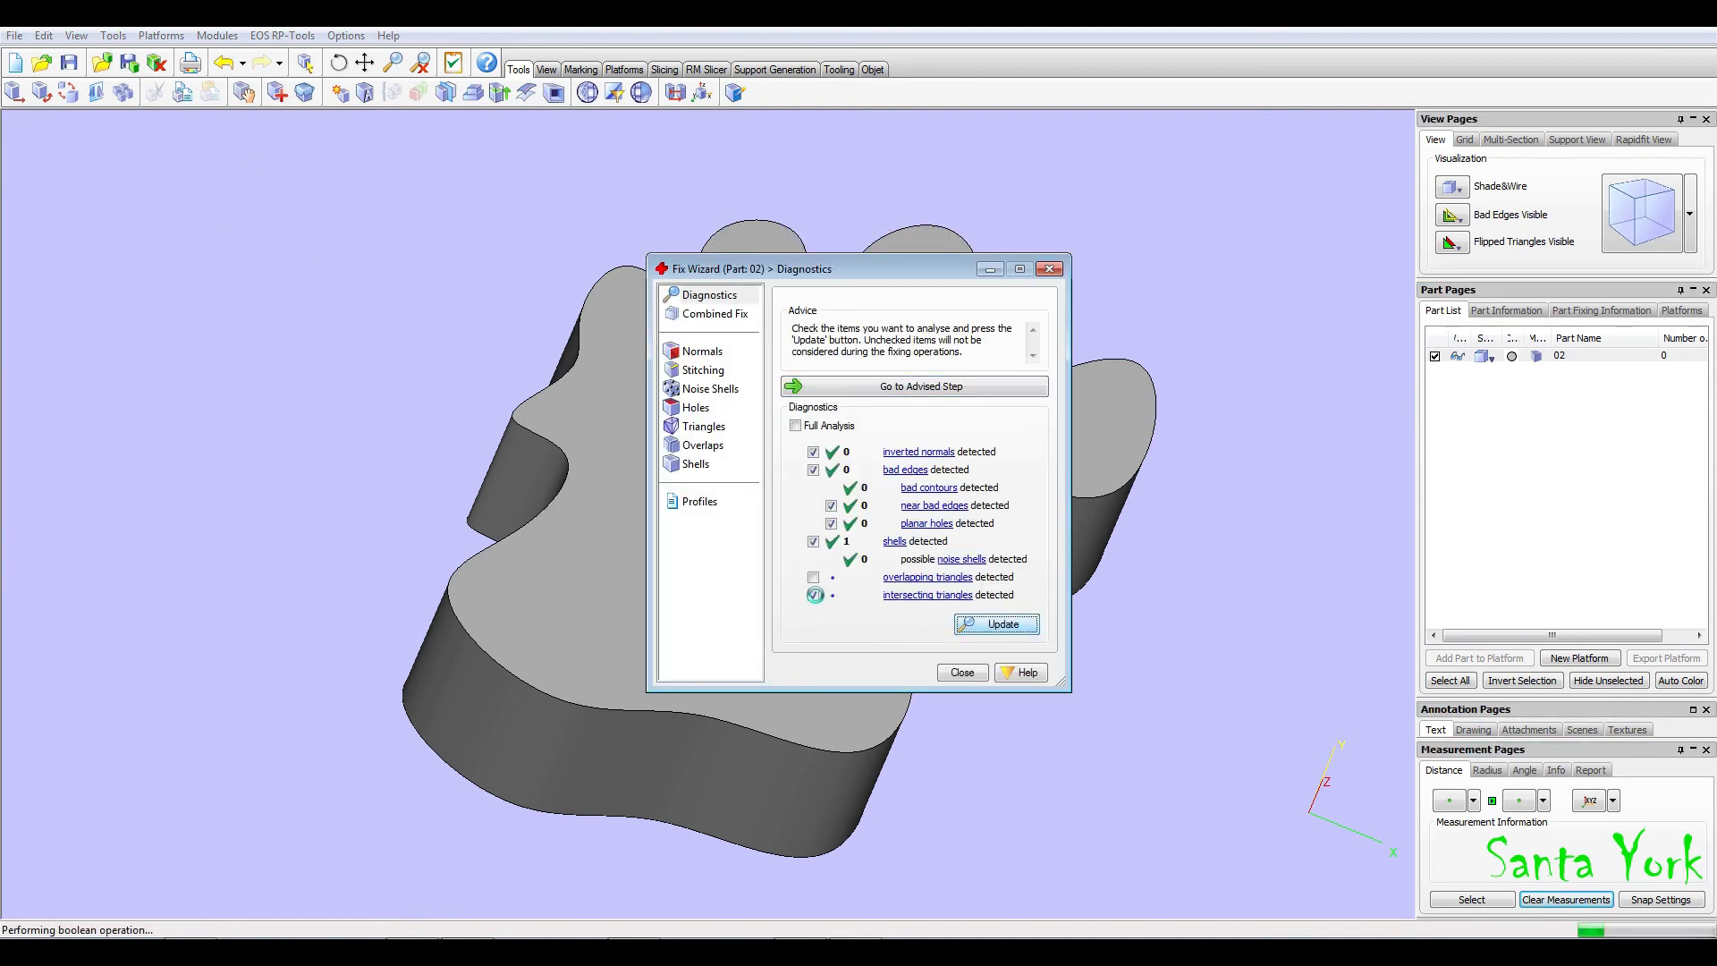
pyautogui.click(962, 673)
# - Save the reduced part as 02 in the STL folder, overwriting the existing file, and close it without saving again
pyautogui.moveTo(874, 528); pyautogui.dragTo(695, 478, button='right')
pyautogui.click(14, 36)
pyautogui.click(172, 204)
pyautogui.click(990, 621)
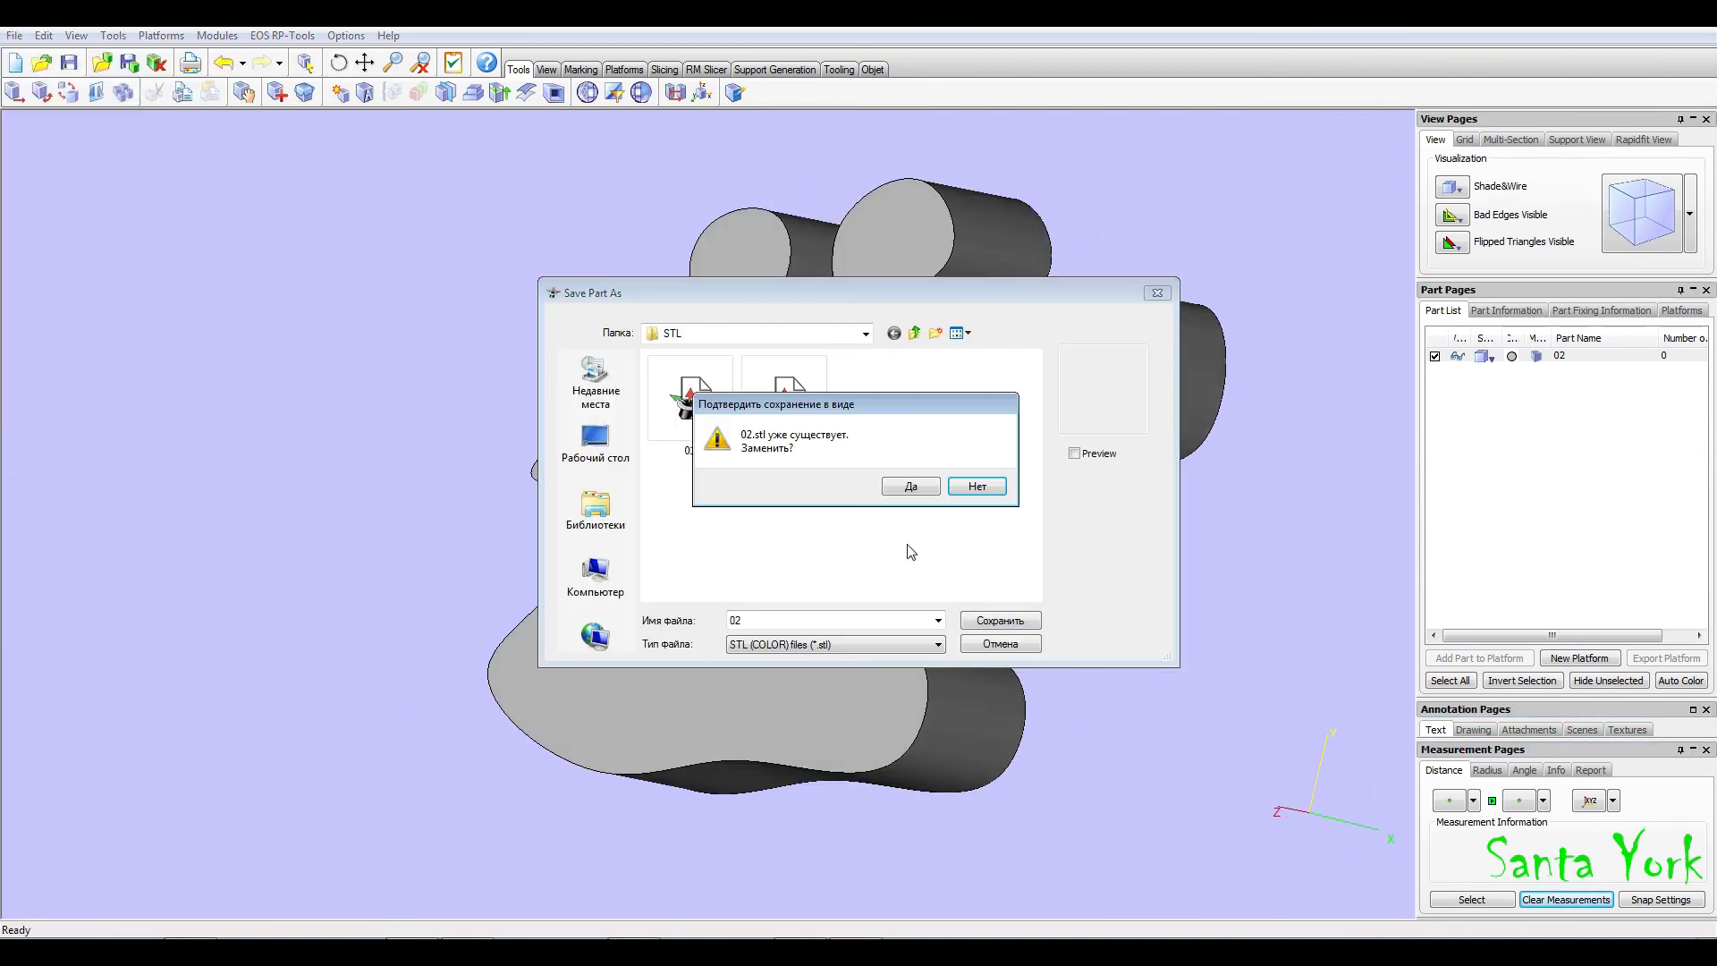
pyautogui.click(909, 485)
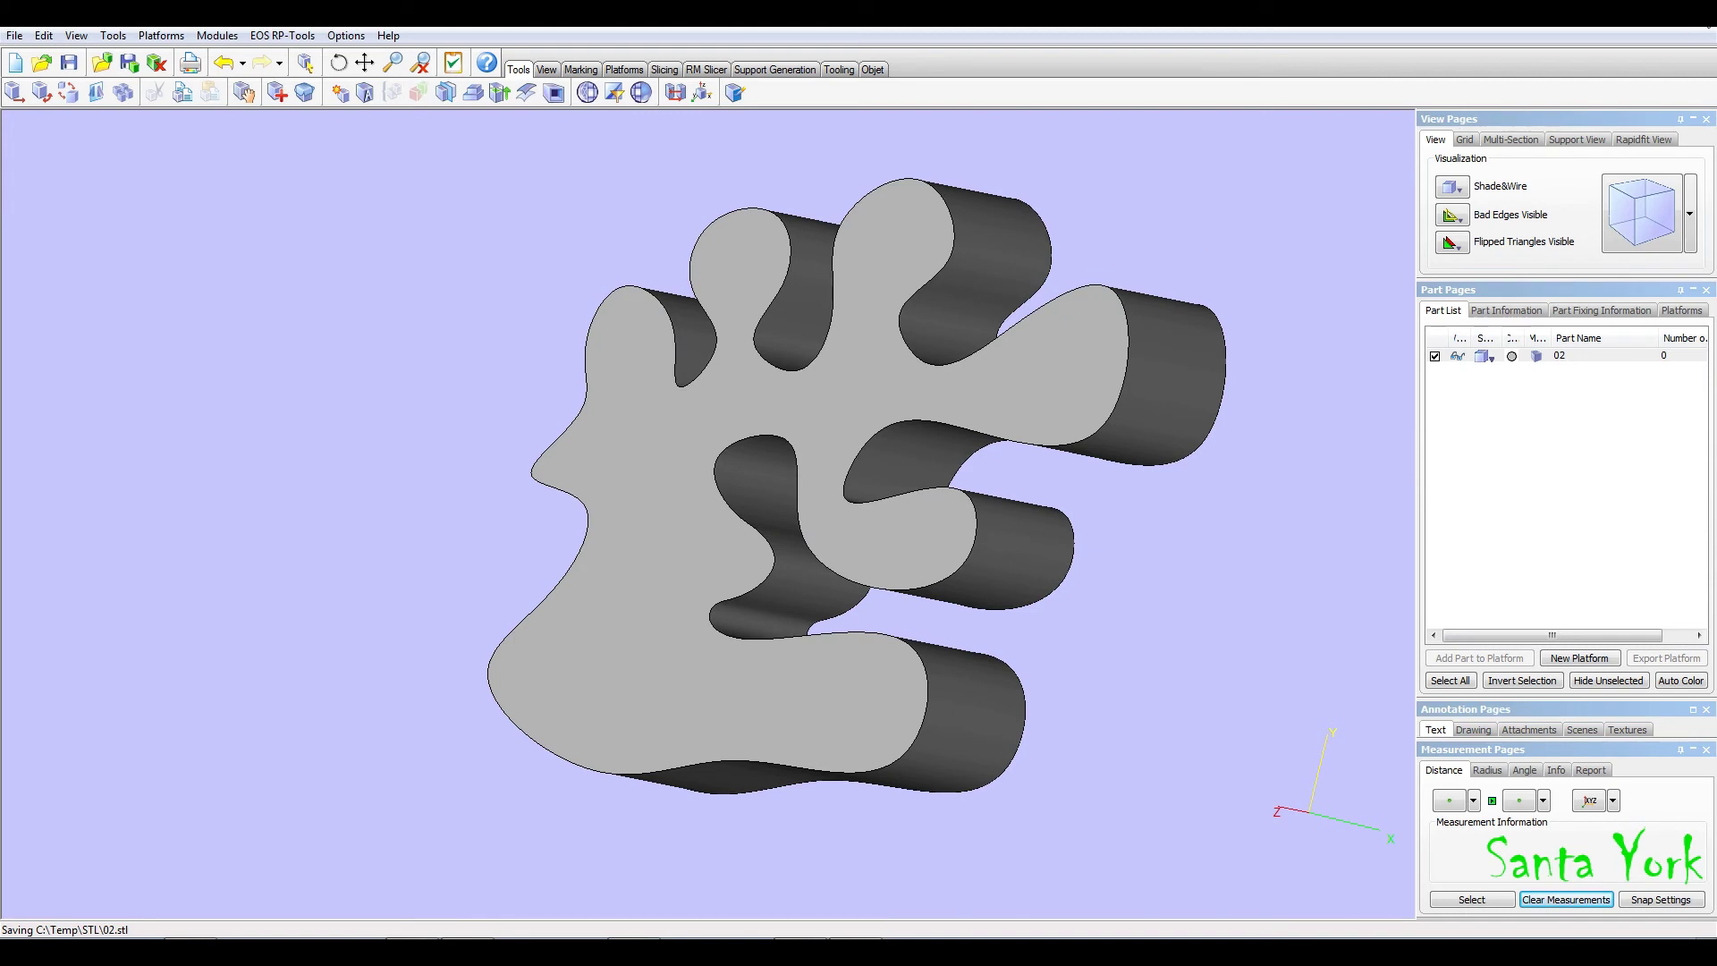
pyautogui.click(1703, 22)
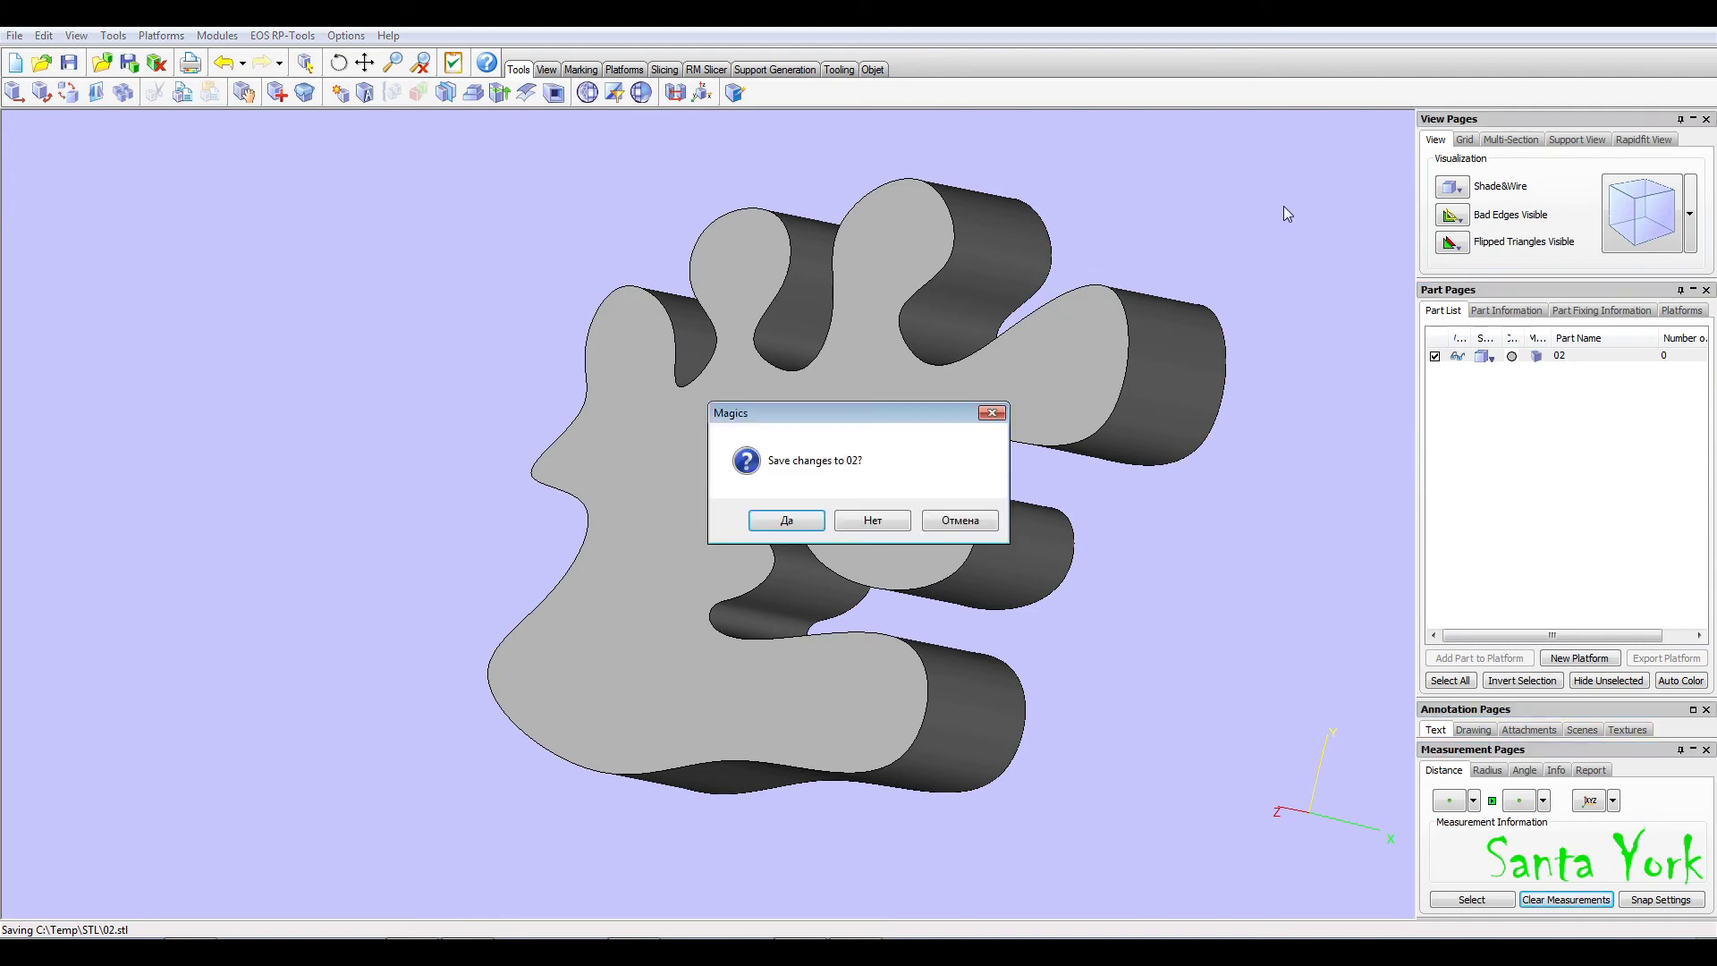
pyautogui.click(868, 524)
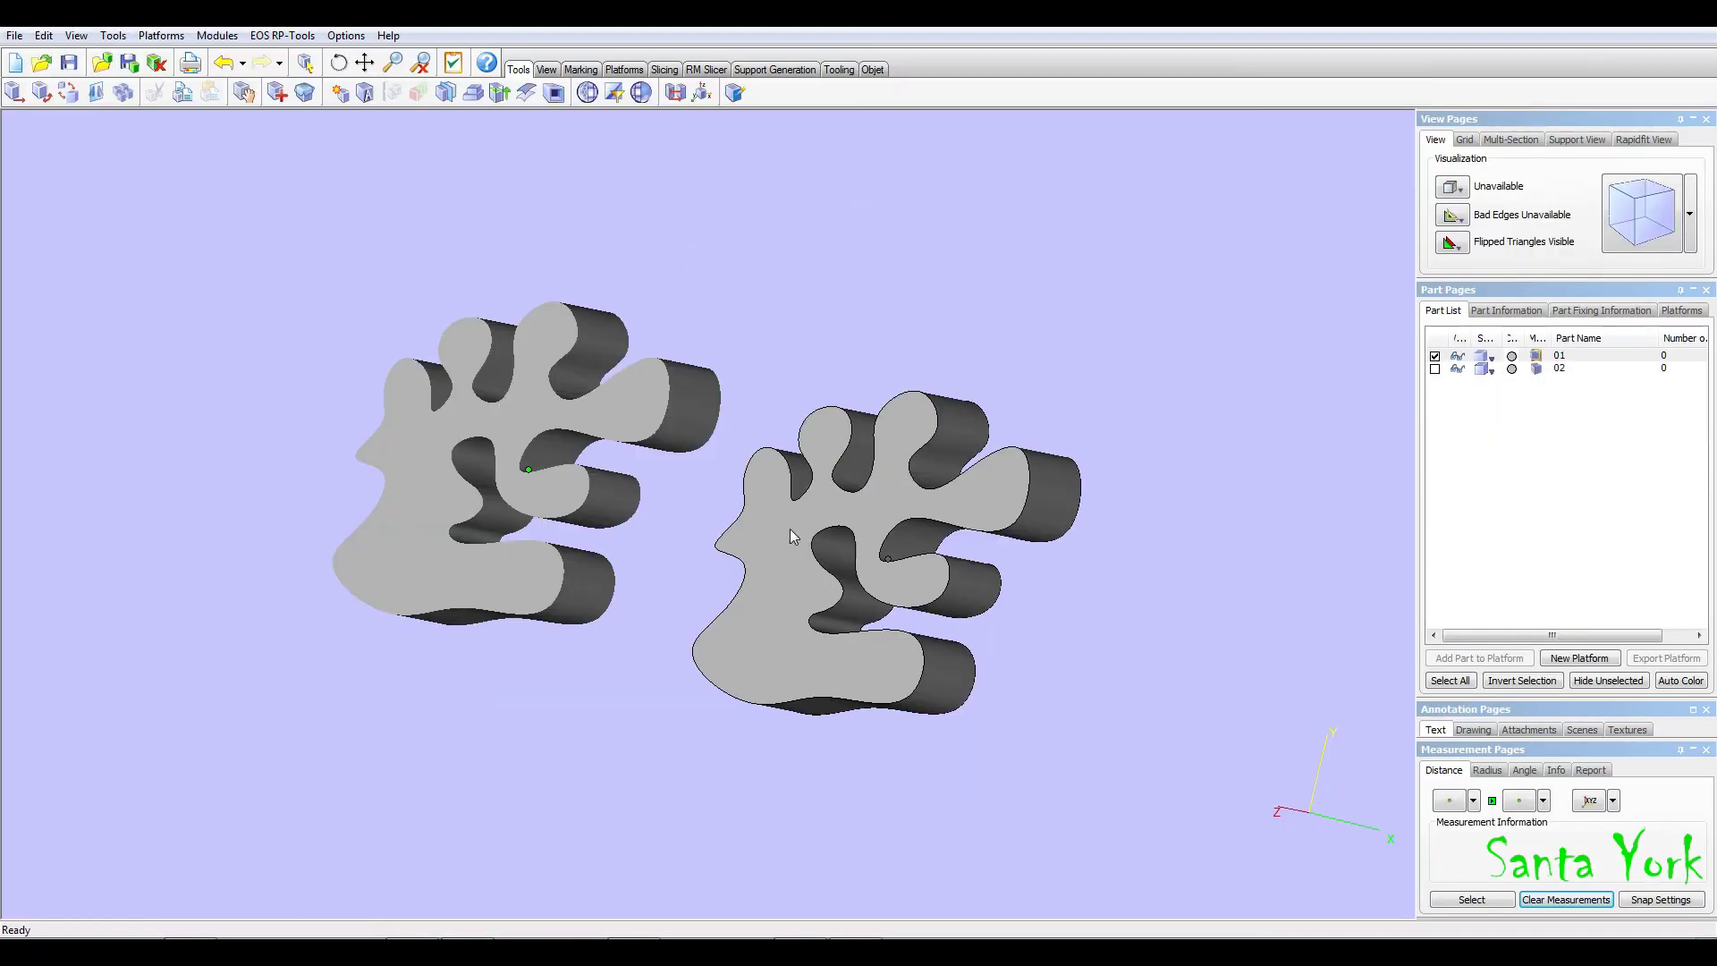
# - Display parts 01 and 02 together in Triangle mode and compare their reduced meshes on the caps and side walls
pyautogui.click(1452, 186)
pyautogui.click(1484, 238)
pyautogui.click(1447, 196)
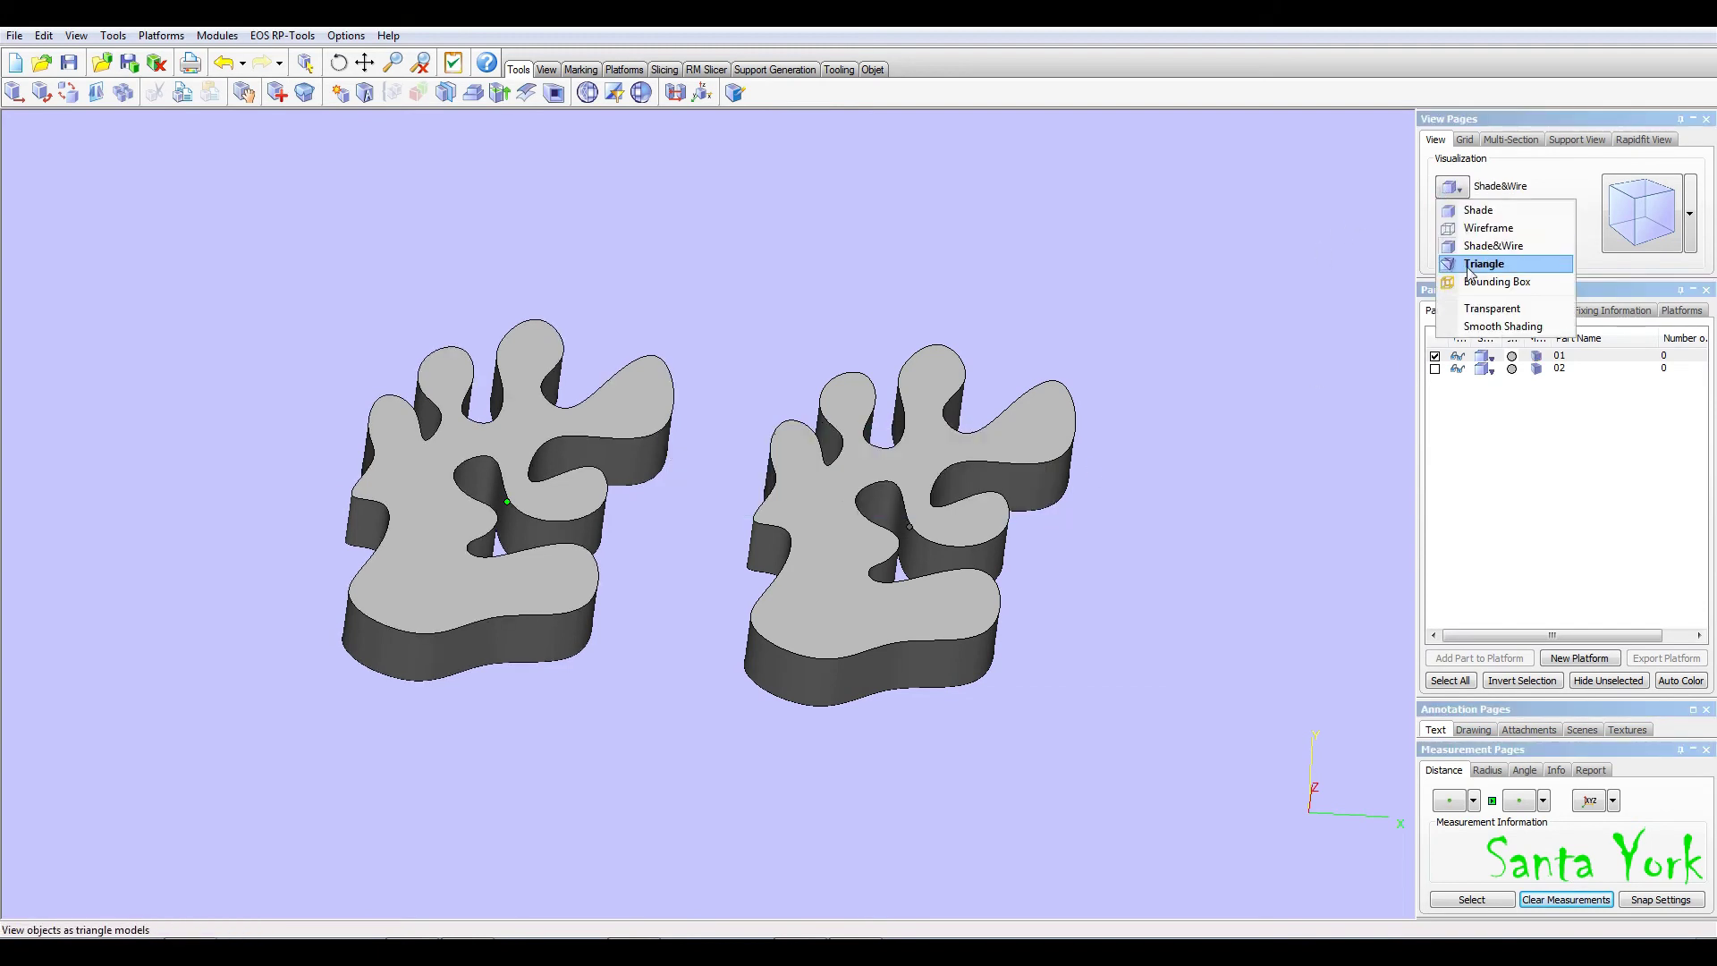
pyautogui.click(1468, 267)
pyautogui.moveTo(684, 647); pyautogui.dragTo(613, 680, button='right')
pyautogui.scroll(4, 588, 628)
pyautogui.moveTo(528, 627); pyautogui.dragTo(626, 523, button='right')
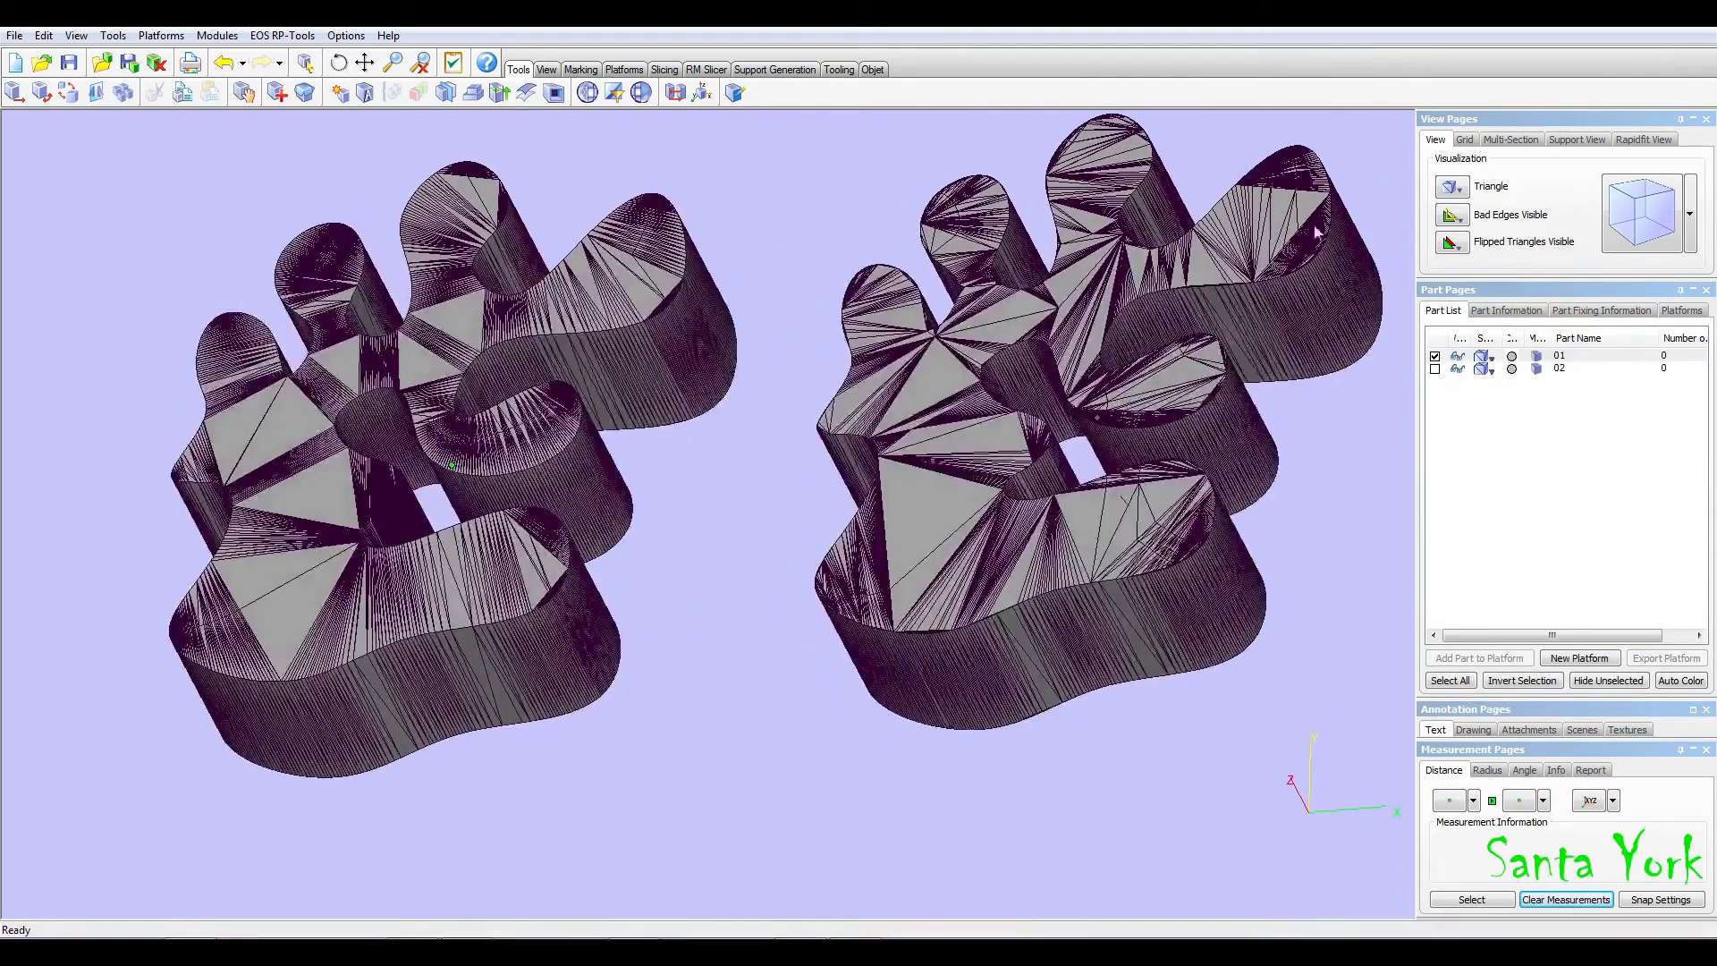
# - Close Magics without saving and check the size of file 01 in its properties
pyautogui.click(1699, 27)
pyautogui.click(874, 521)
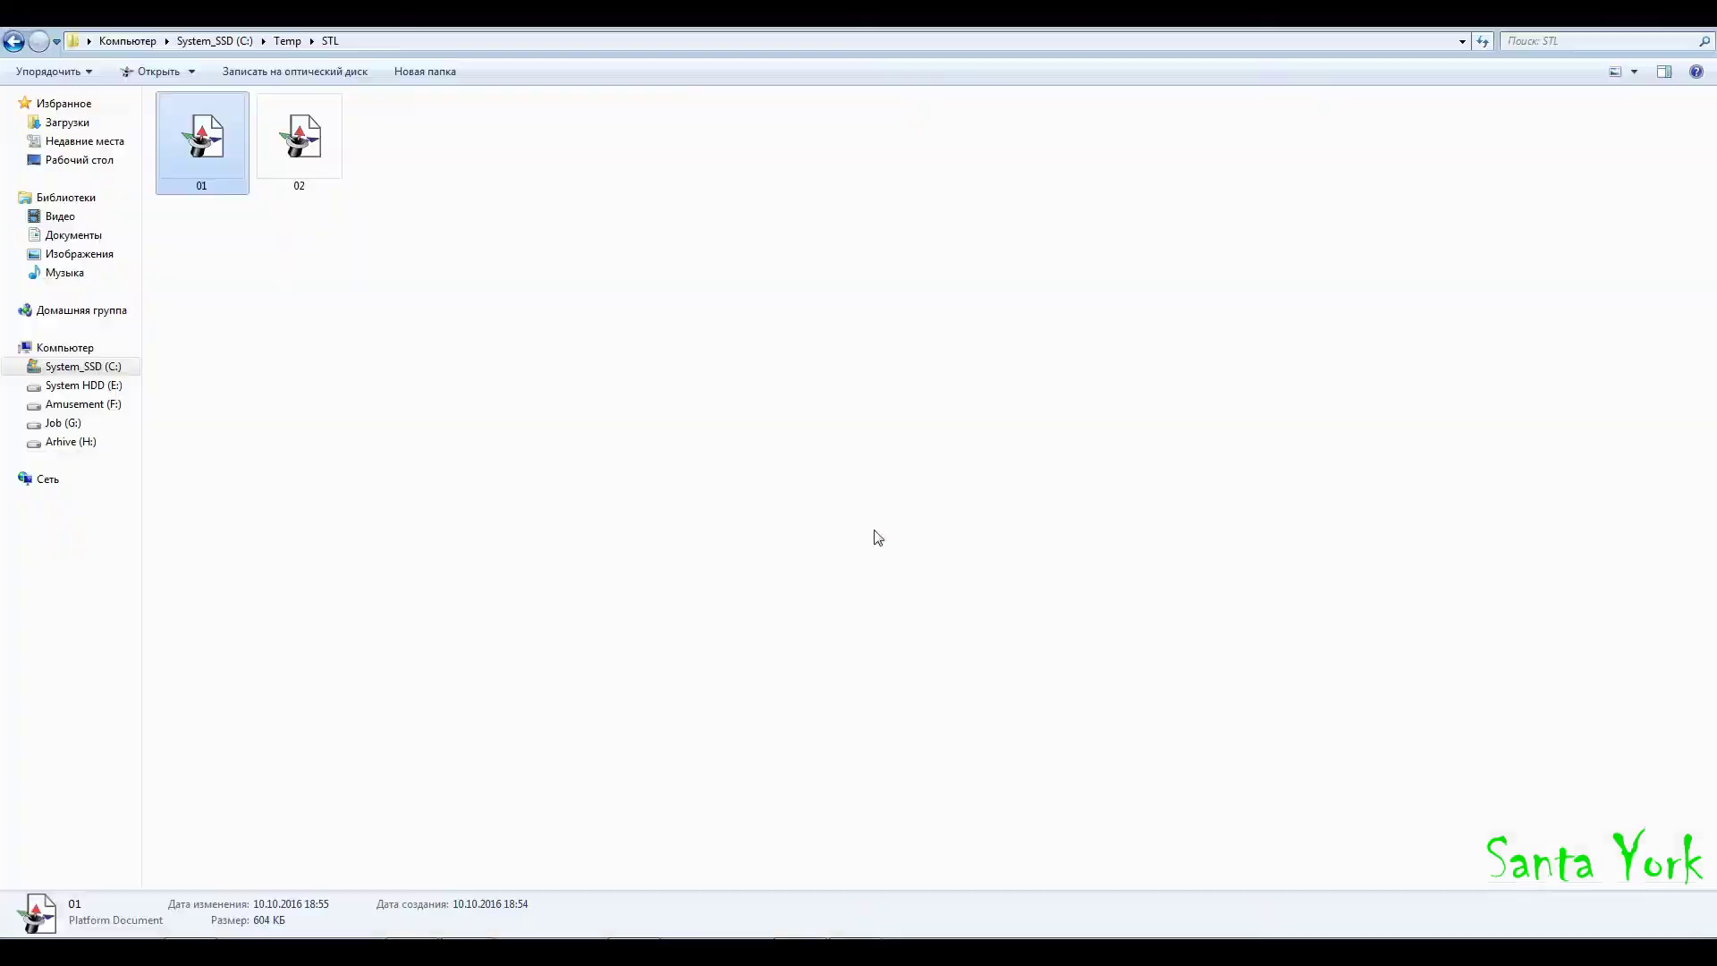
pyautogui.rightClick(212, 173)
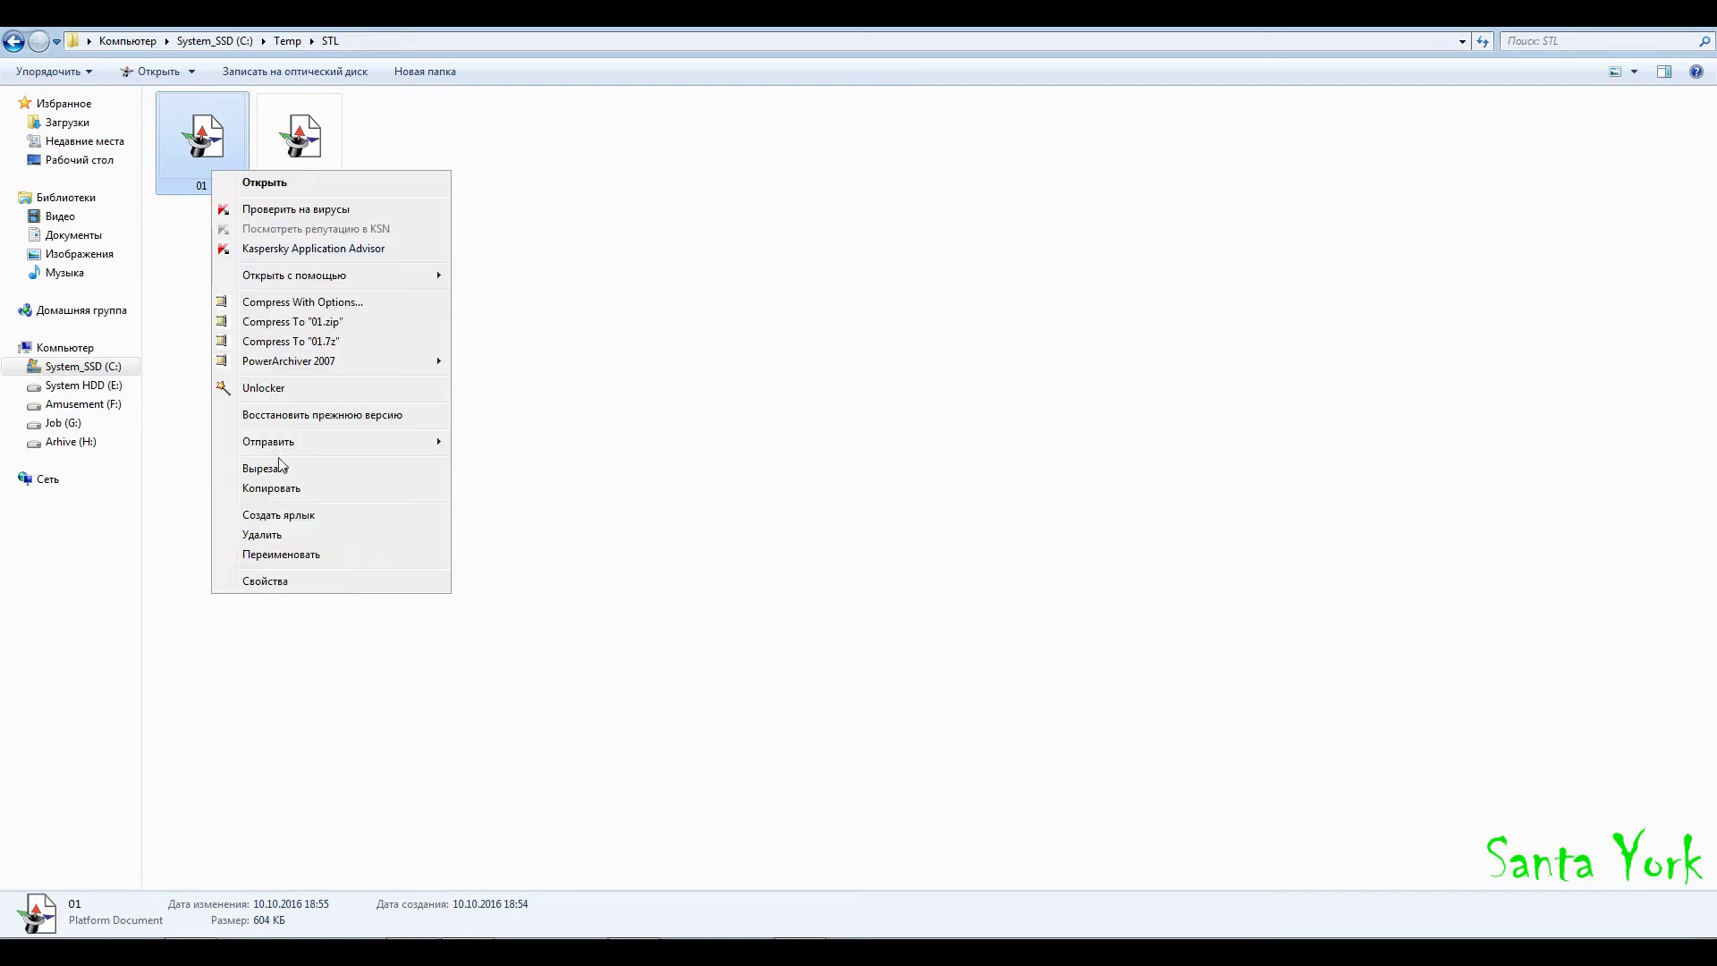
pyautogui.click(279, 579)
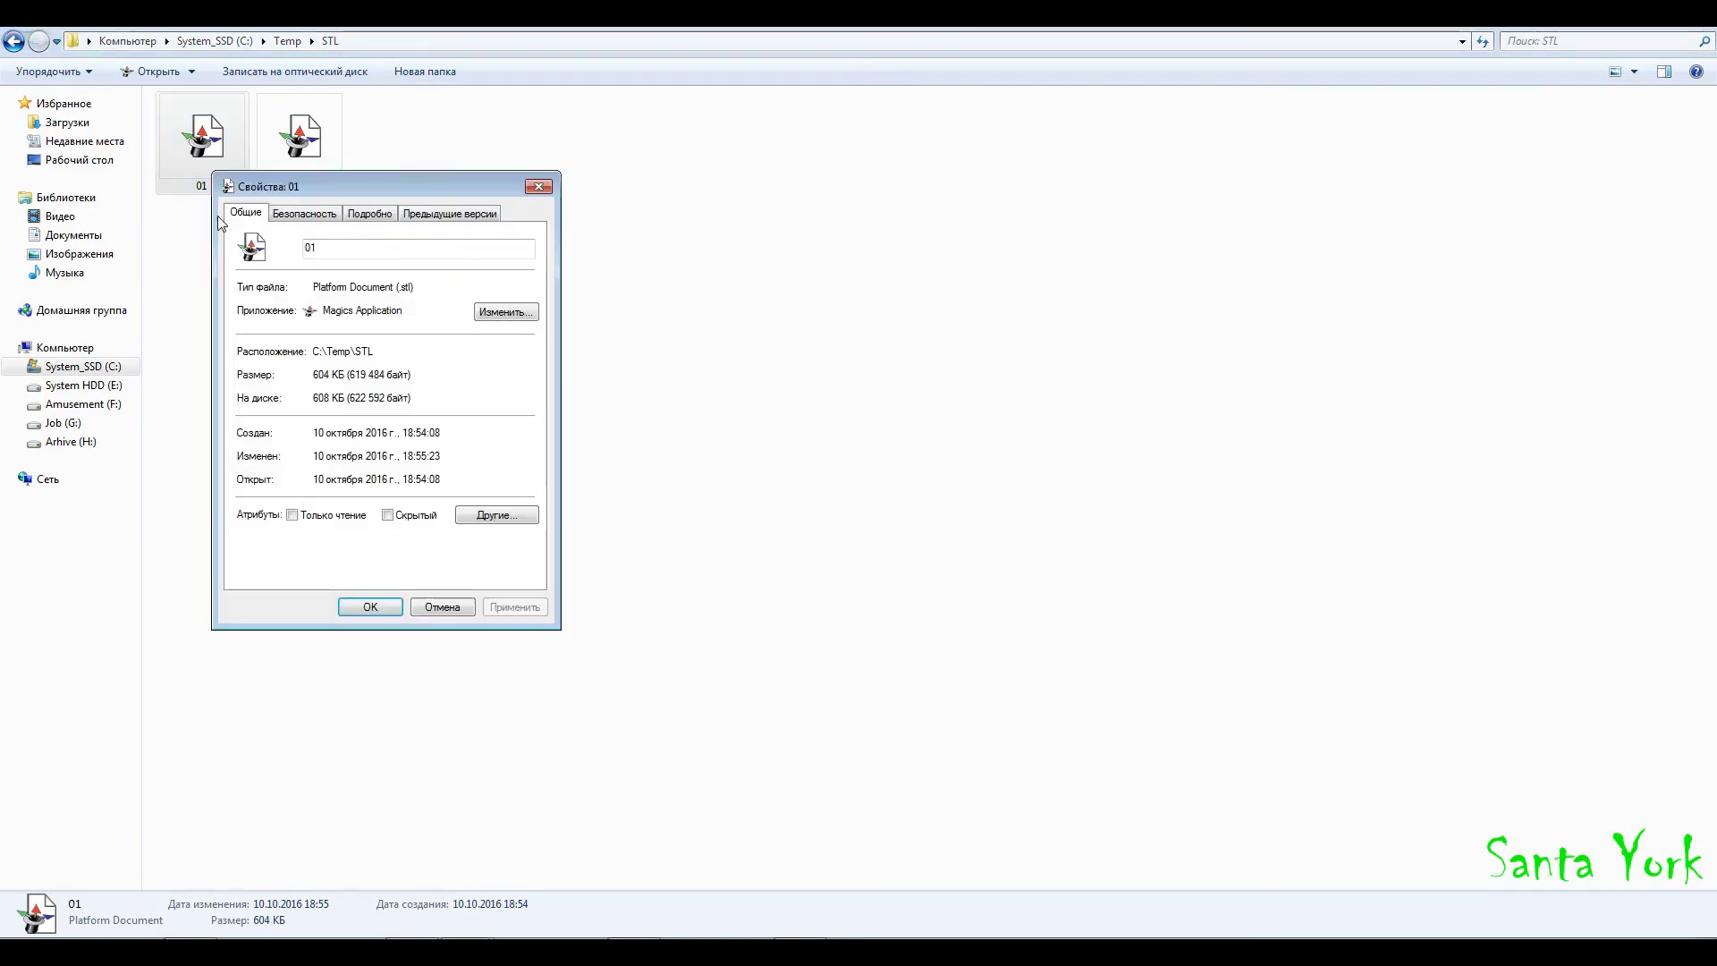
pyautogui.click(538, 186)
# - Check the size of file 02 in its properties
pyautogui.click(295, 136)
pyautogui.rightClick(295, 136)
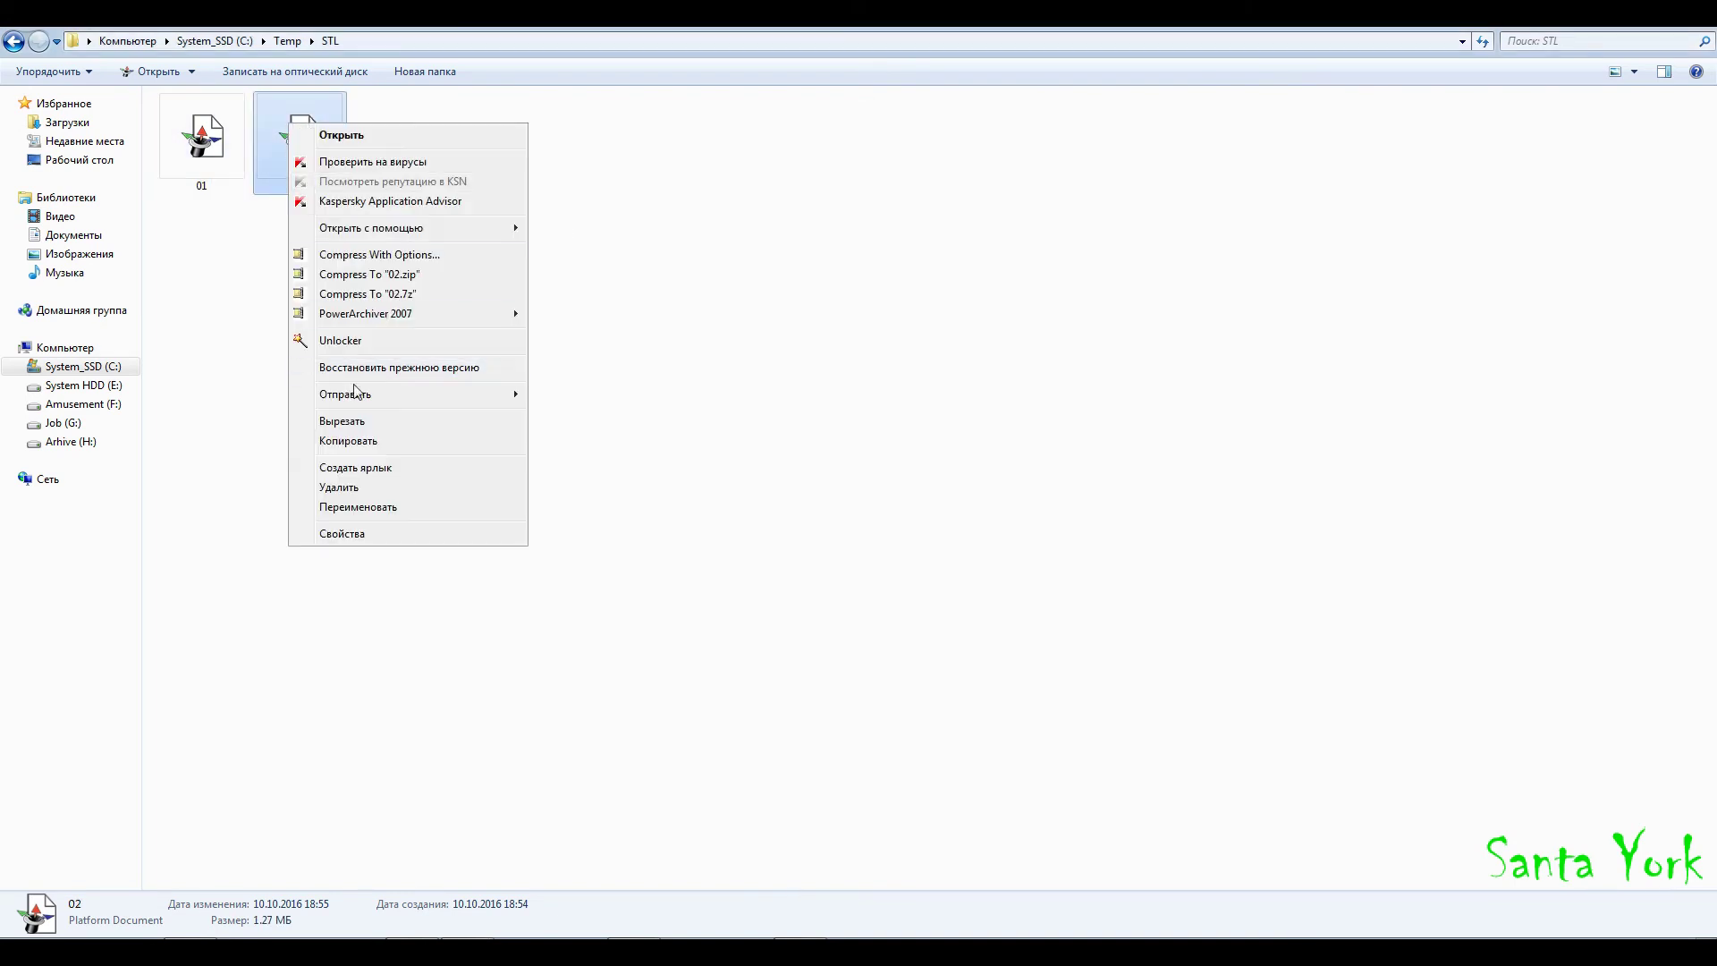
pyautogui.click(383, 534)
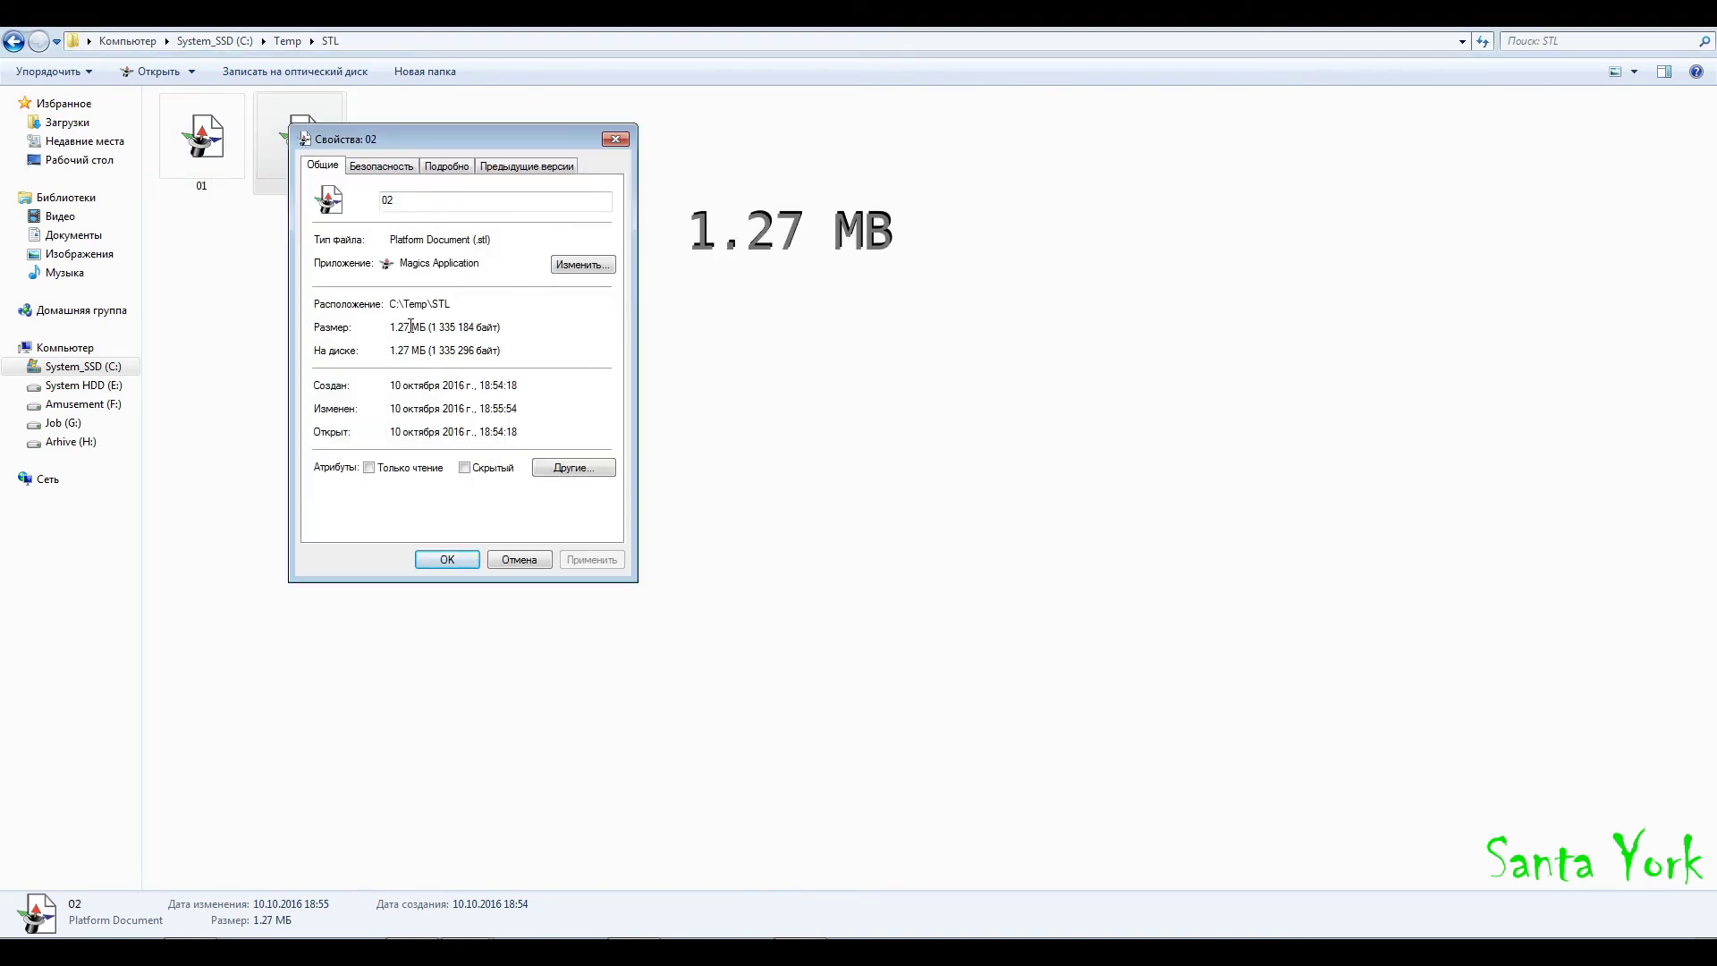
pyautogui.click(615, 140)
pyautogui.click(351, 280)
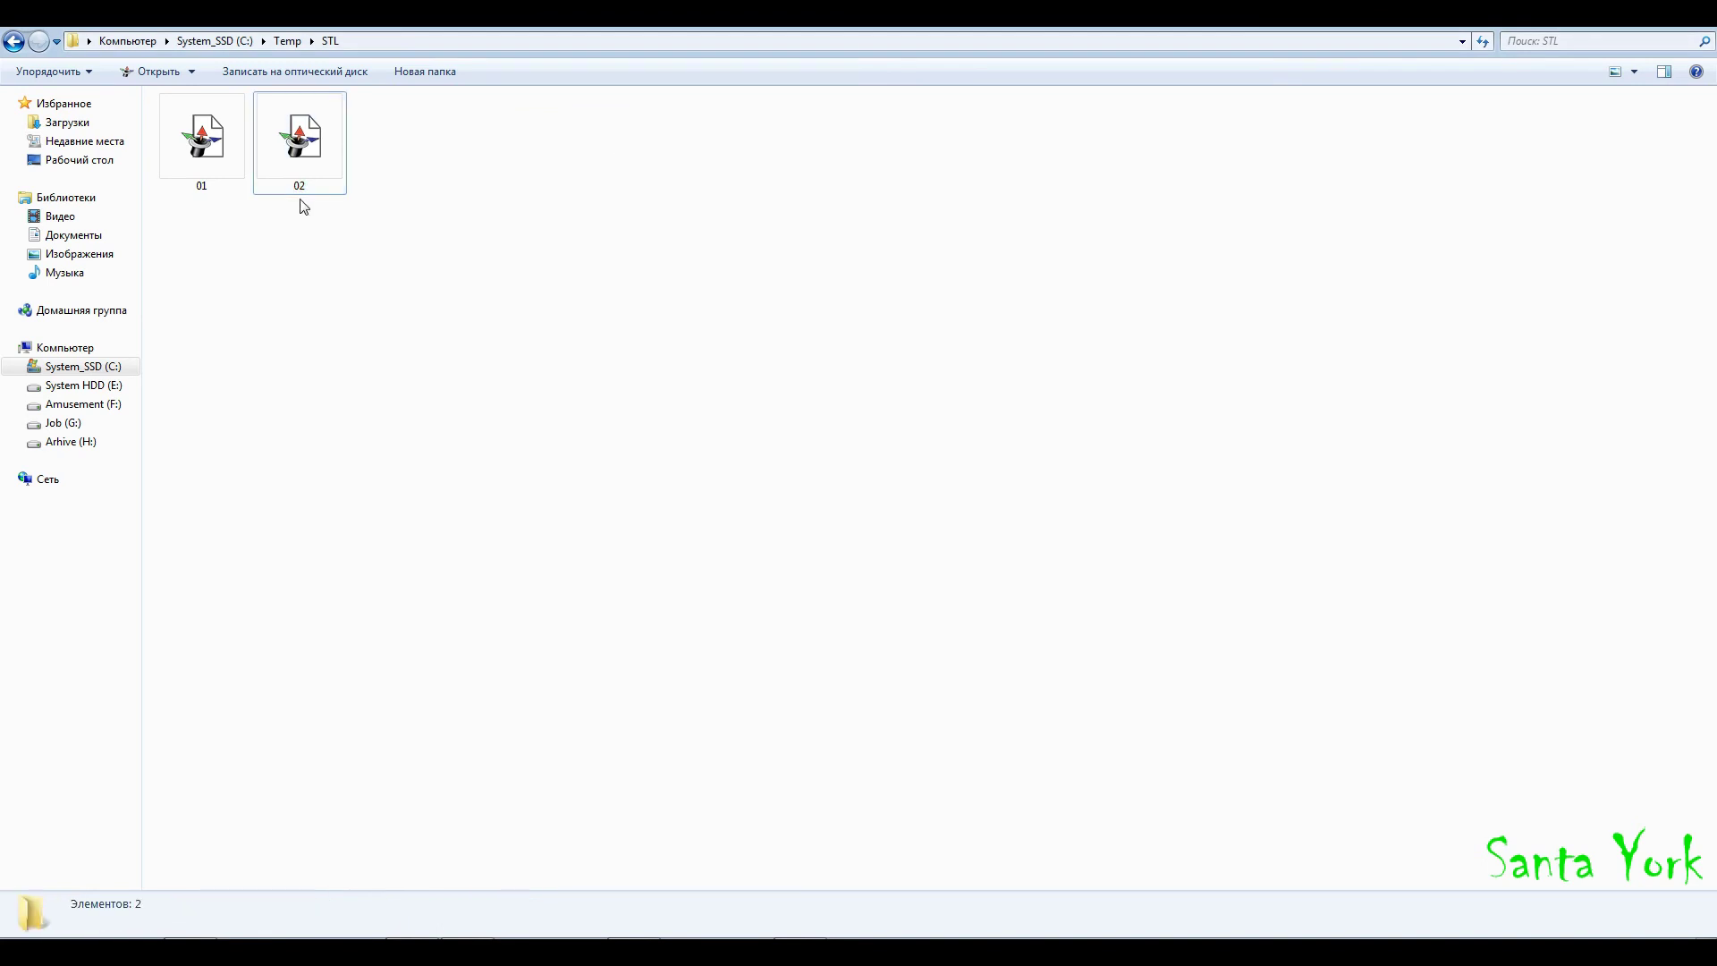
# - Switch to Rhino and compare the object types of the two hand-shaped solids
pyautogui.click(634, 951)
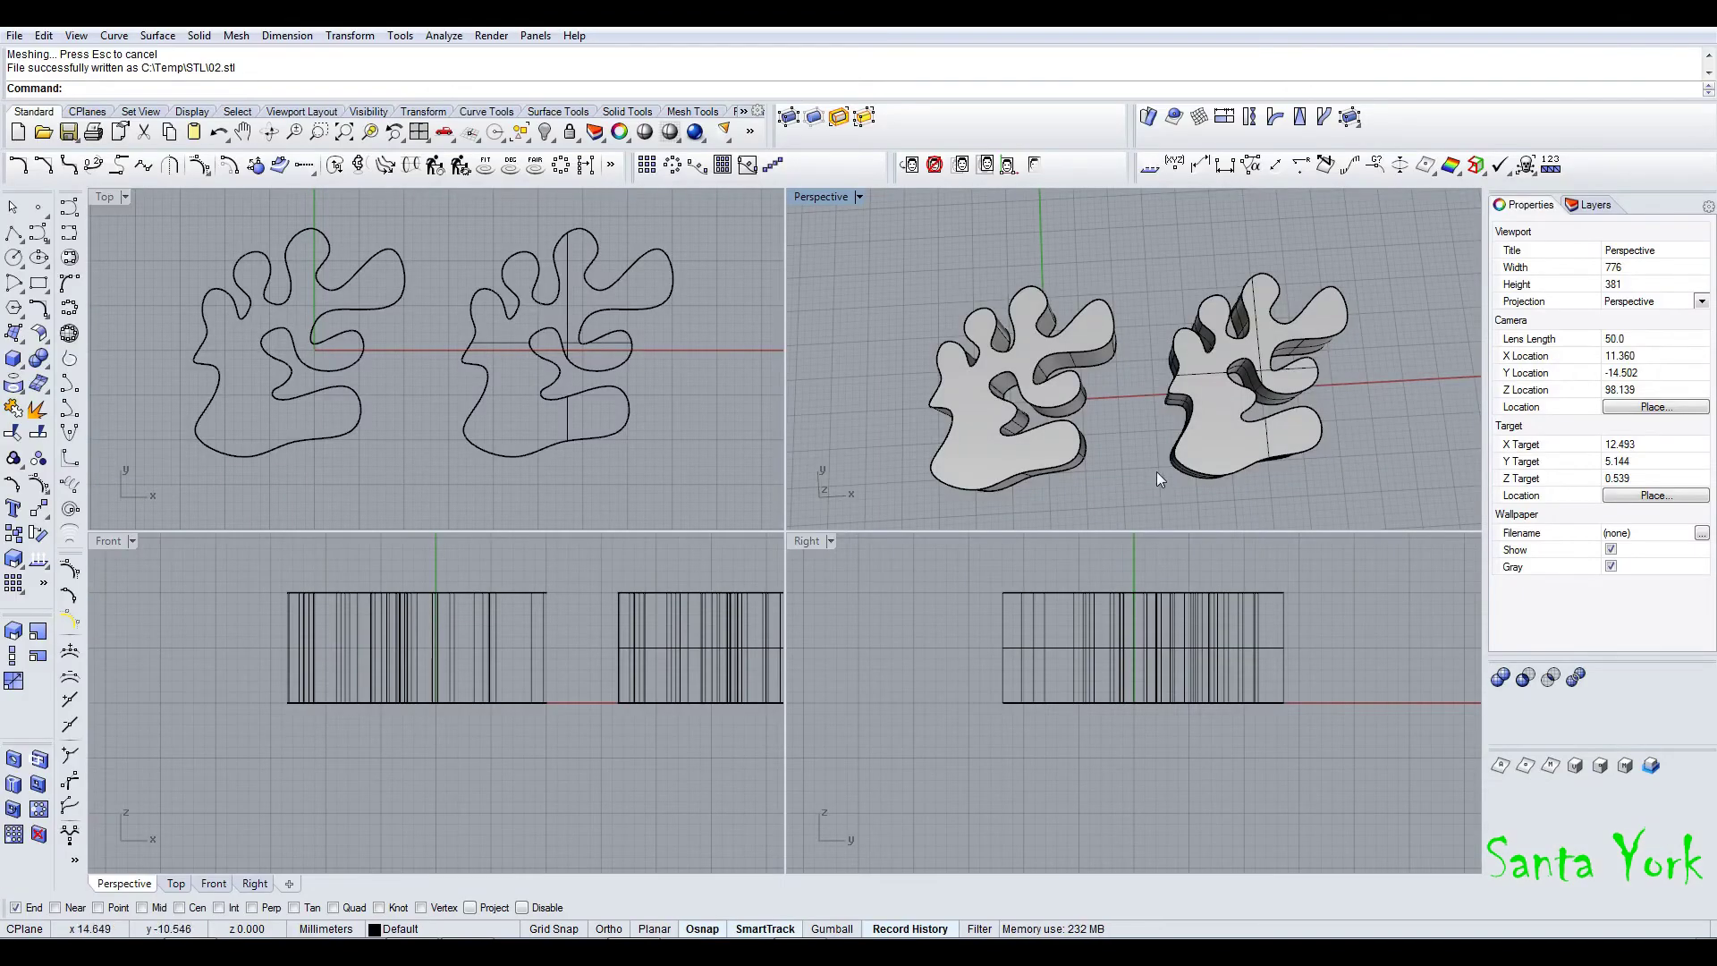
pyautogui.click(365, 363)
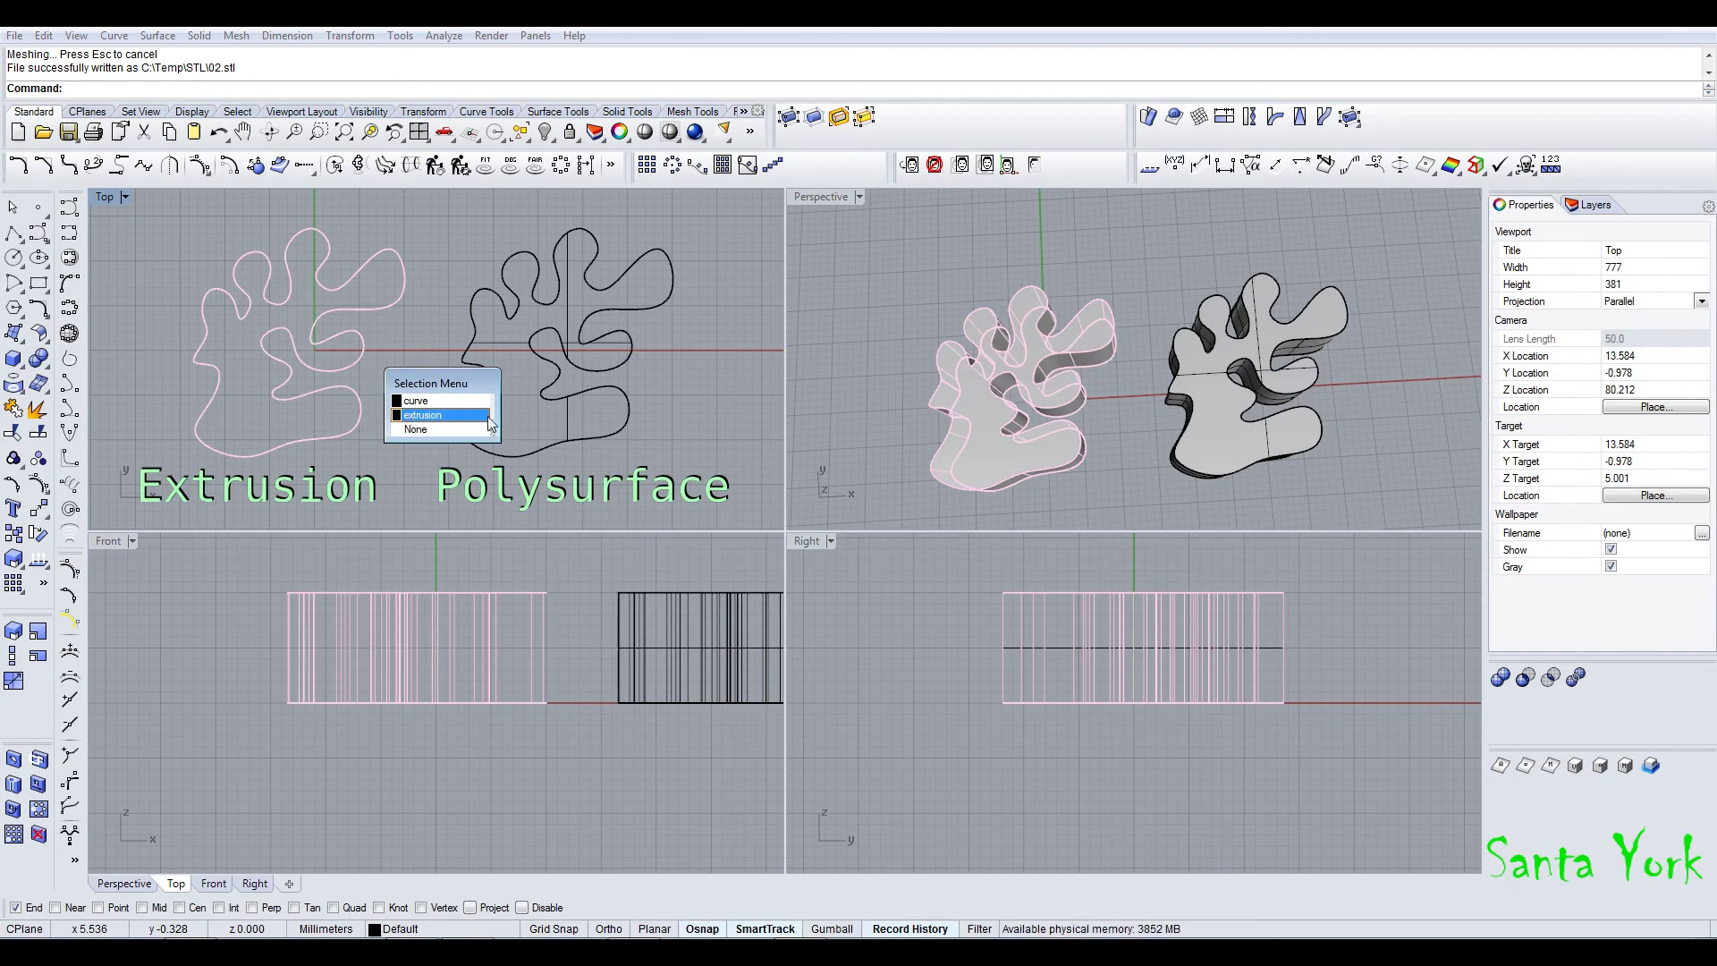
pyautogui.click(614, 397)
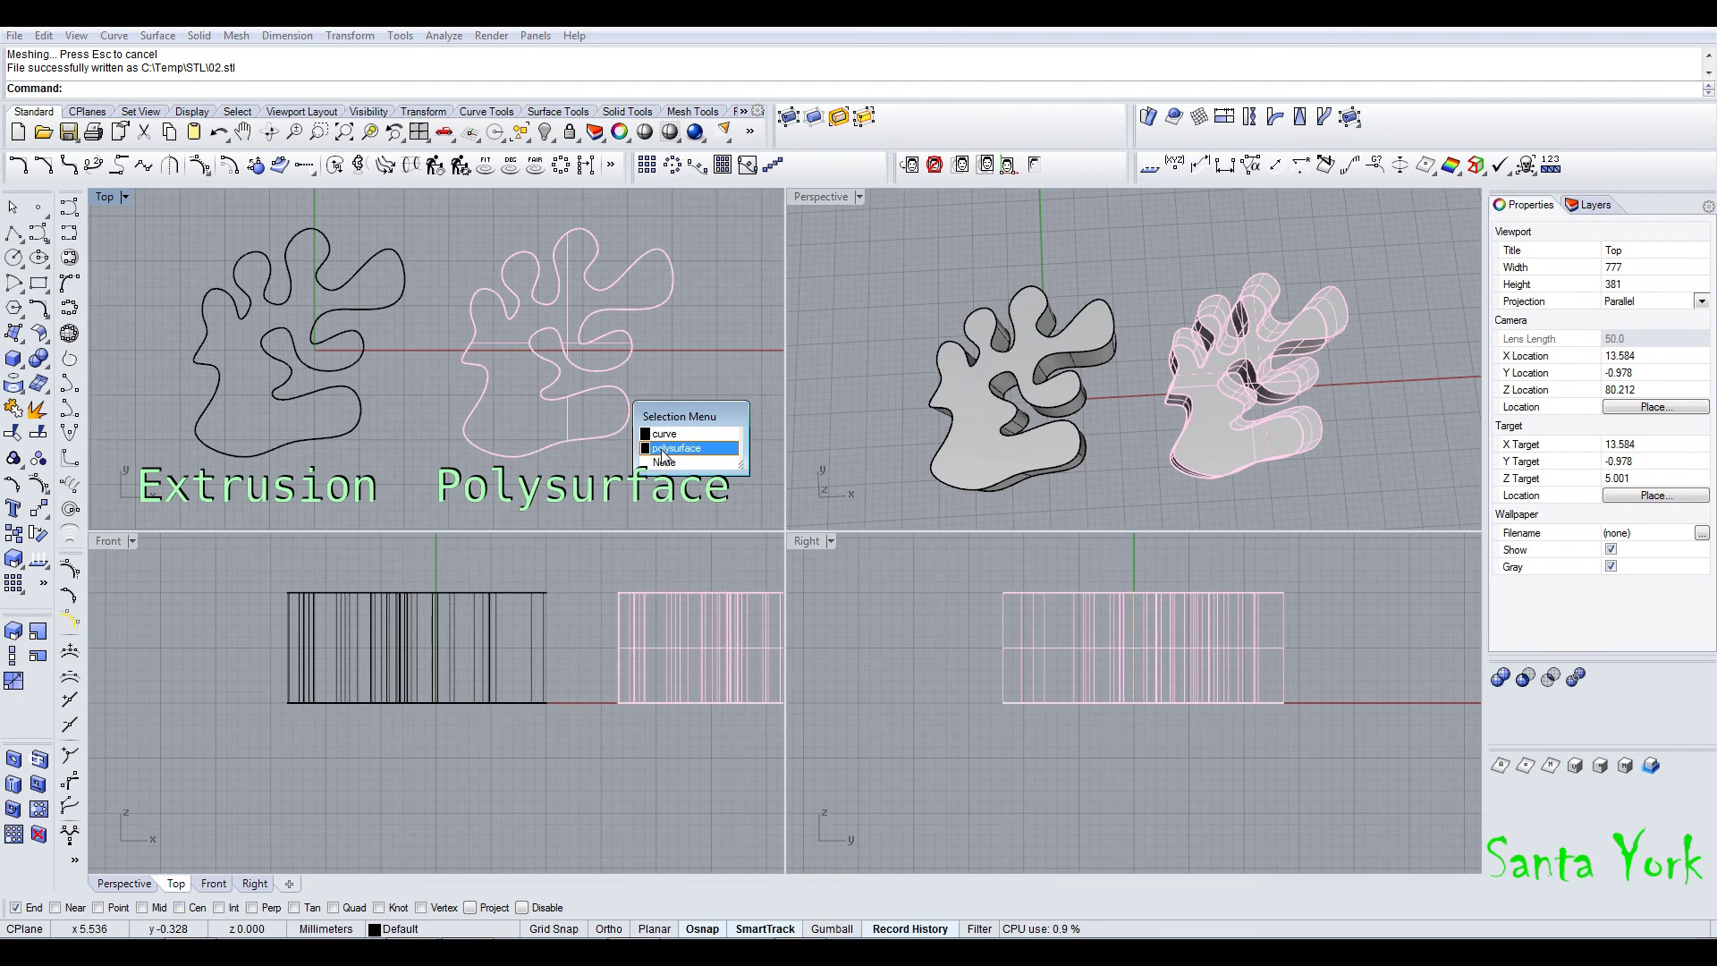
# - Explode the left extrusion, join its surfaces into one closed polysurface, and check its object type
pyautogui.click(982, 424)
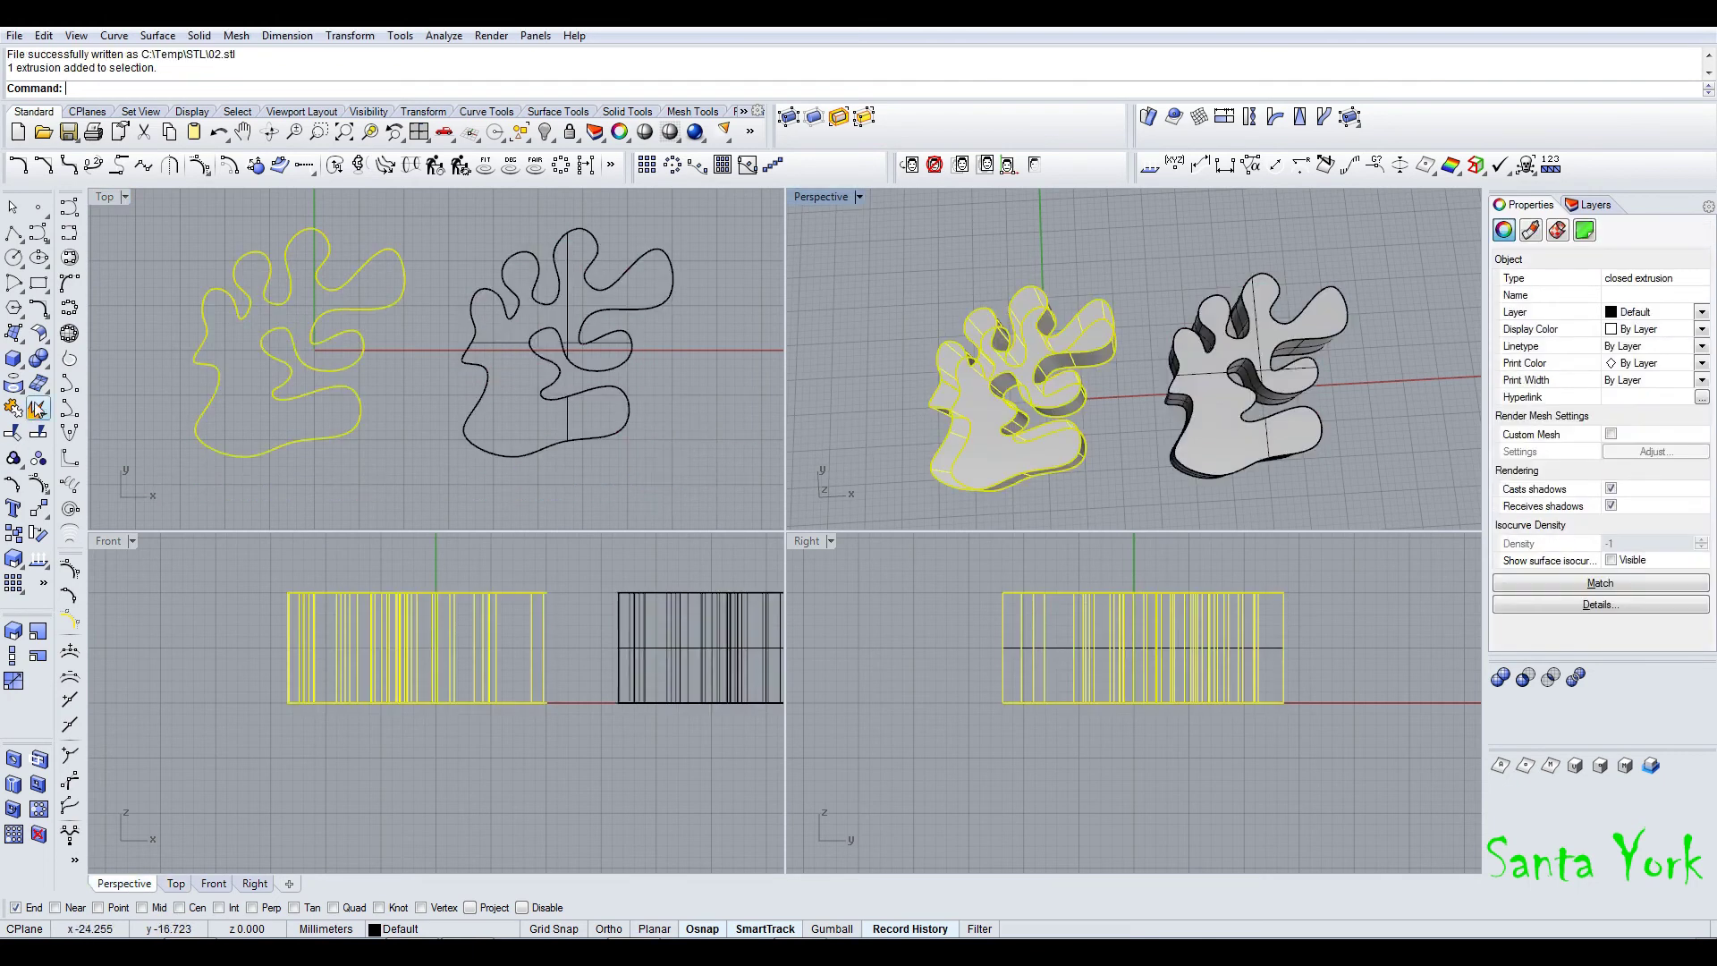
pyautogui.click(37, 409)
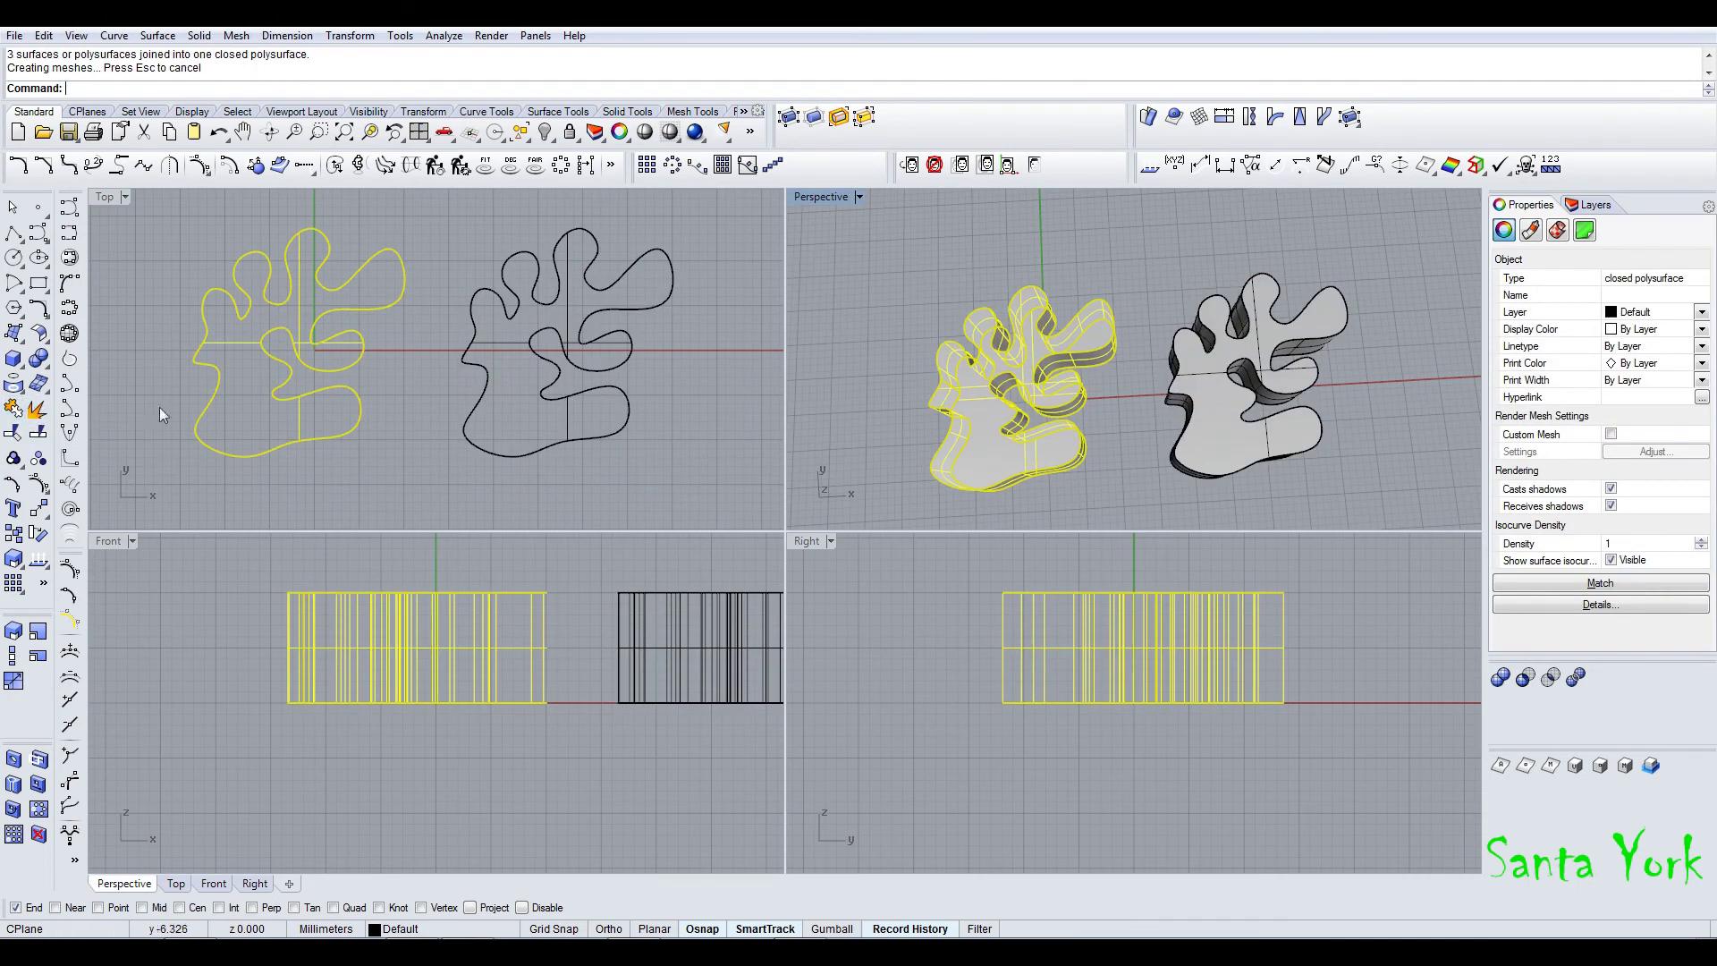
pyautogui.click(326, 388)
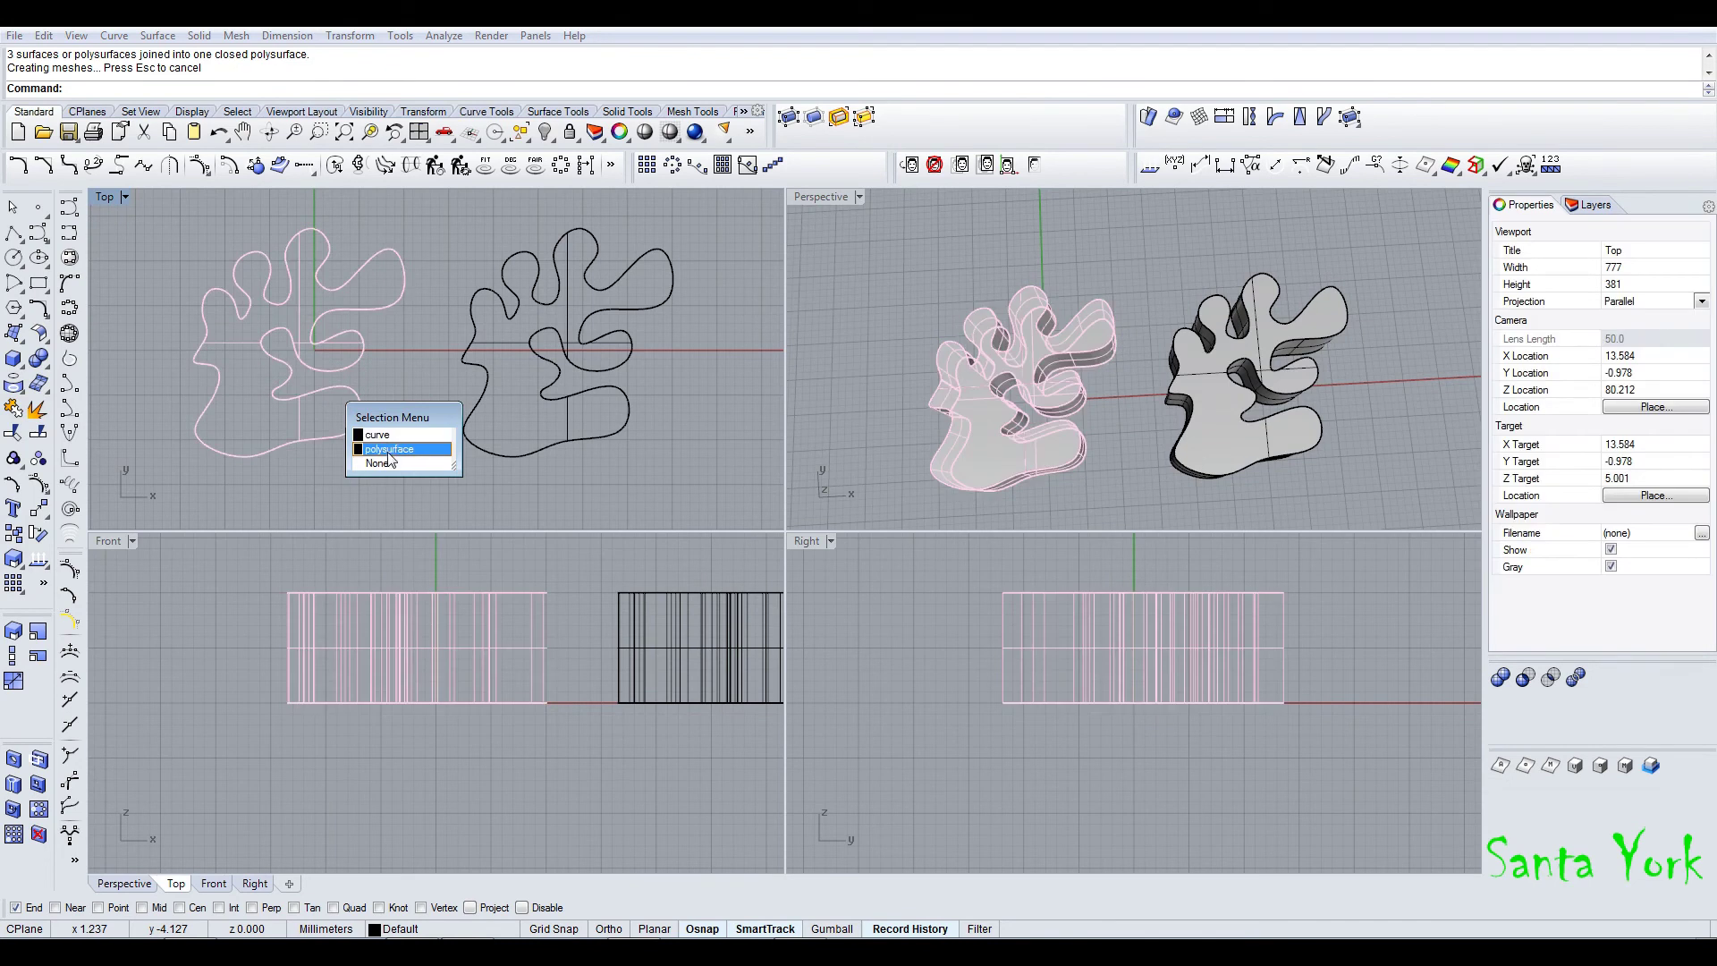
pyautogui.click(303, 248)
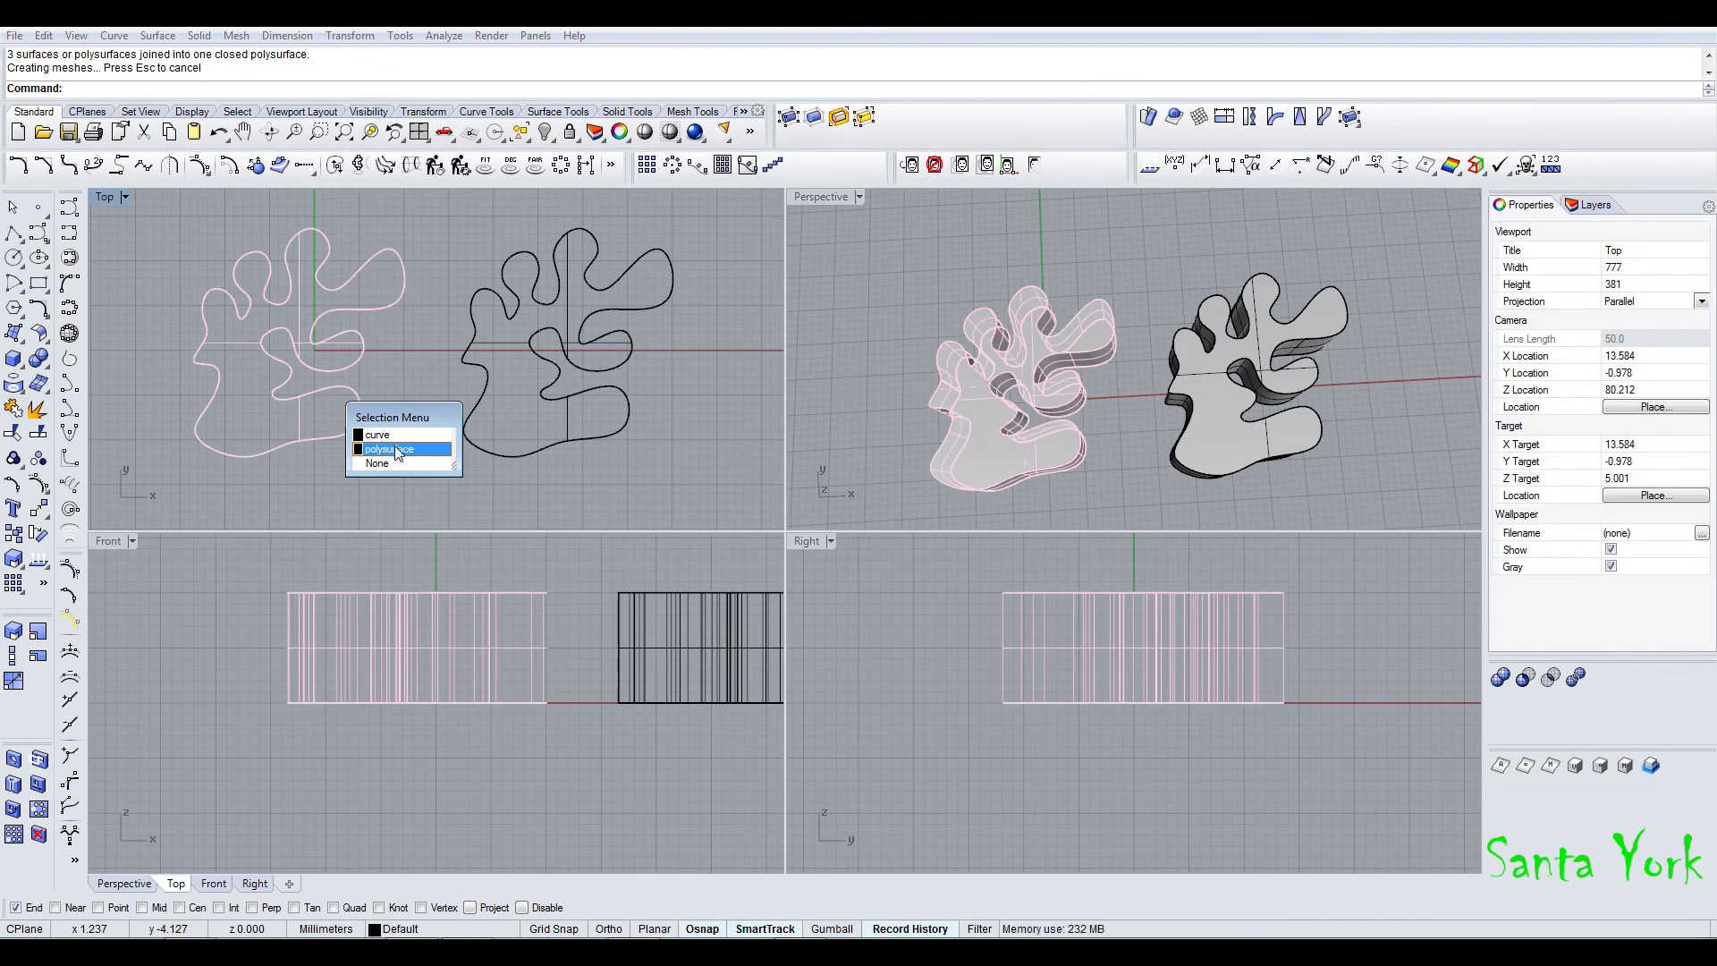
# - Undo the join and explode of the left solid, and select it to check its object type
pyautogui.click(217, 135)
pyautogui.press('Escape')
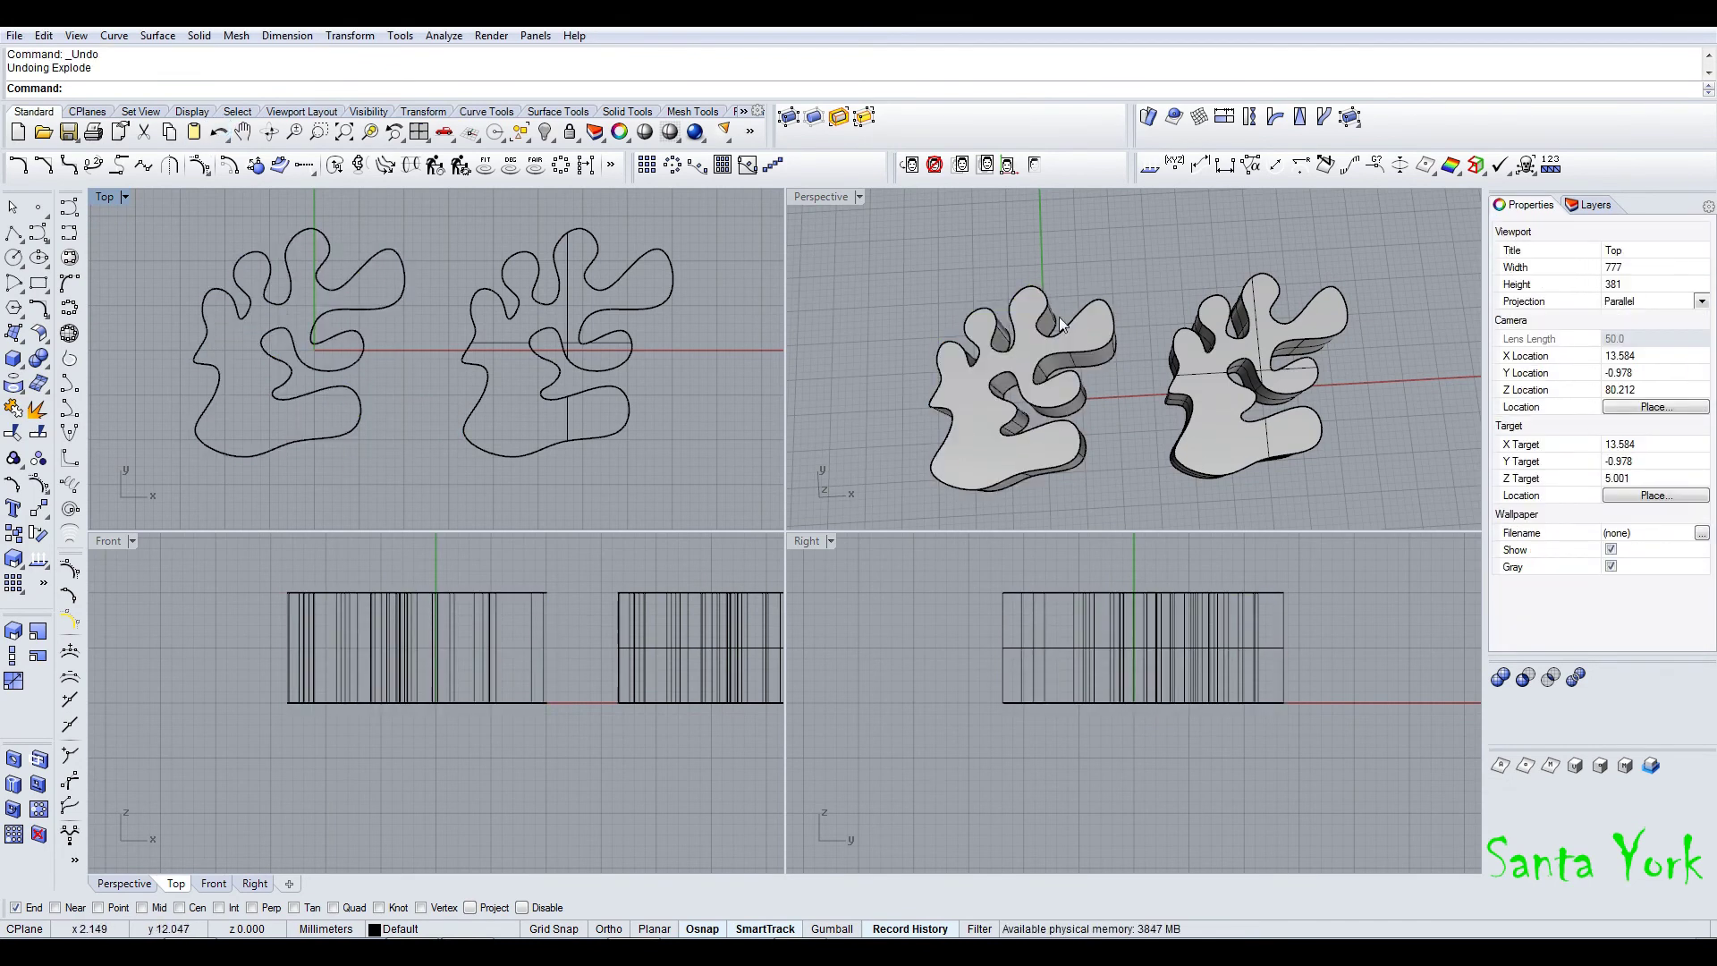
pyautogui.click(1111, 362)
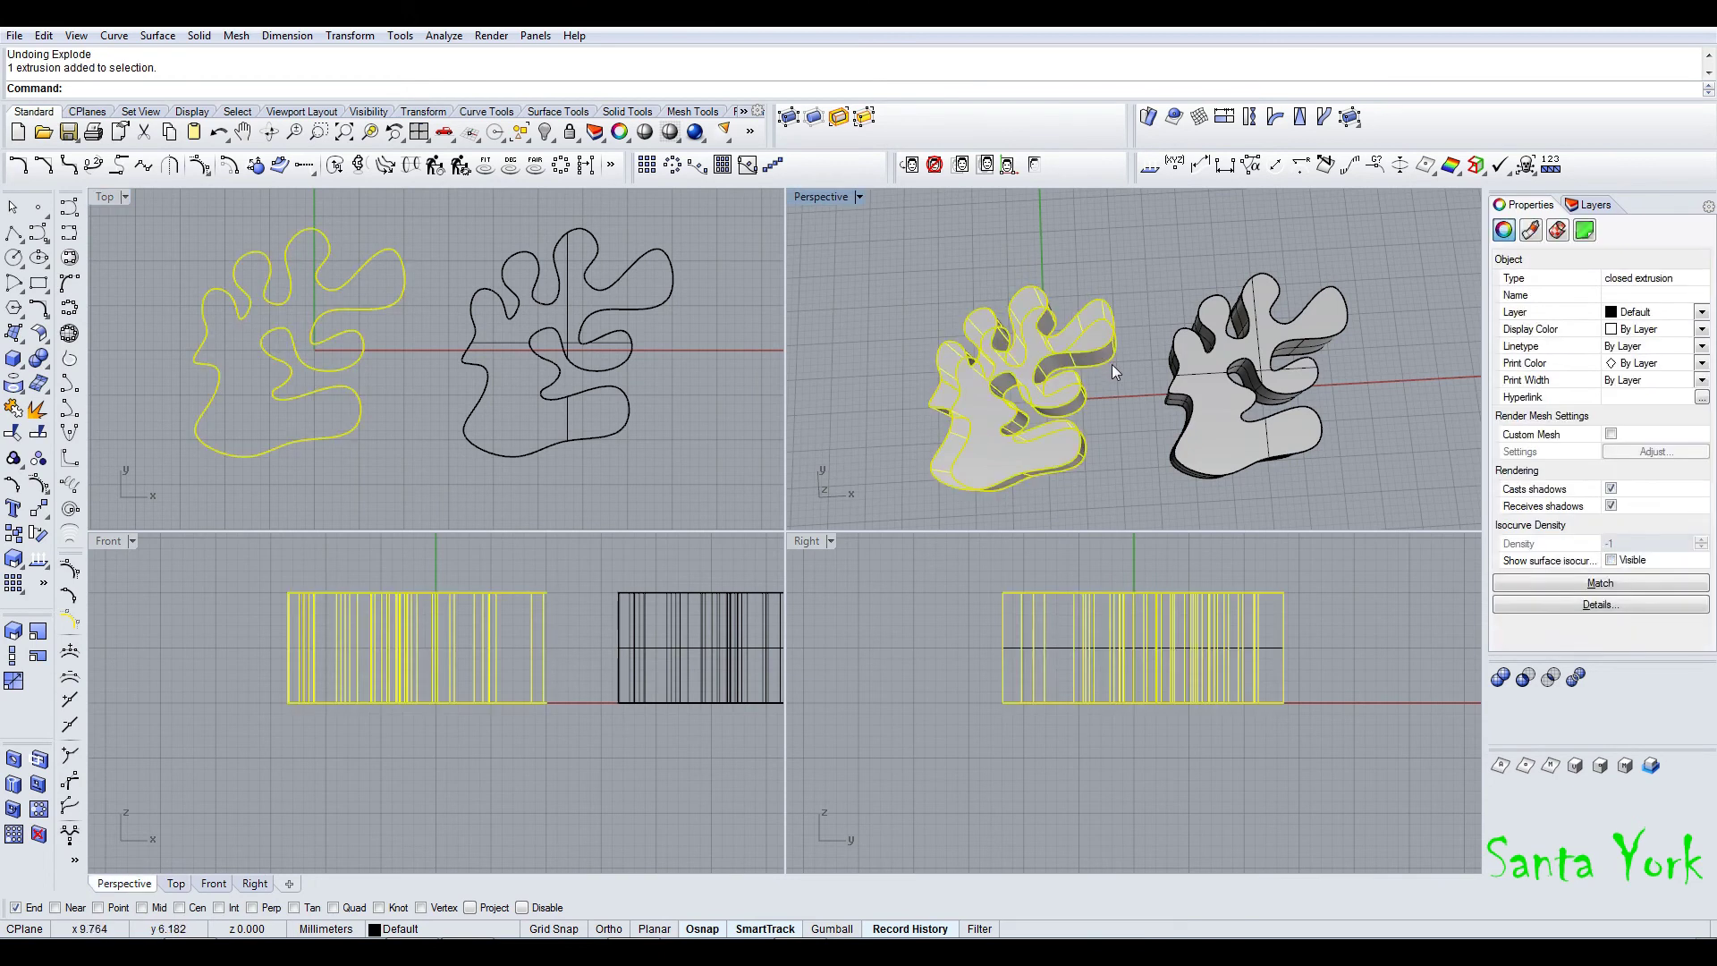
# - Delete both hand-shaped solids and the right-hand outline curve, keeping only the left outline curve
pyautogui.click(1189, 363)
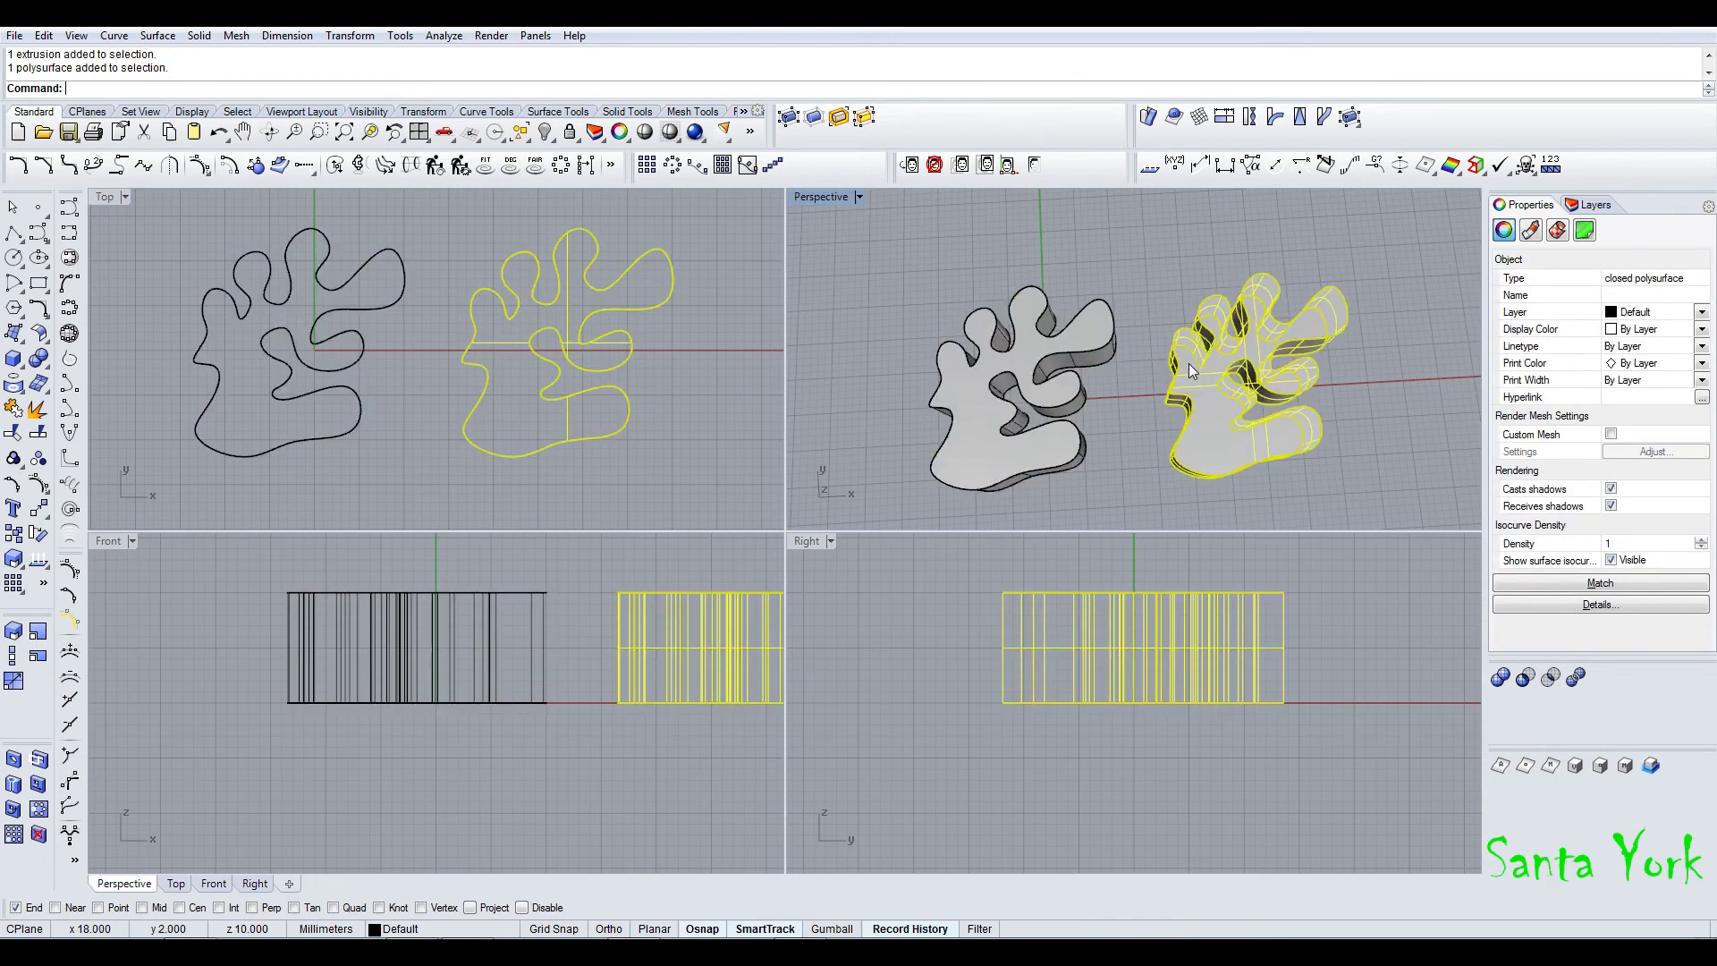
pyautogui.press('Delete')
pyautogui.click(1109, 355)
pyautogui.press('Delete')
pyautogui.click(1187, 353)
pyautogui.press('Delete')
# - Rebuild the remaining outline curve with 60 points and degree 3, deleting the input curve
pyautogui.click(1101, 365)
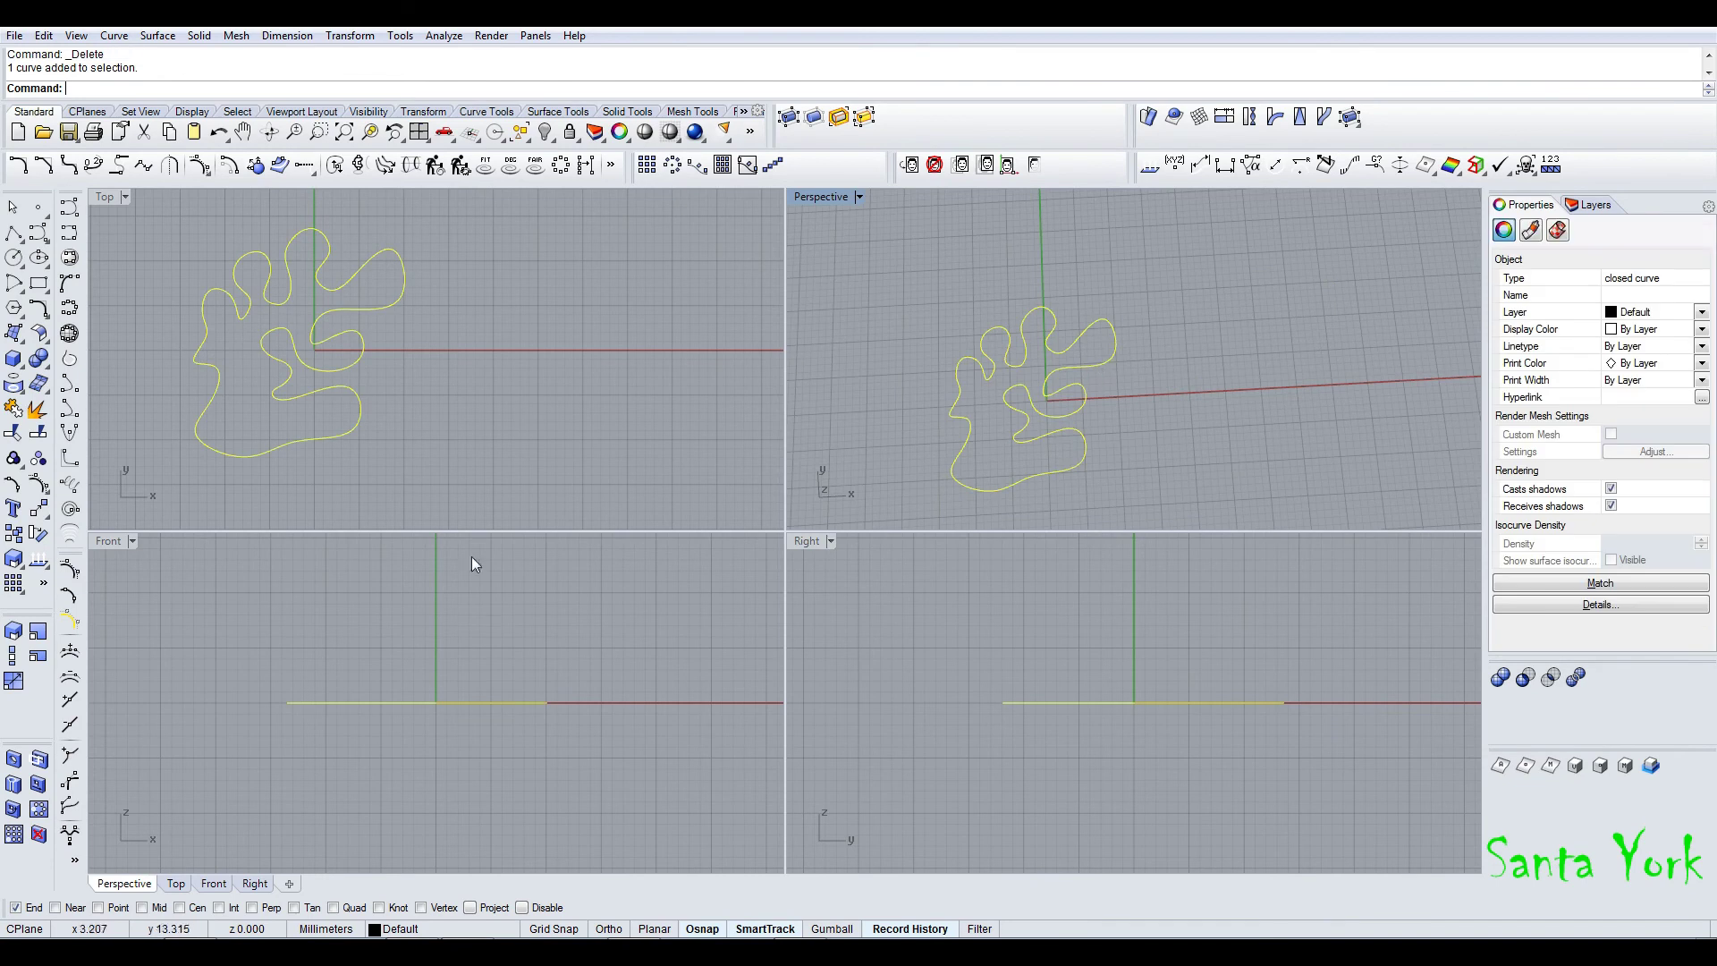
pyautogui.moveTo(368, 318); pyautogui.dragTo(566, 343, button='right')
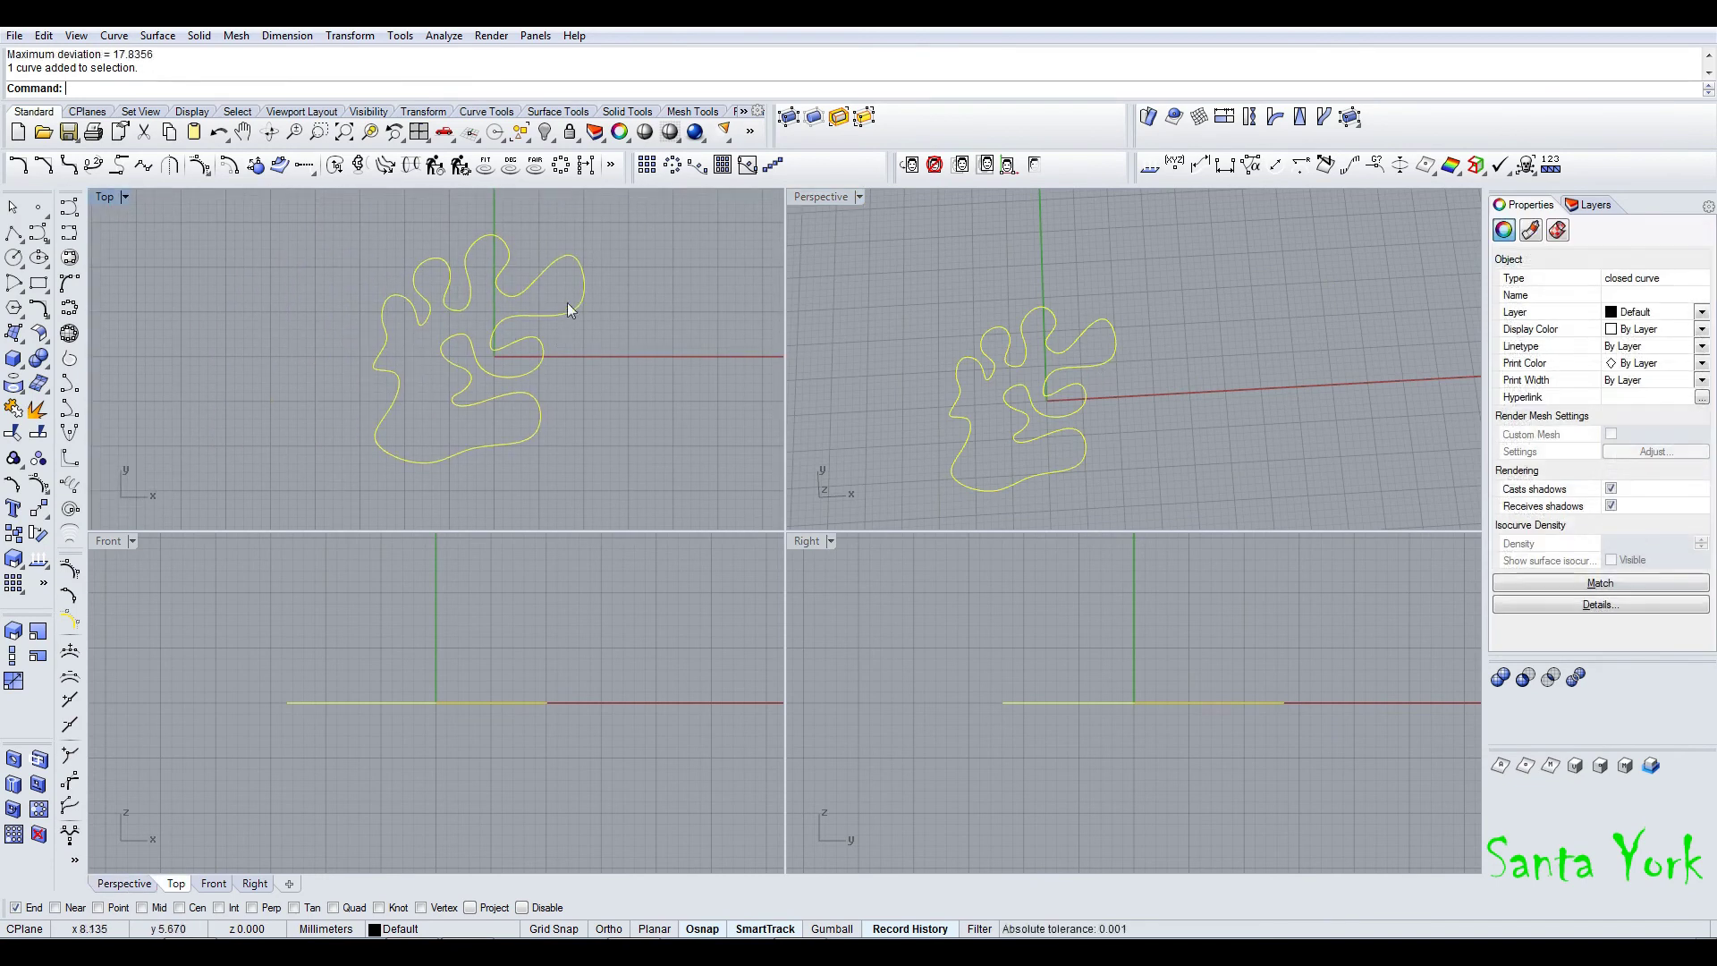
pyautogui.click(436, 166)
pyautogui.moveTo(904, 425); pyautogui.dragTo(859, 431)
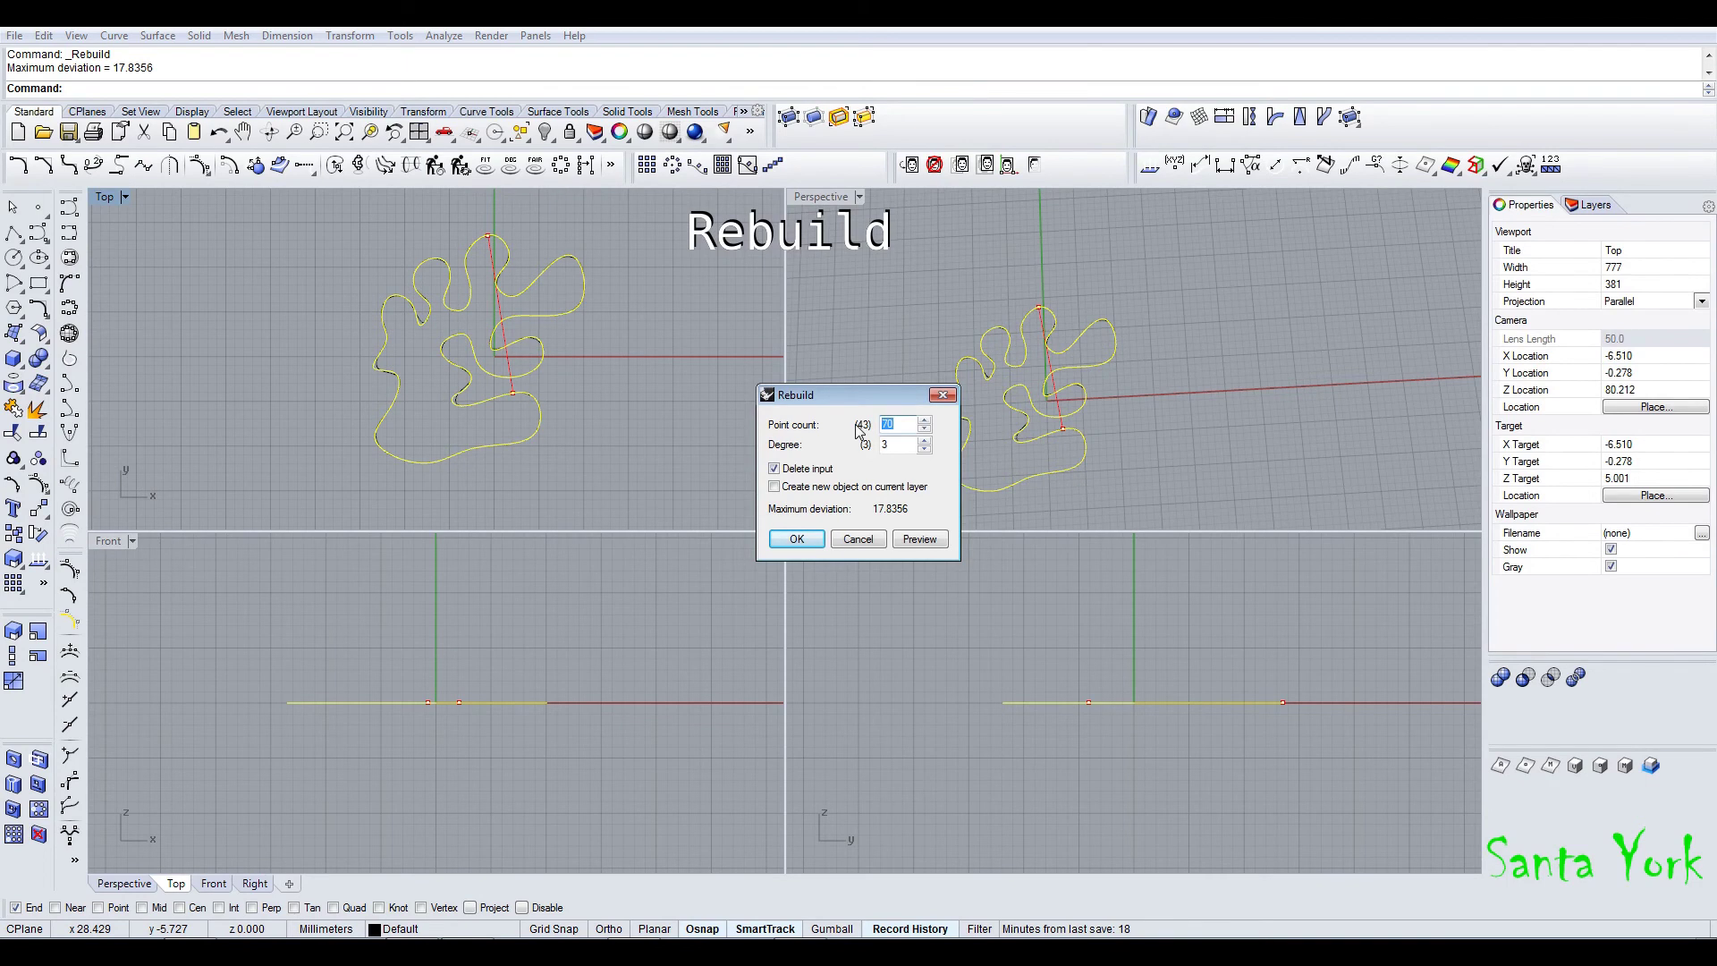
pyautogui.write('60')
pyautogui.click(796, 538)
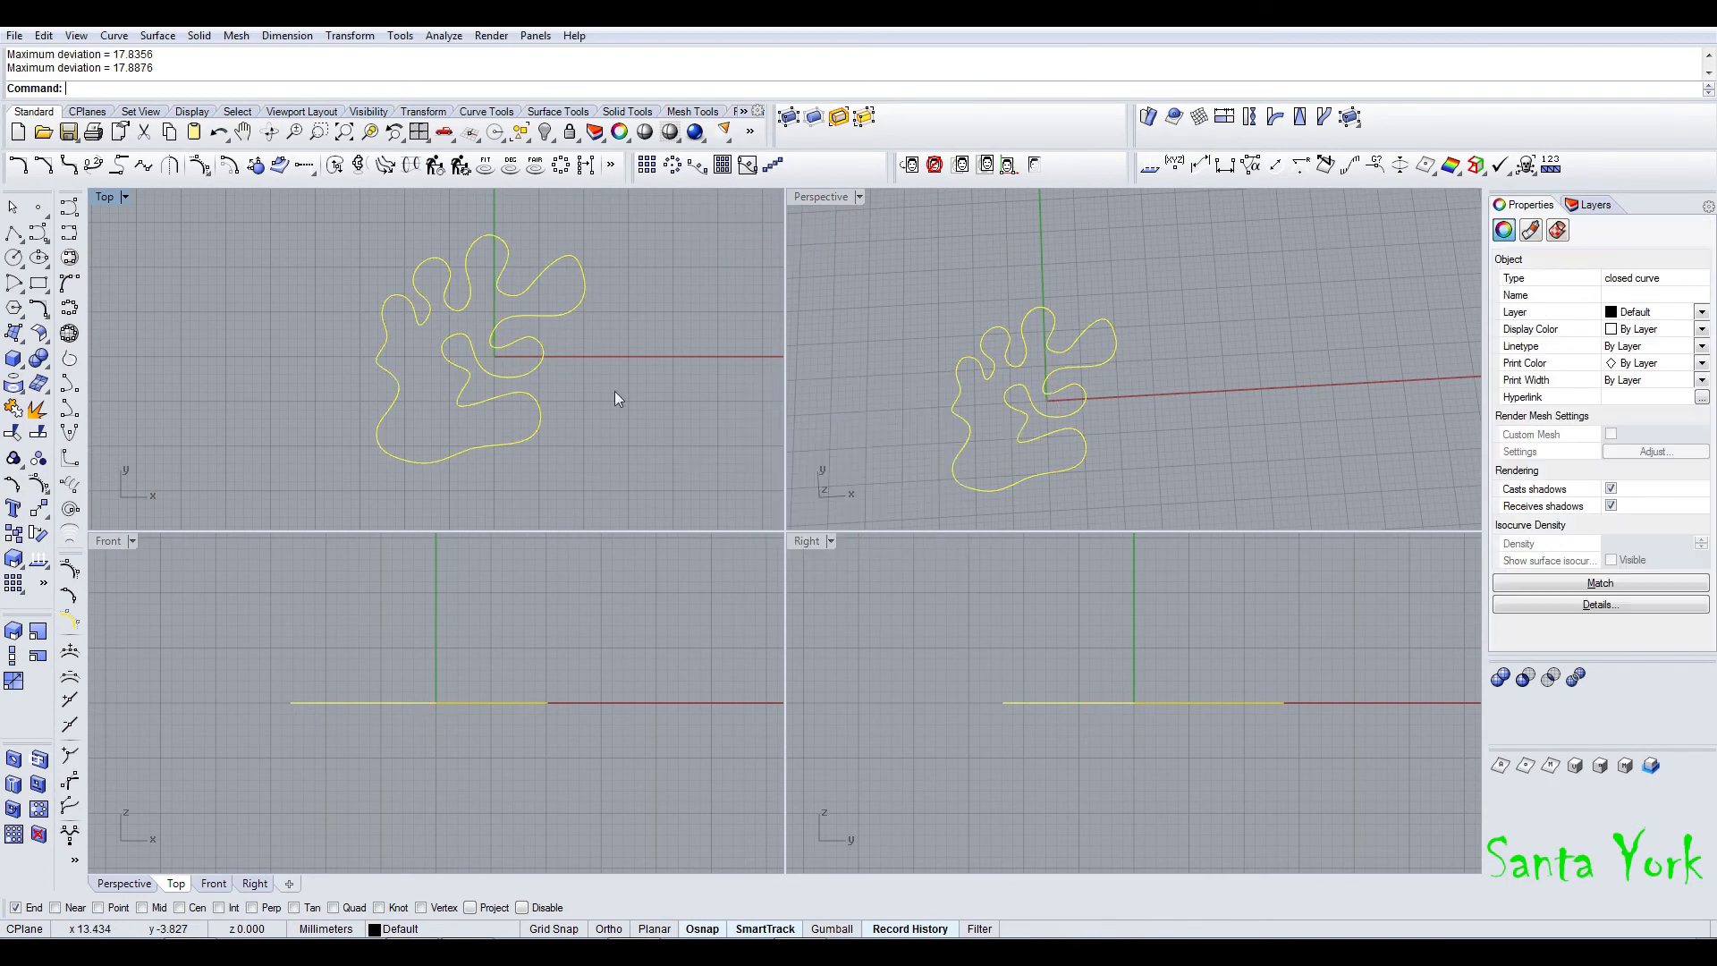
# - Show the rebuilt curve's control points, hide them again and reselect the curve
pyautogui.press('F10')
pyautogui.press('Escape')
pyautogui.click(393, 393)
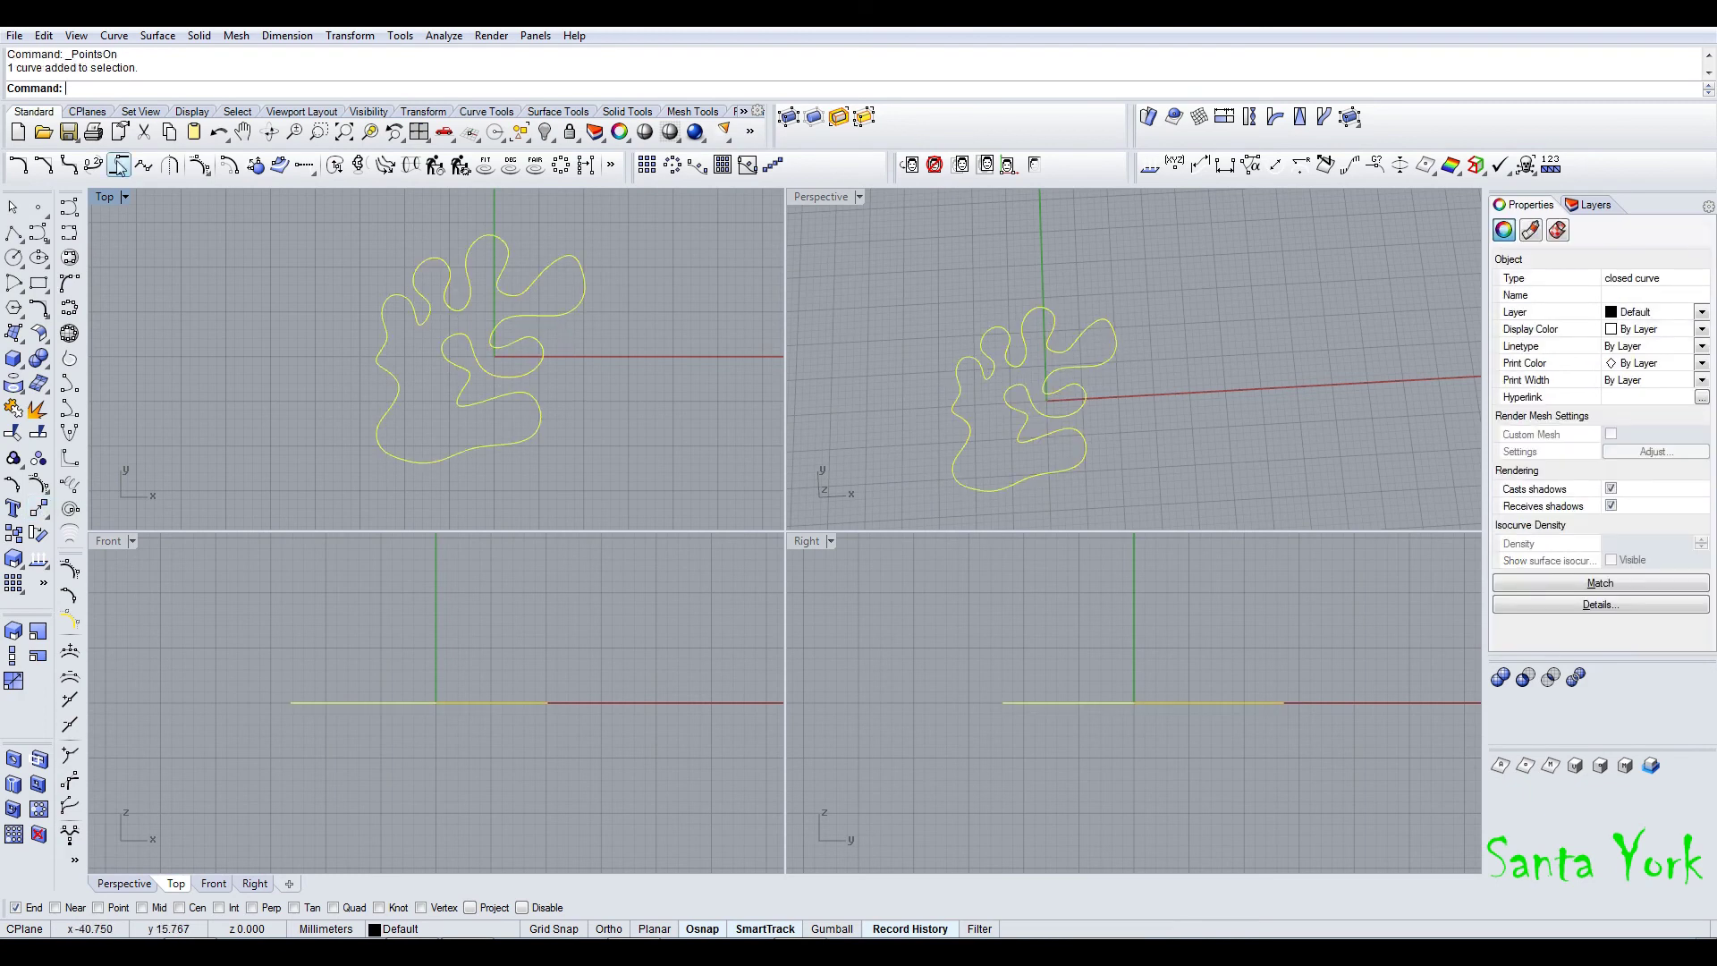
# - Duplicate the rebuilt hand outline curve, place the copy beside the original along the X axis, and select both curves
pyautogui.hotkey('ctrl', 'c')
pyautogui.hotkey('ctrl', 'v')
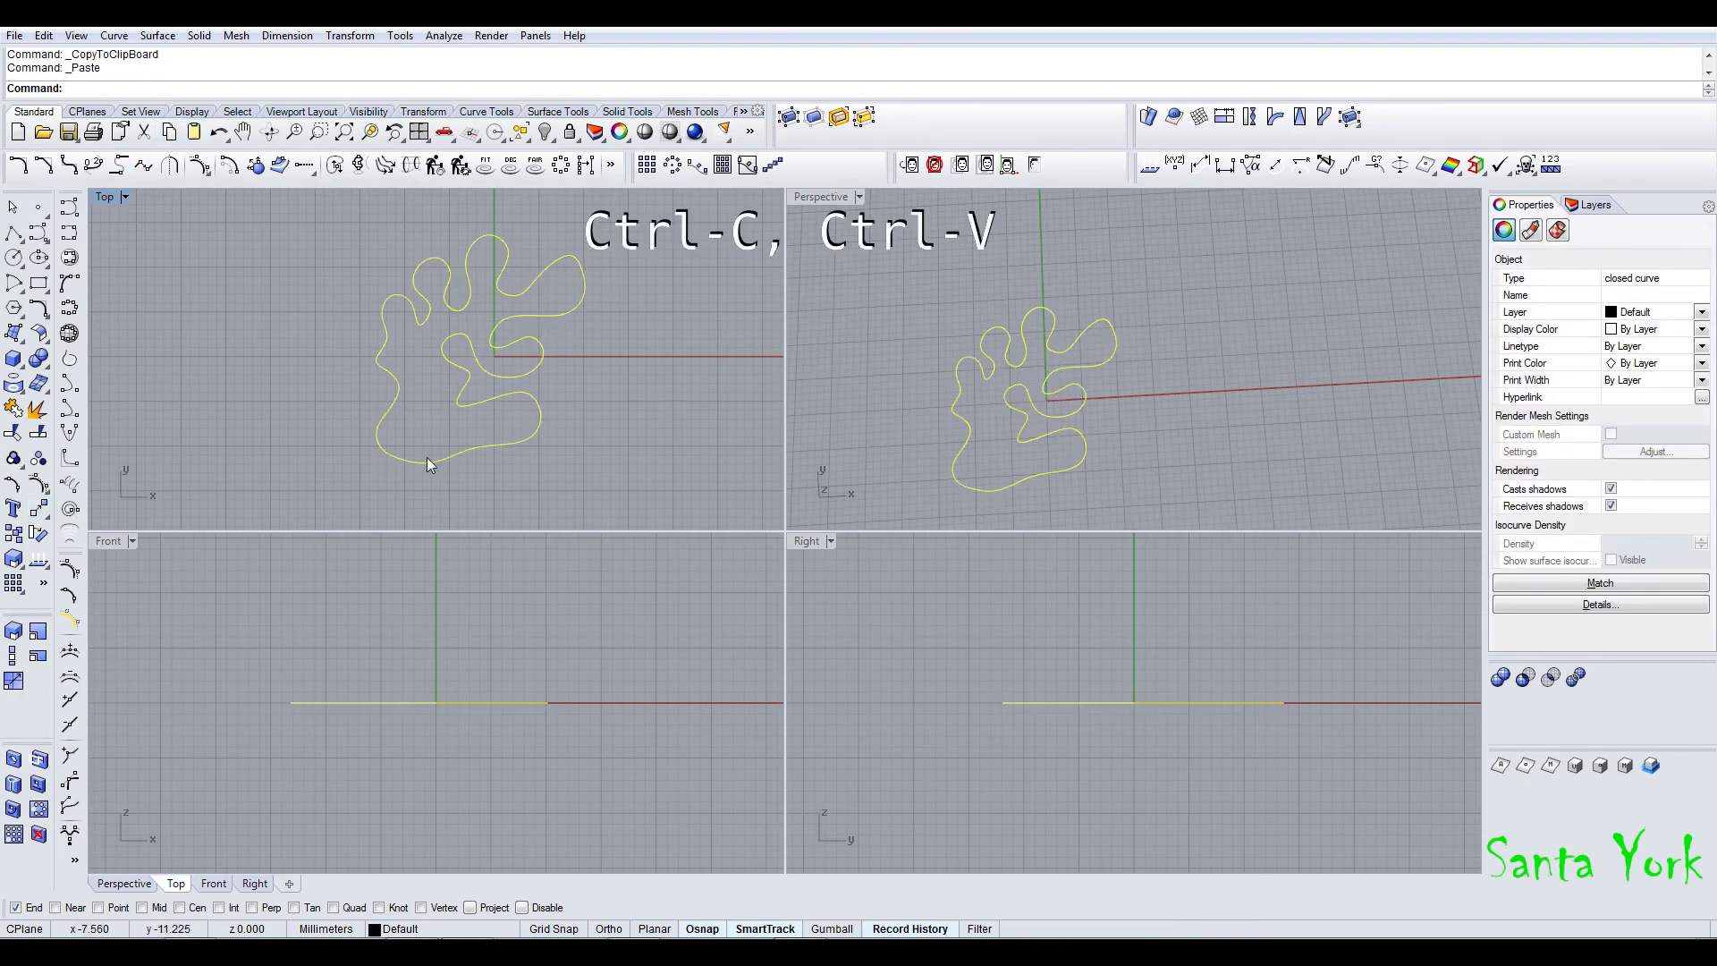
pyautogui.moveTo(429, 469); pyautogui.dragTo(691, 469)
pyautogui.keyDown('shift'); pyautogui.click(547, 431); pyautogui.keyUp('shift')
pyautogui.moveTo(547, 431); pyautogui.dragTo(428, 431, button='right')
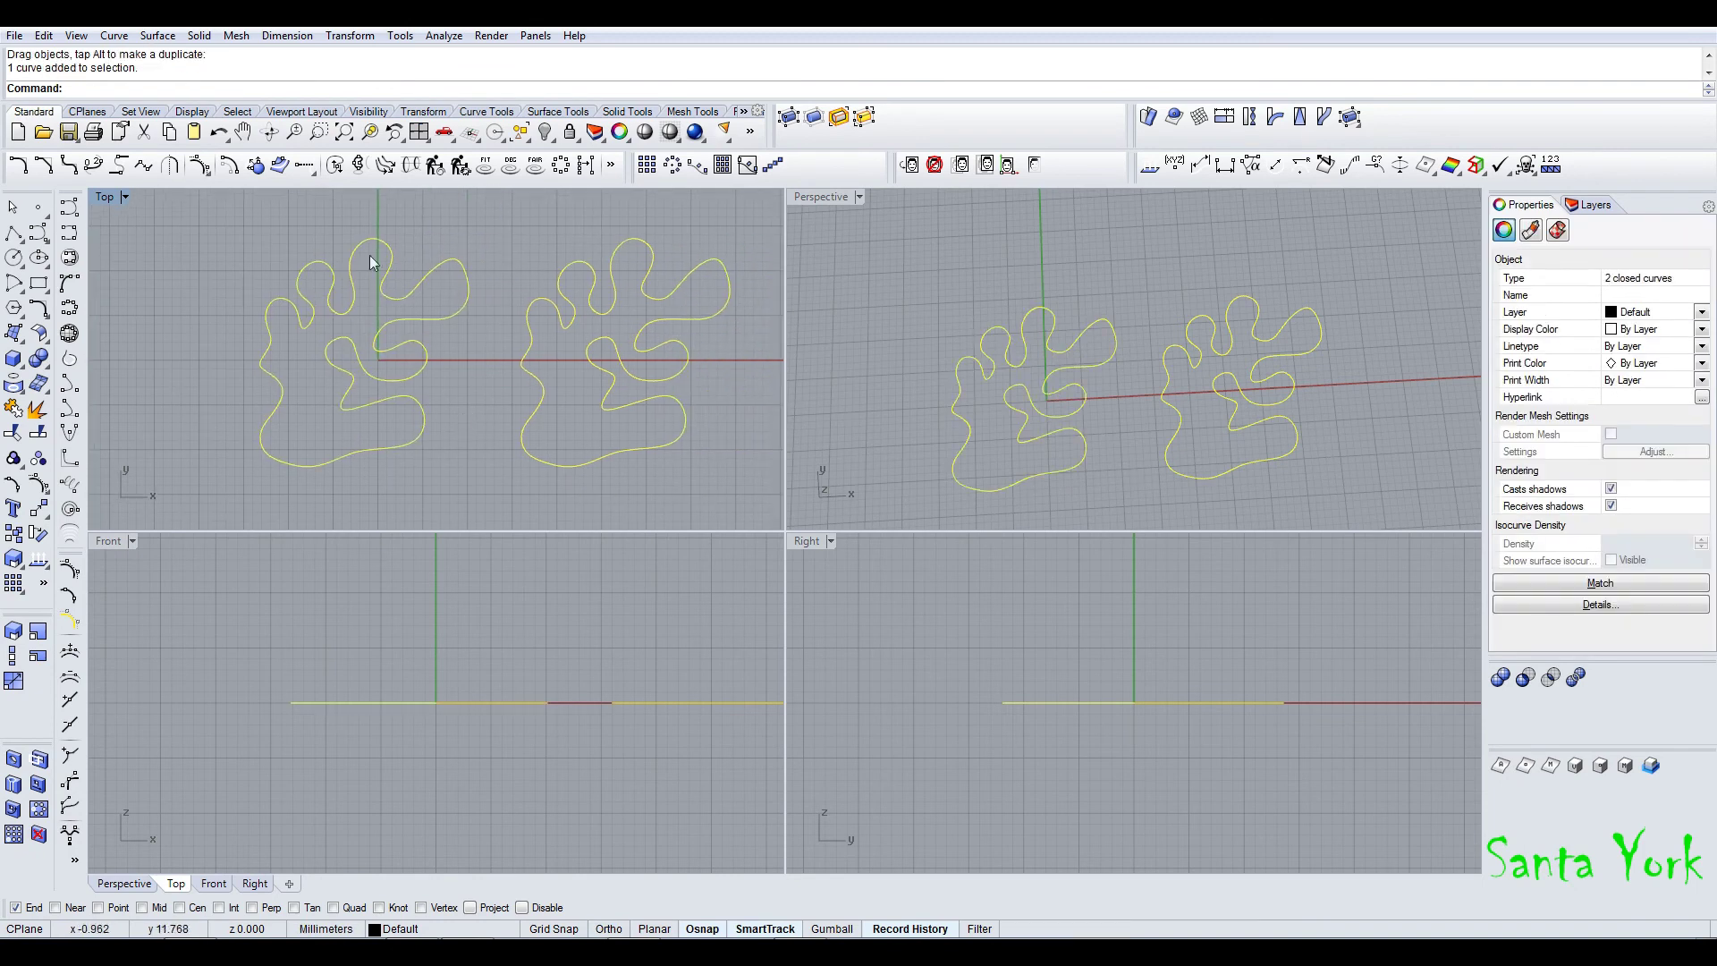
# - Extrude both selected planar curves straight into solids with a distance of 10 mm
pyautogui.click(198, 34)
pyautogui.moveTo(340, 347)
pyautogui.click(436, 349)
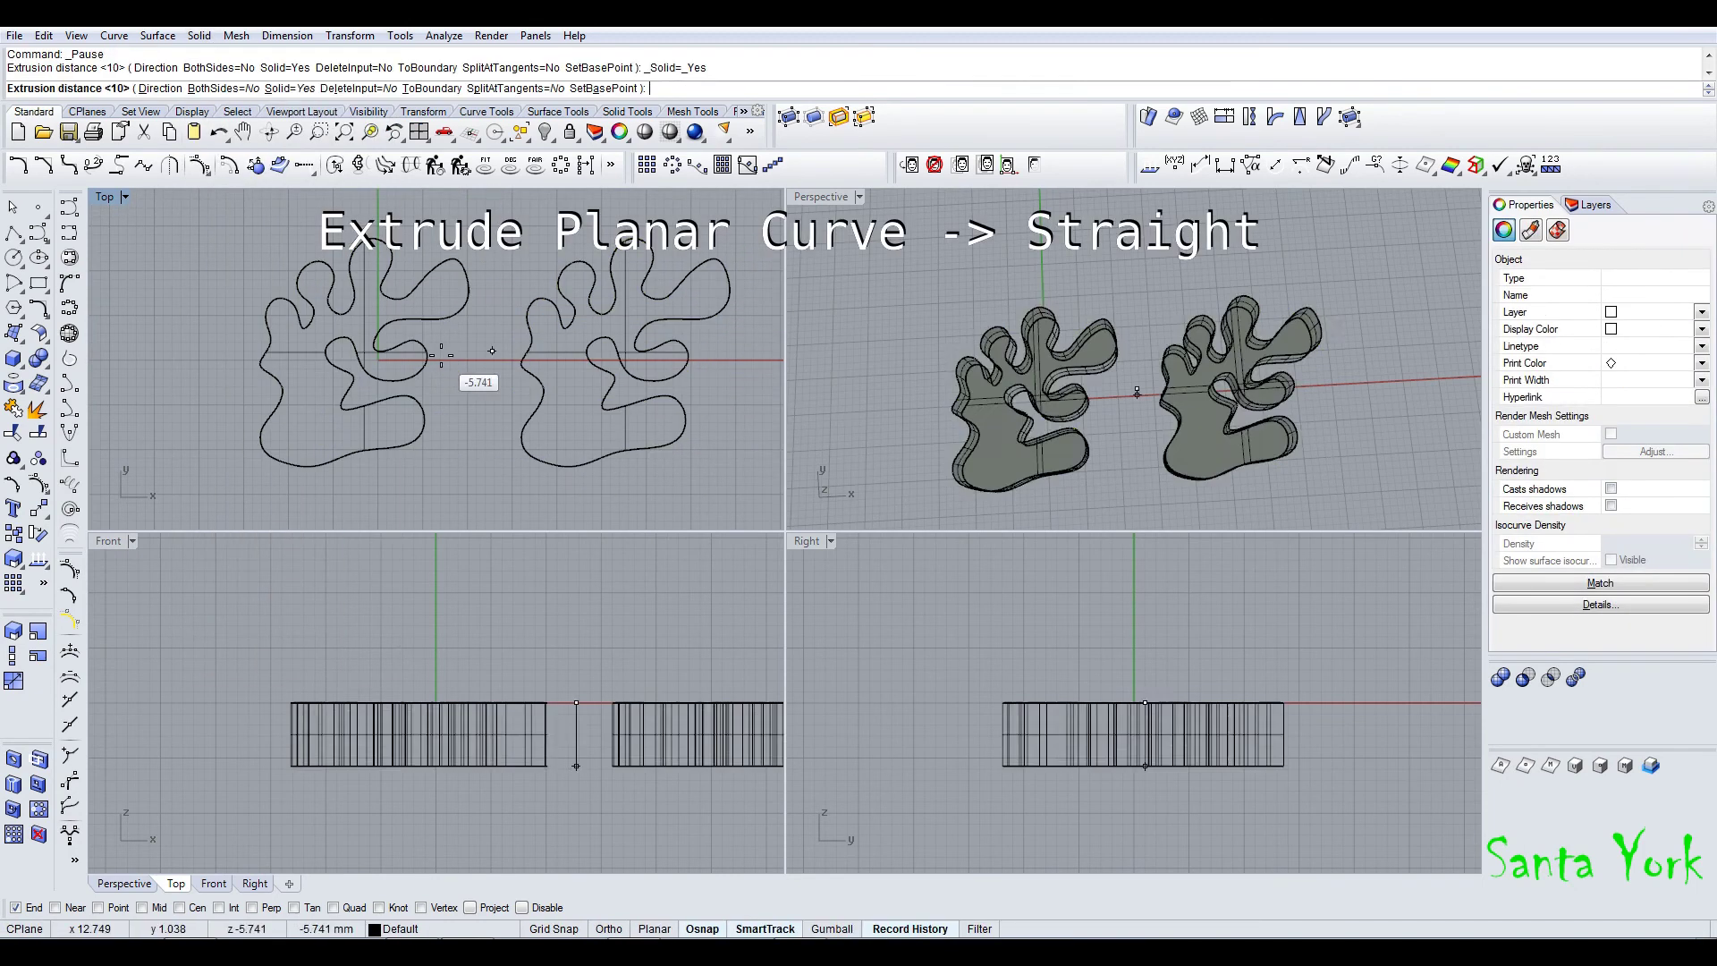
pyautogui.write('10')
pyautogui.press('Return')
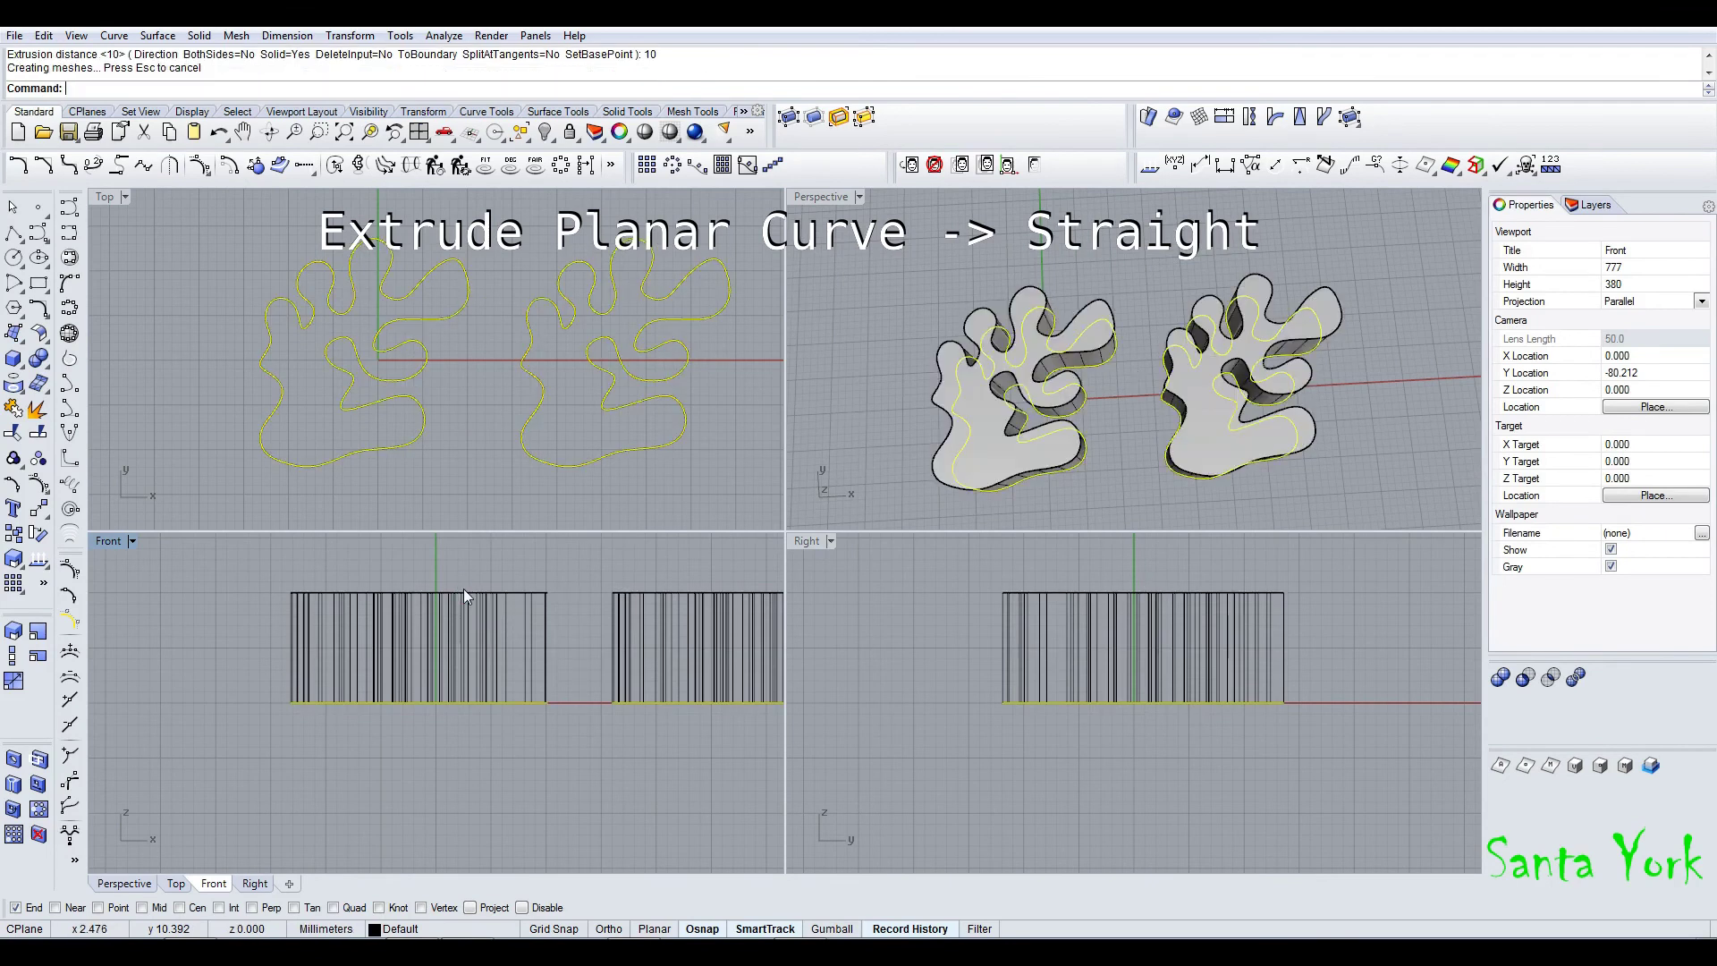
# - Export the left hand extrusion as binary 01.stl with a 0.001 mm mesh tolerance, replacing the existing file
pyautogui.click(463, 589)
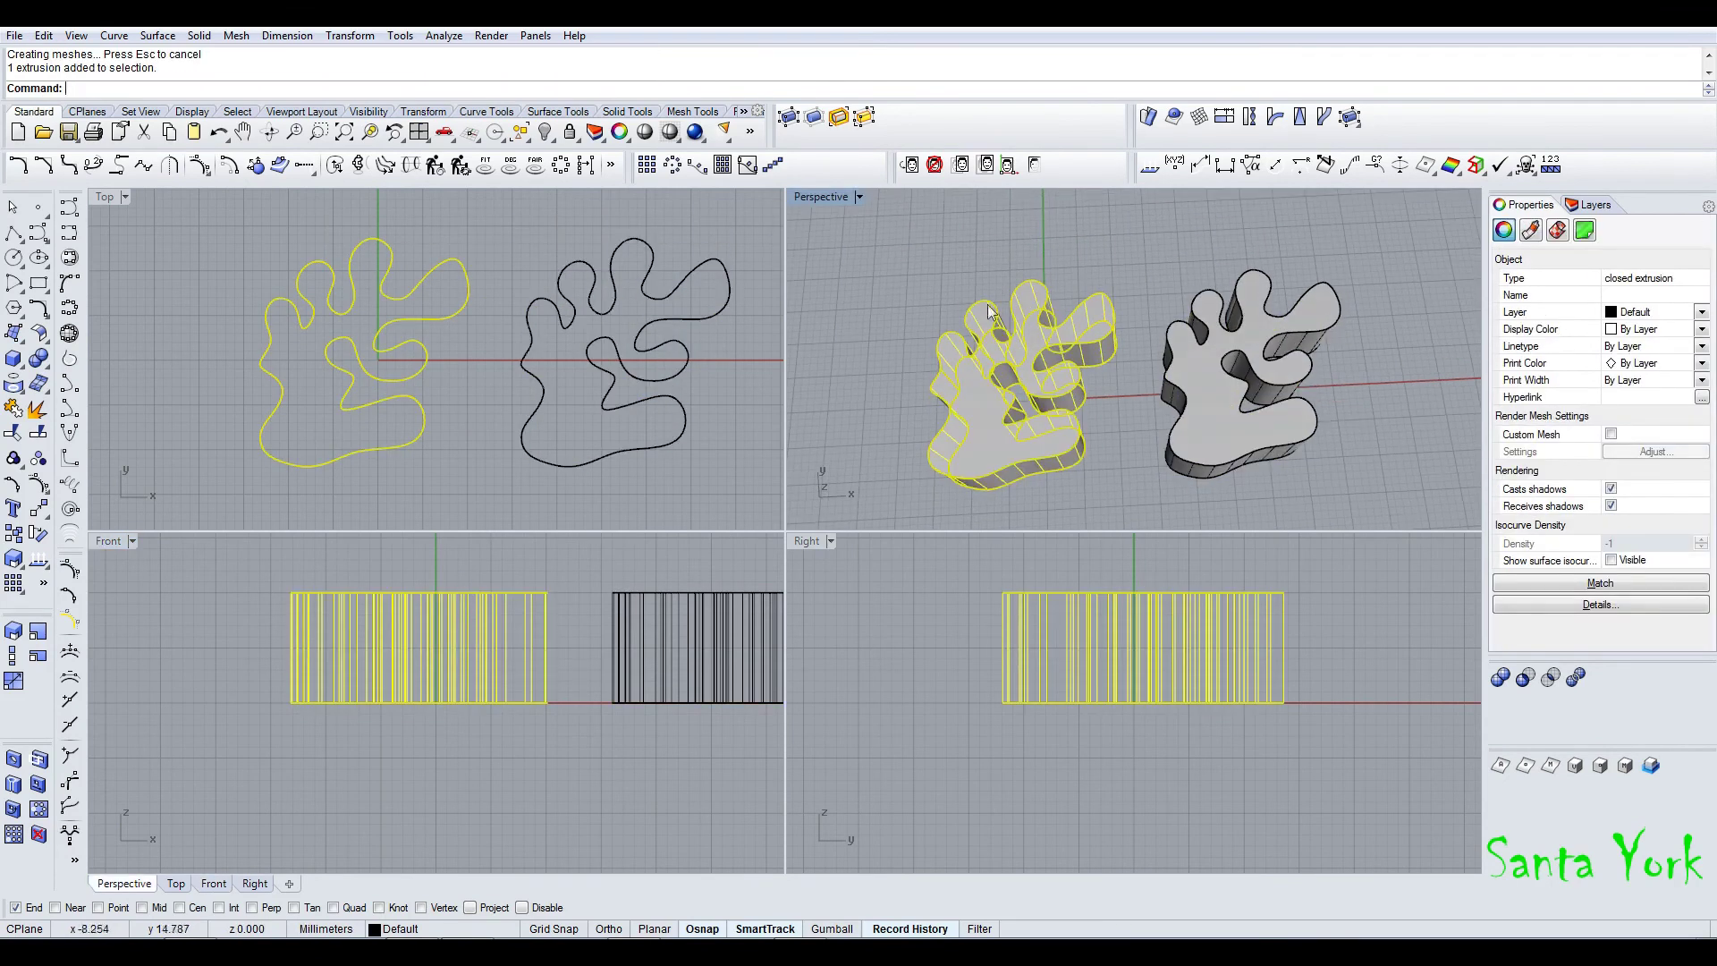
pyautogui.rightClick(71, 133)
pyautogui.doubleClick(771, 365)
pyautogui.click(905, 487)
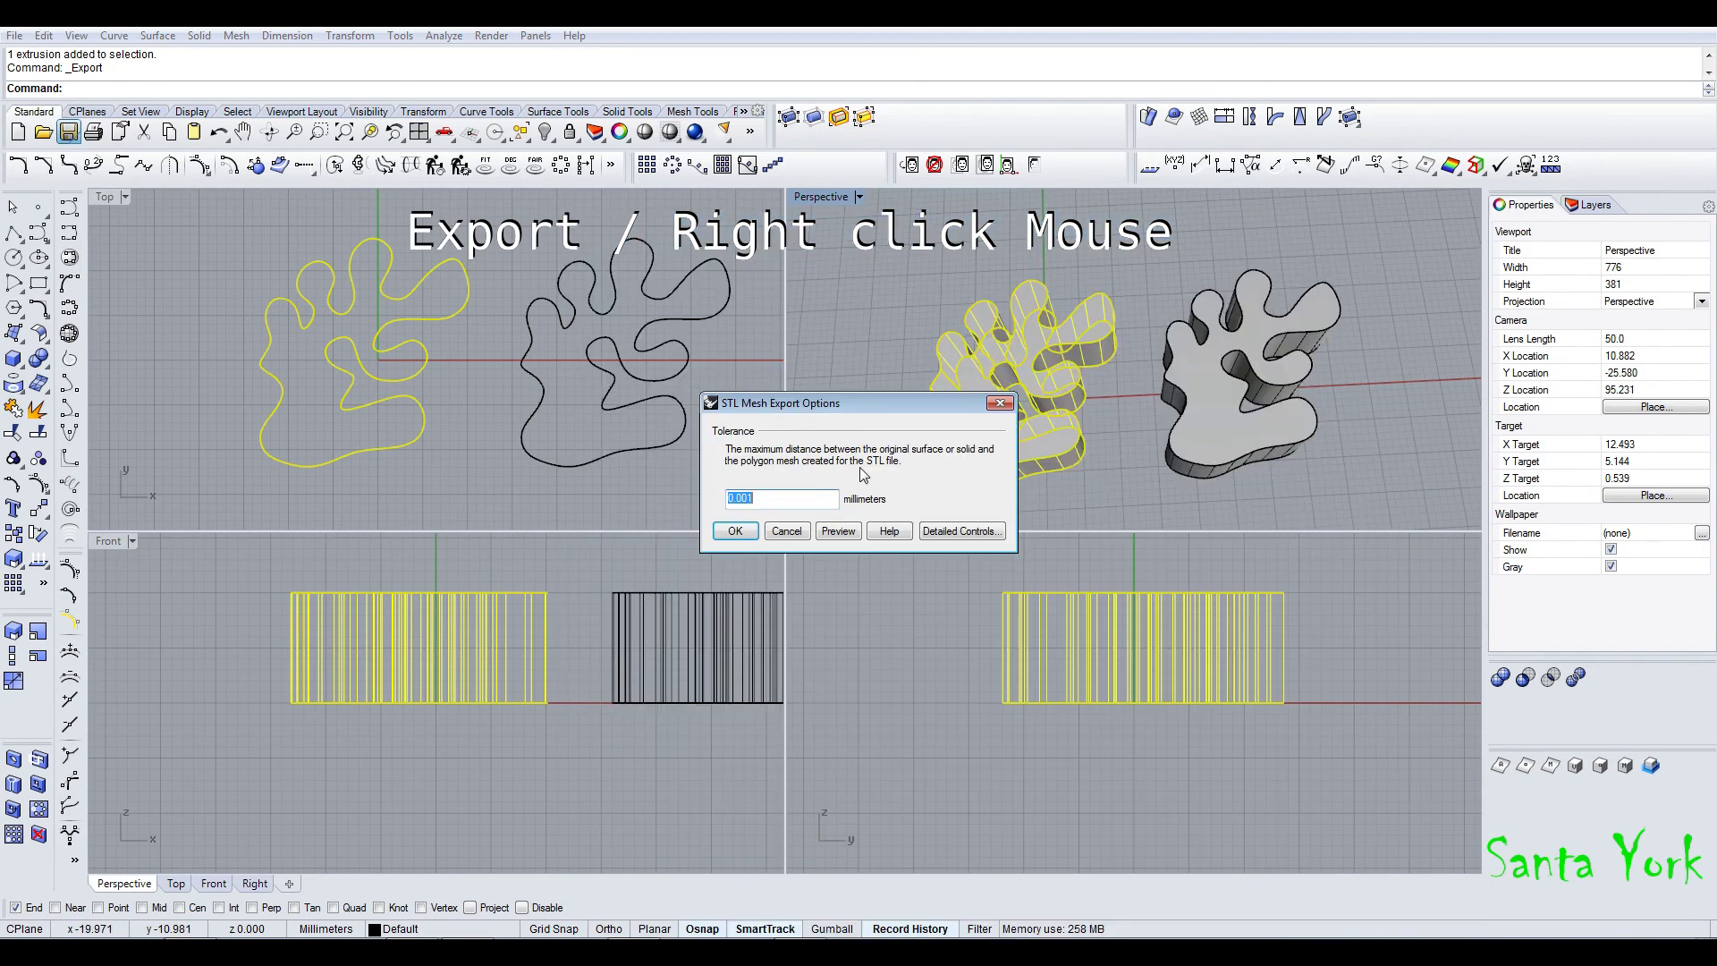
pyautogui.click(729, 531)
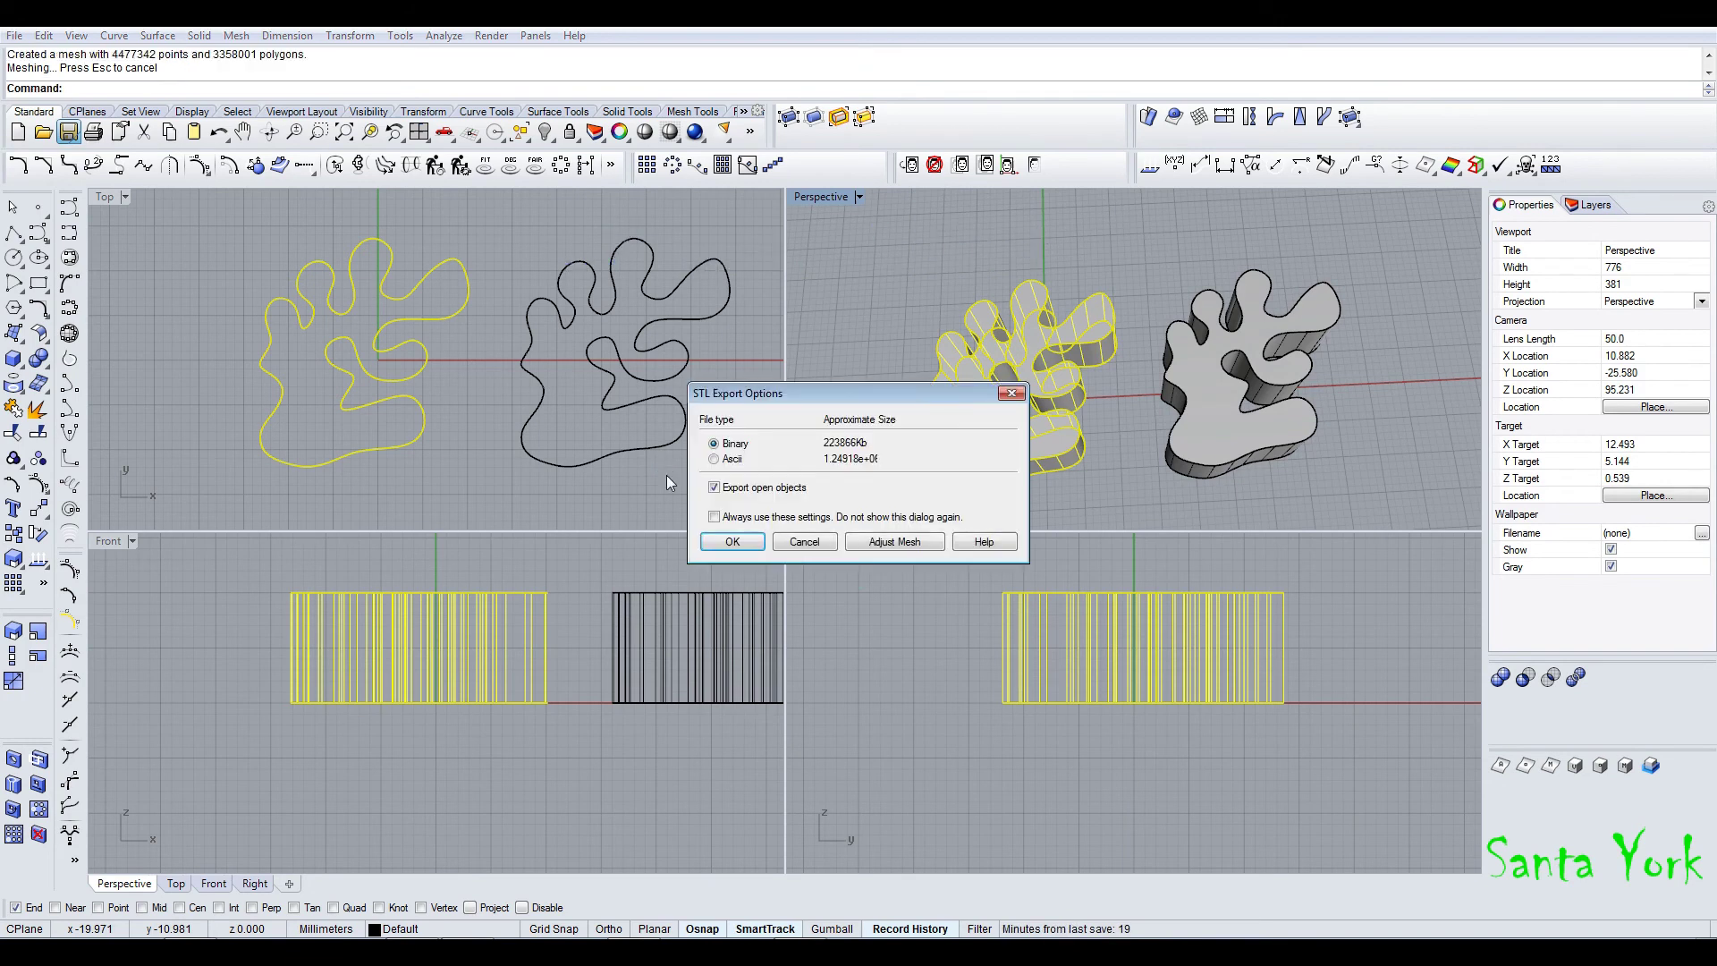
pyautogui.click(746, 543)
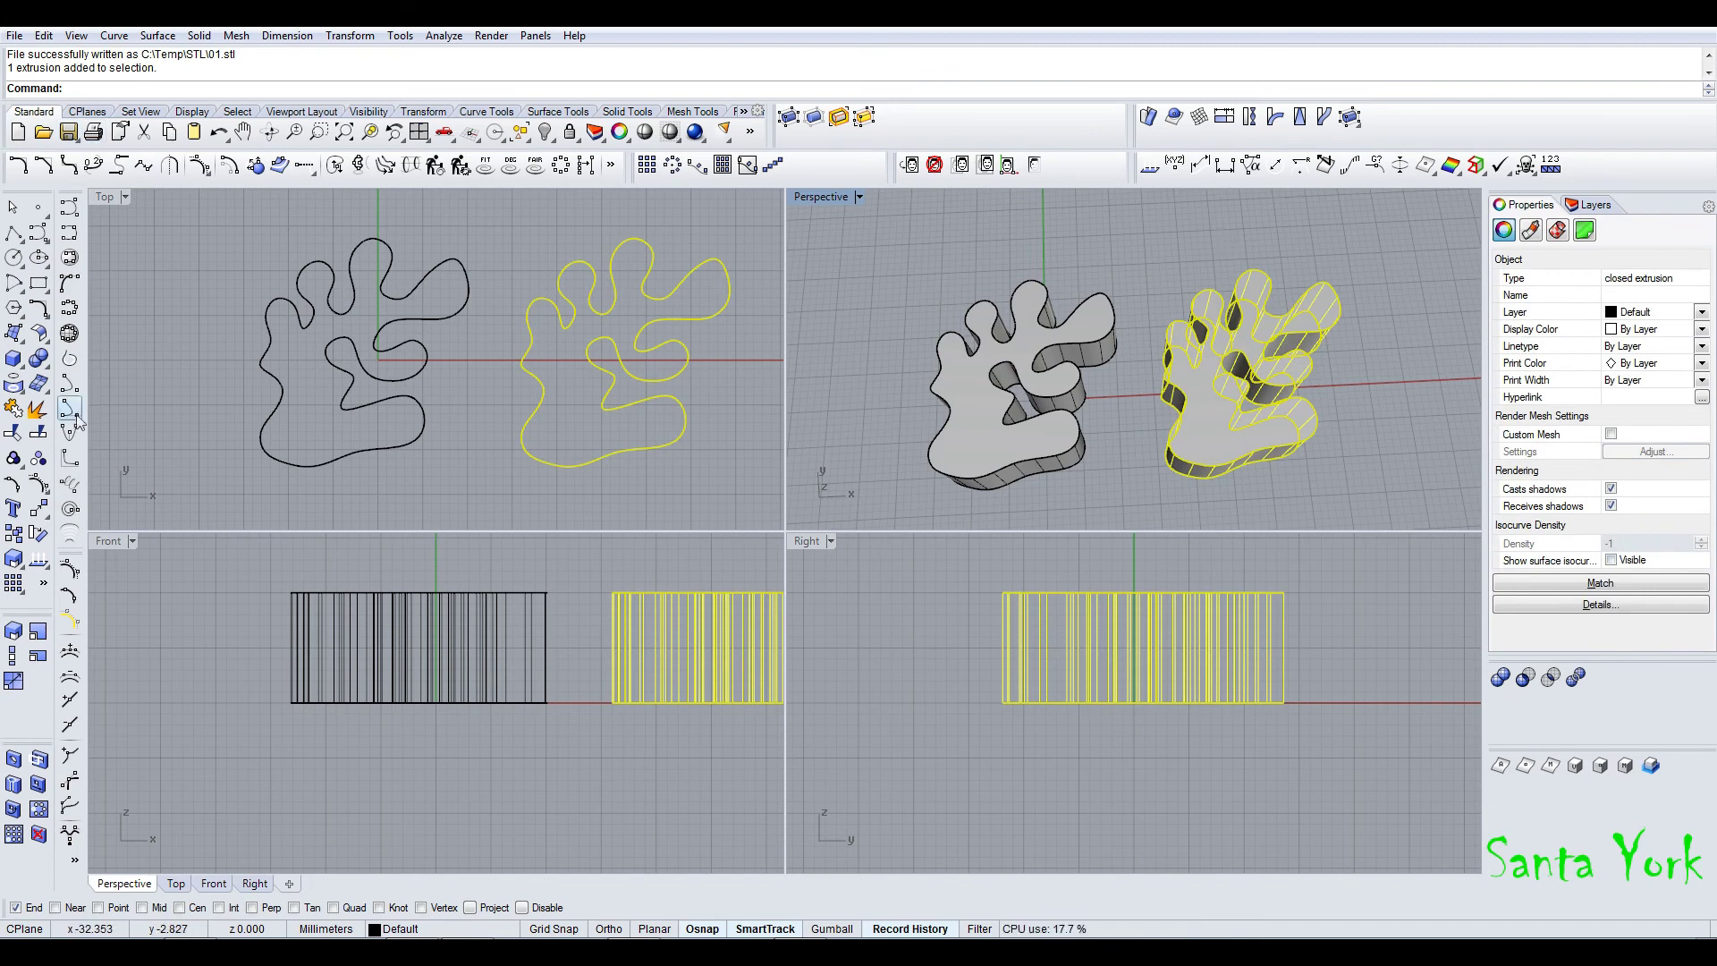
# - Explode and rejoin the right hand extrusion into a closed polysurface, and export it as binary 02.stl over the existing file
pyautogui.click(17, 407)
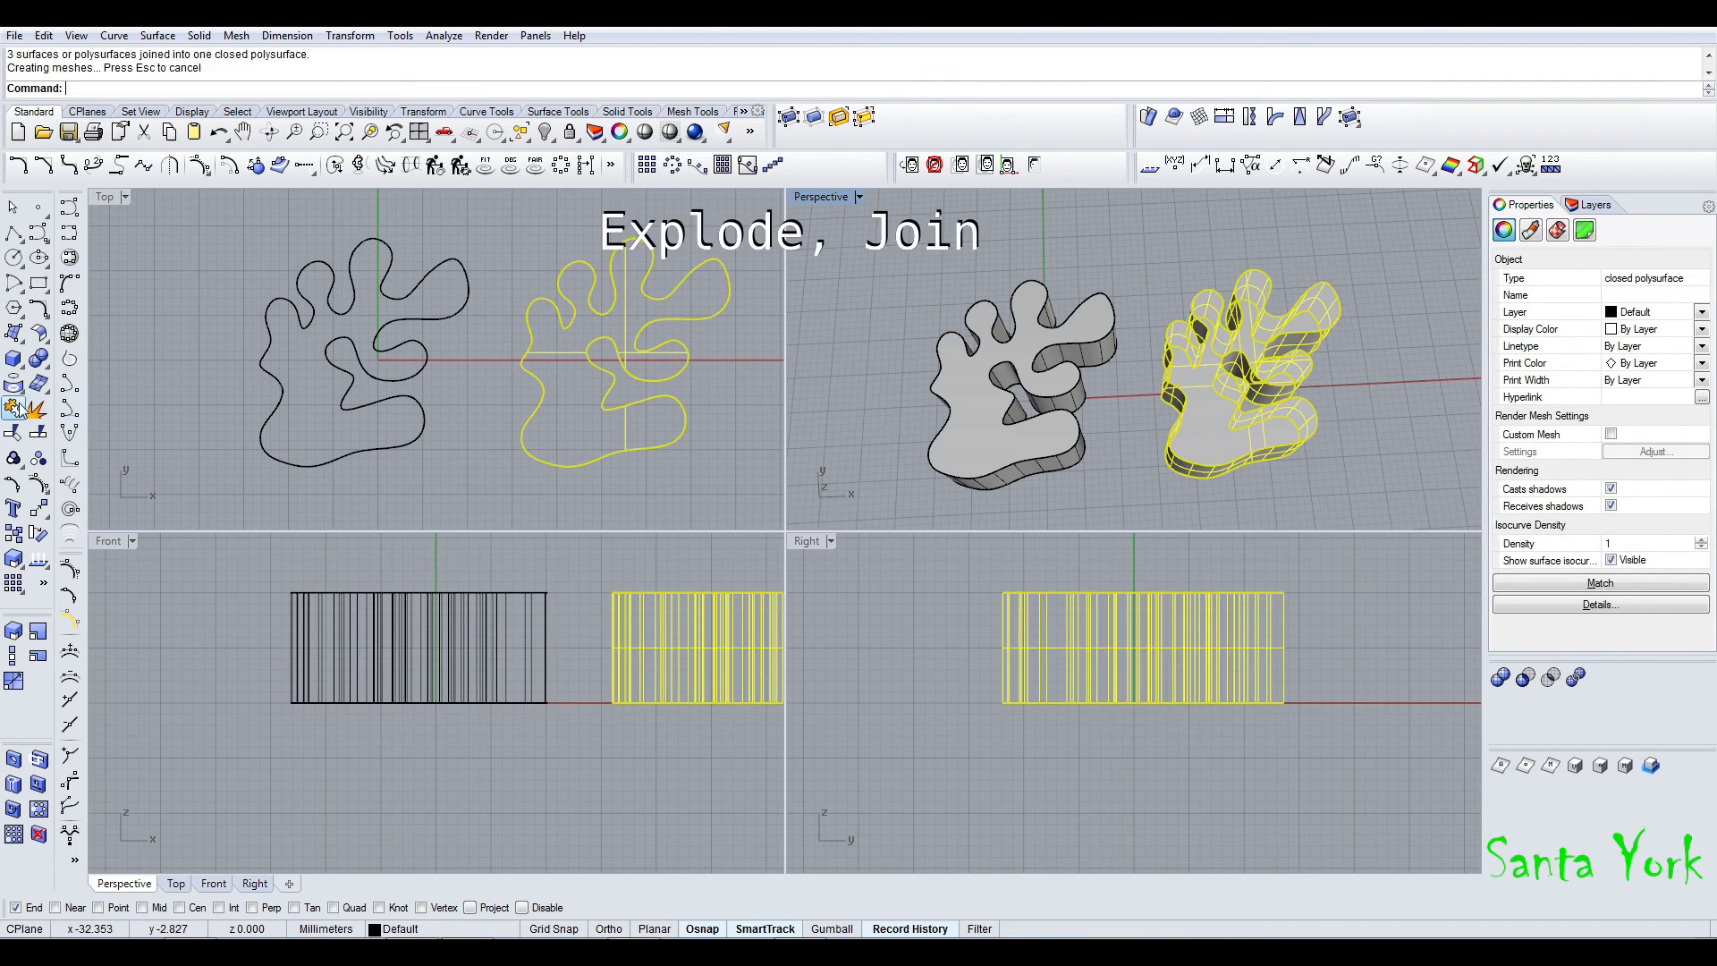
pyautogui.rightClick(119, 132)
pyautogui.click(841, 311)
pyautogui.click(1257, 901)
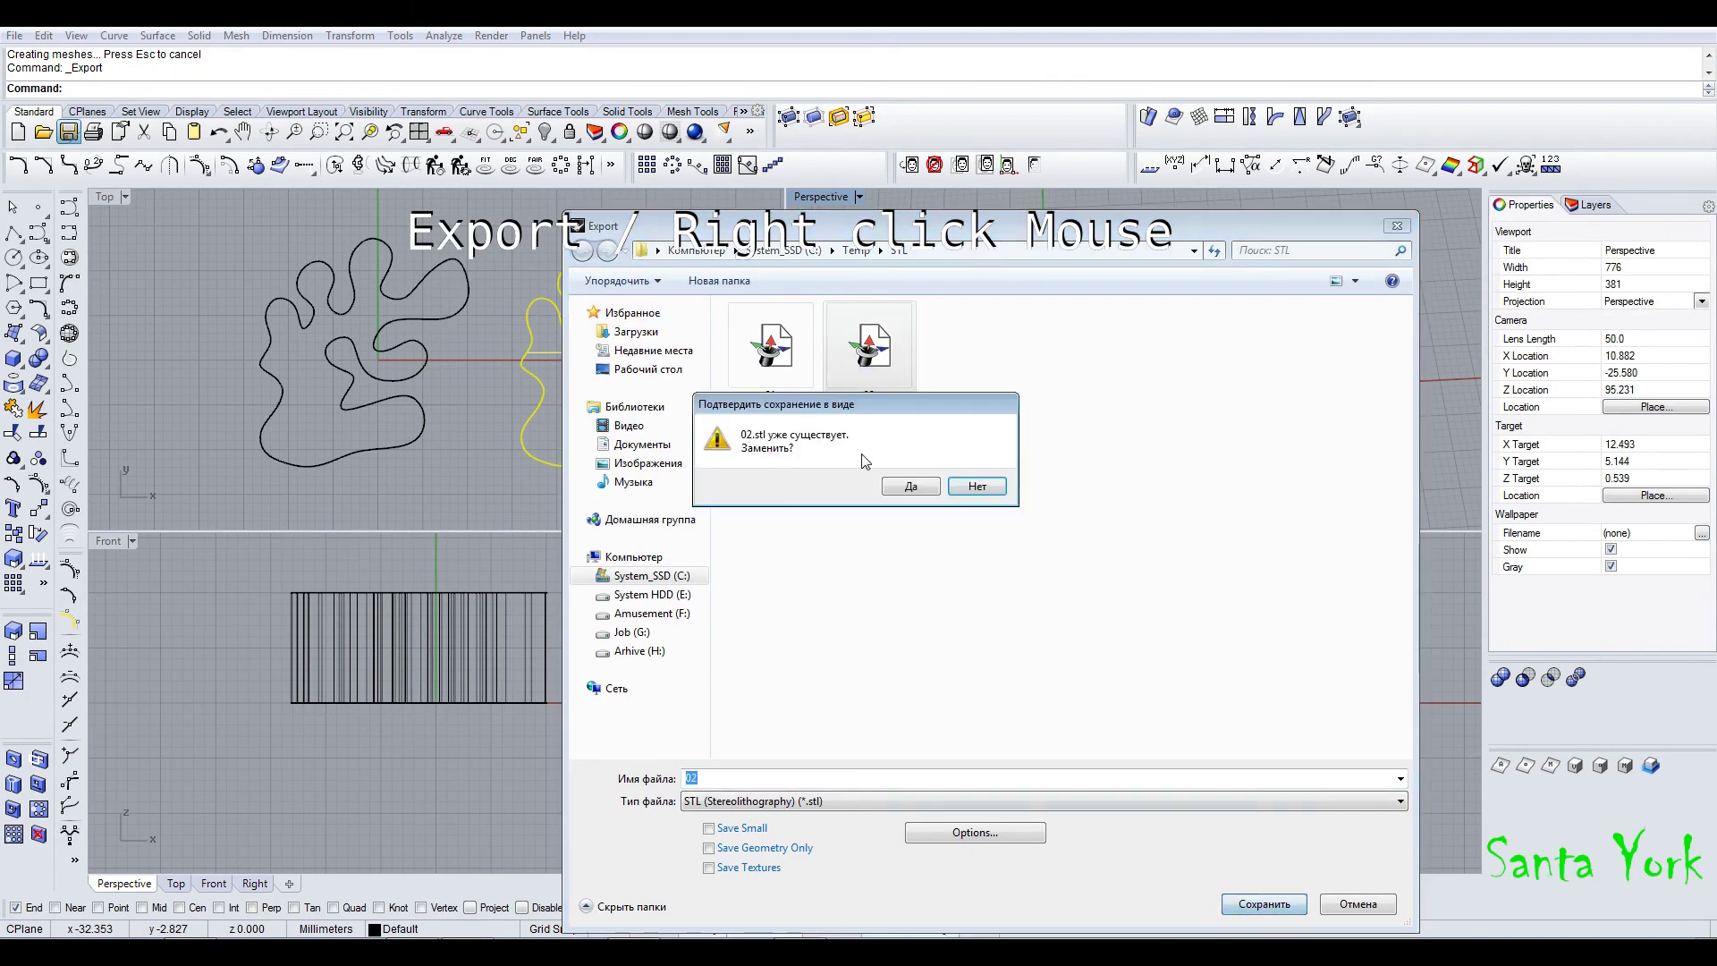
pyautogui.click(909, 487)
pyautogui.click(737, 532)
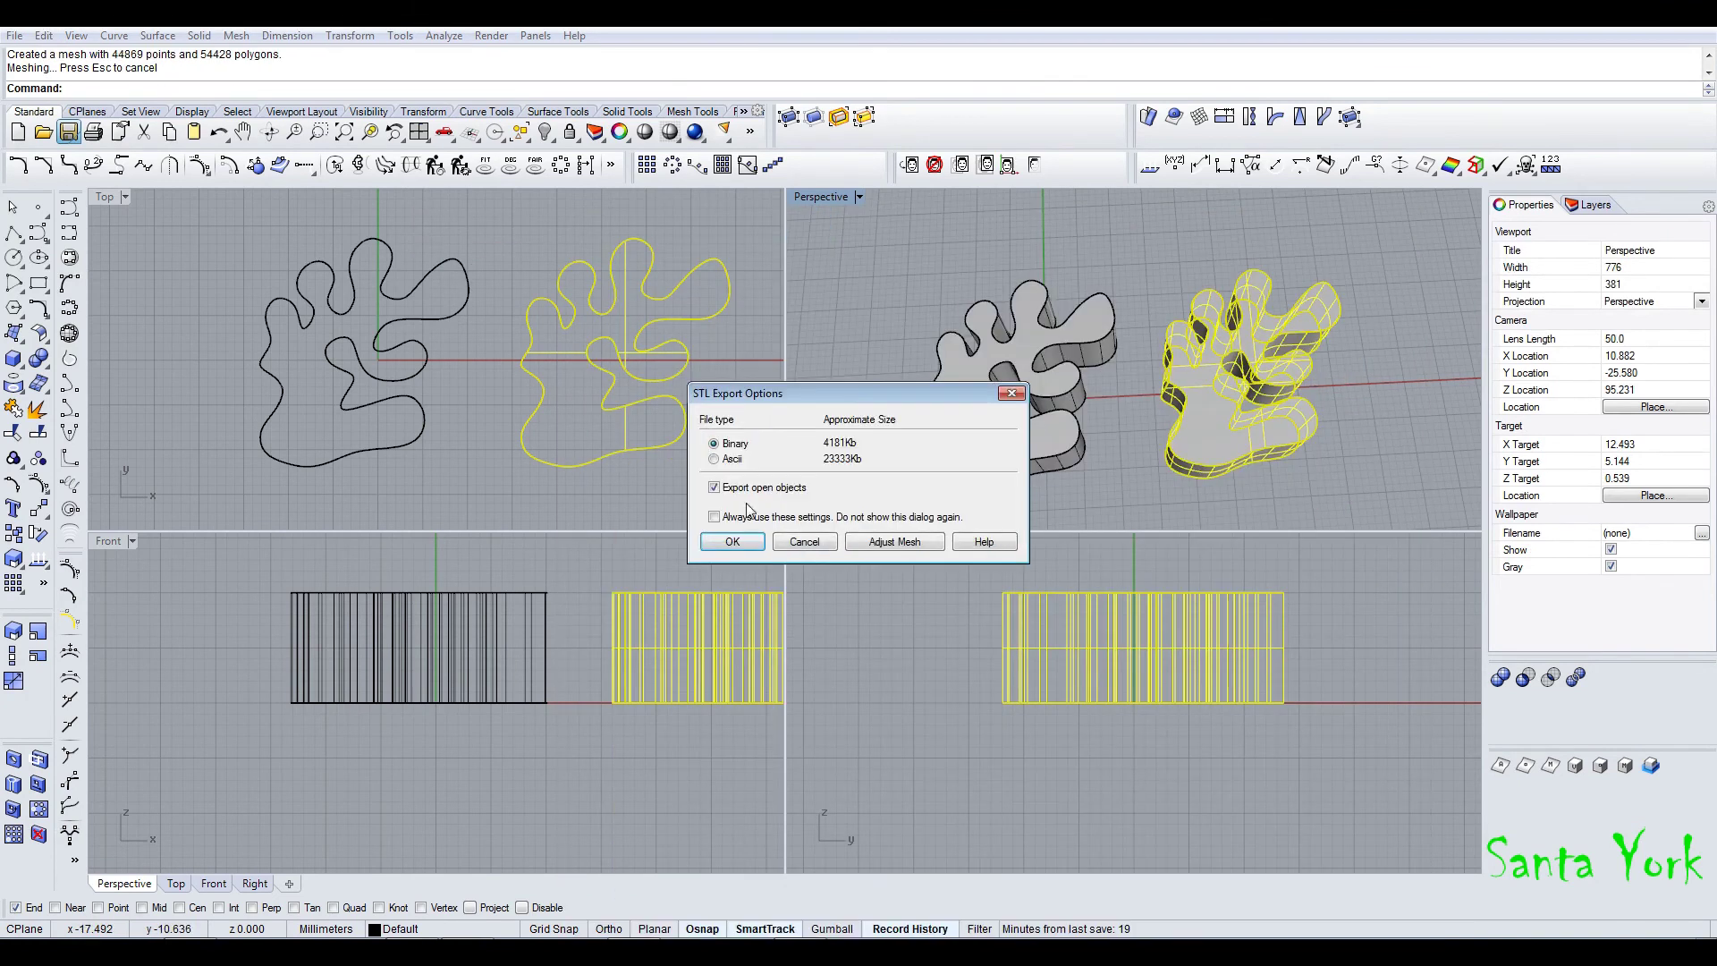
pyautogui.click(733, 542)
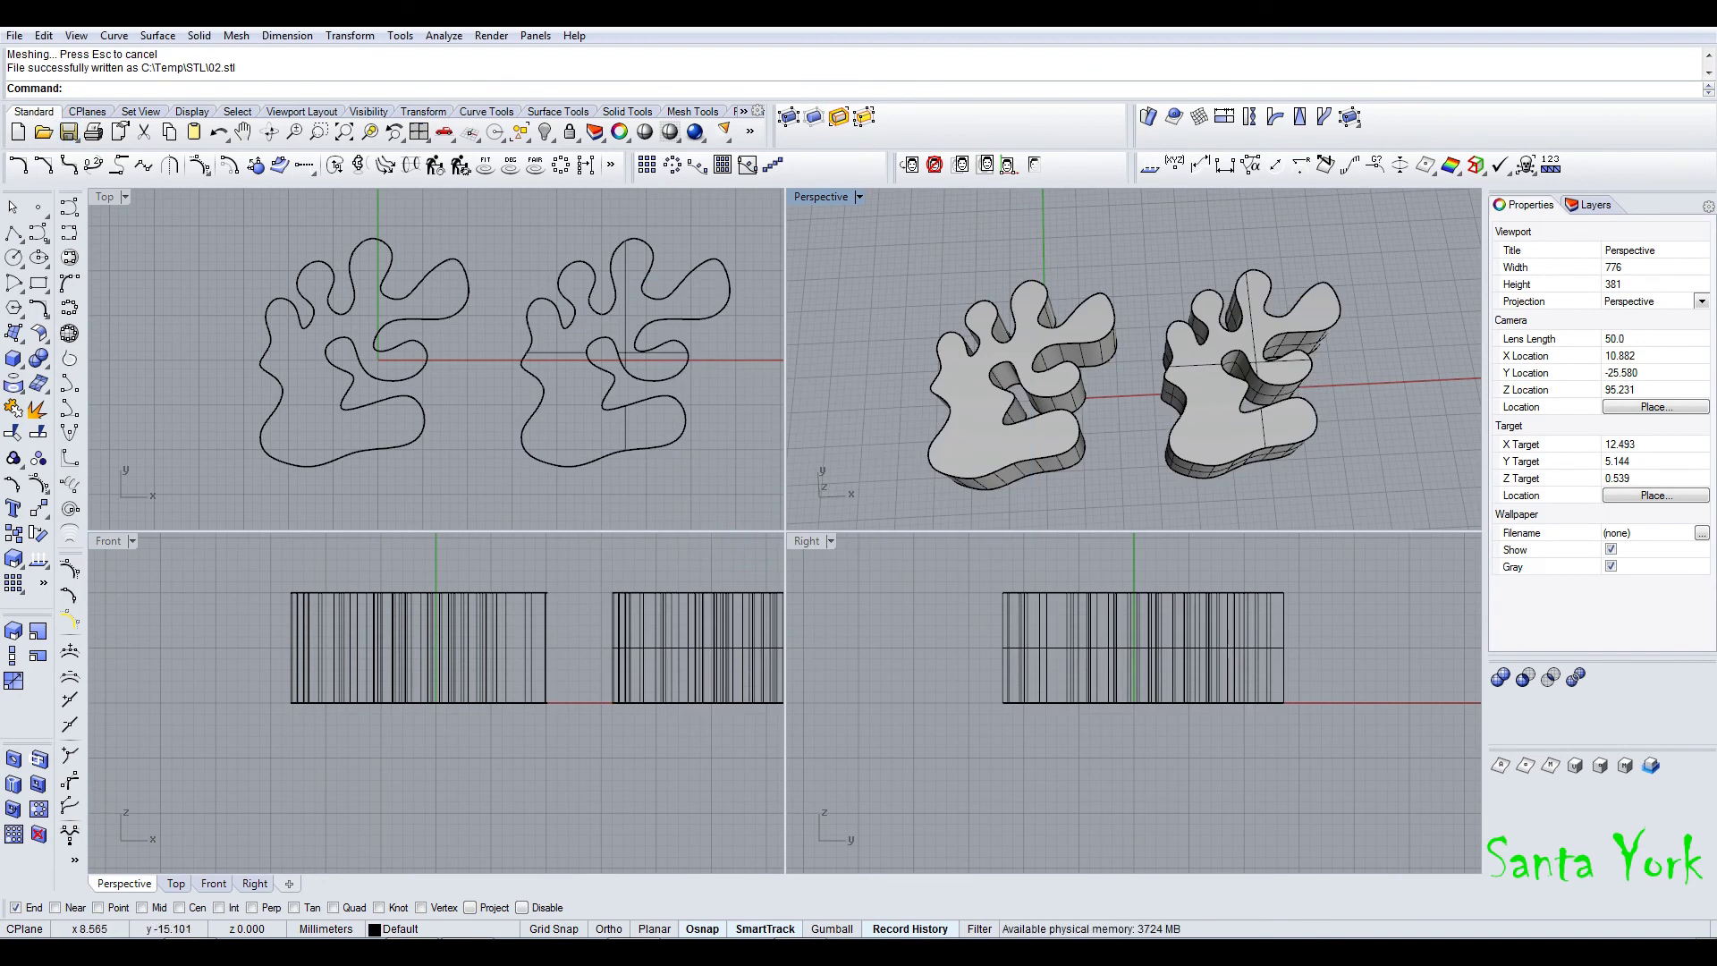
# - Switch to the STL folder in Windows Explorer and compare the file sizes of 01 and 02 in their properties
pyautogui.click(414, 952)
pyautogui.rightClick(202, 159)
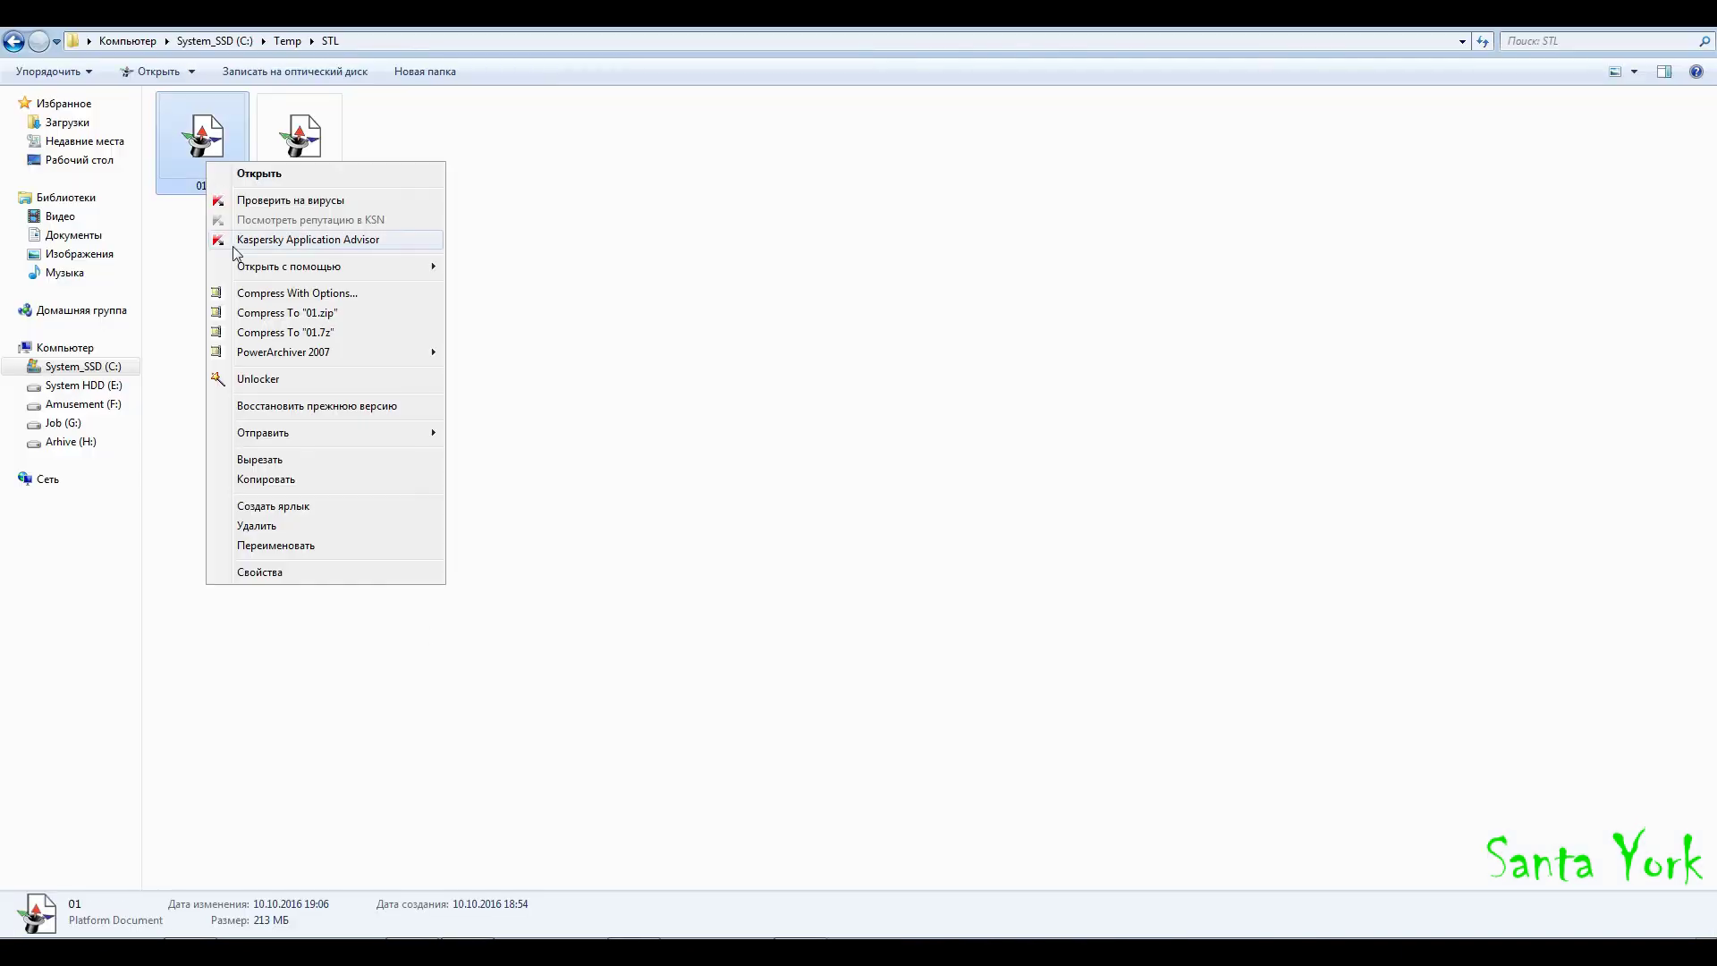
pyautogui.click(280, 569)
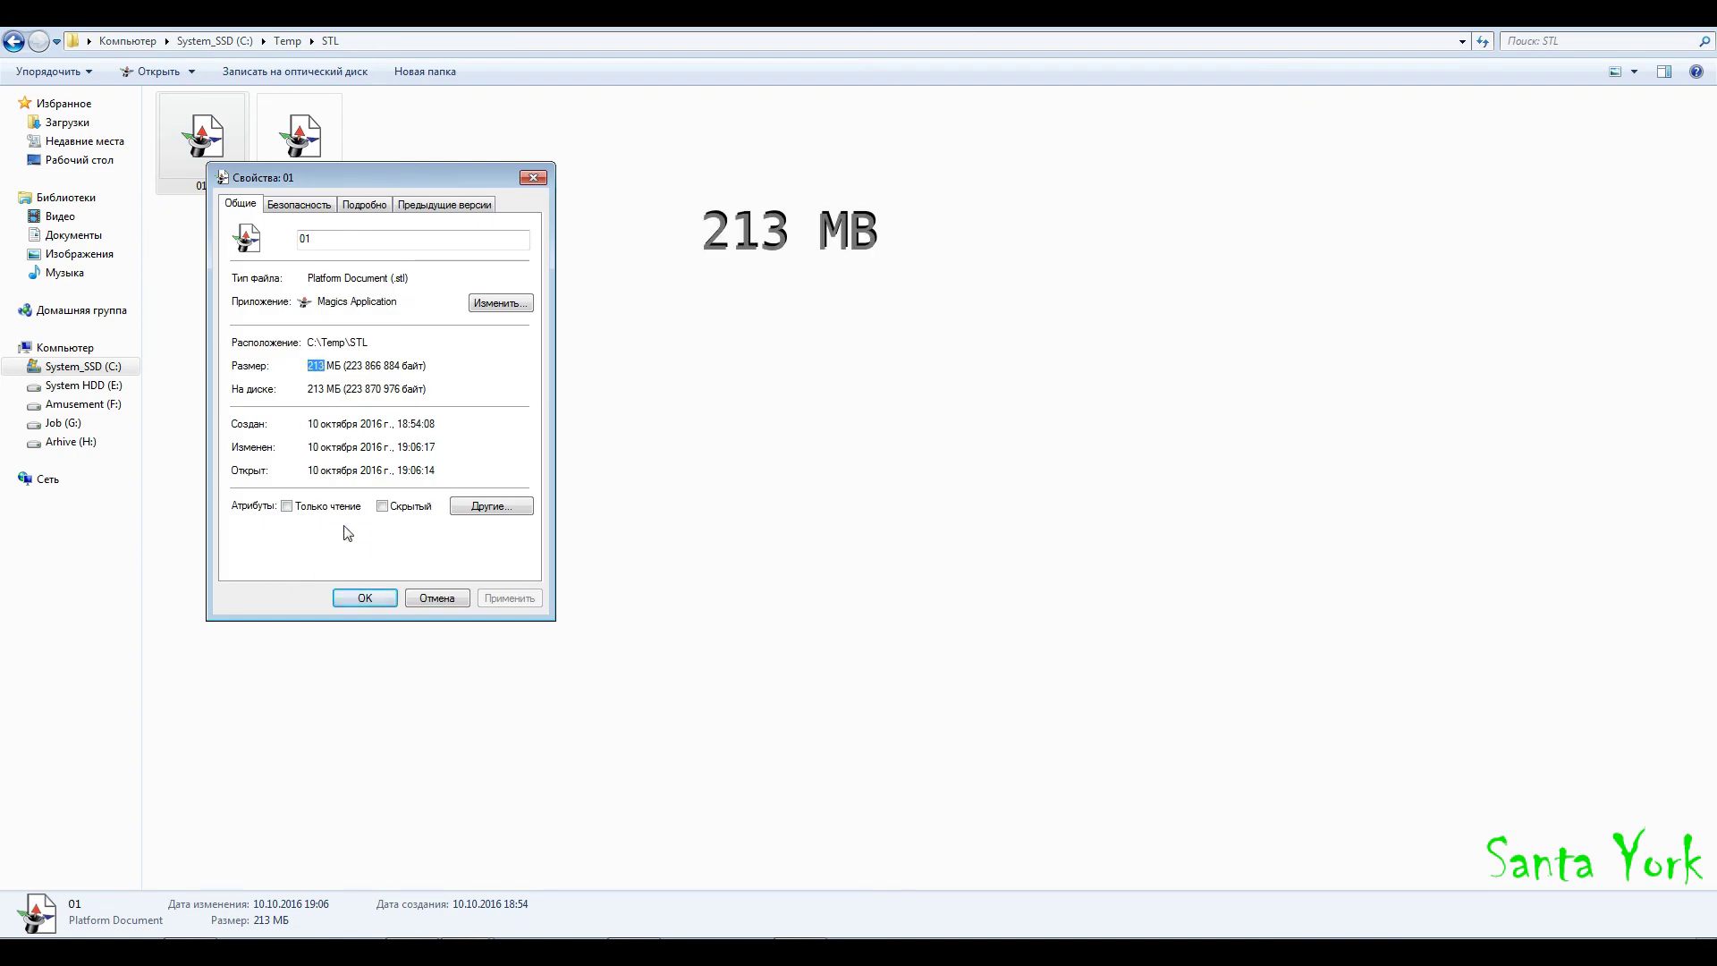
pyautogui.click(366, 603)
pyautogui.rightClick(307, 168)
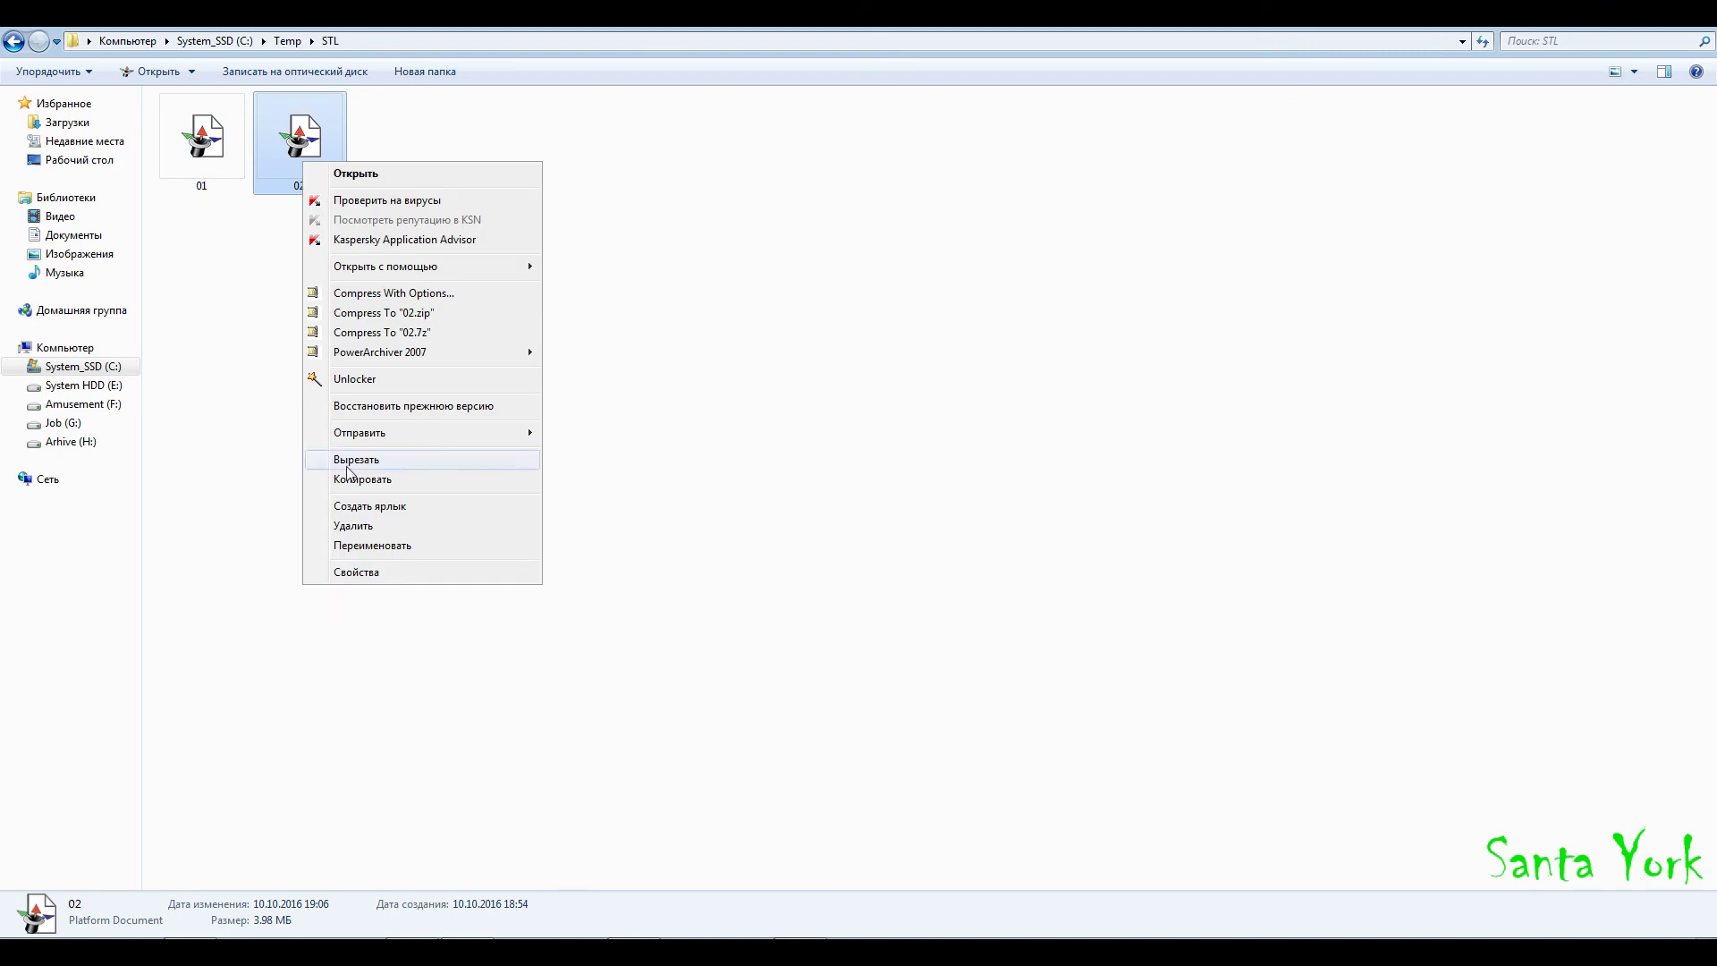
pyautogui.click(367, 570)
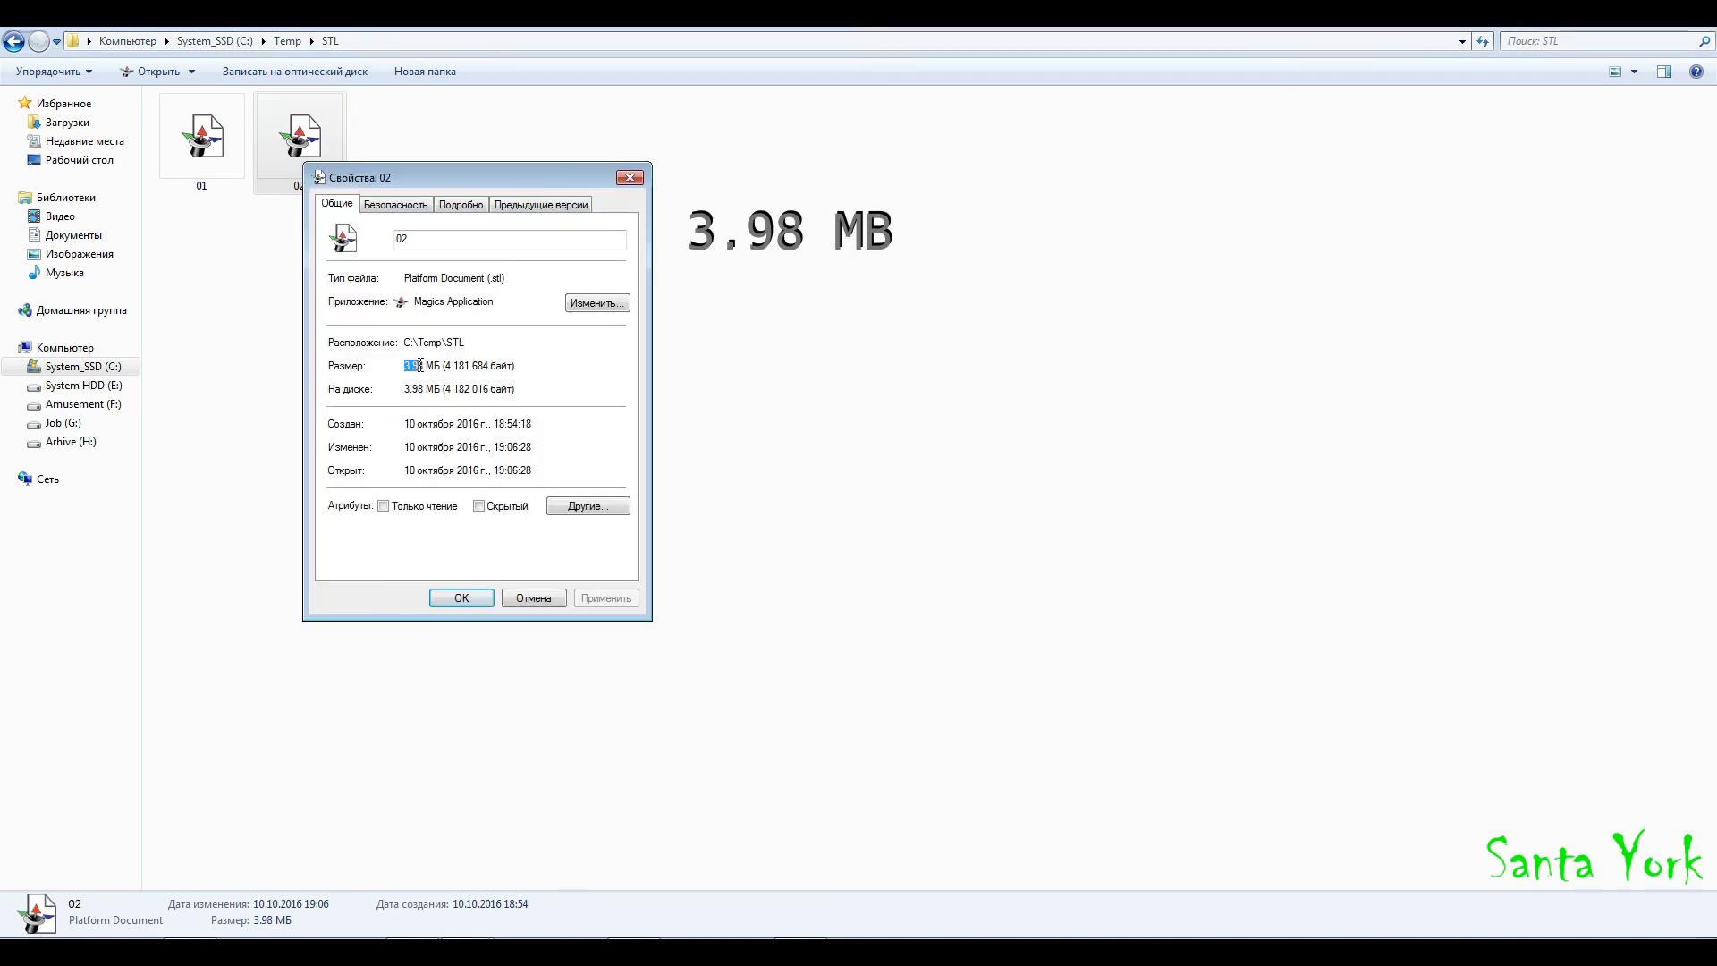
pyautogui.click(462, 599)
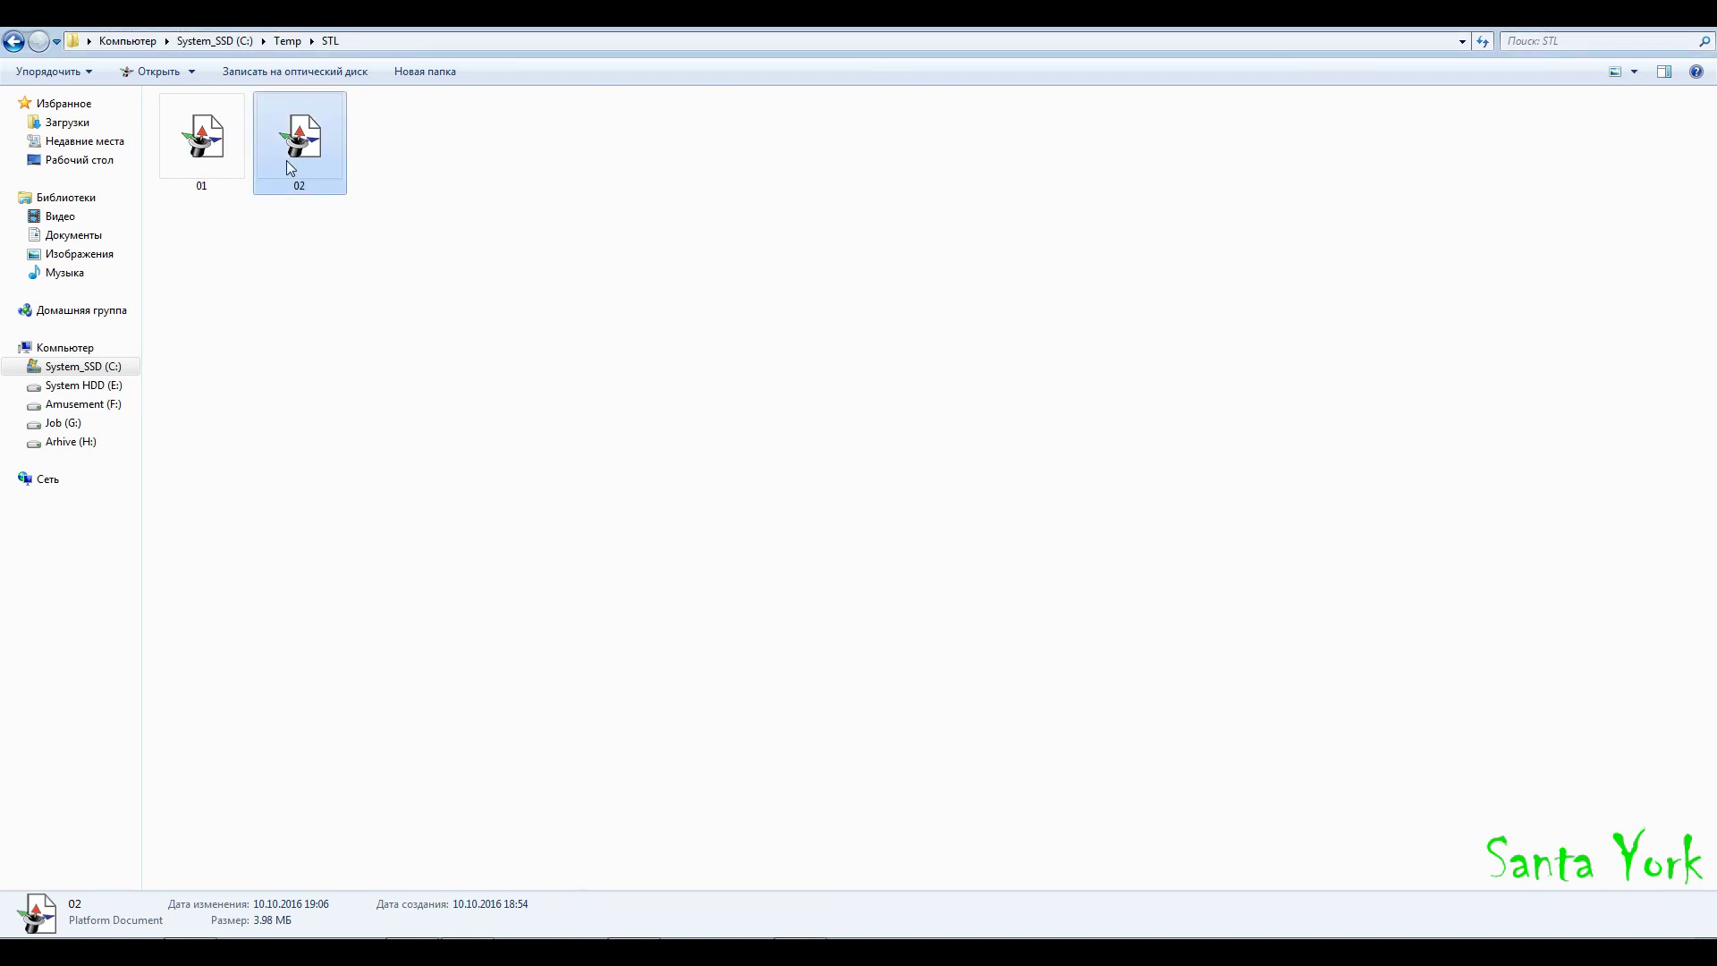
# - Open 01.stl in Magics, show it in Triangle display, and examine its mesh density from several angles
pyautogui.click(222, 152)
pyautogui.doubleClick(222, 152)
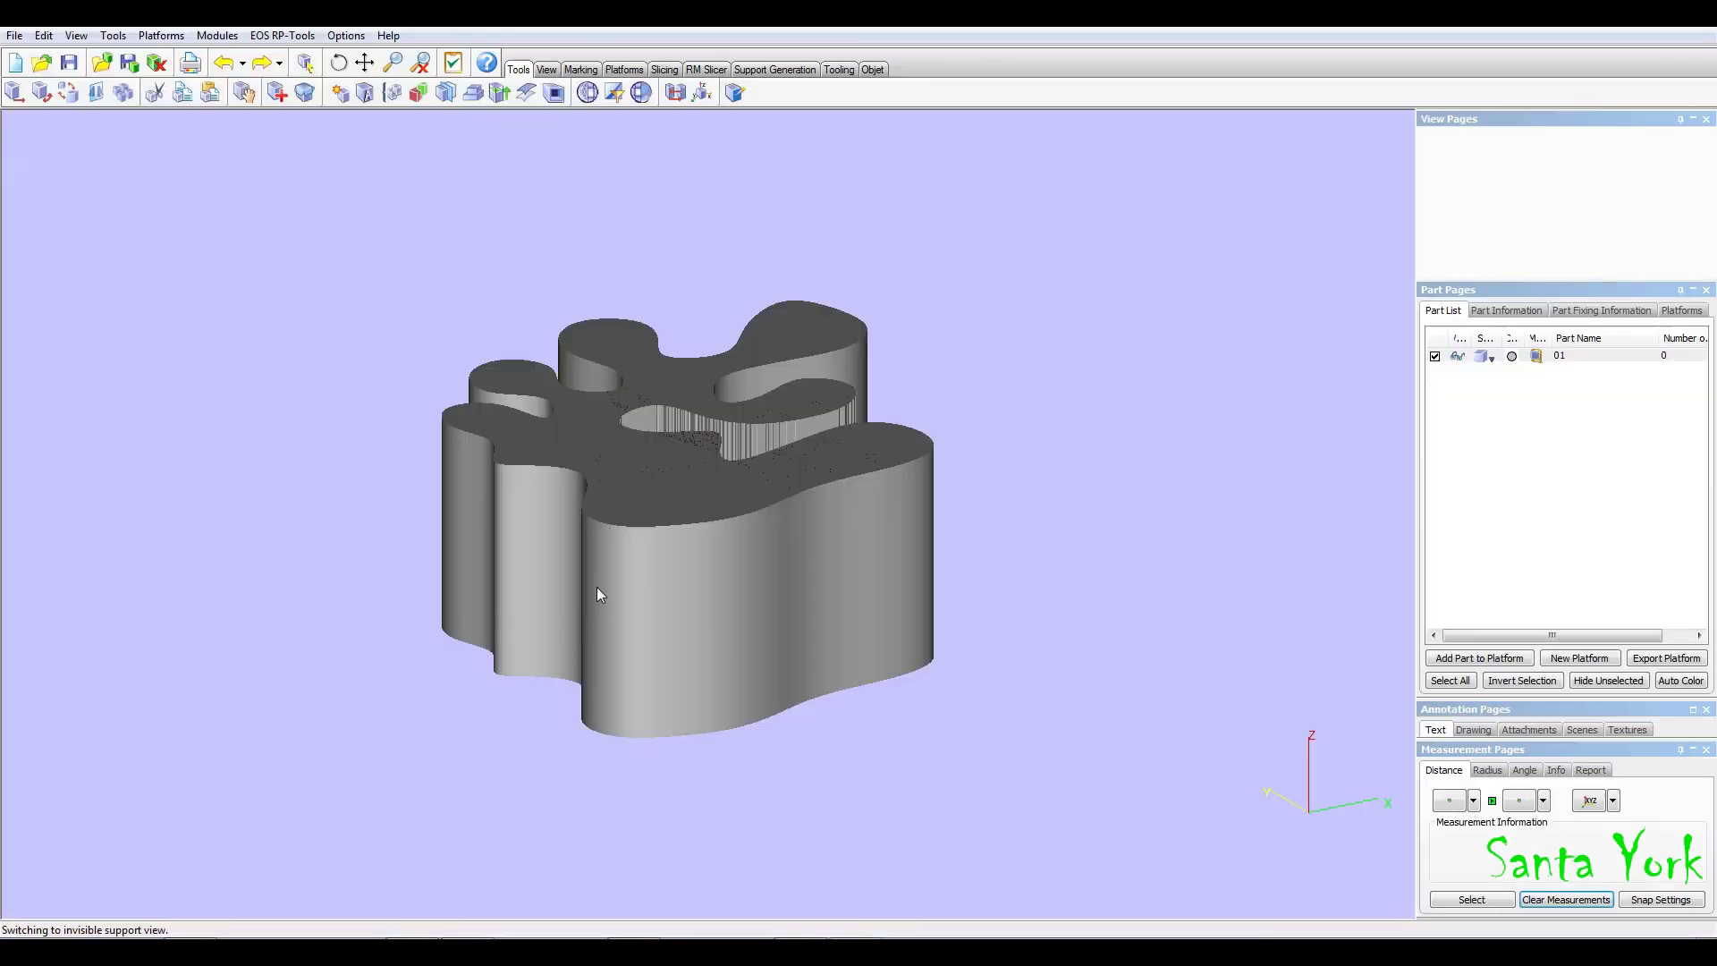
pyautogui.scroll(5, 717, 576)
pyautogui.scroll(-5, 658, 421)
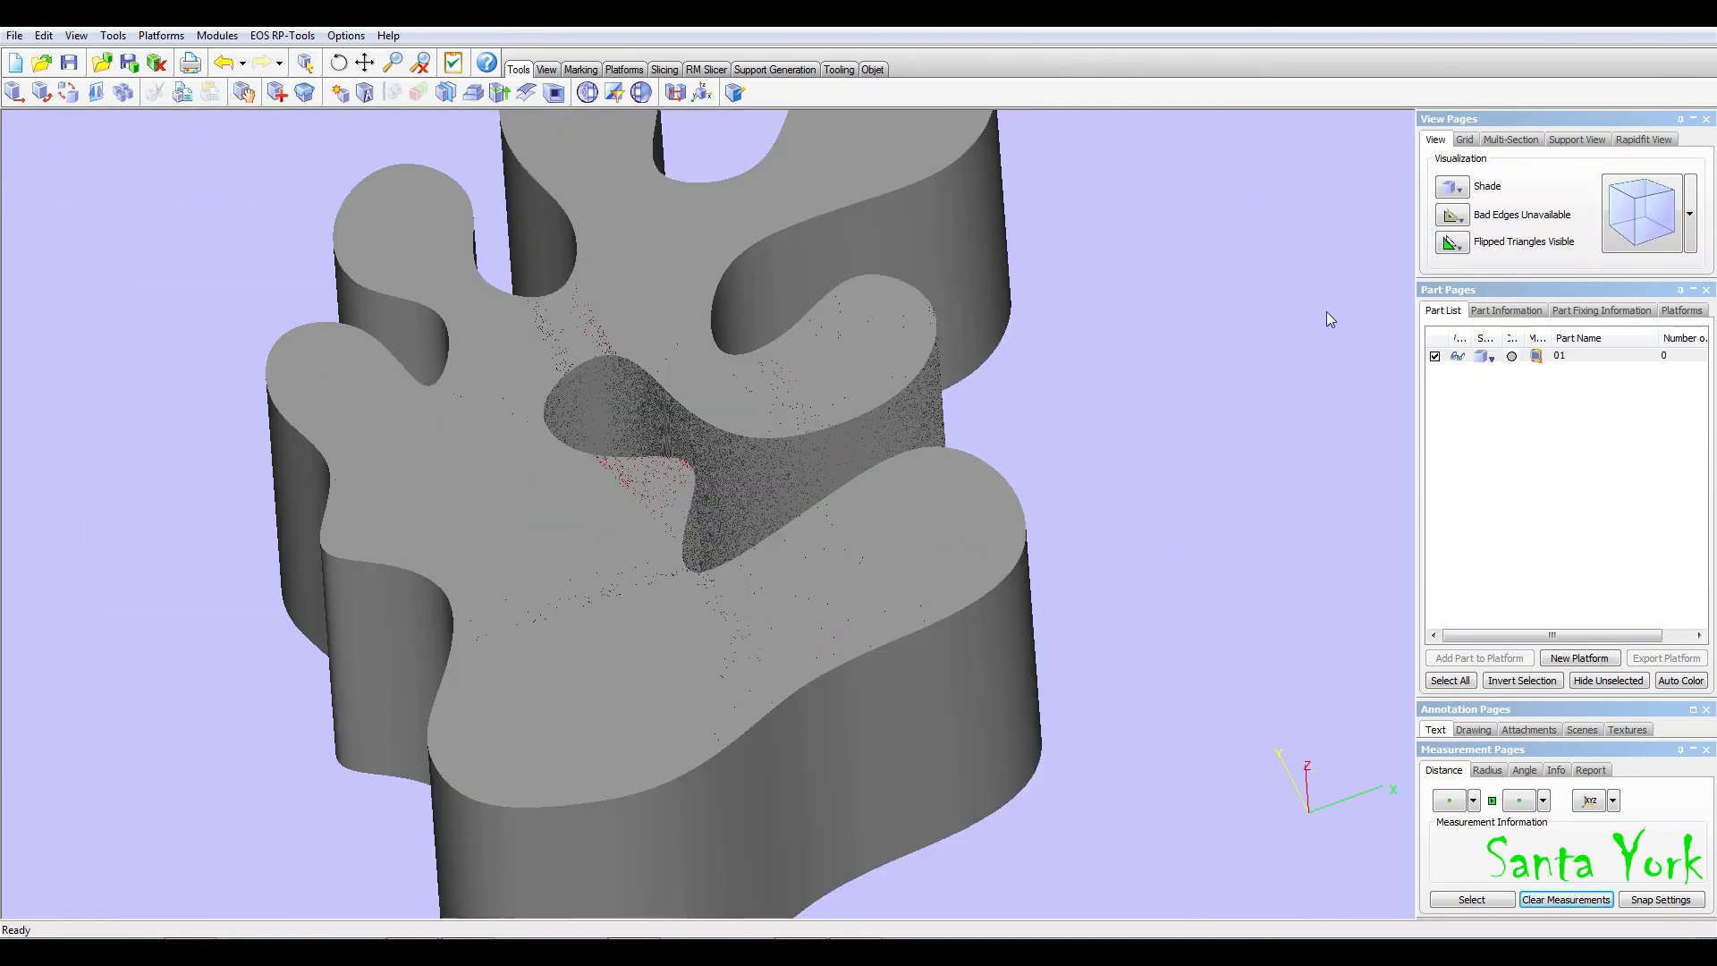
pyautogui.click(1456, 186)
pyautogui.click(1484, 246)
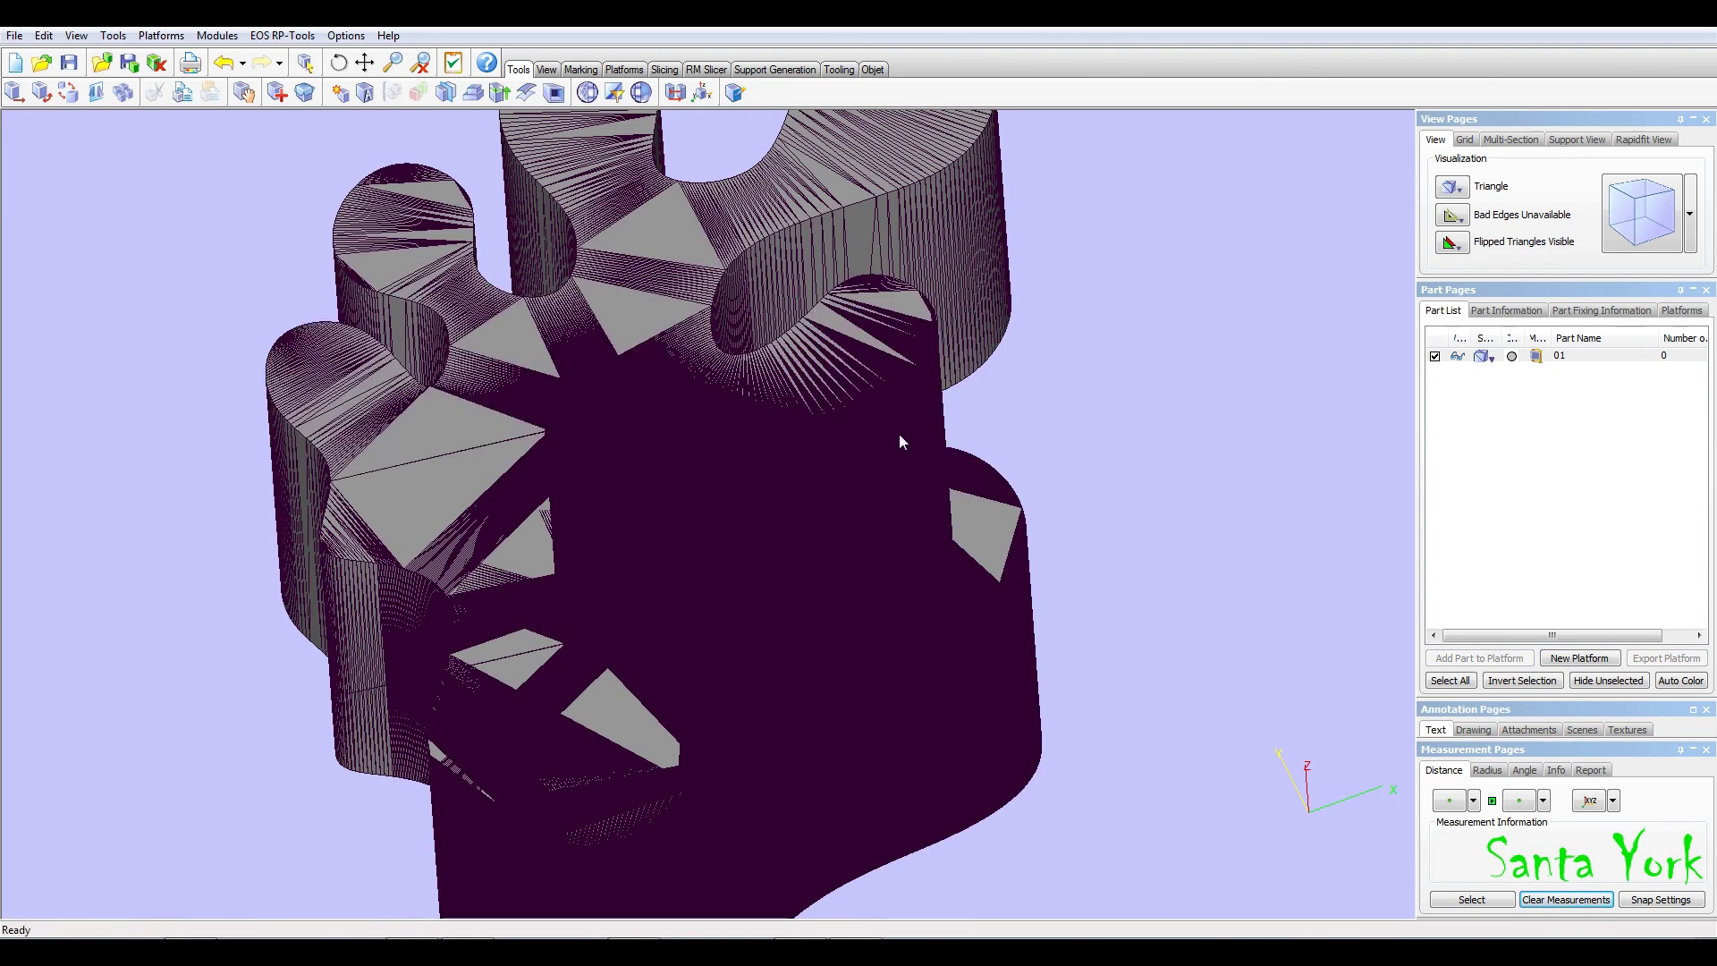
pyautogui.moveTo(803, 486); pyautogui.dragTo(663, 401, button='right')
pyautogui.moveTo(664, 401); pyautogui.dragTo(760, 528, button='middle')
pyautogui.moveTo(761, 529); pyautogui.dragTo(742, 576, button='right')
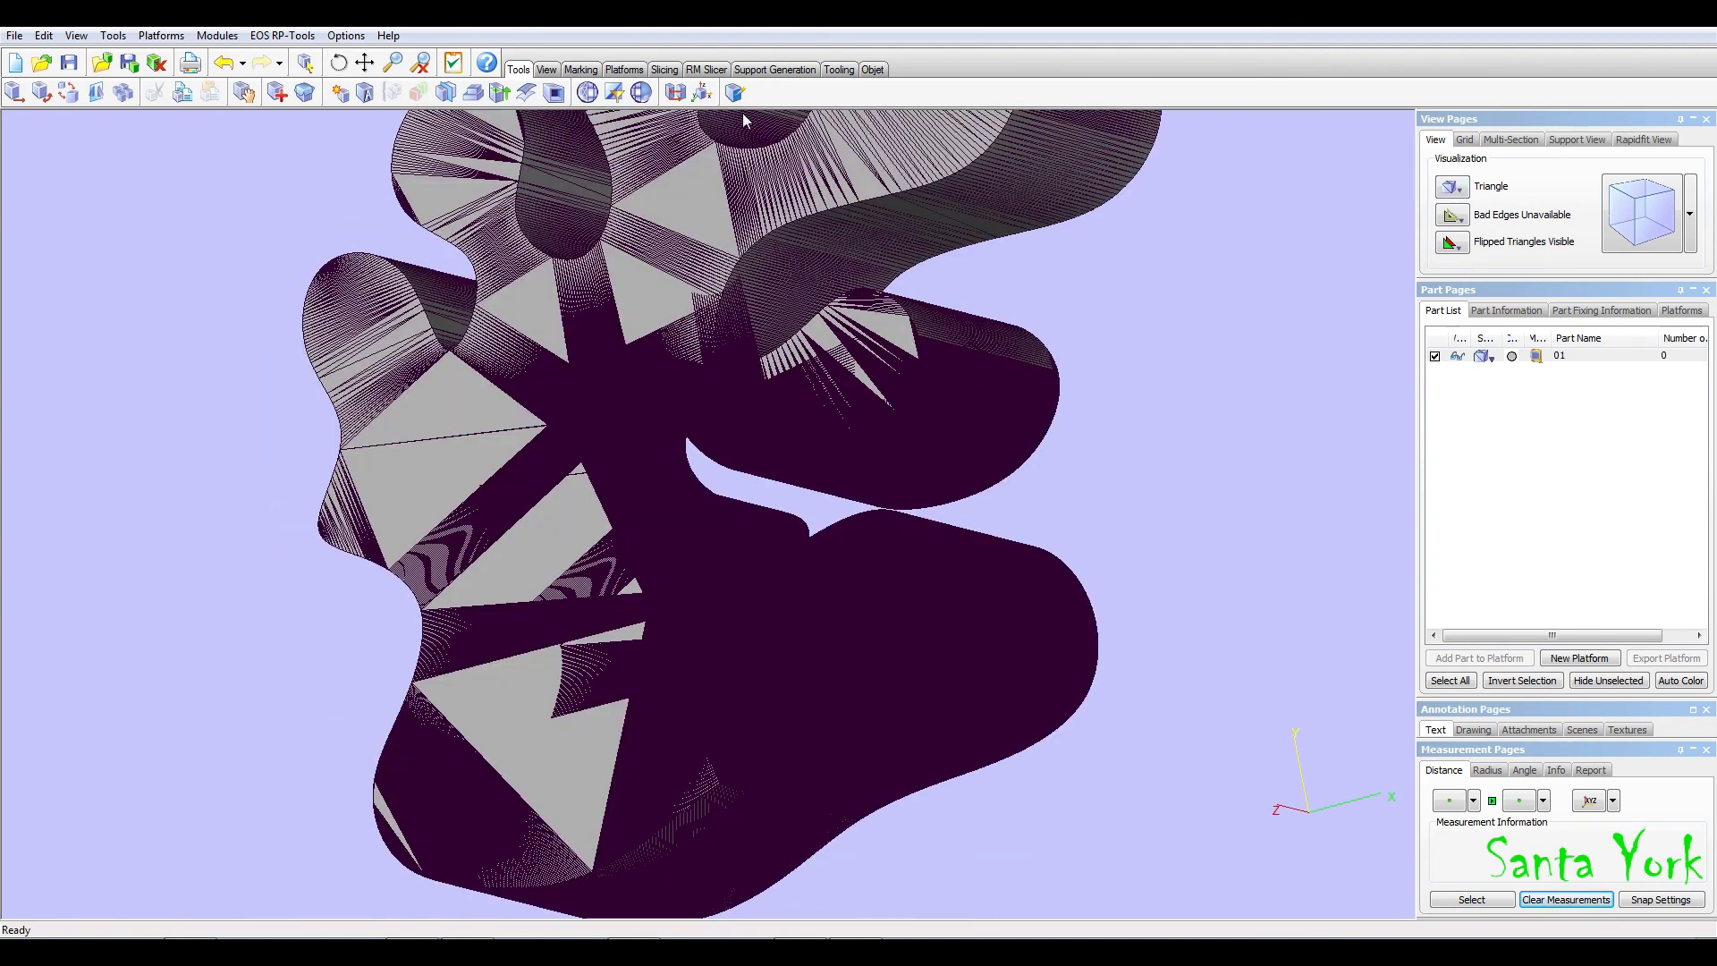
# - Show part 01 in Shade&Wire and try Triangle Reduction with 0.003 mm smallest detail, 10° maximum angle and 5 iterations
pyautogui.click(1452, 187)
pyautogui.click(1474, 247)
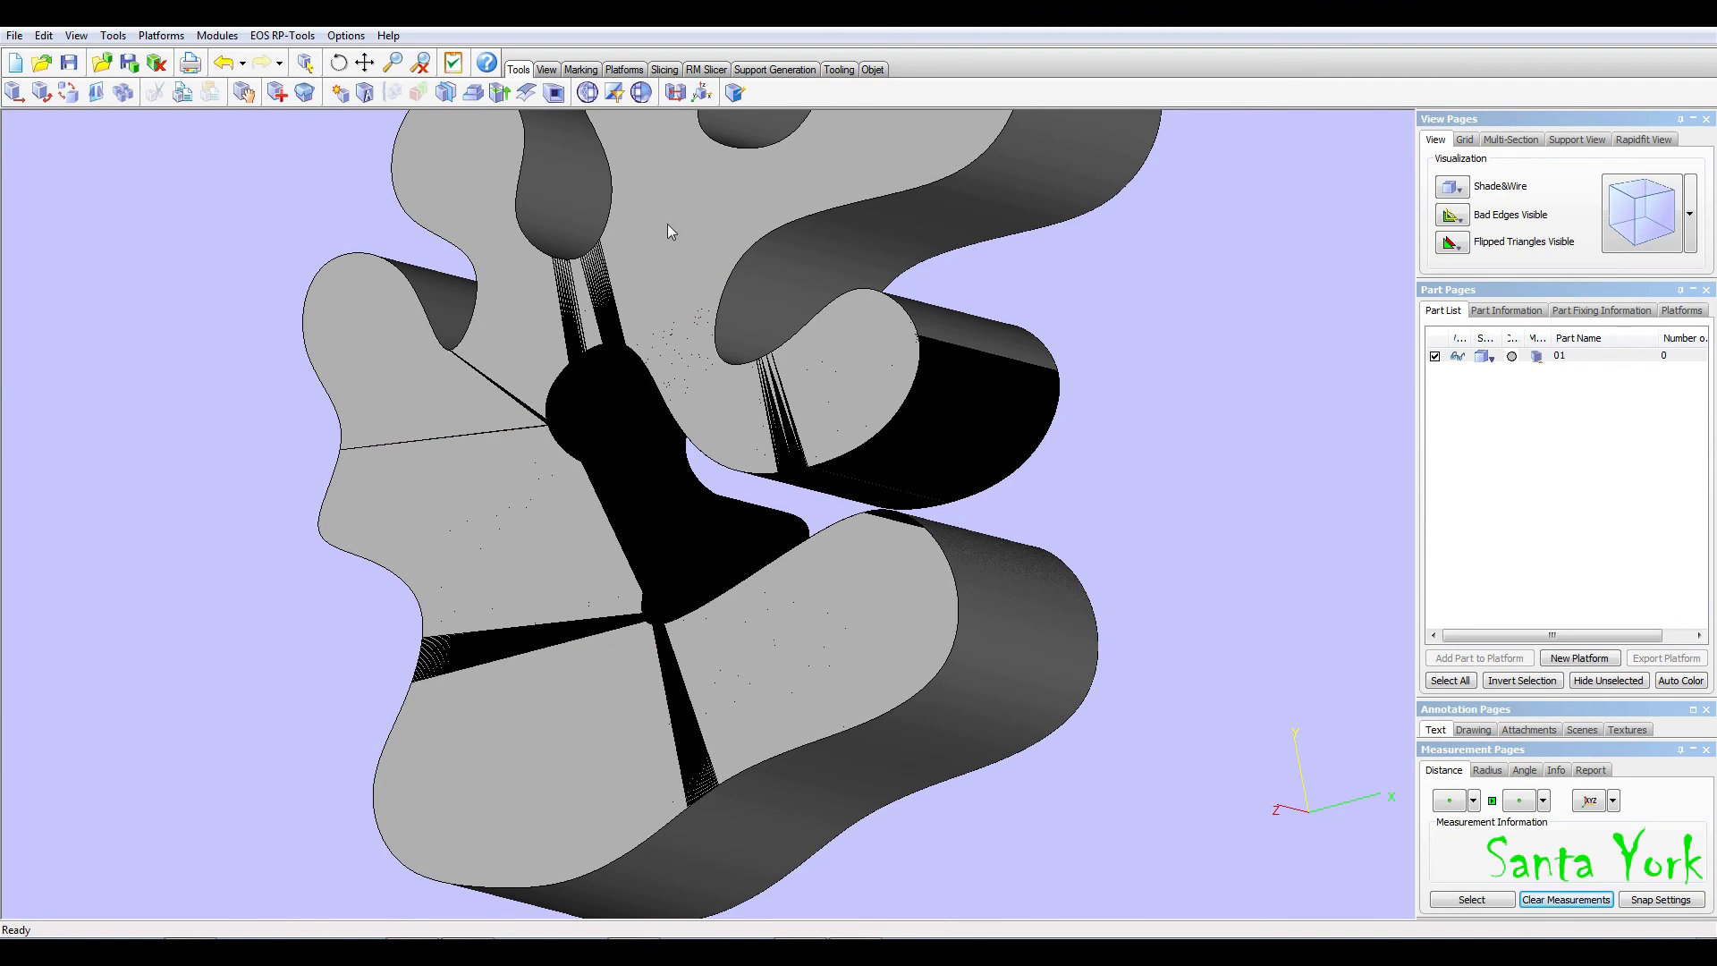
pyautogui.click(587, 93)
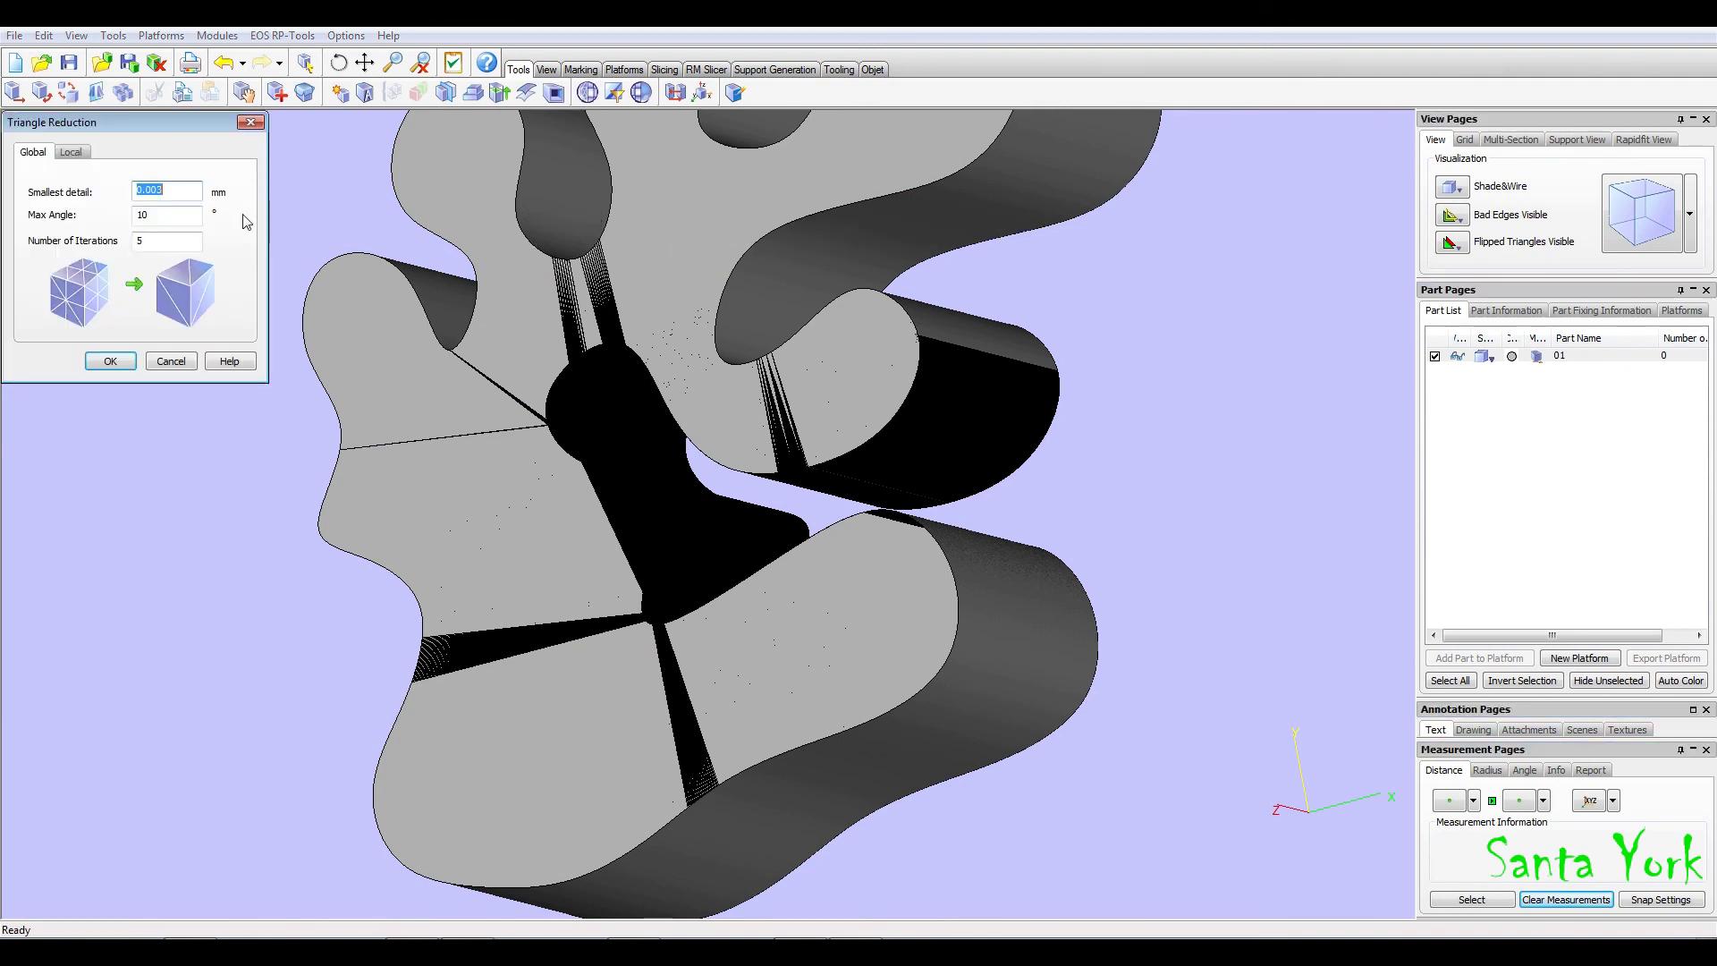
pyautogui.click(115, 355)
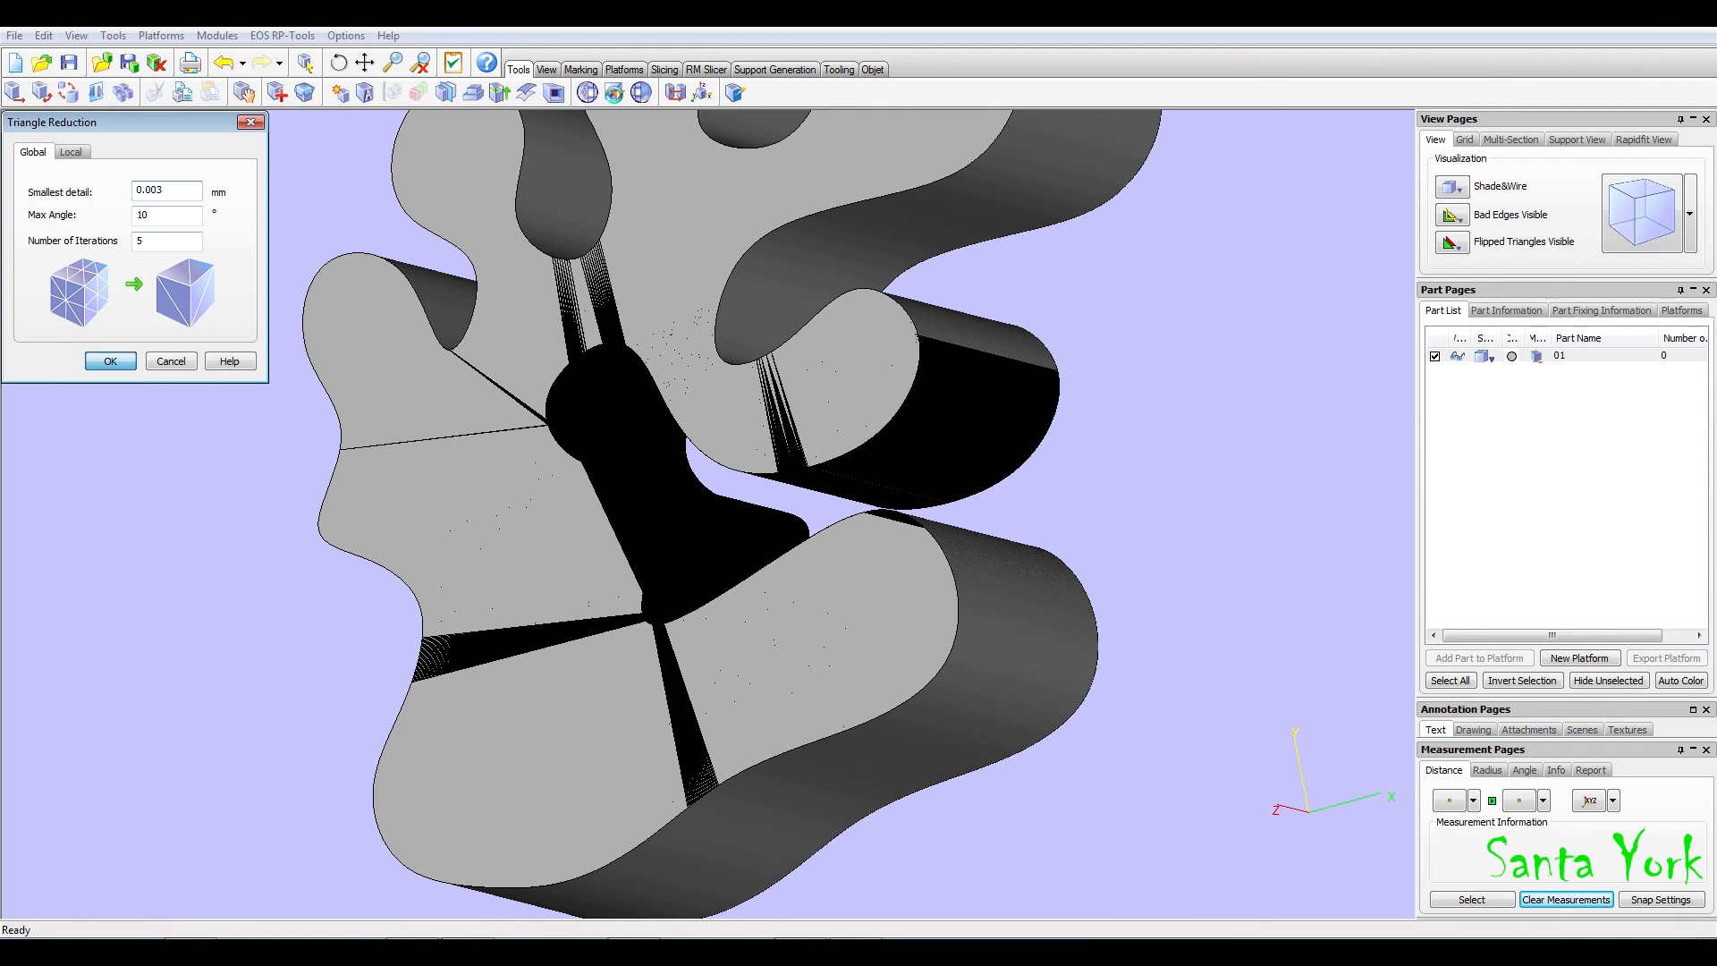
pyautogui.press('Return')
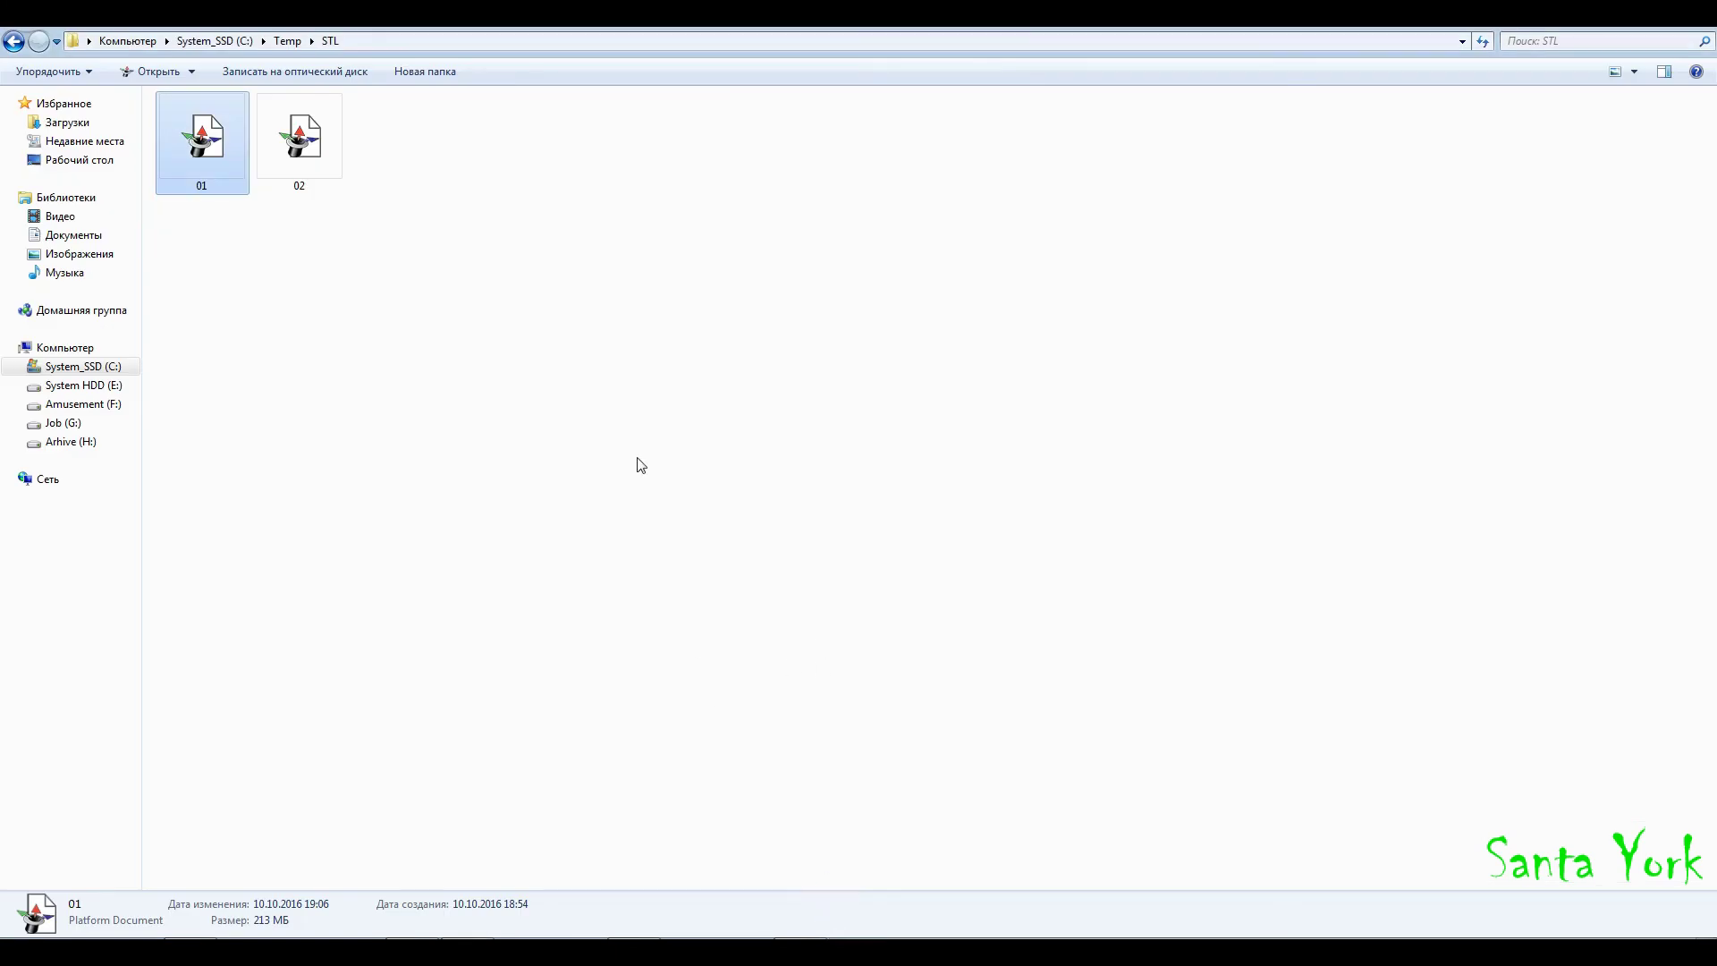
pyautogui.click(614, 365)
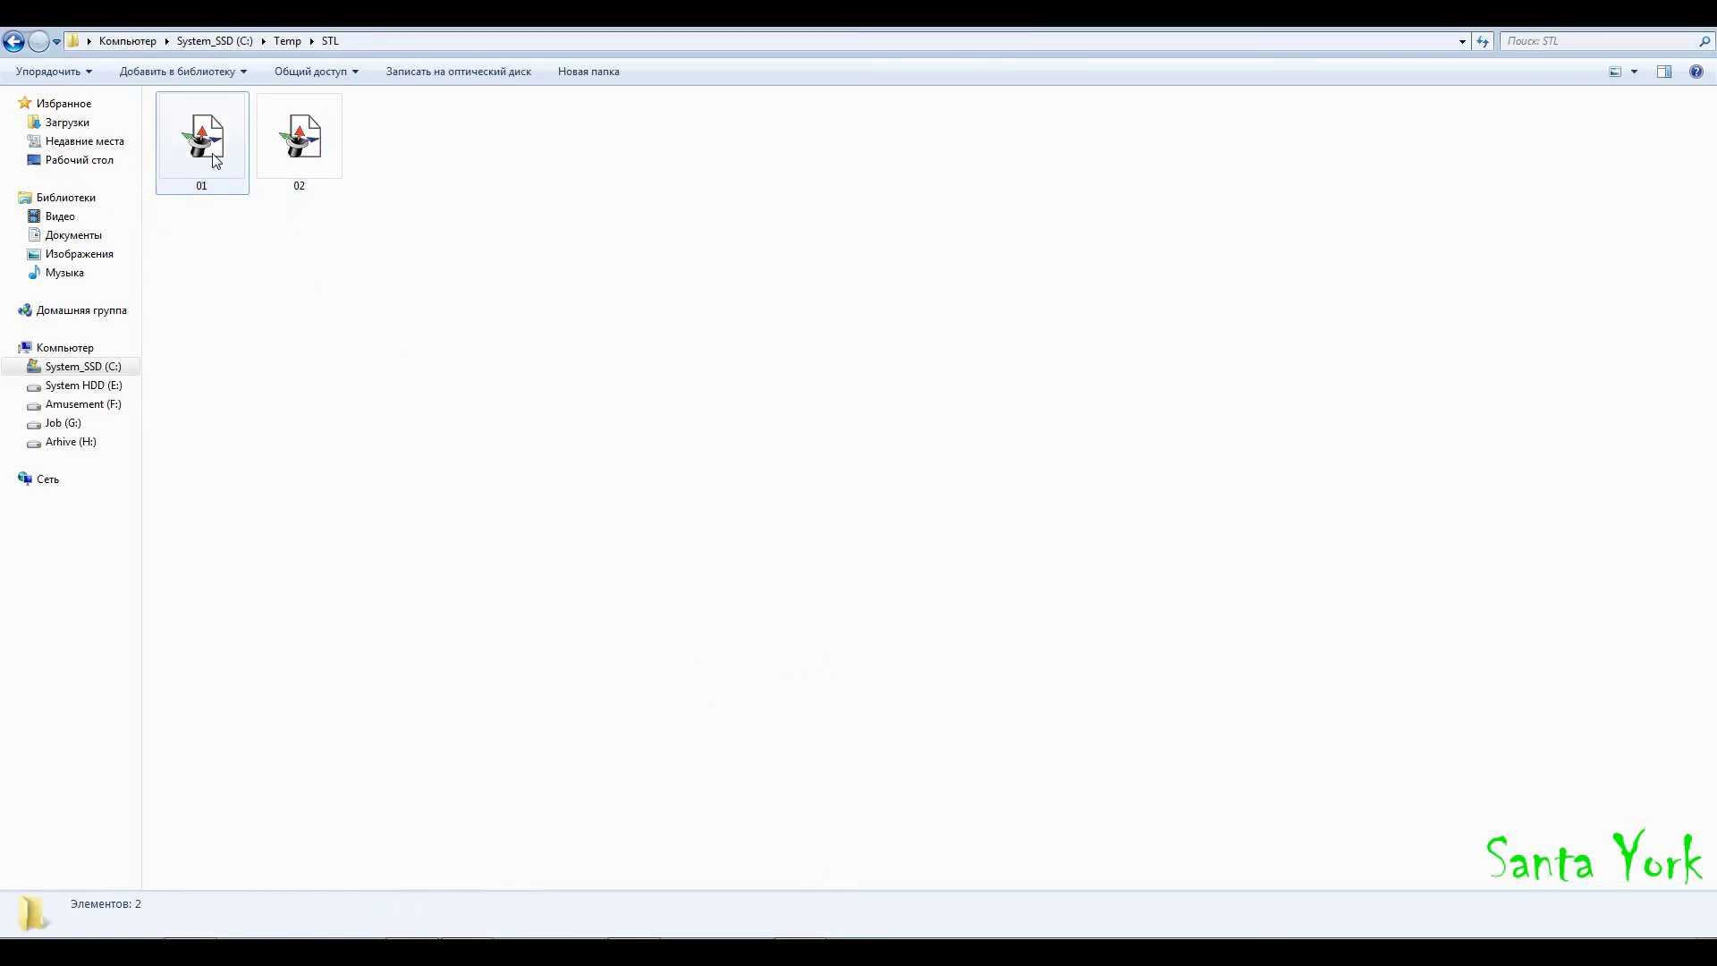
# - Open 02.stl in Magics, examine its mesh in Triangle display, and change the part's display to Shade&Wire
pyautogui.doubleClick(295, 148)
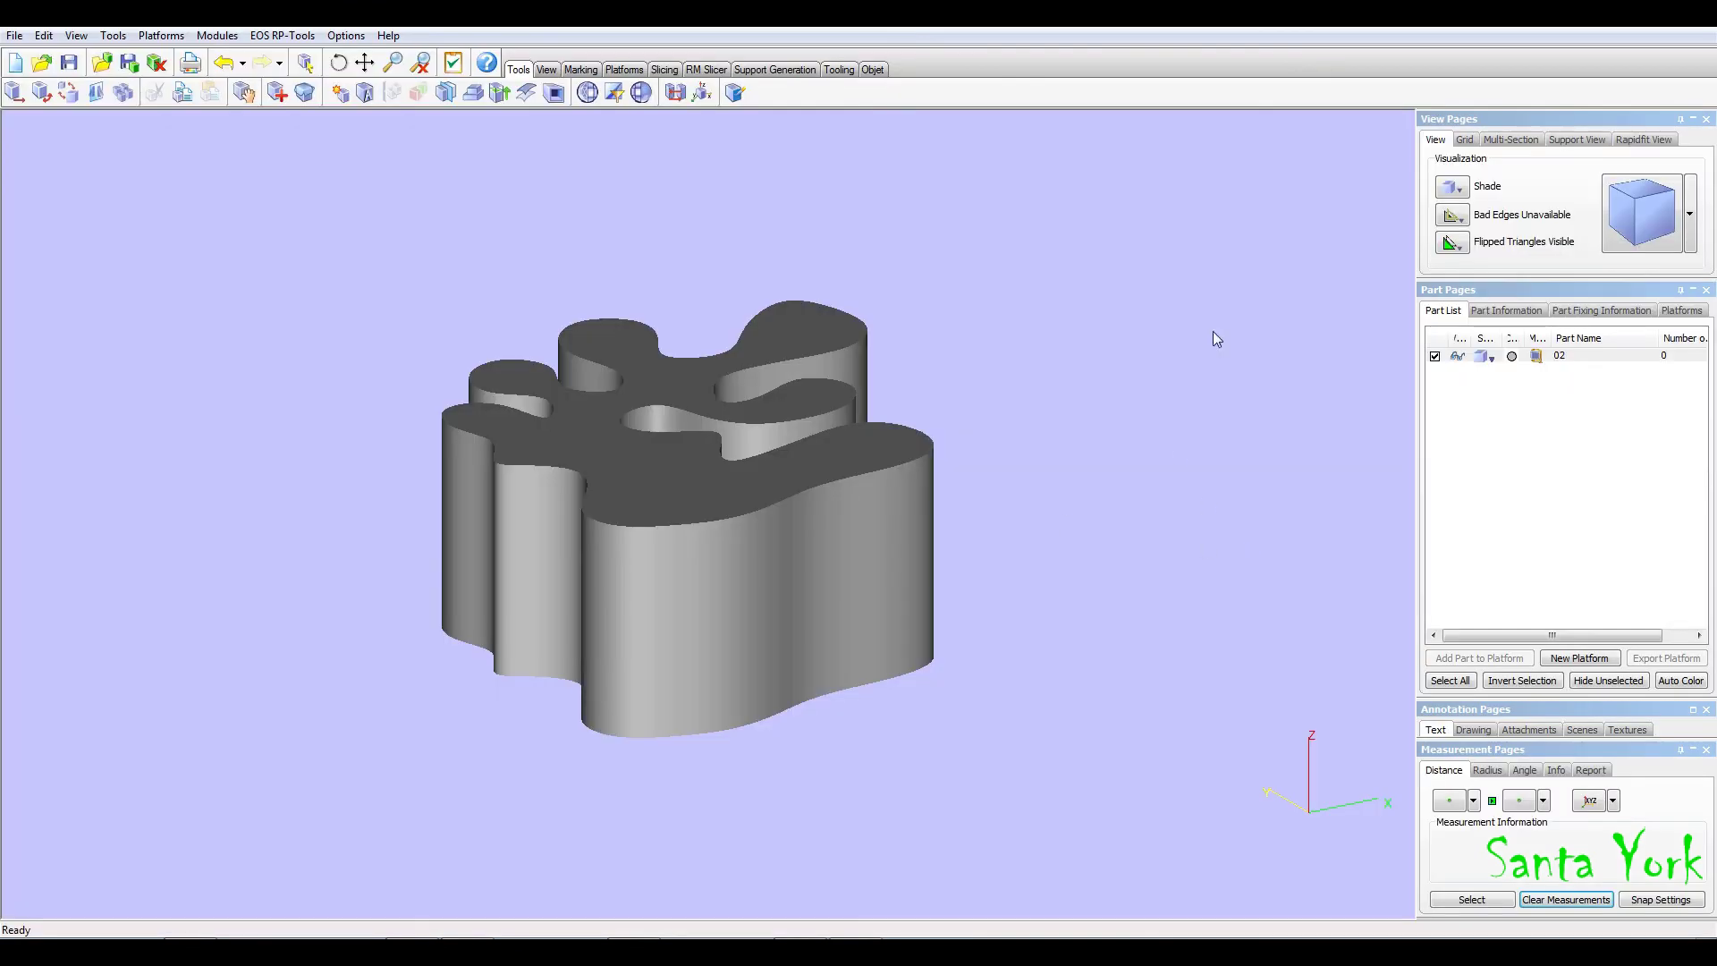
pyautogui.click(1455, 188)
pyautogui.click(1484, 257)
pyautogui.moveTo(912, 477); pyautogui.dragTo(715, 492, button='right')
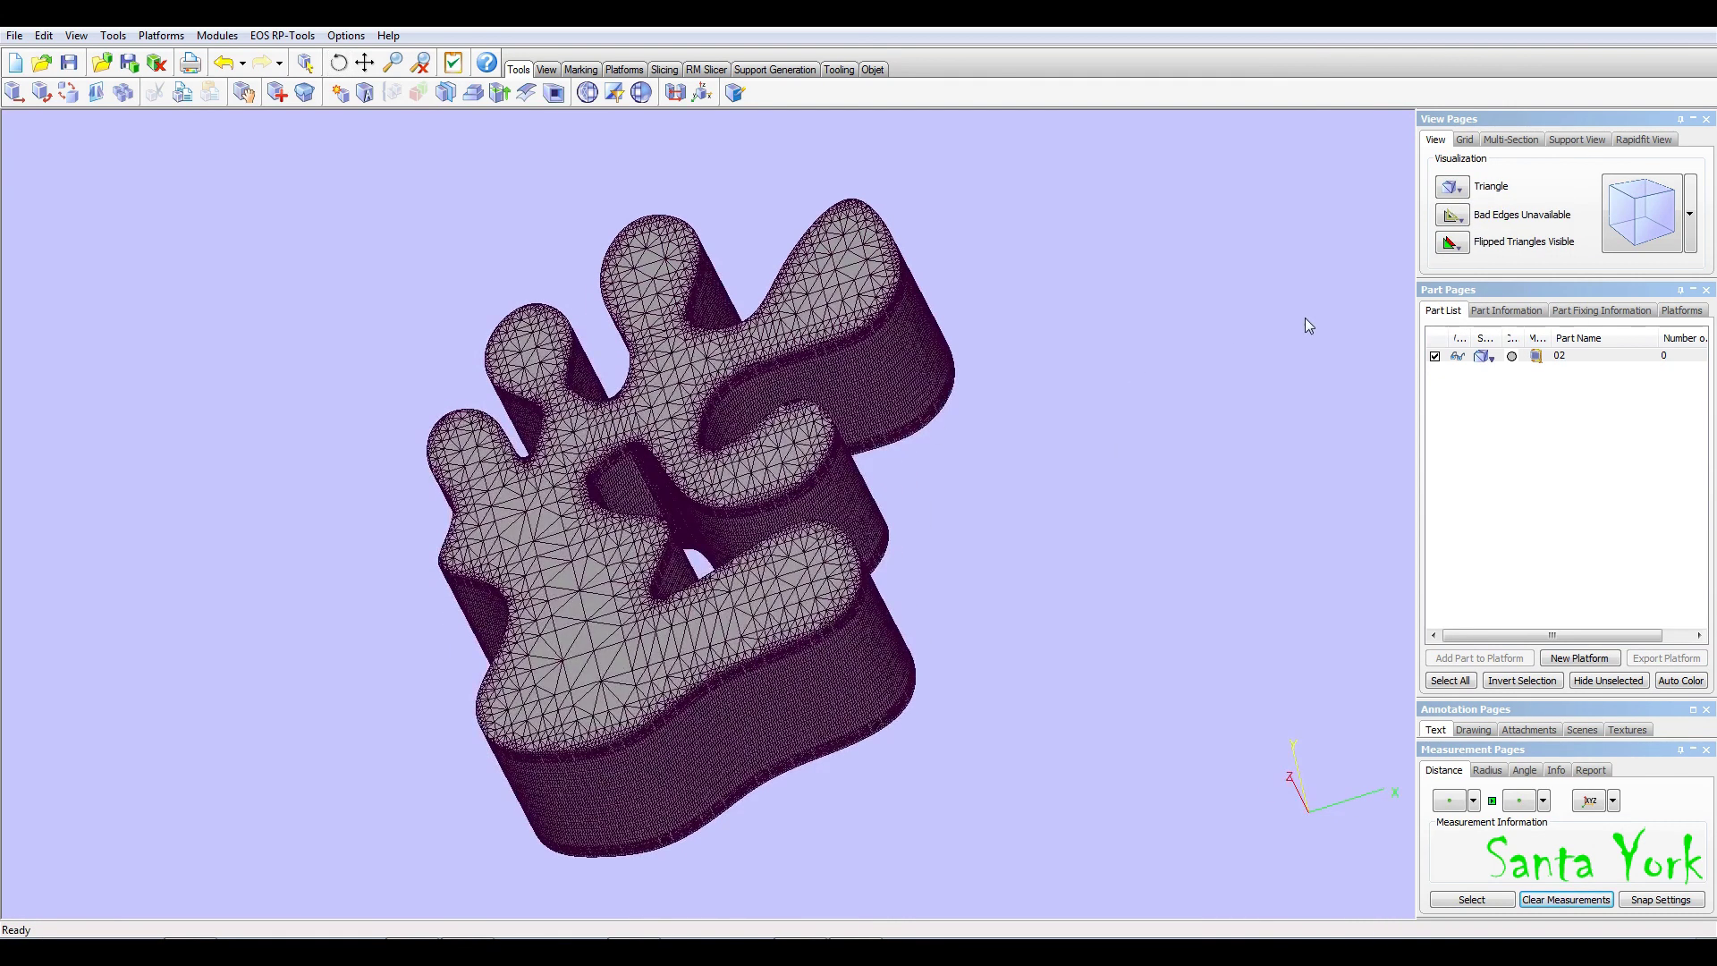
pyautogui.click(1454, 187)
pyautogui.click(1487, 240)
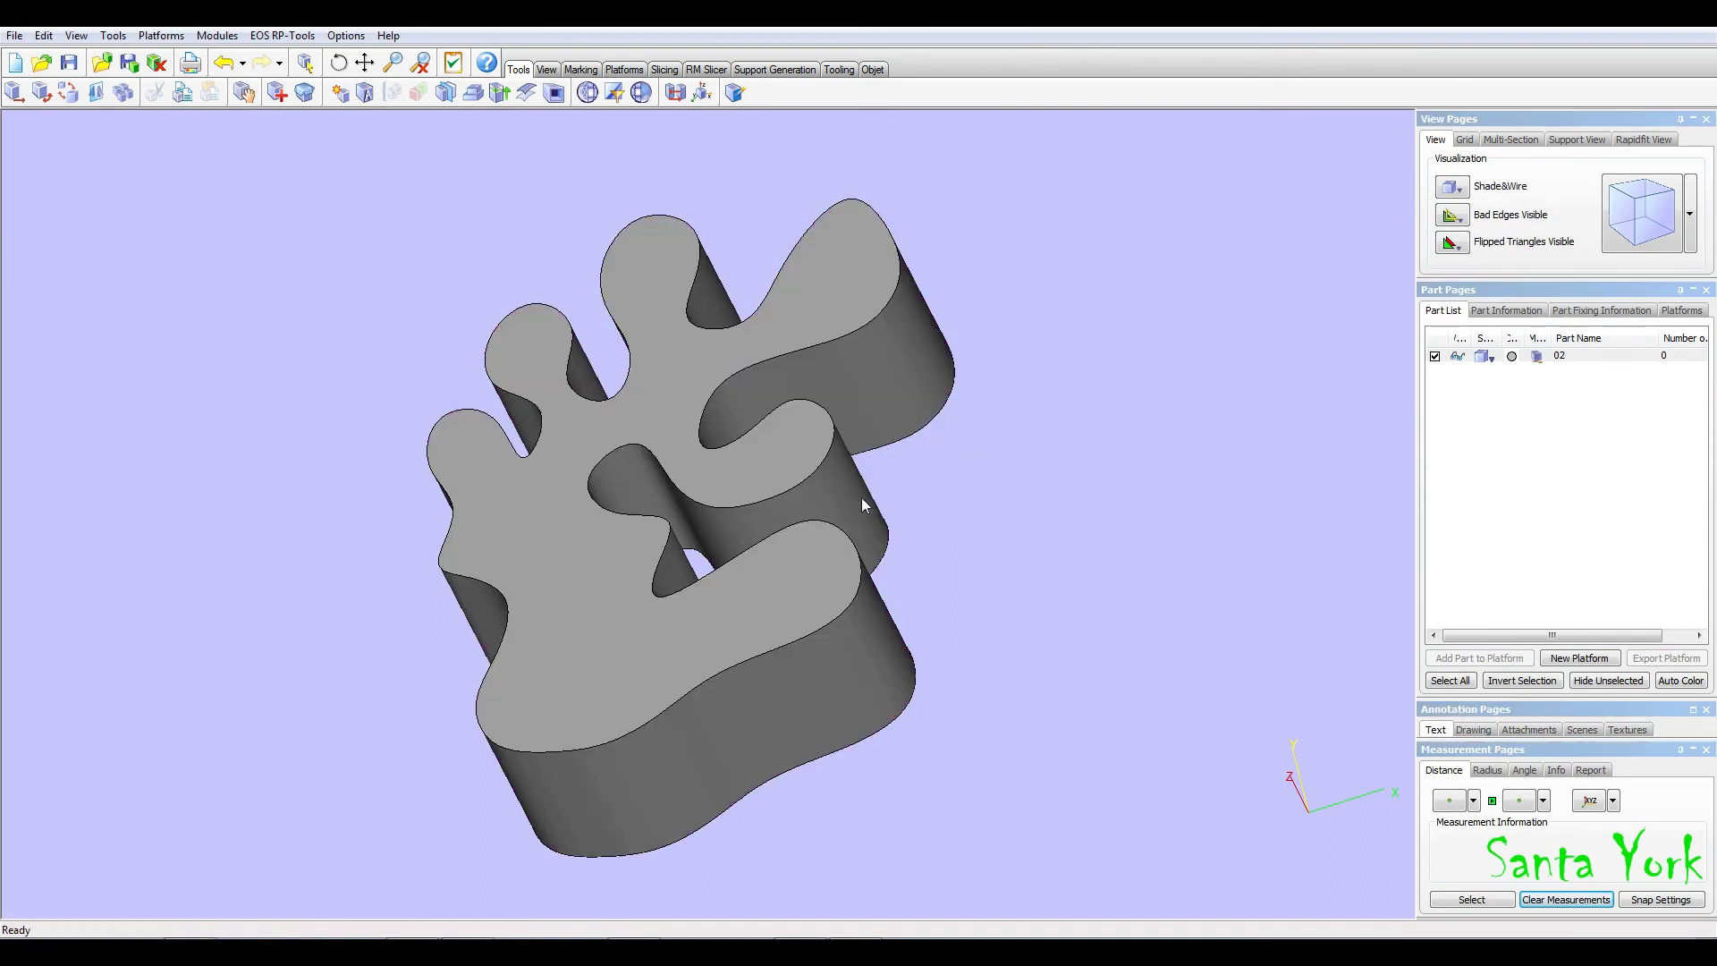
pyautogui.moveTo(845, 493)
pyautogui.mouseDown(button='right')
pyautogui.moveTo(739, 587)
pyautogui.moveTo(601, 259)
pyautogui.mouseUp(button='right')
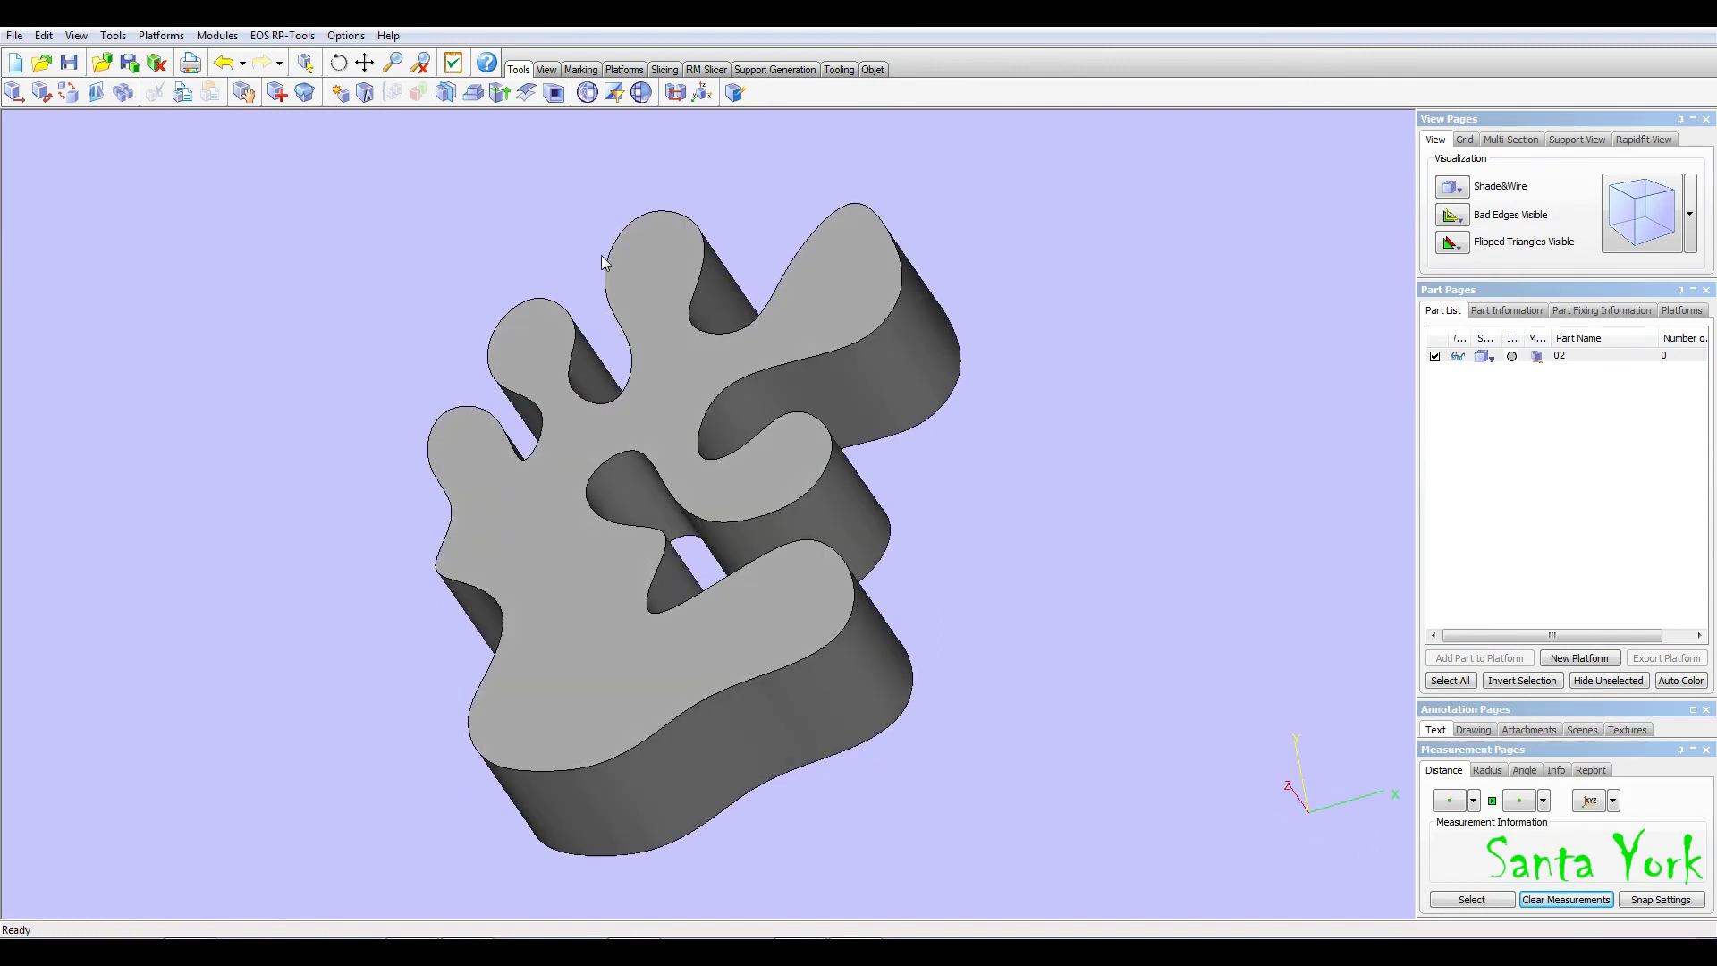
# - Apply Triangle Reduction to part 02 and filter its sharp triangles
pyautogui.click(586, 94)
pyautogui.click(129, 362)
pyautogui.click(614, 93)
pyautogui.click(107, 606)
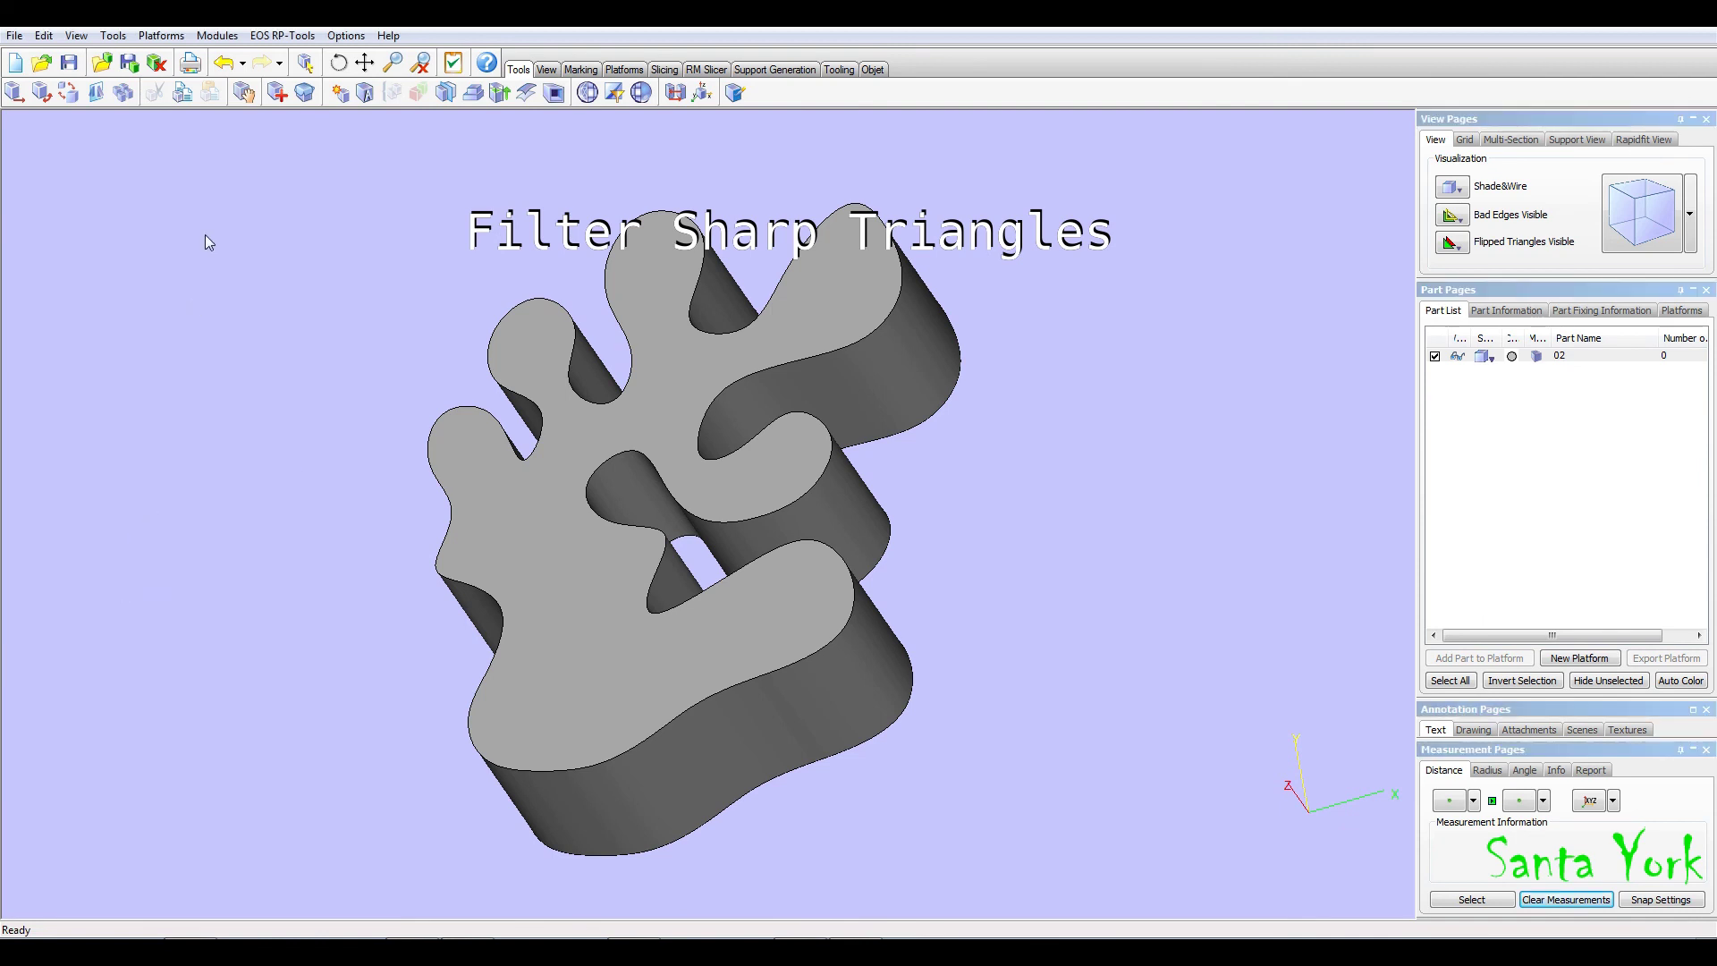
# - Run Fix Wizard diagnostics on part 02 with overlapping and intersecting triangles included in the analysis
pyautogui.click(277, 93)
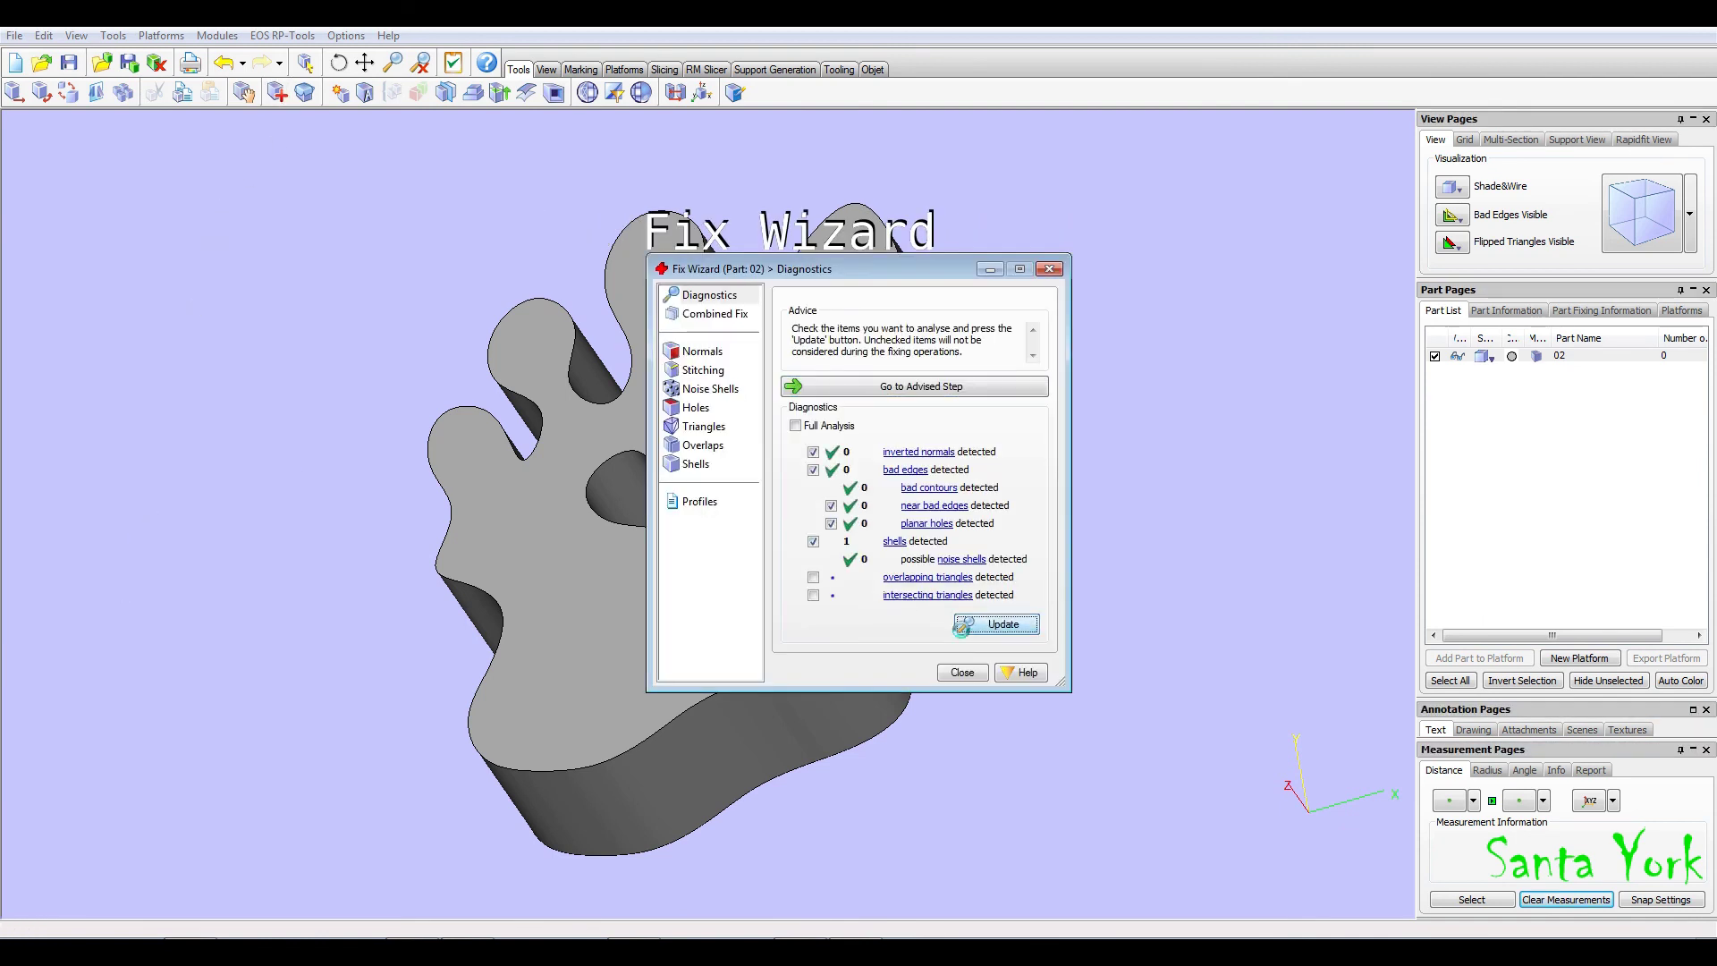
pyautogui.click(996, 624)
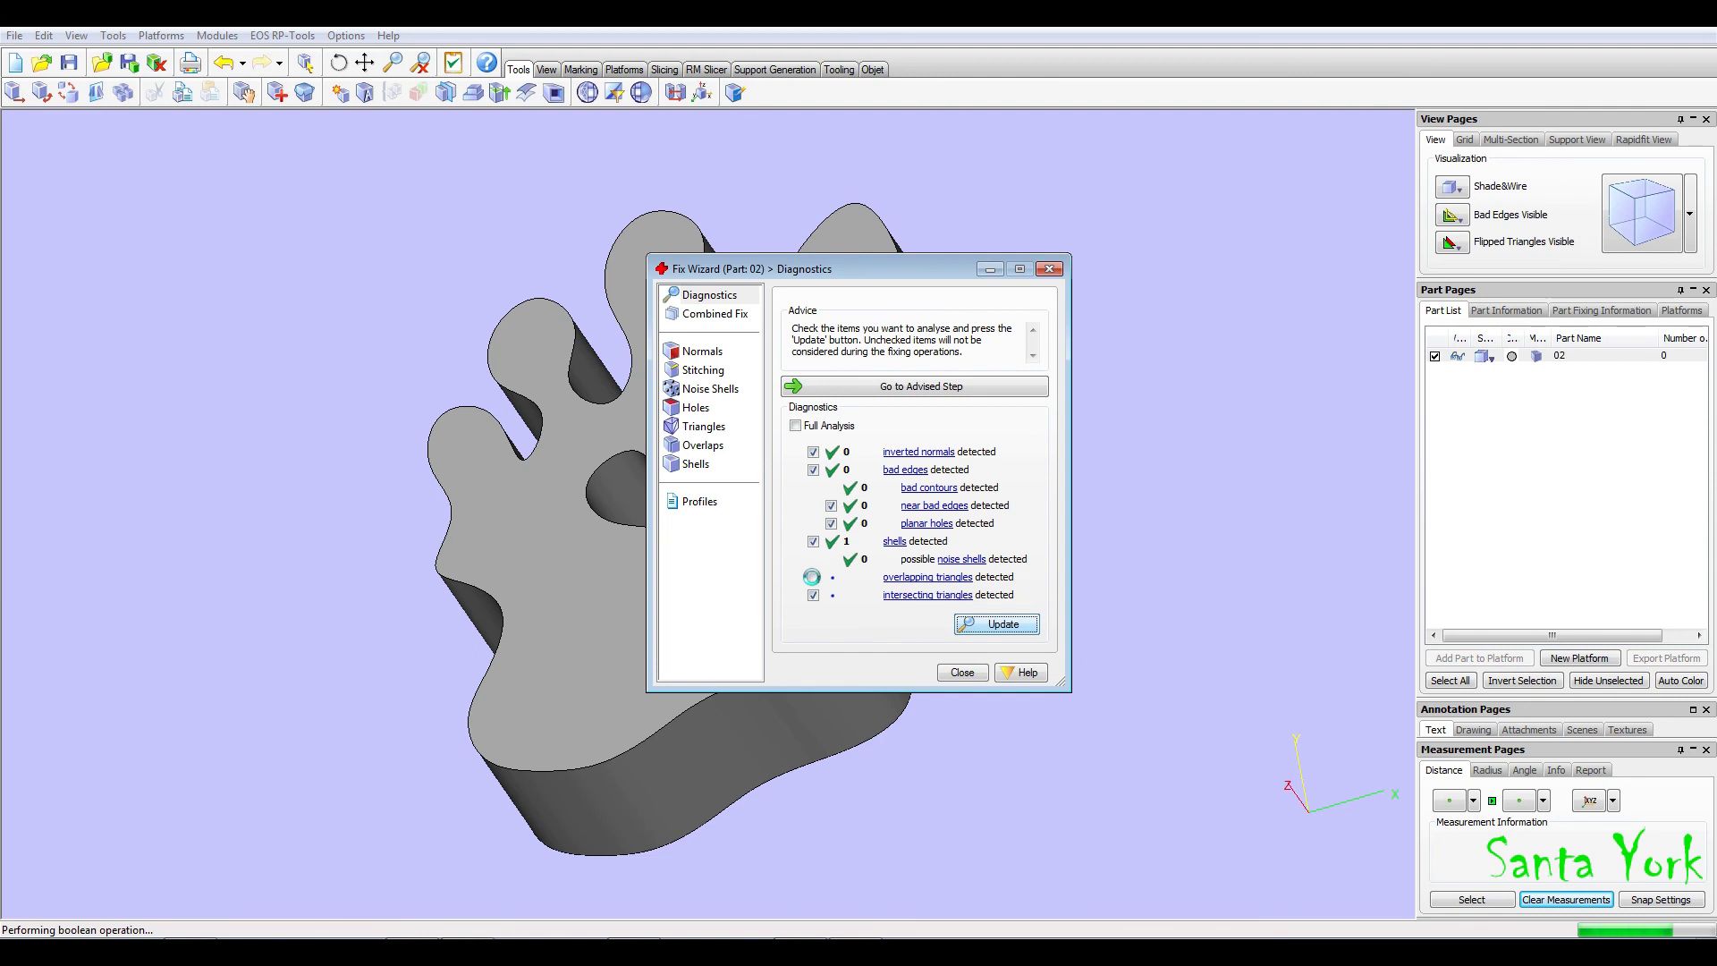
pyautogui.click(812, 577)
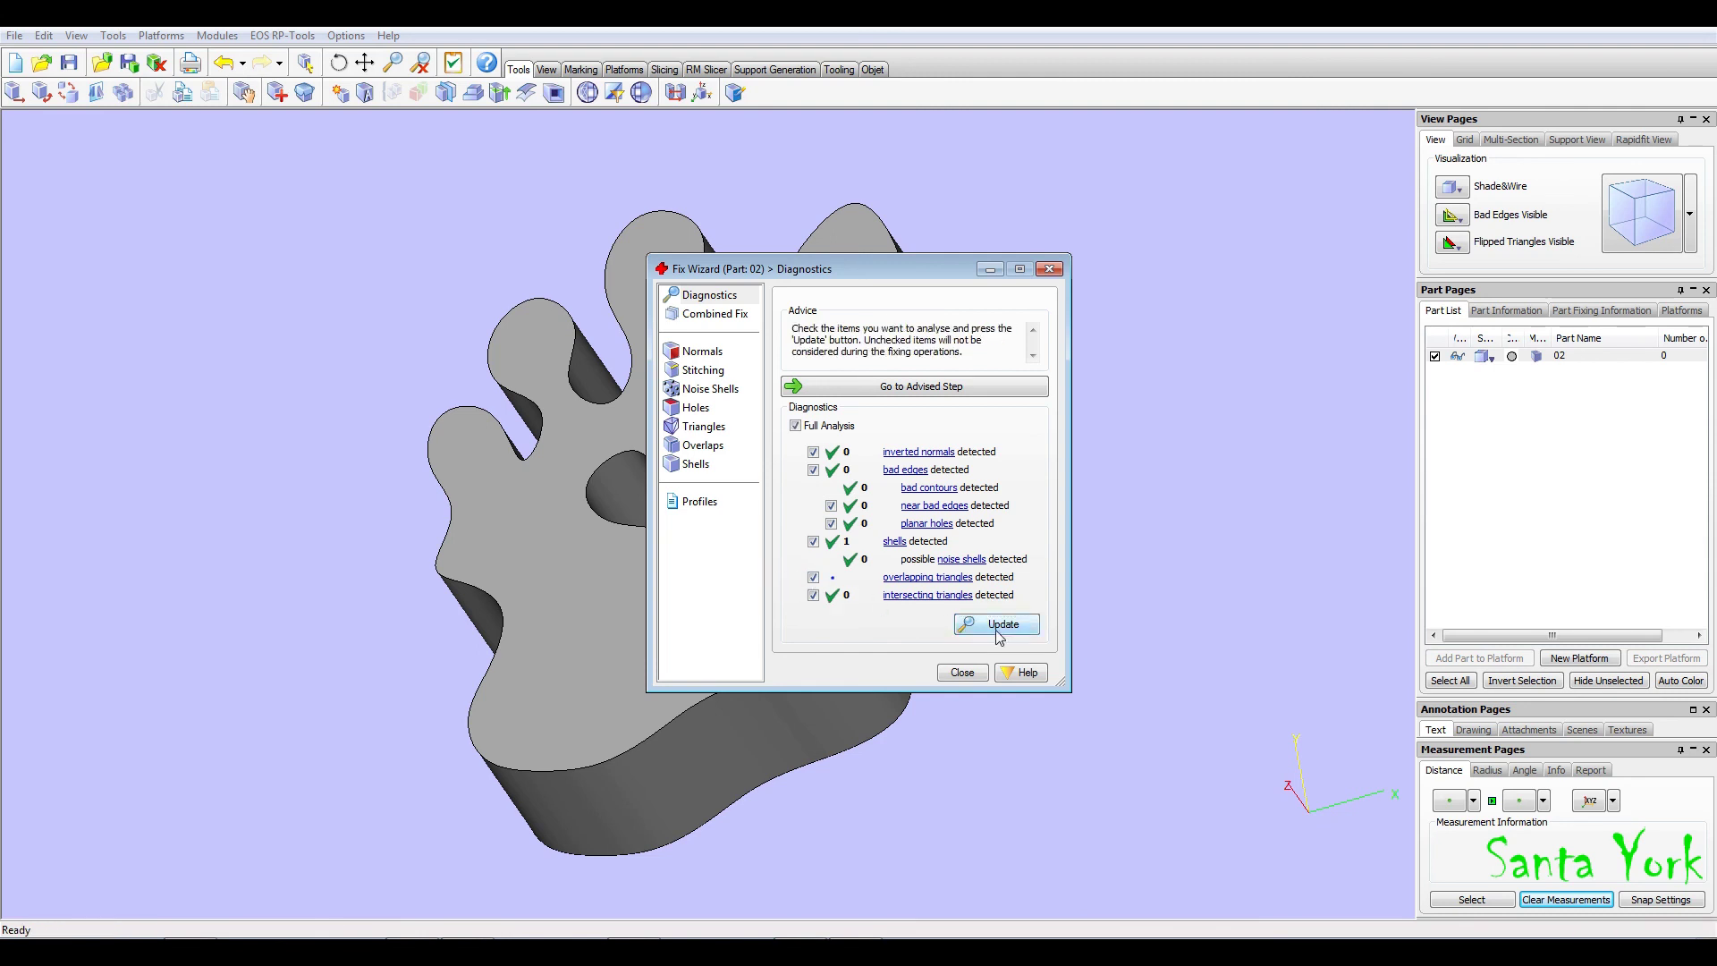